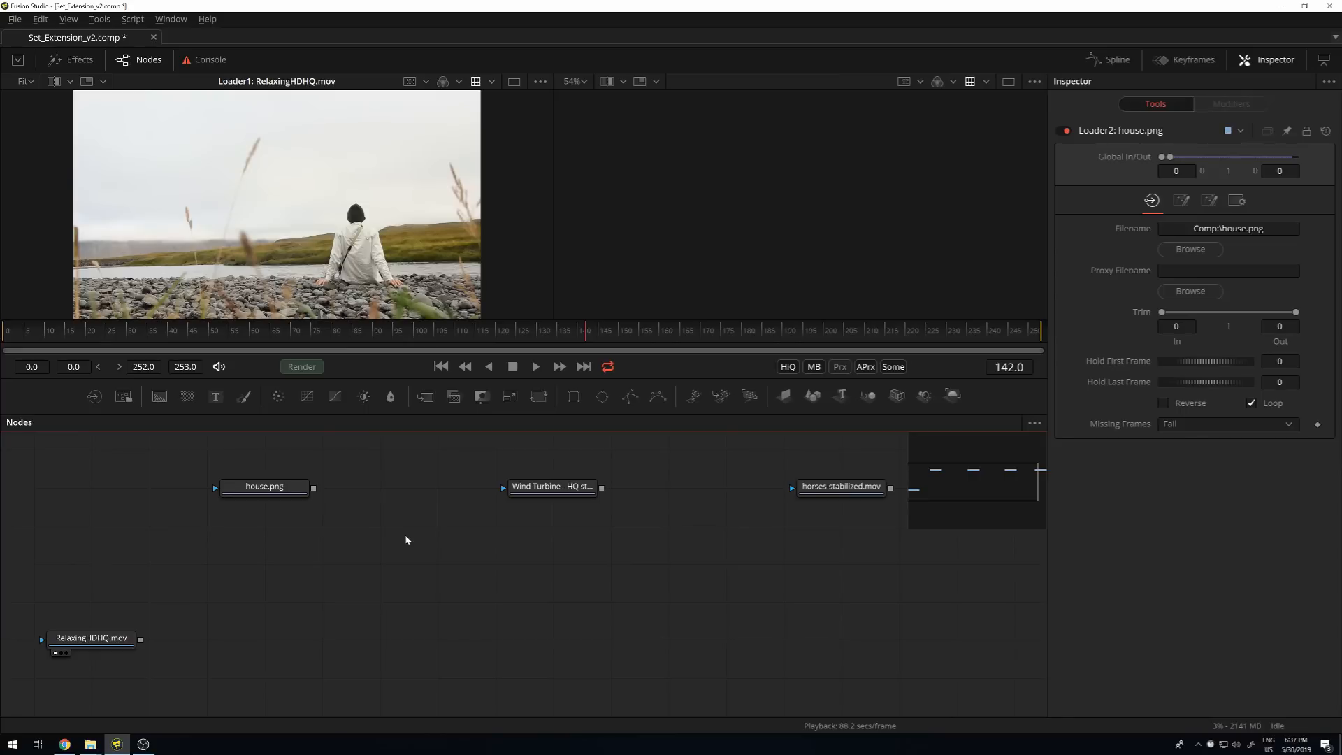
Scrub through the RelaxingHDHQ.mov footage, return to frame 0, and view house.png in the first viewer.
{"action": "left_click_drag", "start_coordinate": [20, 337], "coordinate": [1125, 385]}
{"action": "left_click_drag", "start_coordinate": [501, 363], "coordinate": [4, 348]}
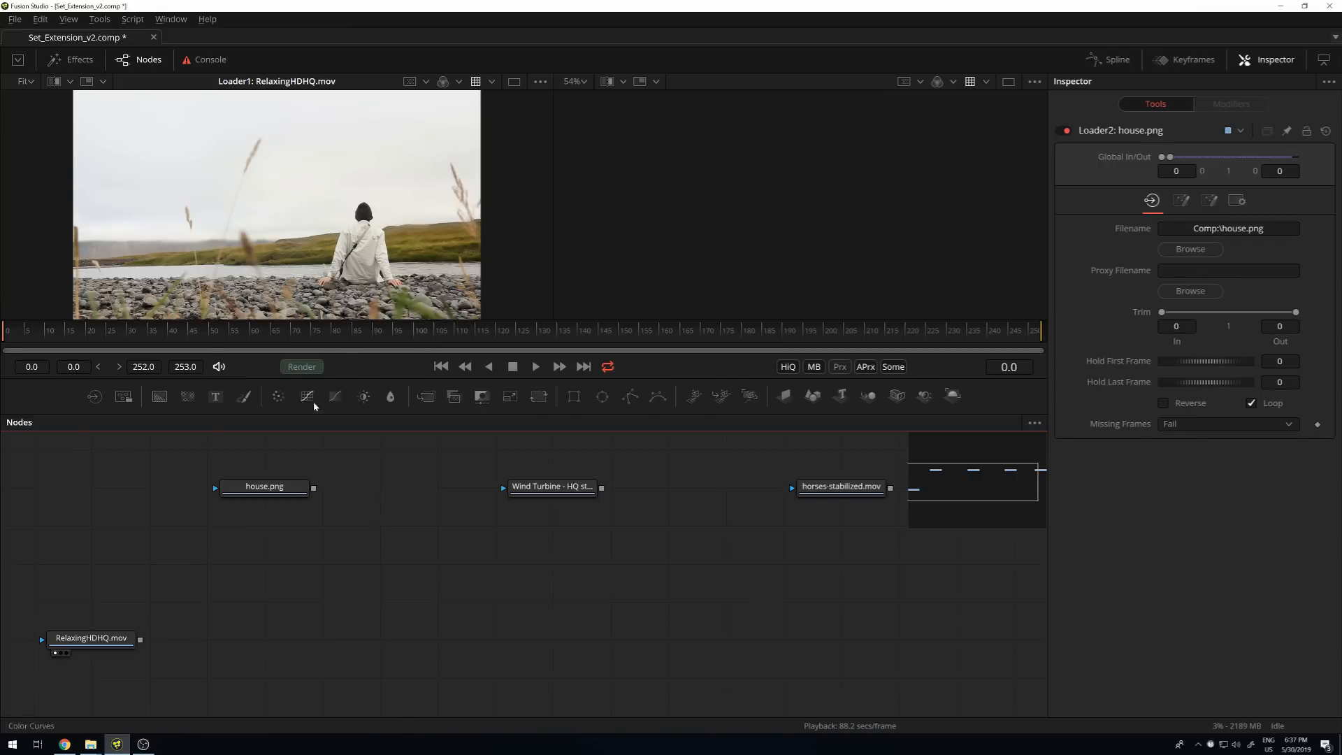
{"action": "left_click_drag", "start_coordinate": [306, 484], "coordinate": [361, 227]}
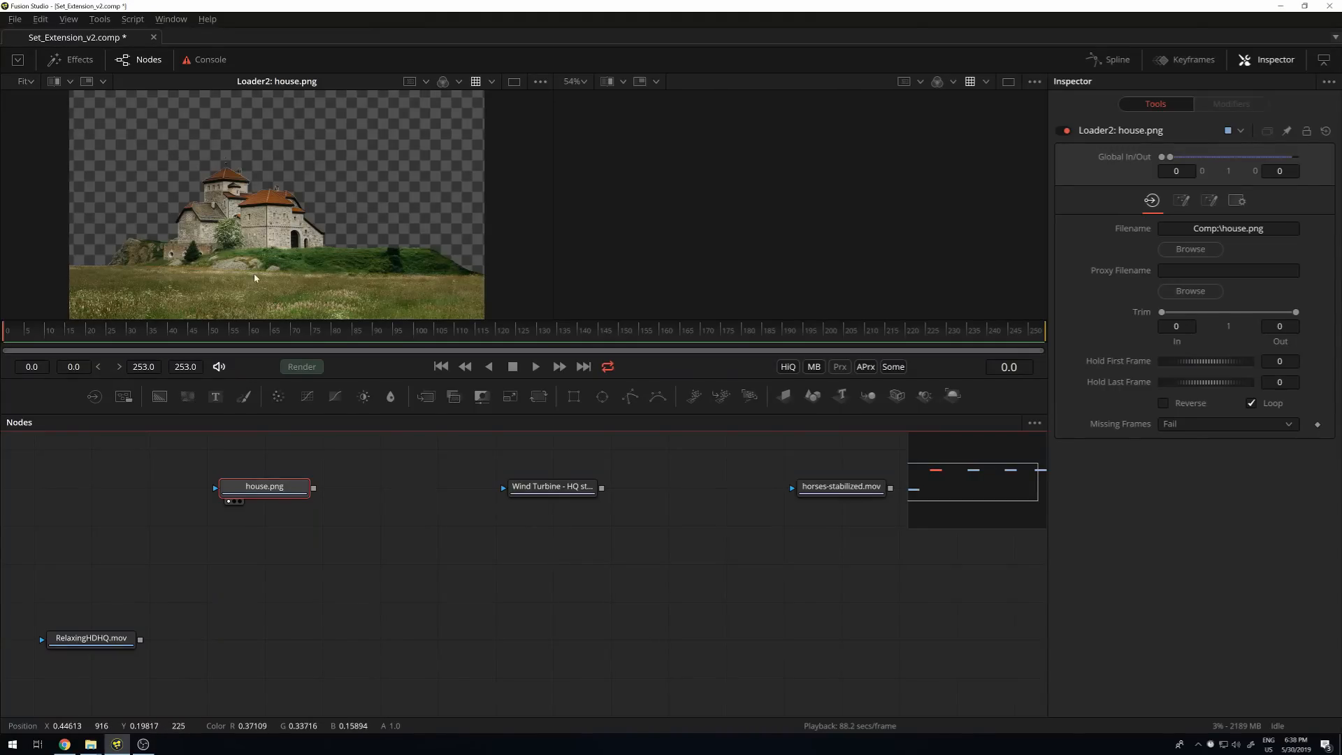
Show the Wind Turbine clip in the second viewer and play it back.
{"action": "left_click", "coordinate": [552, 488]}
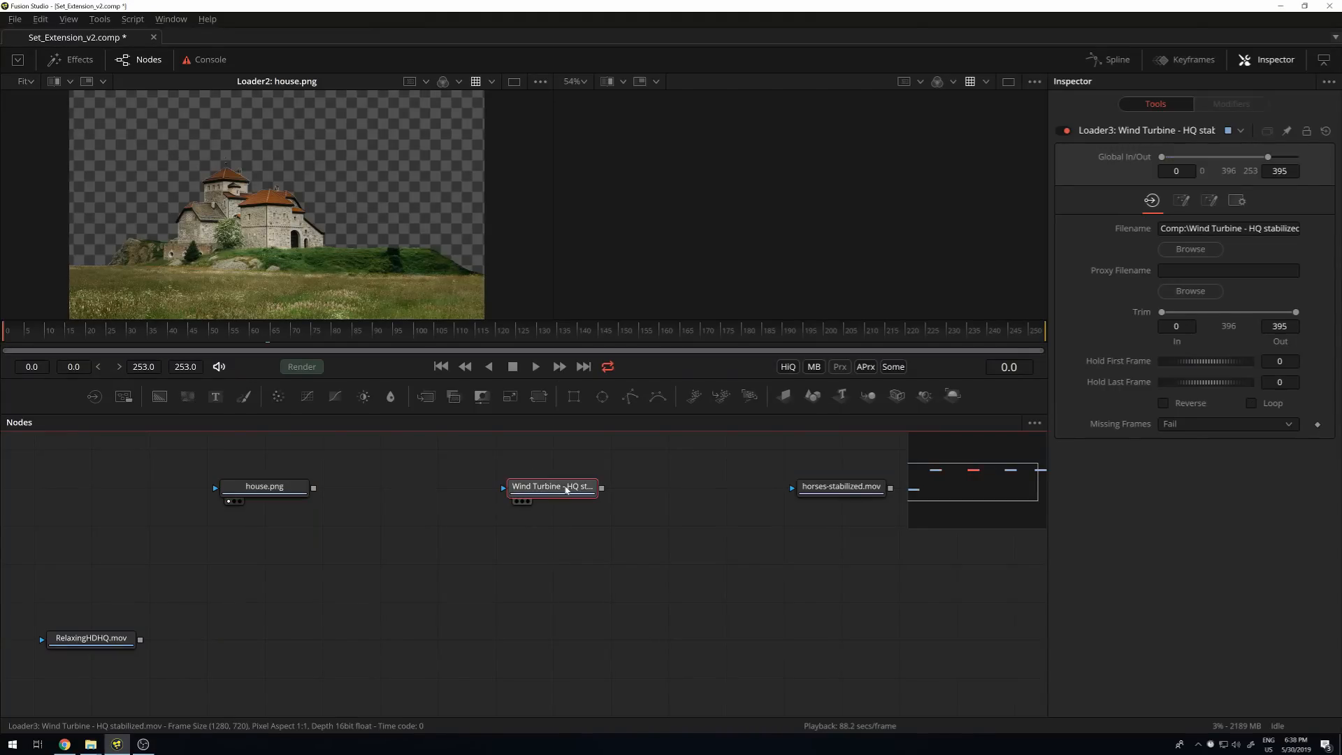
{"action": "key", "text": "2"}
{"action": "key", "text": "space"}
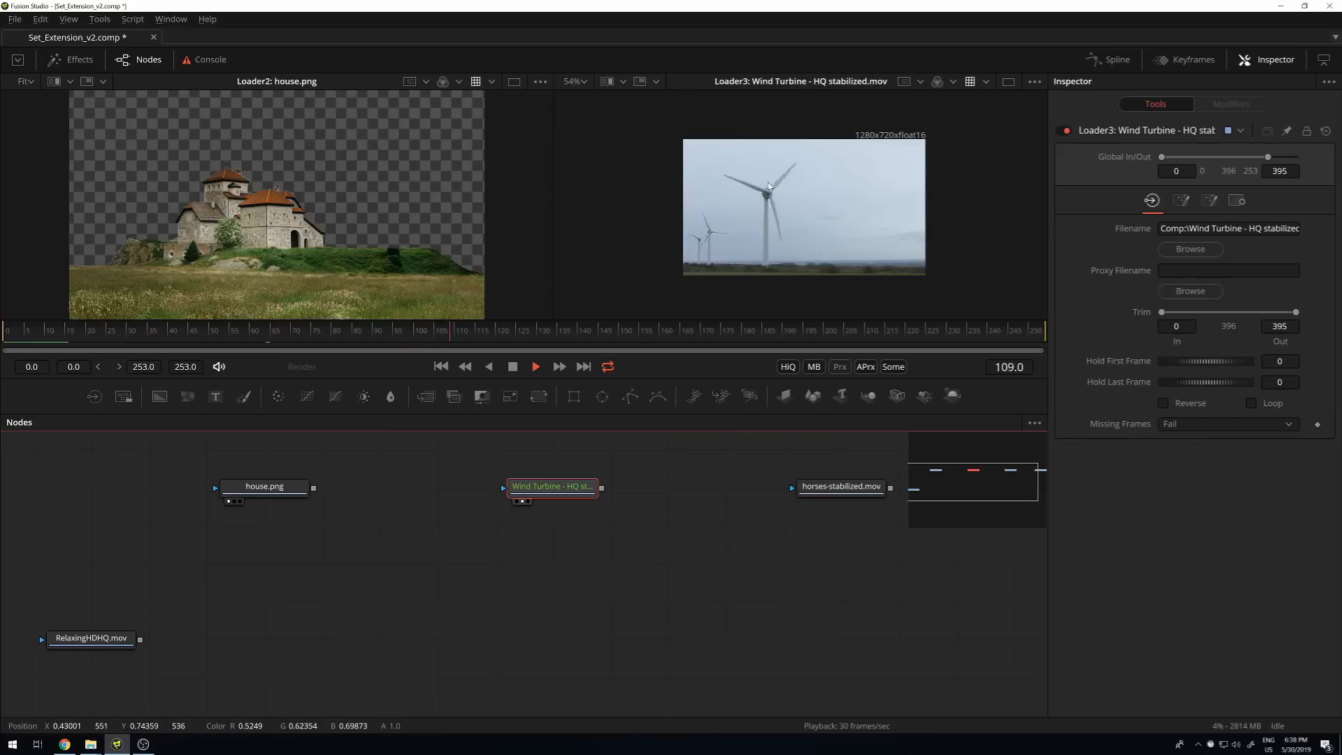
{"action": "key", "text": "space"}
Play back horses-stabilized.mov in the first viewer and sheep-stabilized.mov in the second viewer.
{"action": "scroll", "coordinate": [571, 512], "scroll_direction": "right", "scroll_amount": 5}
{"action": "left_click", "coordinate": [594, 496]}
{"action": "key", "text": "1"}
{"action": "key", "text": "space"}
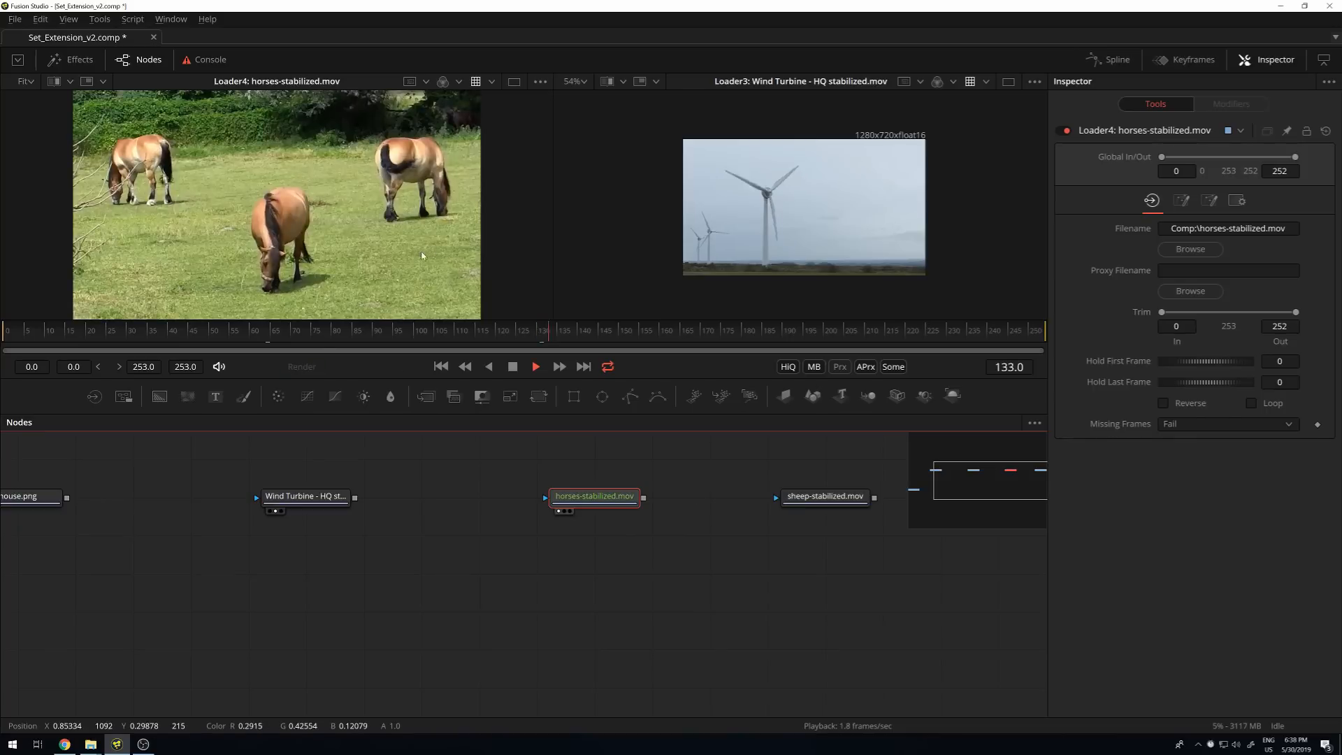
{"action": "left_click", "coordinate": [834, 496]}
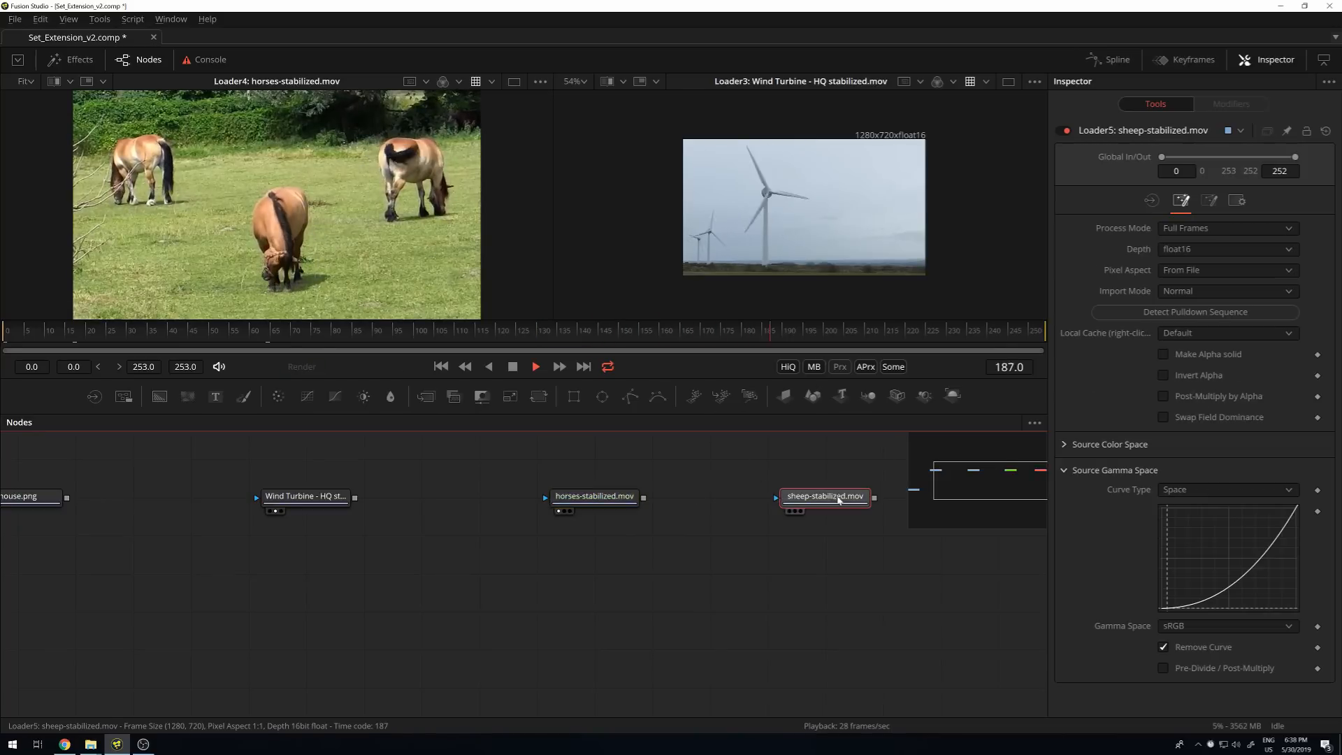
{"action": "key", "text": "2"}
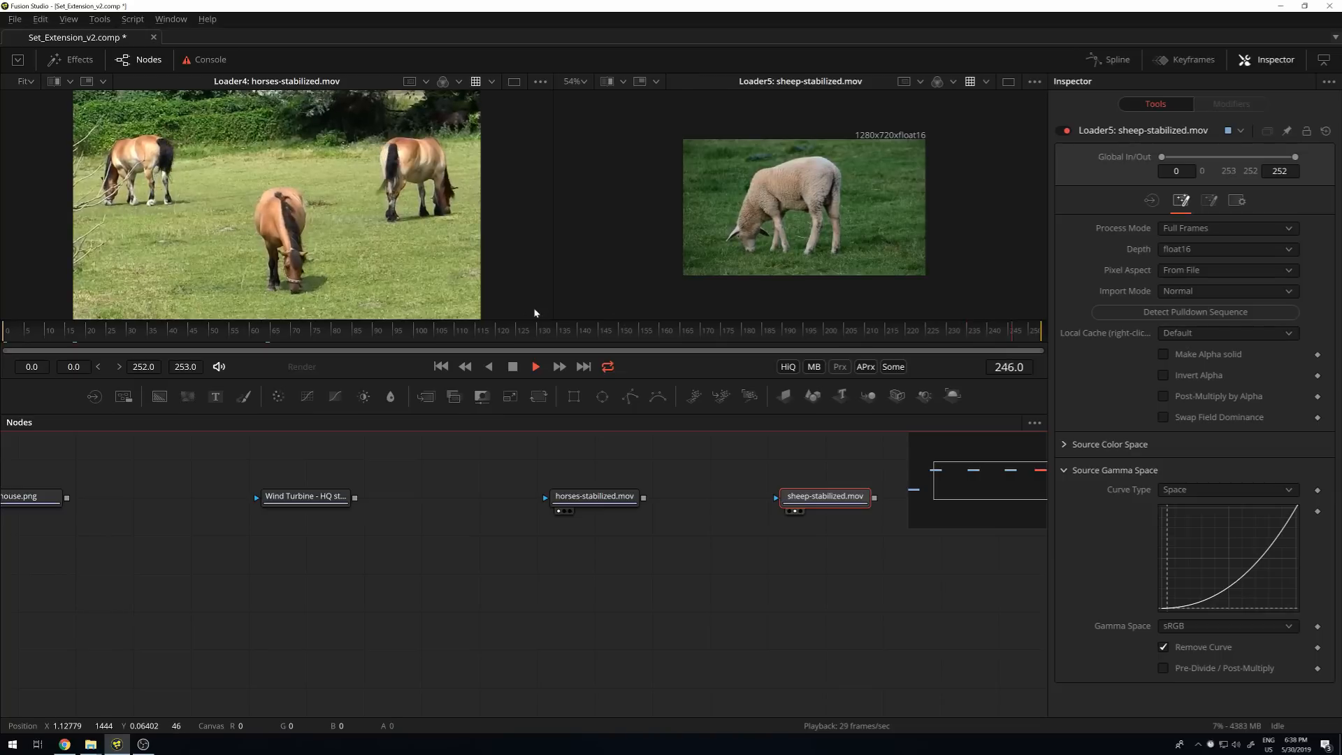
{"action": "key", "text": "space"}
Merge house.png over RelaxingHDHQ.mov, with the background clip in the first viewer and the merge in the second.
{"action": "left_click_drag", "start_coordinate": [286, 509], "coordinate": [565, 518]}
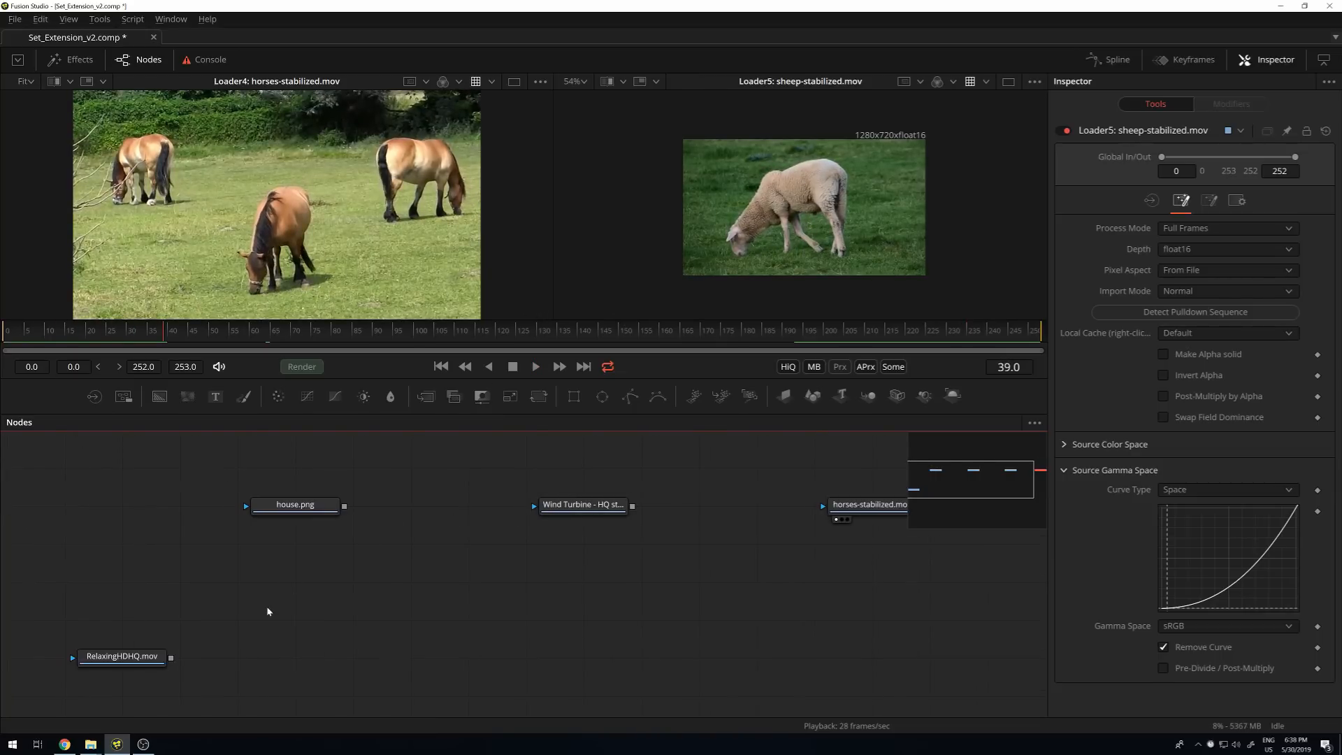
{"action": "left_click", "coordinate": [126, 653]}
{"action": "key", "text": "1"}
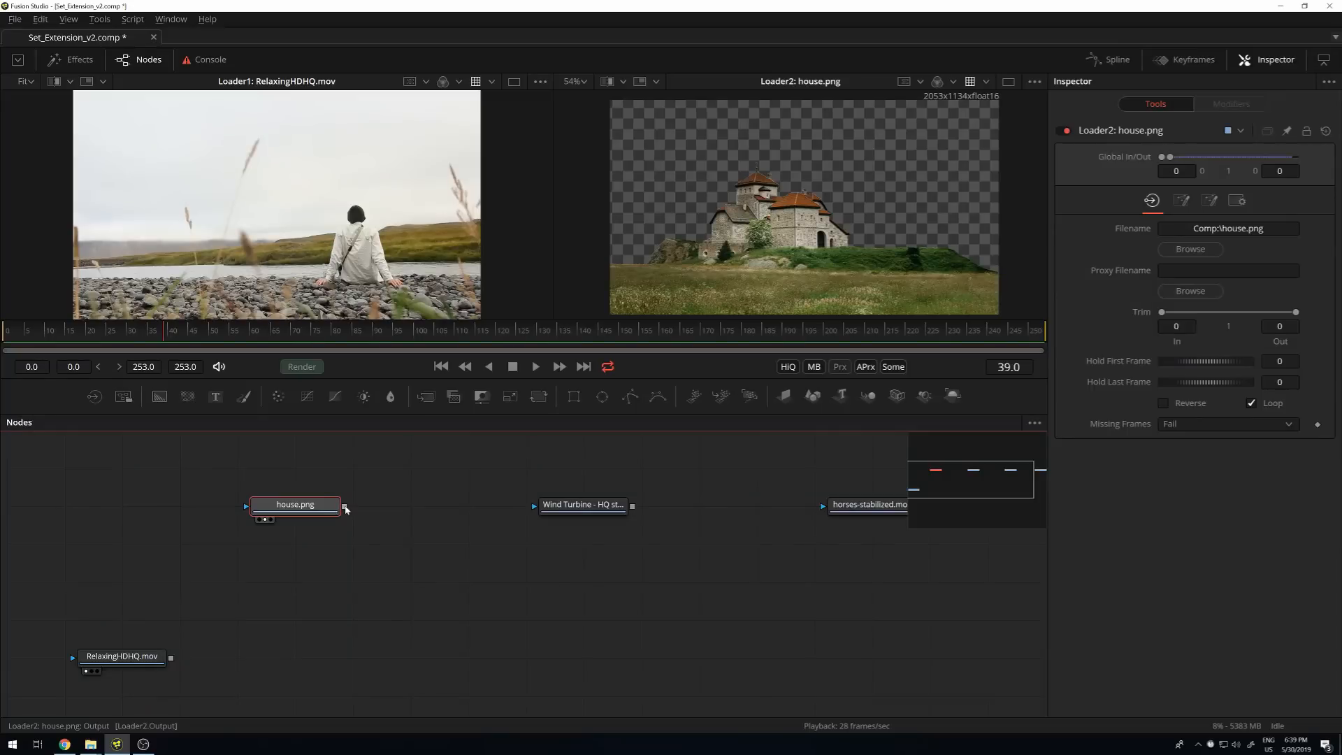
{"action": "left_click_drag", "start_coordinate": [345, 509], "coordinate": [172, 658]}
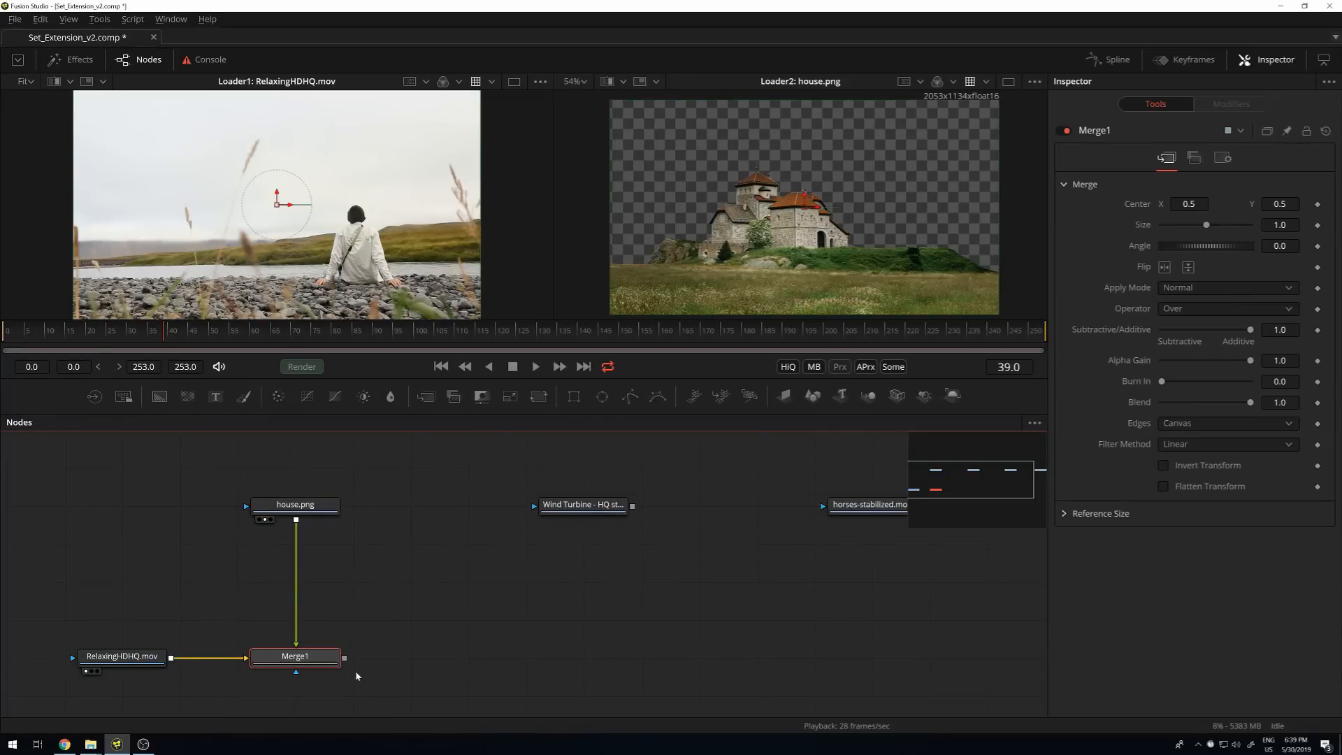
{"action": "key", "text": "2"}
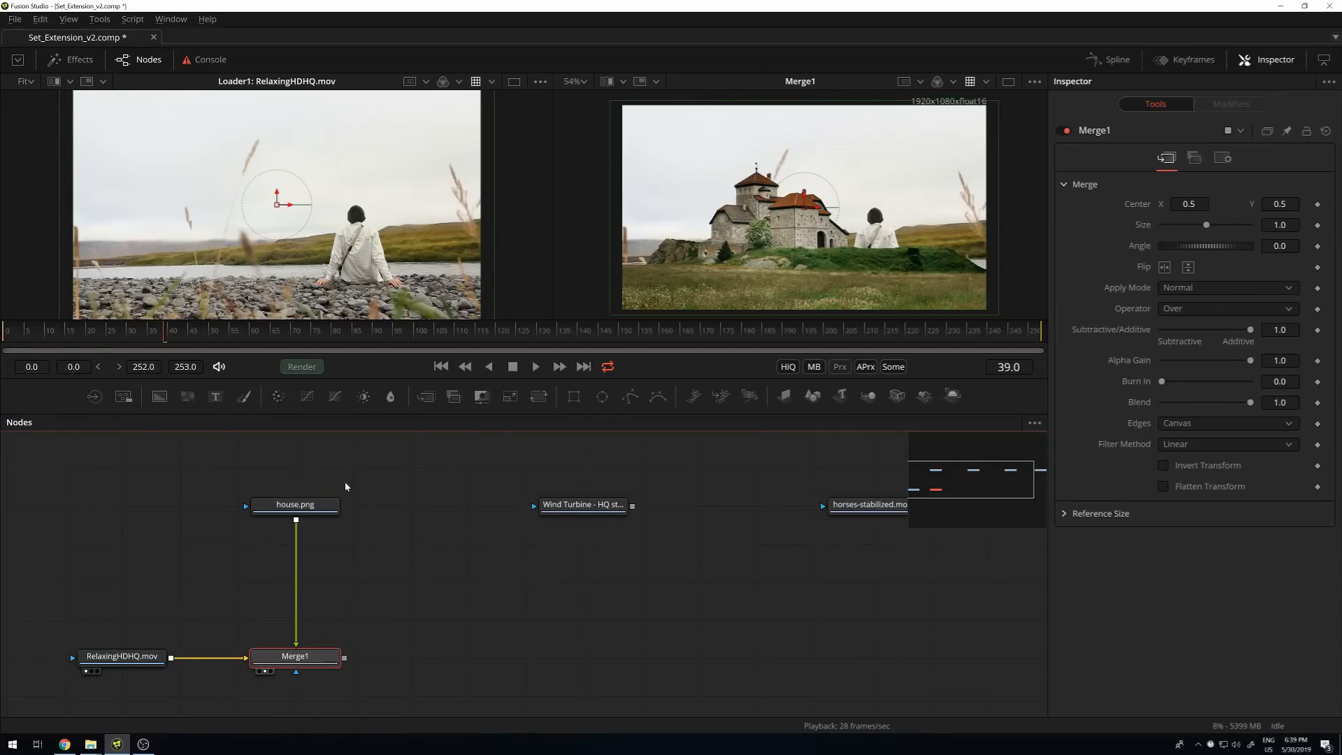
Insert a Transform node between house.png and Merge1, spaced midway between the two nodes.
{"action": "left_click", "coordinate": [287, 506]}
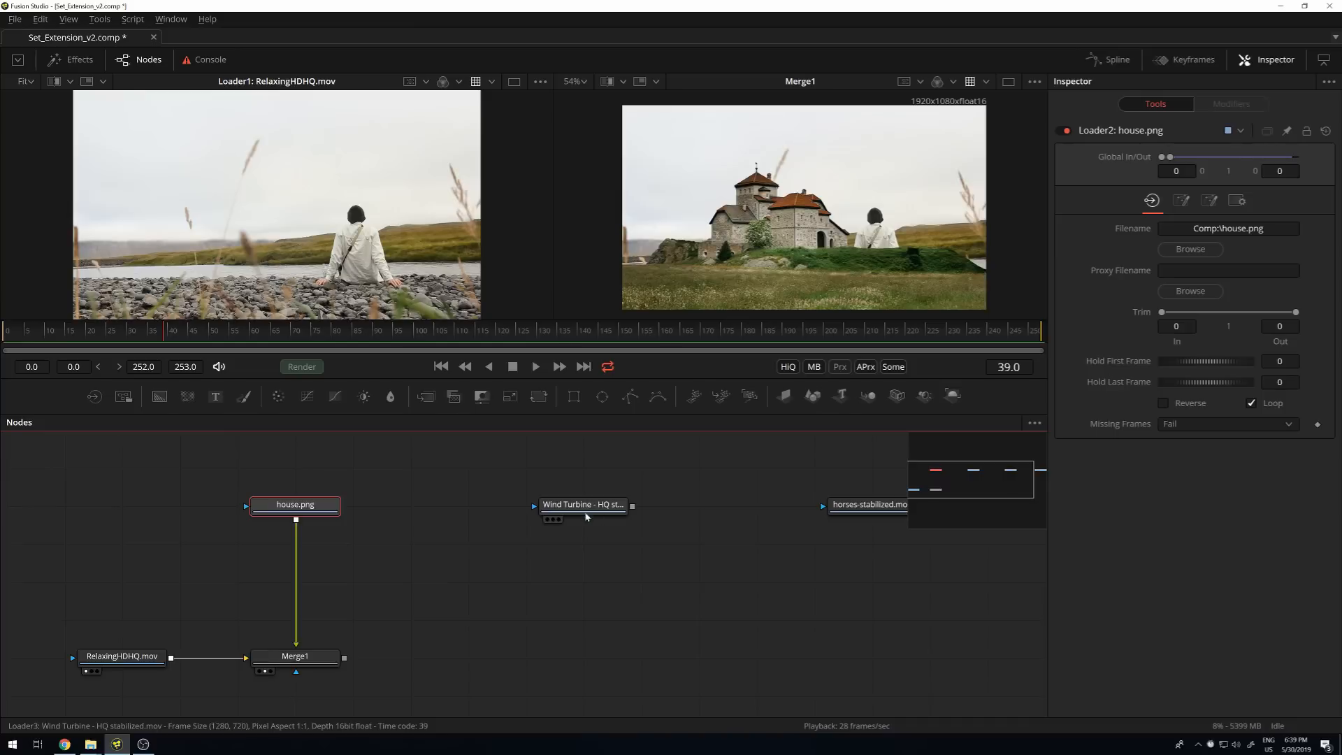
{"action": "left_click", "coordinate": [537, 397]}
{"action": "left_click_drag", "start_coordinate": [324, 536], "coordinate": [324, 575]}
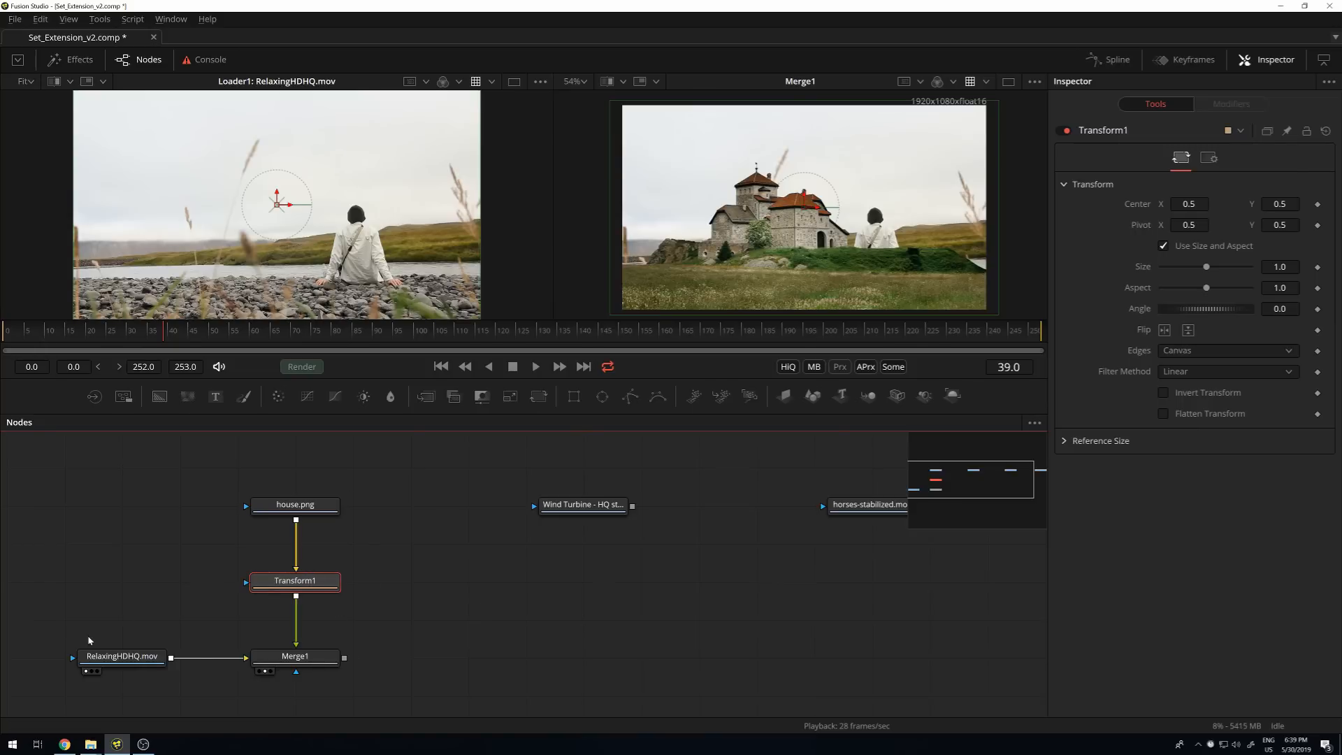
Scale the house in Transform1 down to about 0.36 and move its centre to about X 0.23, Y 0.44.
{"action": "left_click_drag", "start_coordinate": [411, 492], "coordinate": [227, 590]}
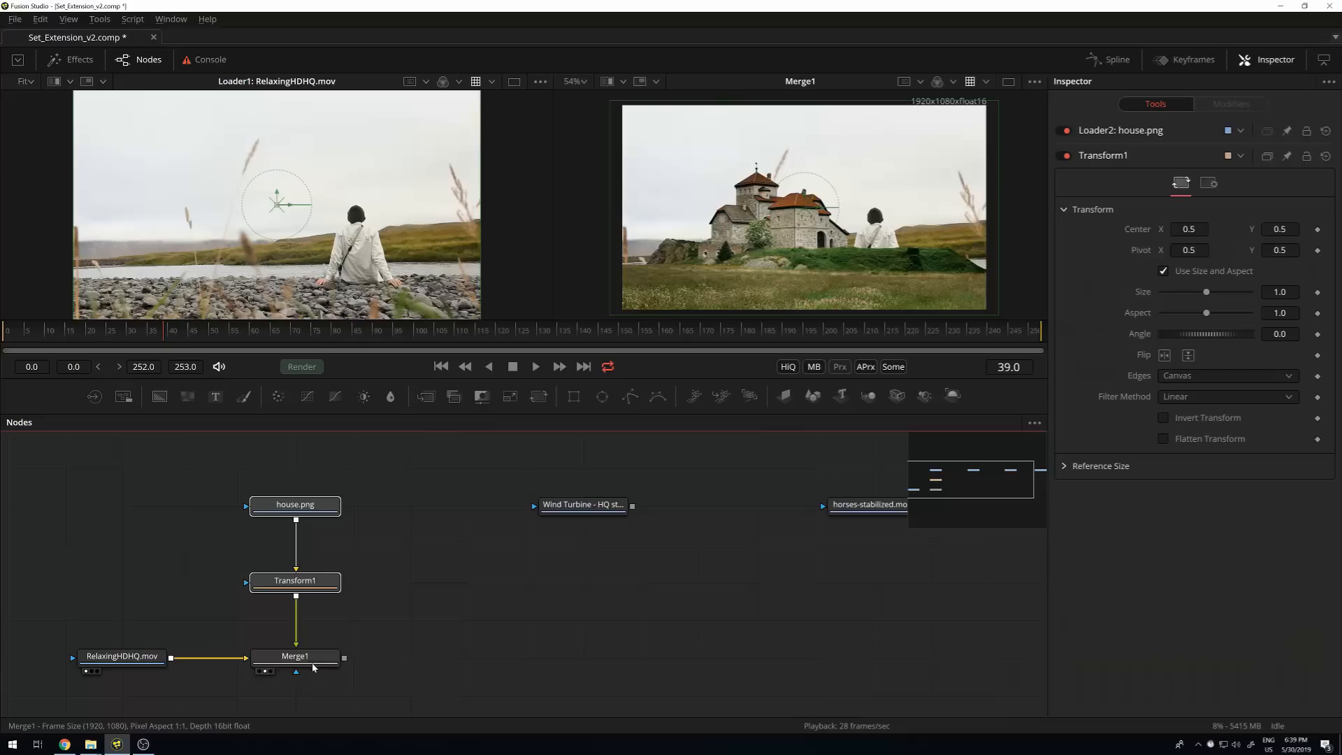
{"action": "left_click", "coordinate": [313, 664]}
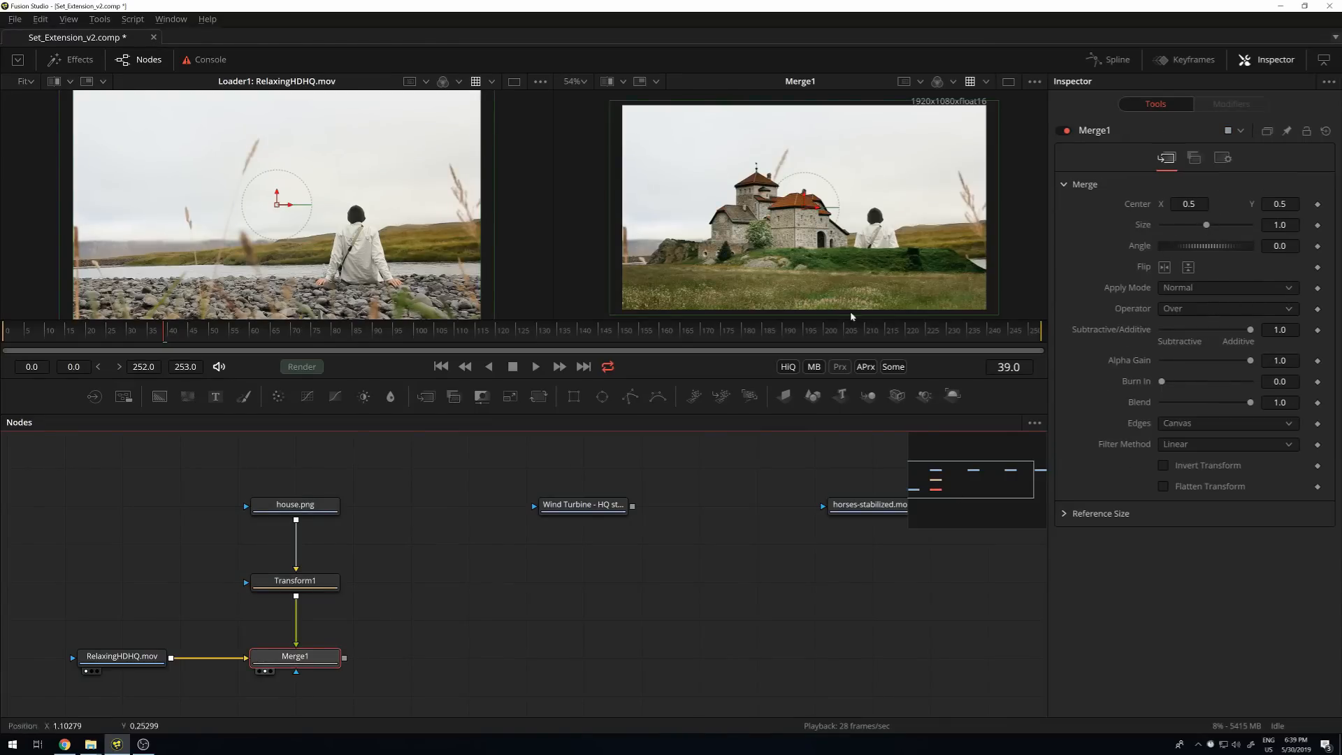
{"action": "left_click", "coordinate": [296, 588]}
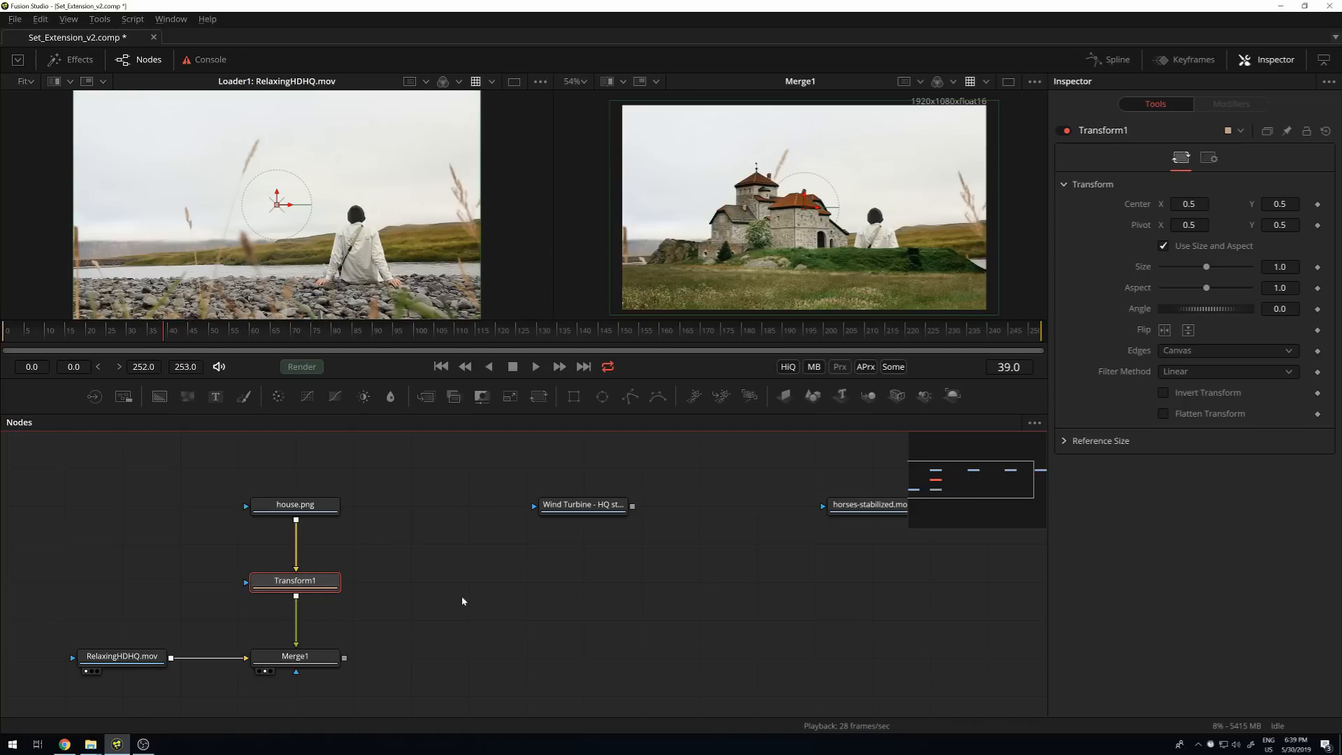
{"action": "left_click_drag", "start_coordinate": [999, 319], "coordinate": [874, 246]}
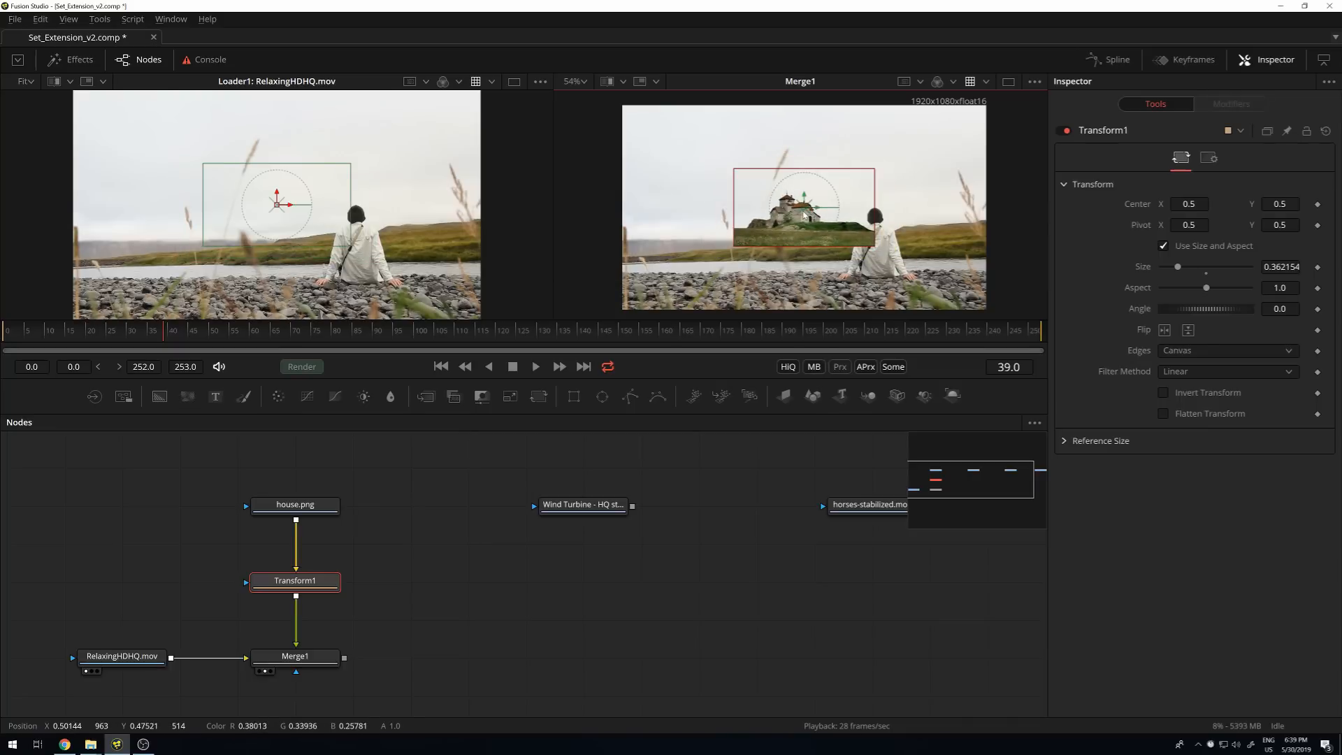
{"action": "left_click_drag", "start_coordinate": [804, 203], "coordinate": [697, 220]}
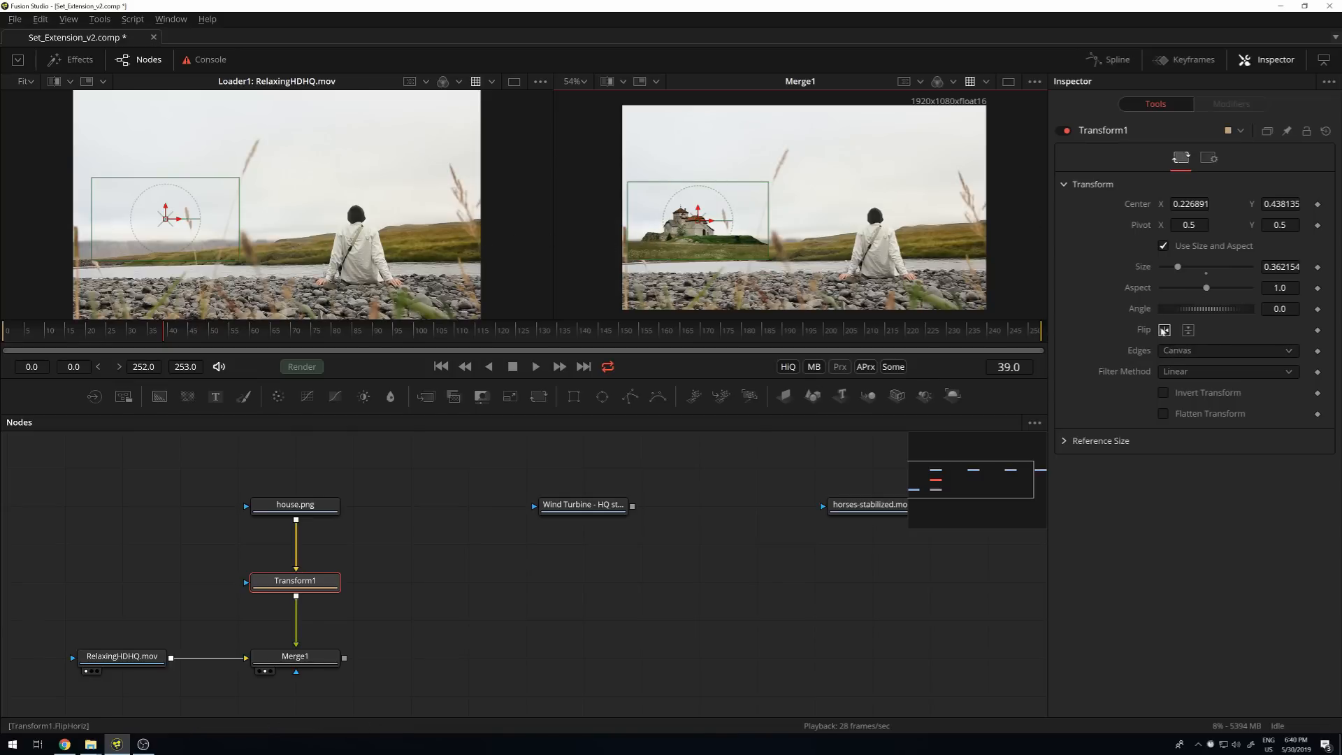
Flip the house horizontally and reposition its centre to about X 0.19, Y 0.48.
{"action": "left_click", "coordinate": [1164, 330]}
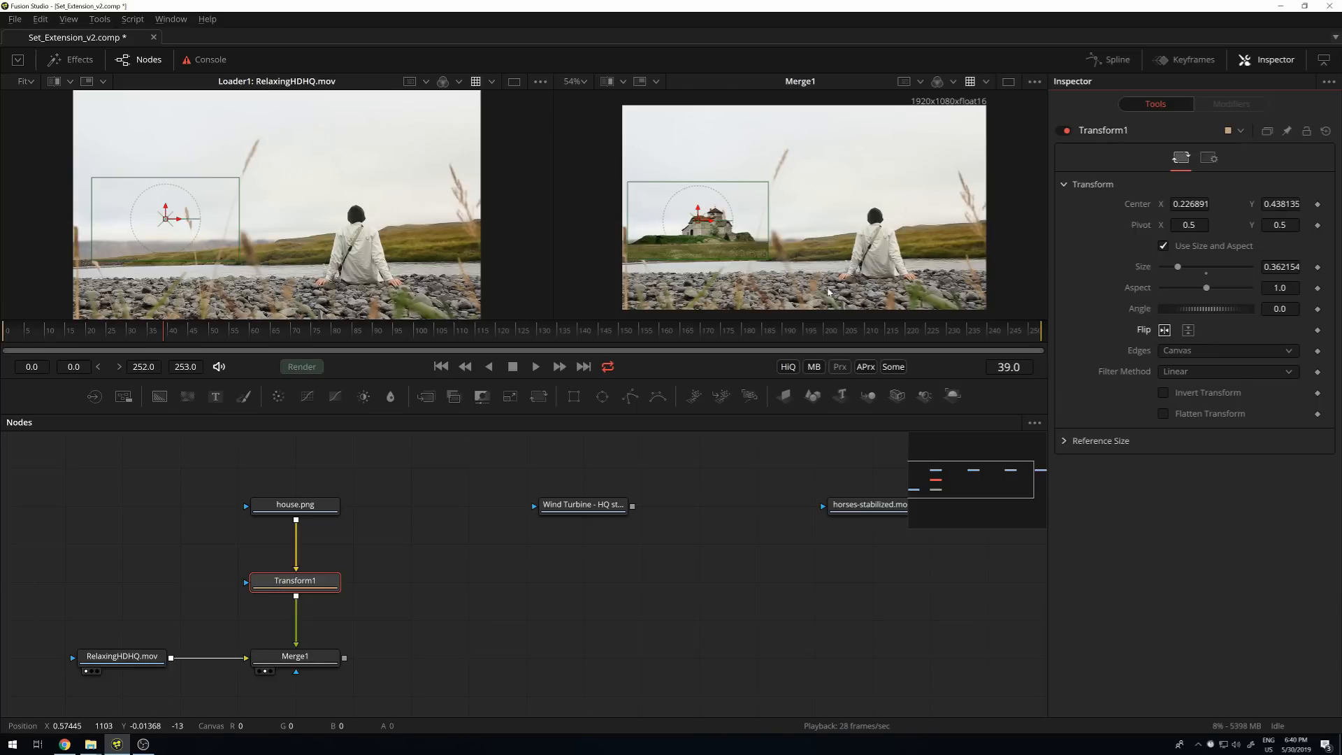
{"action": "mouse_move", "coordinate": [696, 225]}
{"action": "left_mouse_down"}
{"action": "mouse_move", "coordinate": [654, 222]}
{"action": "mouse_move", "coordinate": [686, 225]}
{"action": "mouse_move", "coordinate": [684, 211]}
{"action": "left_mouse_up"}
{"action": "scroll", "coordinate": [716, 240], "scroll_direction": "up", "scroll_amount": 3}
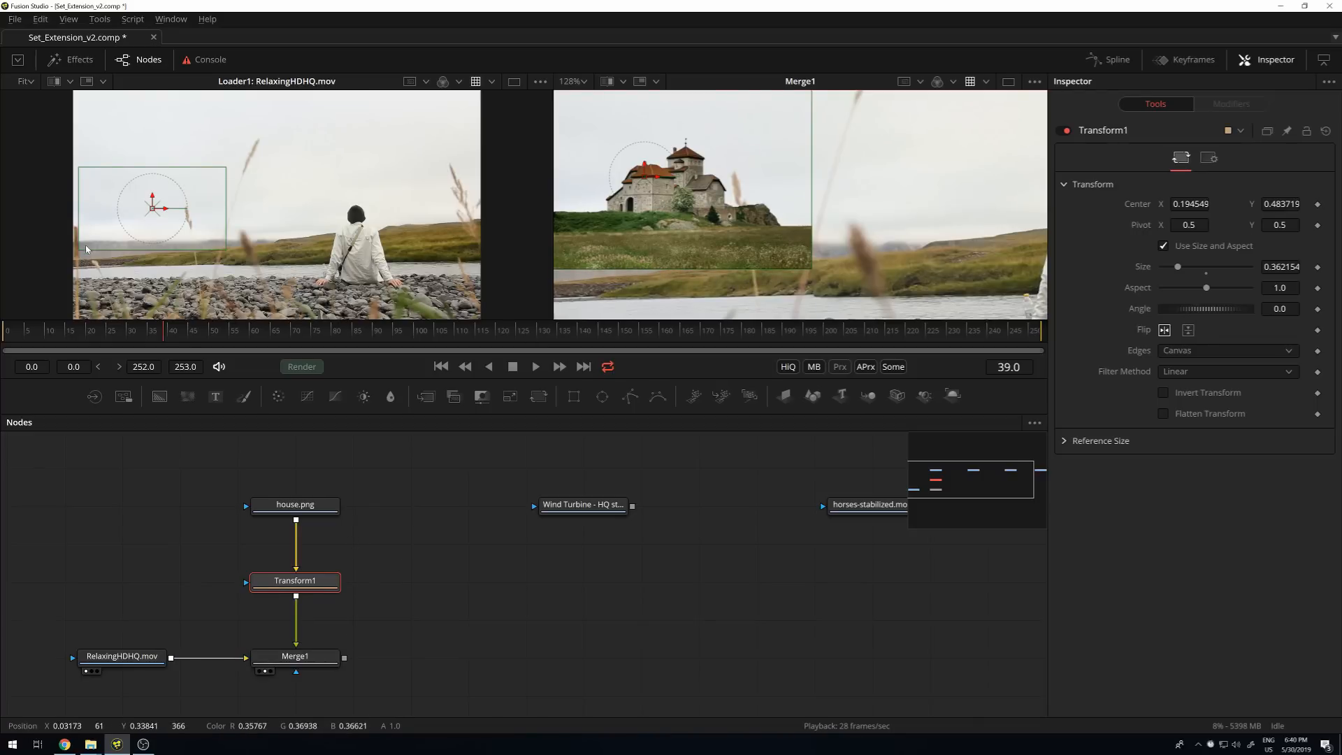
Add an unconnected Polygon mask node beside Merge1 for masking along the background hill.
{"action": "scroll", "coordinate": [86, 248], "scroll_direction": "up", "scroll_amount": 3}
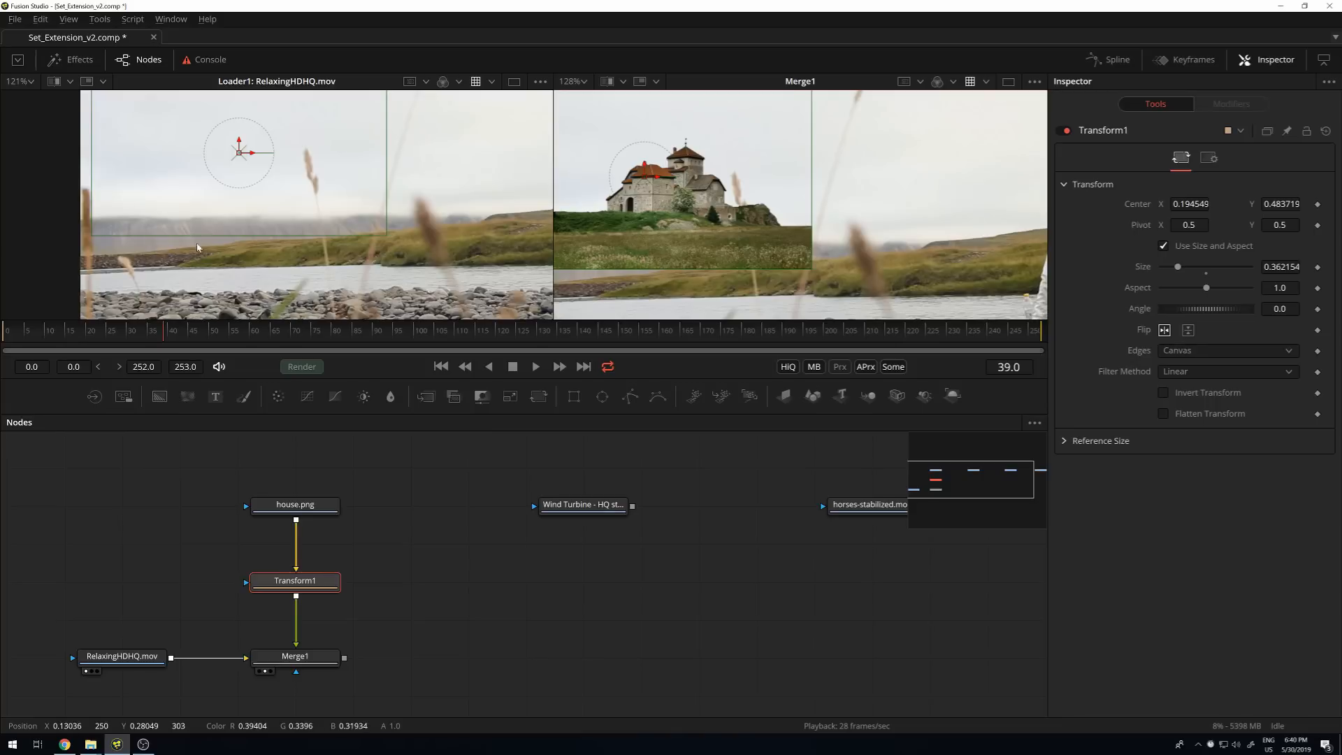
{"action": "scroll", "coordinate": [140, 258], "scroll_direction": "up", "scroll_amount": 5}
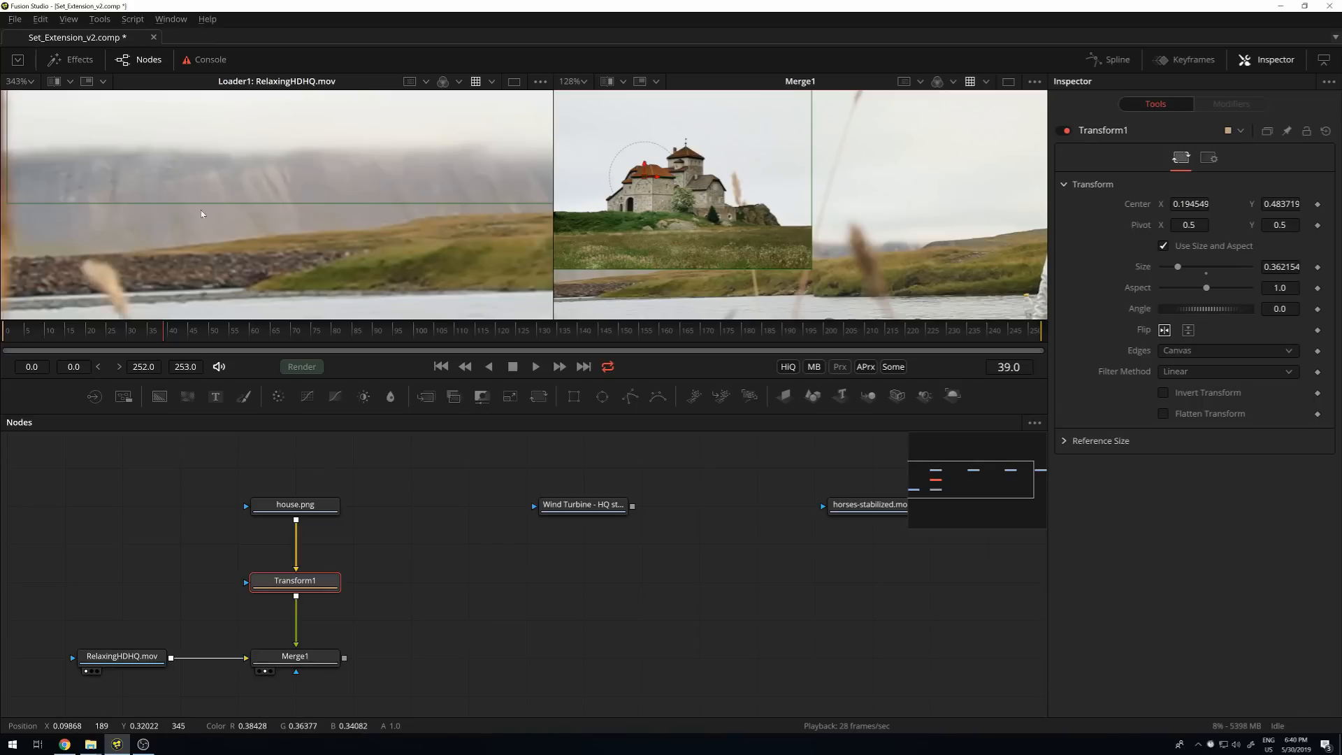
{"action": "scroll", "coordinate": [334, 183], "scroll_direction": "down", "scroll_amount": 3}
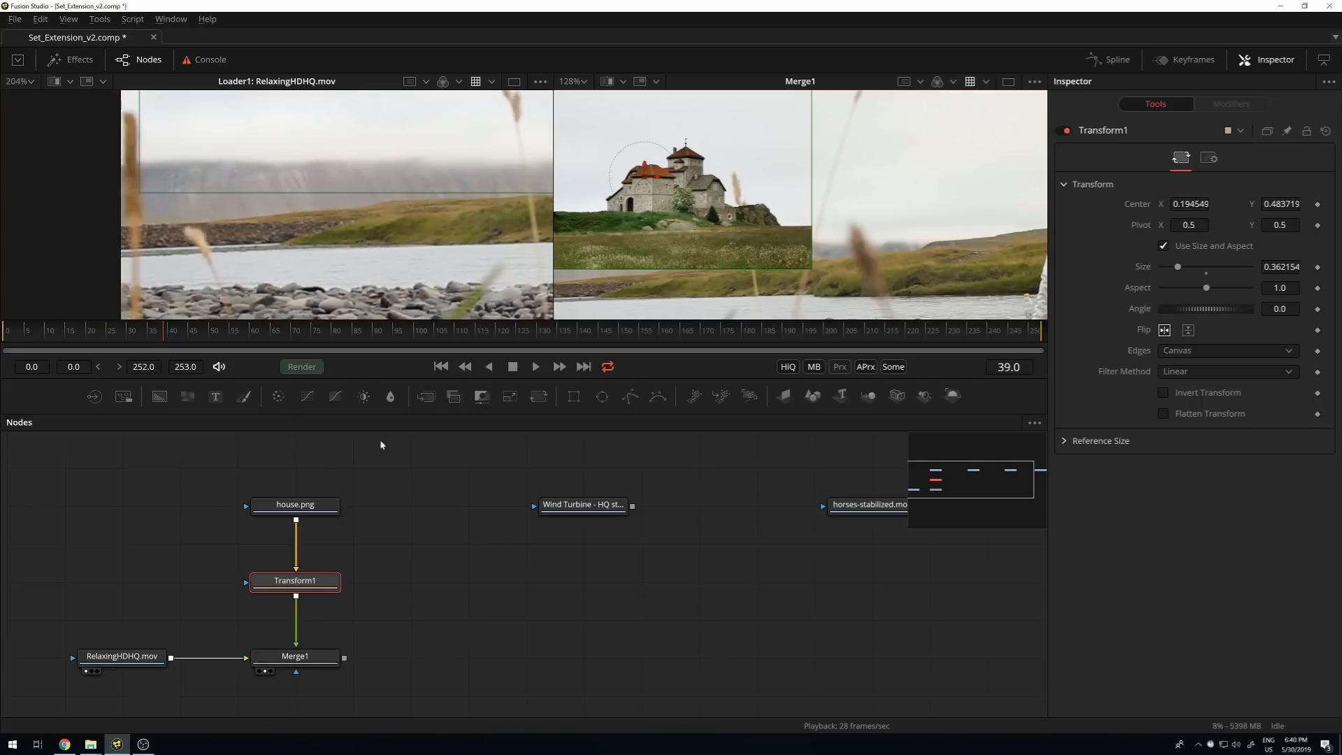
{"action": "left_click", "coordinate": [399, 522]}
{"action": "left_click", "coordinate": [314, 664]}
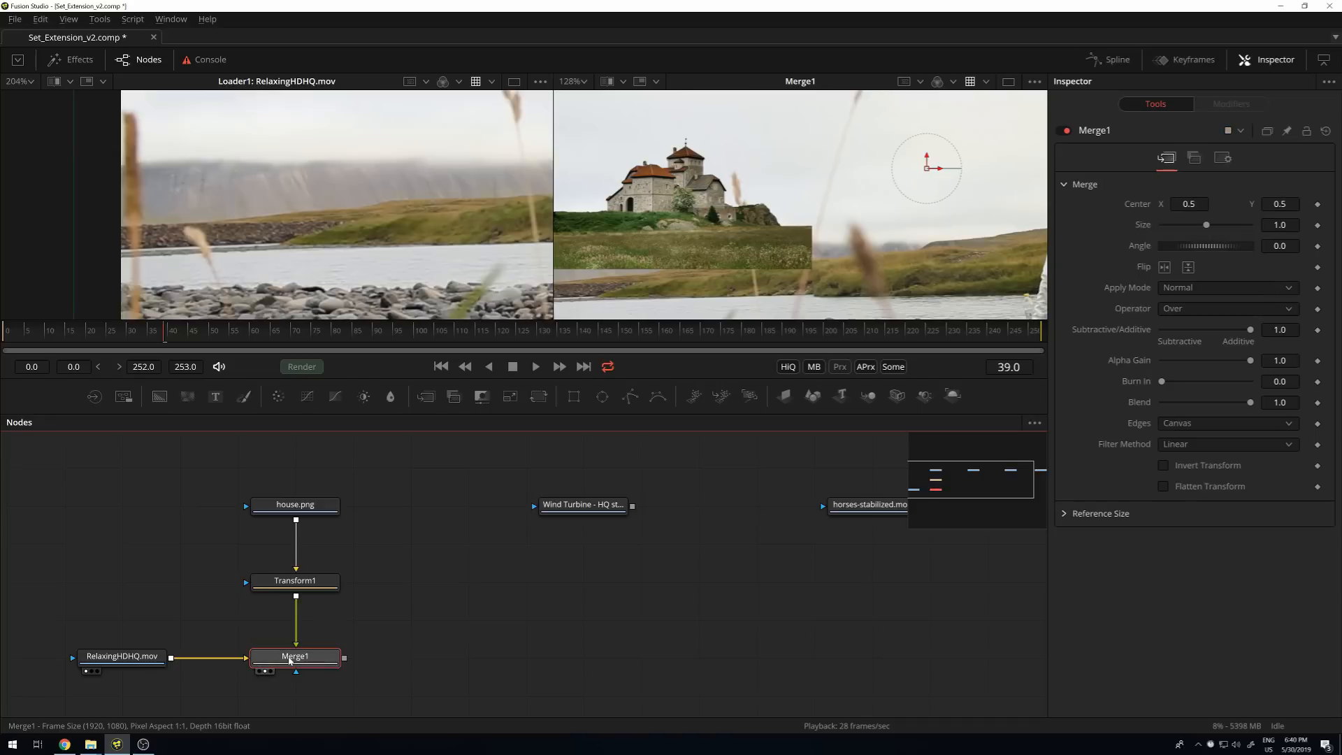
{"action": "left_click", "coordinate": [371, 612]}
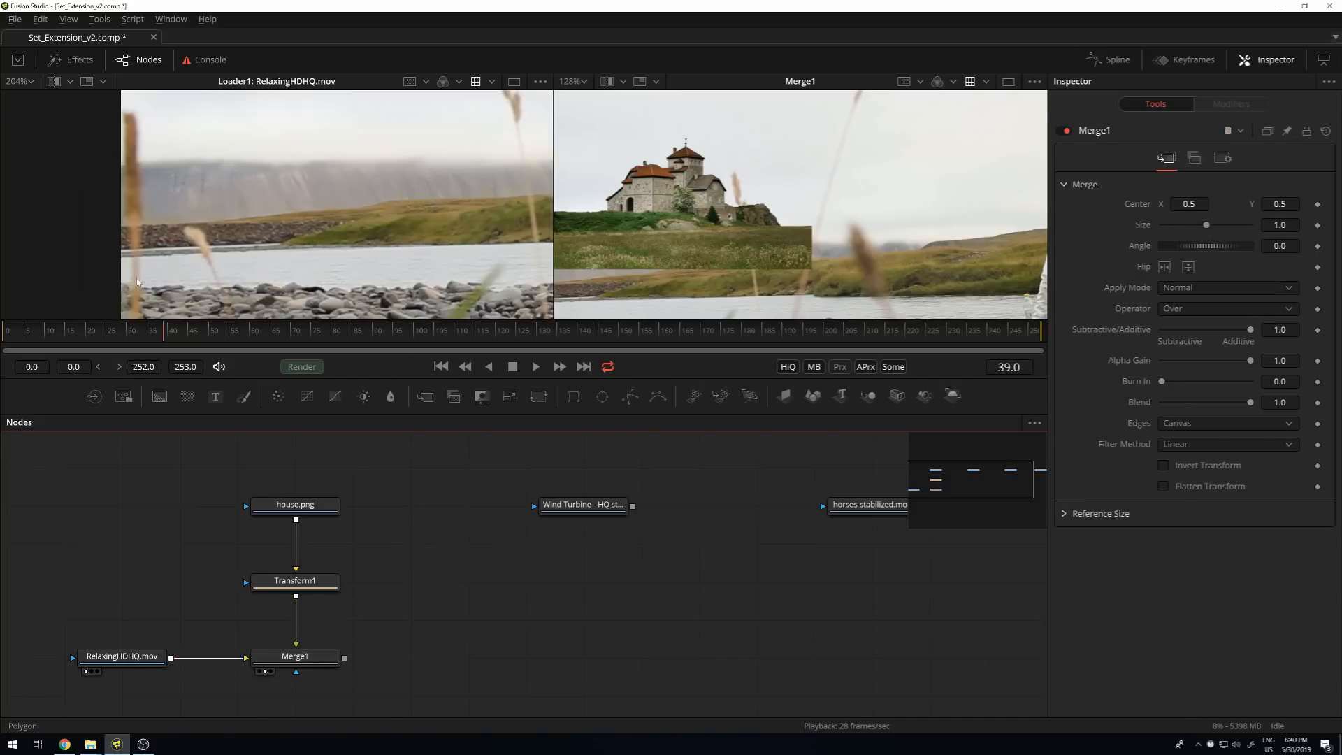
Trace the polygon mask along the hill ridge from just outside the frame's left edge, then close it down across the water and rocks.
{"action": "scroll", "coordinate": [81, 222], "scroll_direction": "up", "scroll_amount": 5}
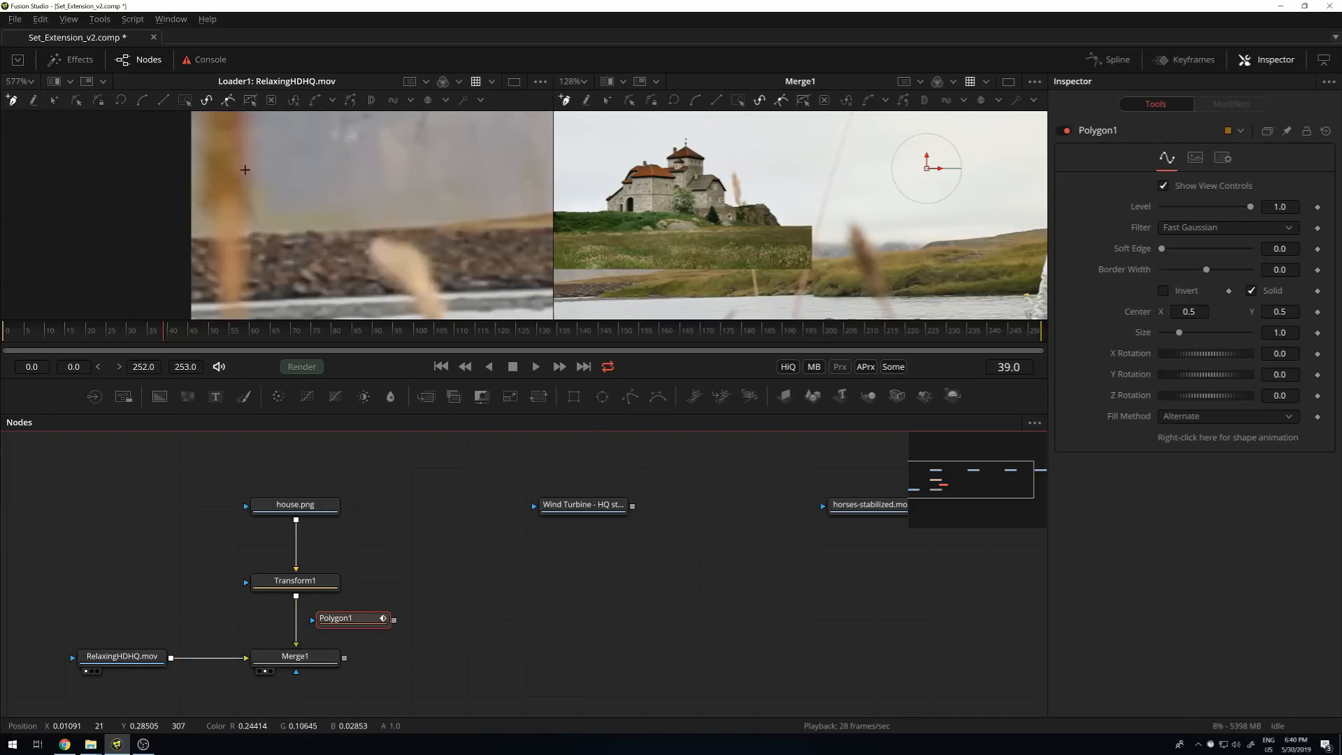
{"action": "left_click", "coordinate": [180, 237]}
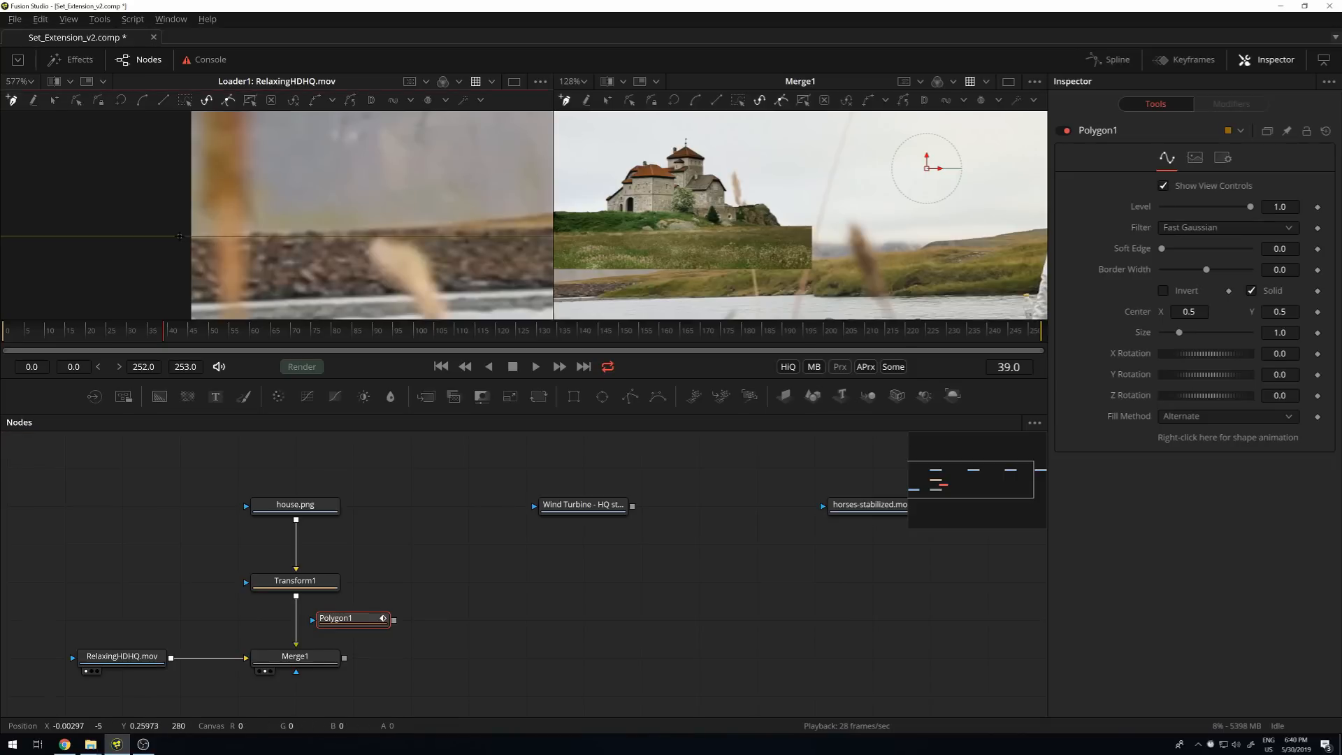
{"action": "left_click", "coordinate": [239, 235]}
{"action": "left_click", "coordinate": [302, 230]}
{"action": "left_click", "coordinate": [335, 230]}
{"action": "left_click", "coordinate": [387, 227]}
{"action": "scroll", "coordinate": [391, 227], "scroll_direction": "up", "scroll_amount": 3}
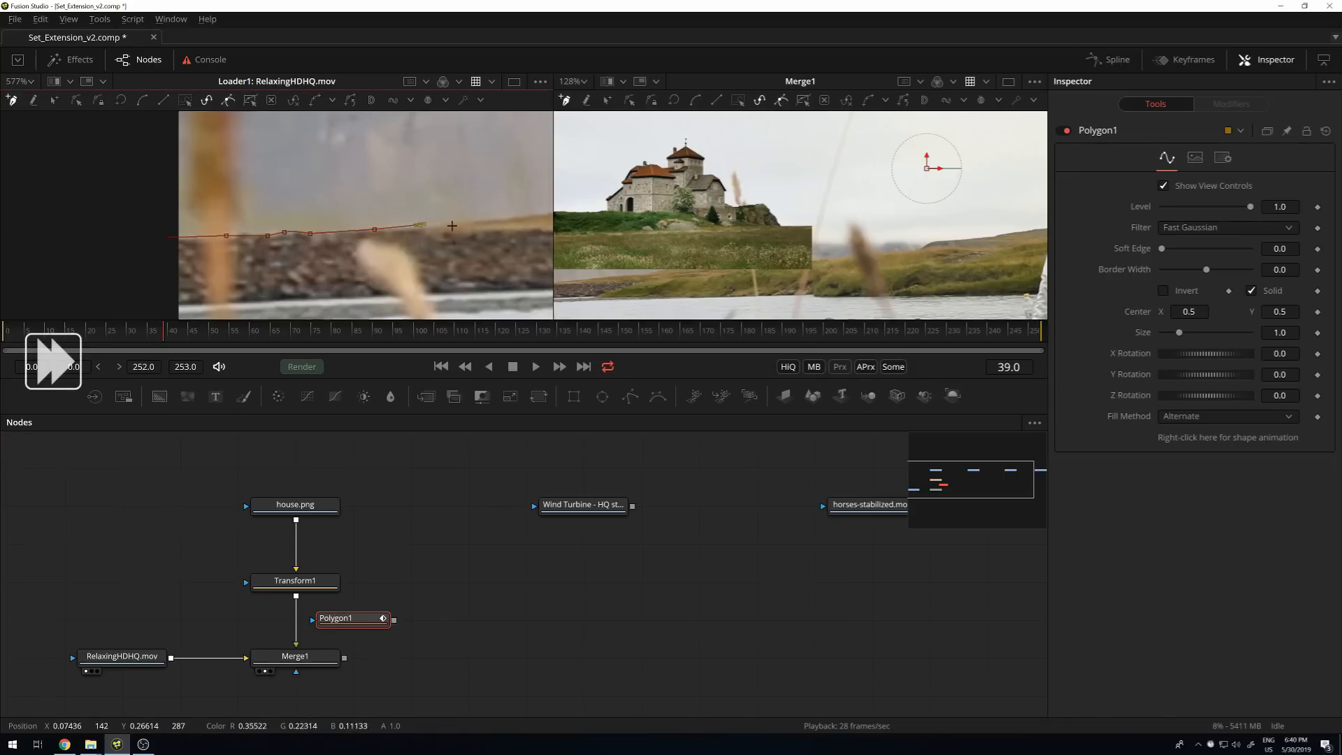
{"action": "left_click", "coordinate": [235, 249]}
{"action": "left_click", "coordinate": [323, 243]}
{"action": "left_click", "coordinate": [378, 238]}
{"action": "left_click_drag", "start_coordinate": [470, 229], "coordinate": [160, 256]}
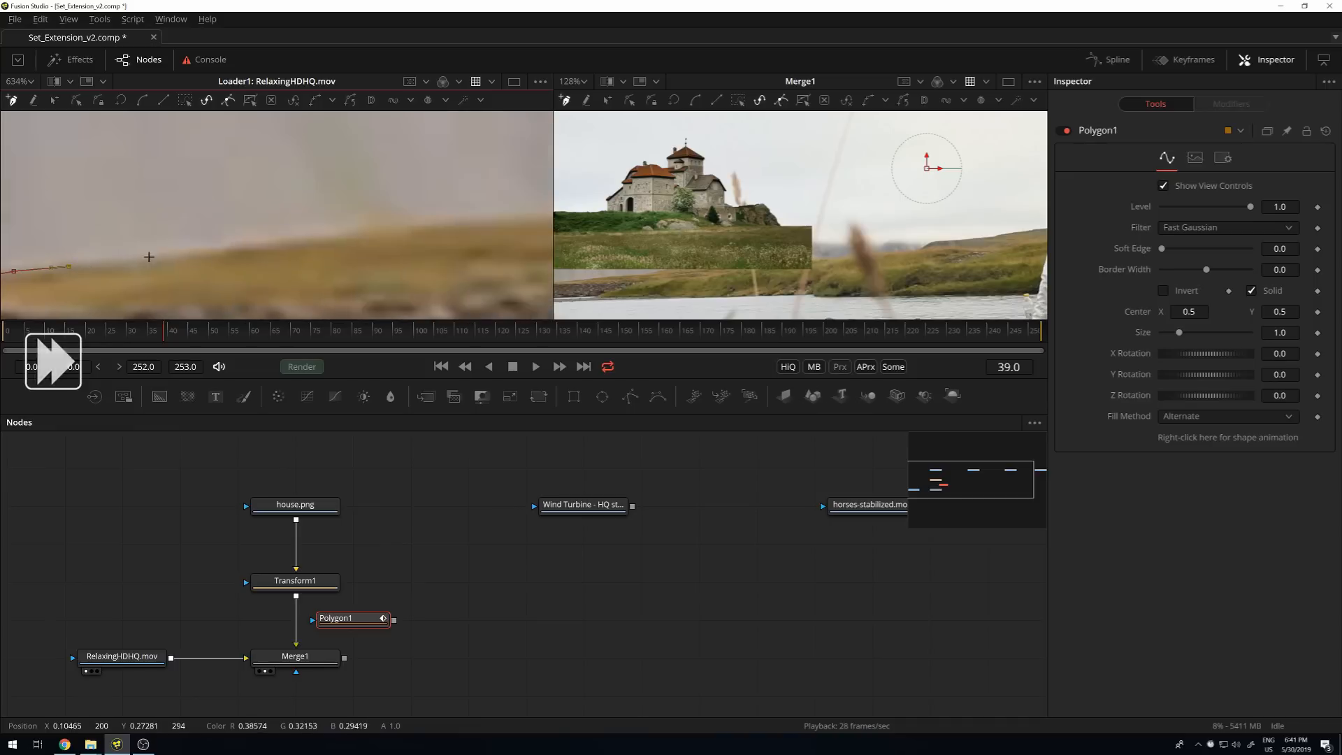
{"action": "left_click", "coordinate": [159, 256]}
{"action": "left_click", "coordinate": [247, 250]}
{"action": "left_click", "coordinate": [320, 240]}
{"action": "left_click", "coordinate": [378, 237]}
{"action": "left_click", "coordinate": [414, 228]}
{"action": "left_click_drag", "start_coordinate": [493, 223], "coordinate": [116, 228]}
{"action": "left_click", "coordinate": [117, 228]}
{"action": "left_click", "coordinate": [252, 212]}
{"action": "left_click", "coordinate": [324, 211]}
{"action": "left_click", "coordinate": [422, 200]}
{"action": "left_click_drag", "start_coordinate": [427, 199], "coordinate": [21, 248]}
{"action": "left_click", "coordinate": [95, 231]}
{"action": "left_click", "coordinate": [123, 231]}
{"action": "left_click", "coordinate": [161, 227]}
{"action": "scroll", "coordinate": [189, 231], "scroll_direction": "up", "scroll_amount": 3}
{"action": "left_click", "coordinate": [228, 219]}
{"action": "left_click", "coordinate": [285, 209]}
{"action": "left_click", "coordinate": [320, 194]}
{"action": "left_click", "coordinate": [442, 188]}
{"action": "scroll", "coordinate": [448, 189], "scroll_direction": "down", "scroll_amount": 2}
{"action": "left_click_drag", "start_coordinate": [448, 188], "coordinate": [144, 199]}
{"action": "left_click", "coordinate": [188, 199]}
{"action": "scroll", "coordinate": [211, 201], "scroll_direction": "down", "scroll_amount": 2}
{"action": "scroll", "coordinate": [211, 201], "scroll_direction": "up", "scroll_amount": 4}
{"action": "left_click", "coordinate": [187, 195]}
{"action": "left_click", "coordinate": [303, 196]}
{"action": "left_click", "coordinate": [457, 192]}
{"action": "left_click", "coordinate": [509, 187]}
{"action": "scroll", "coordinate": [509, 187], "scroll_direction": "down", "scroll_amount": 2}
{"action": "left_click_drag", "start_coordinate": [419, 214], "coordinate": [50, 238]}
{"action": "left_click", "coordinate": [191, 212]}
{"action": "left_click", "coordinate": [246, 213]}
{"action": "left_click", "coordinate": [296, 214]}
{"action": "left_click", "coordinate": [354, 213]}
{"action": "left_click", "coordinate": [392, 205]}
{"action": "scroll", "coordinate": [429, 205], "scroll_direction": "down", "scroll_amount": 5}
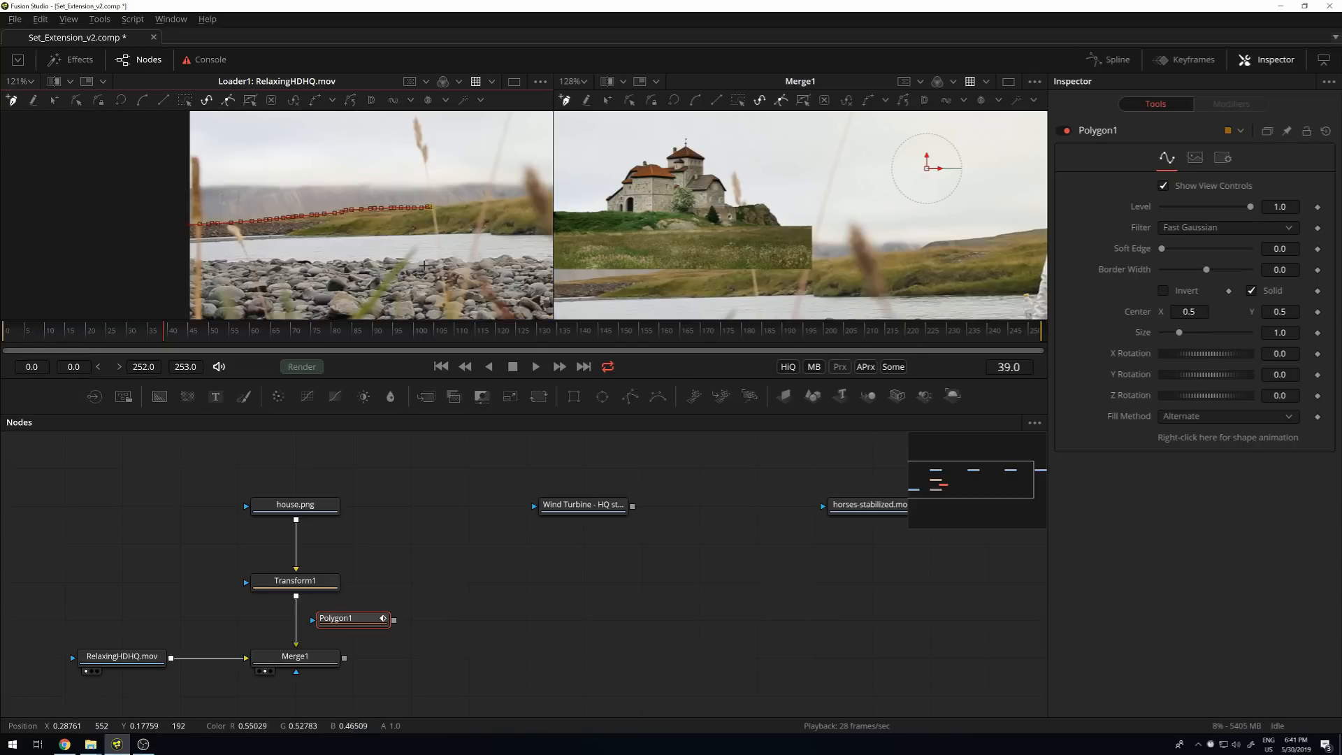
{"action": "left_click", "coordinate": [115, 286]}
{"action": "left_click", "coordinate": [195, 231]}
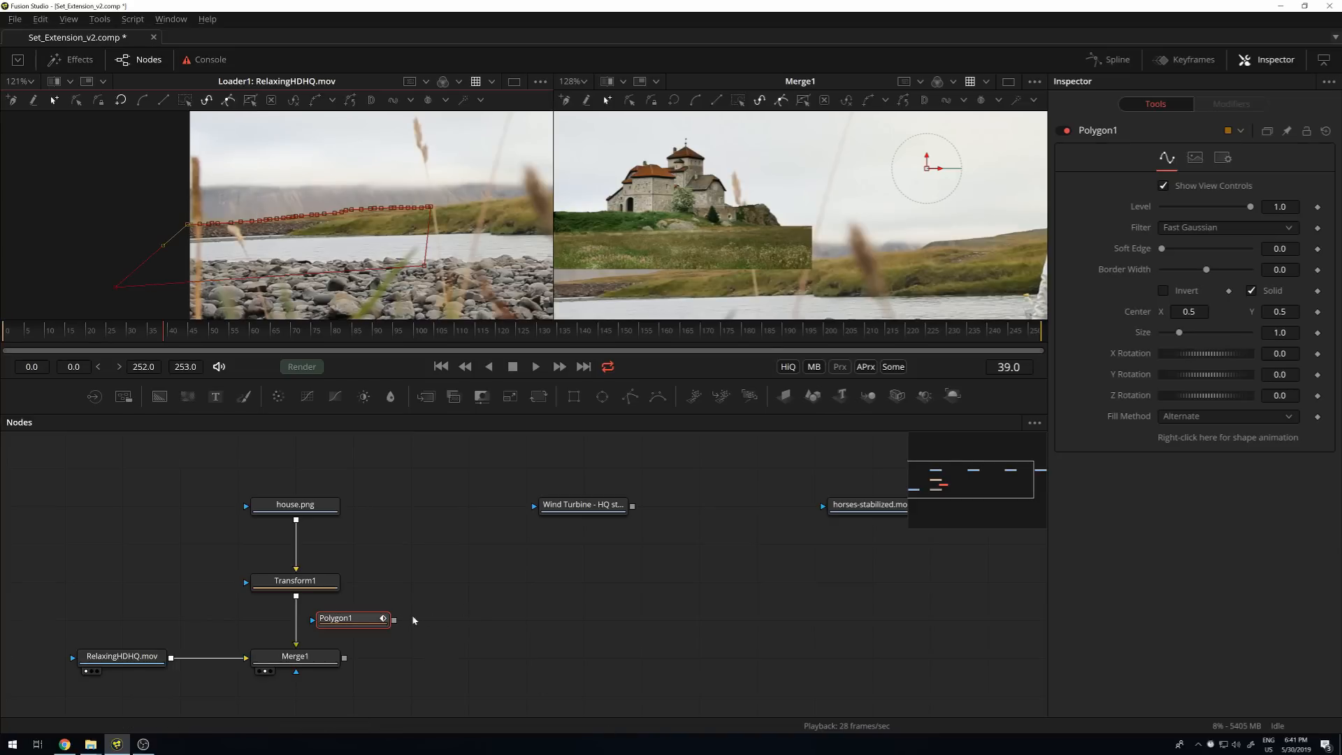
Connect Polygon1 to Merge1 as its effect mask and invert the mask.
{"action": "left_click_drag", "start_coordinate": [394, 620], "coordinate": [346, 658]}
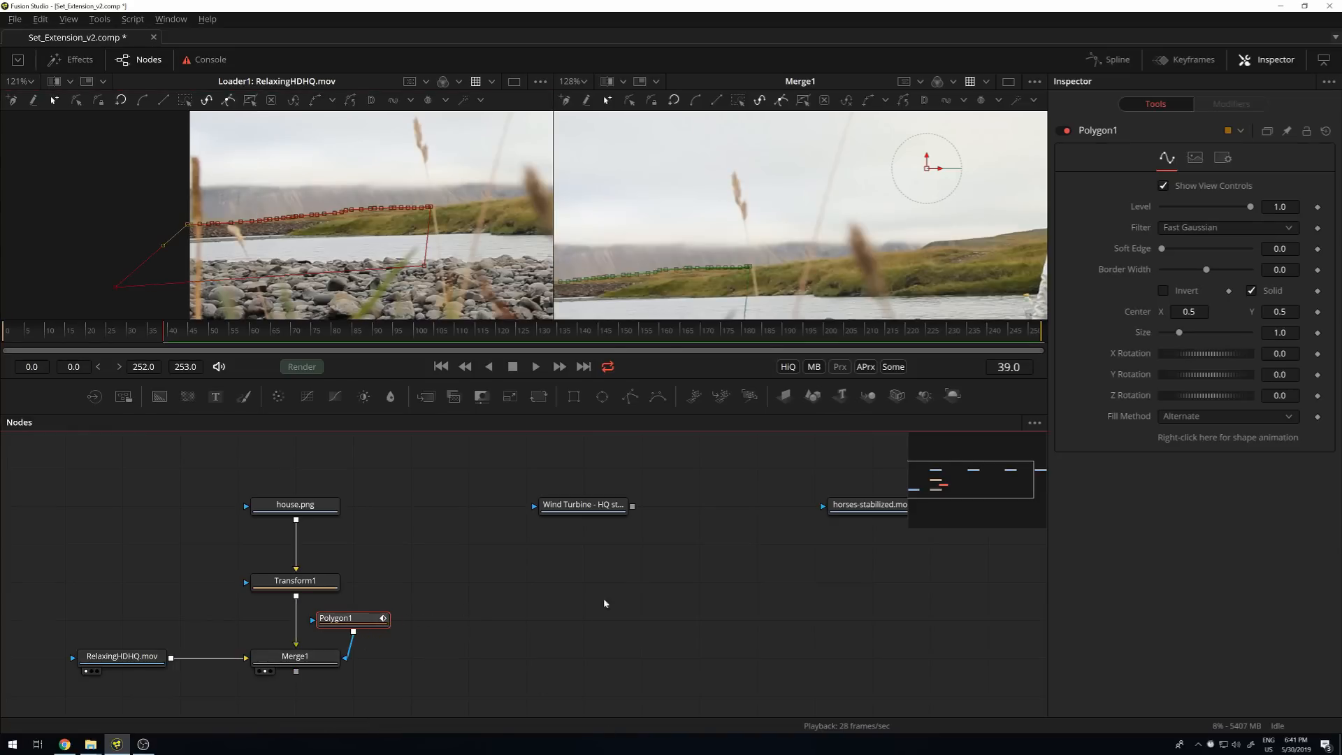
{"action": "scroll", "coordinate": [595, 292], "scroll_direction": "up", "scroll_amount": 4}
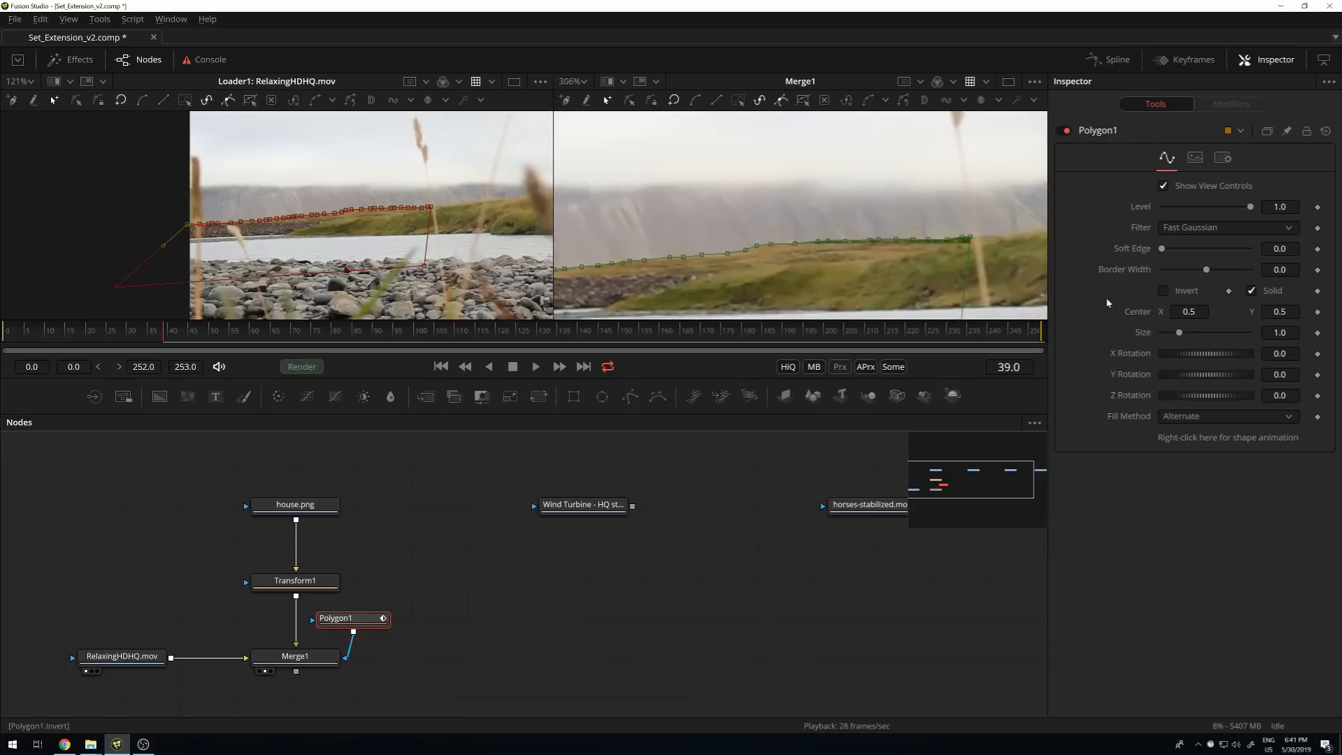
{"action": "left_click", "coordinate": [1163, 291]}
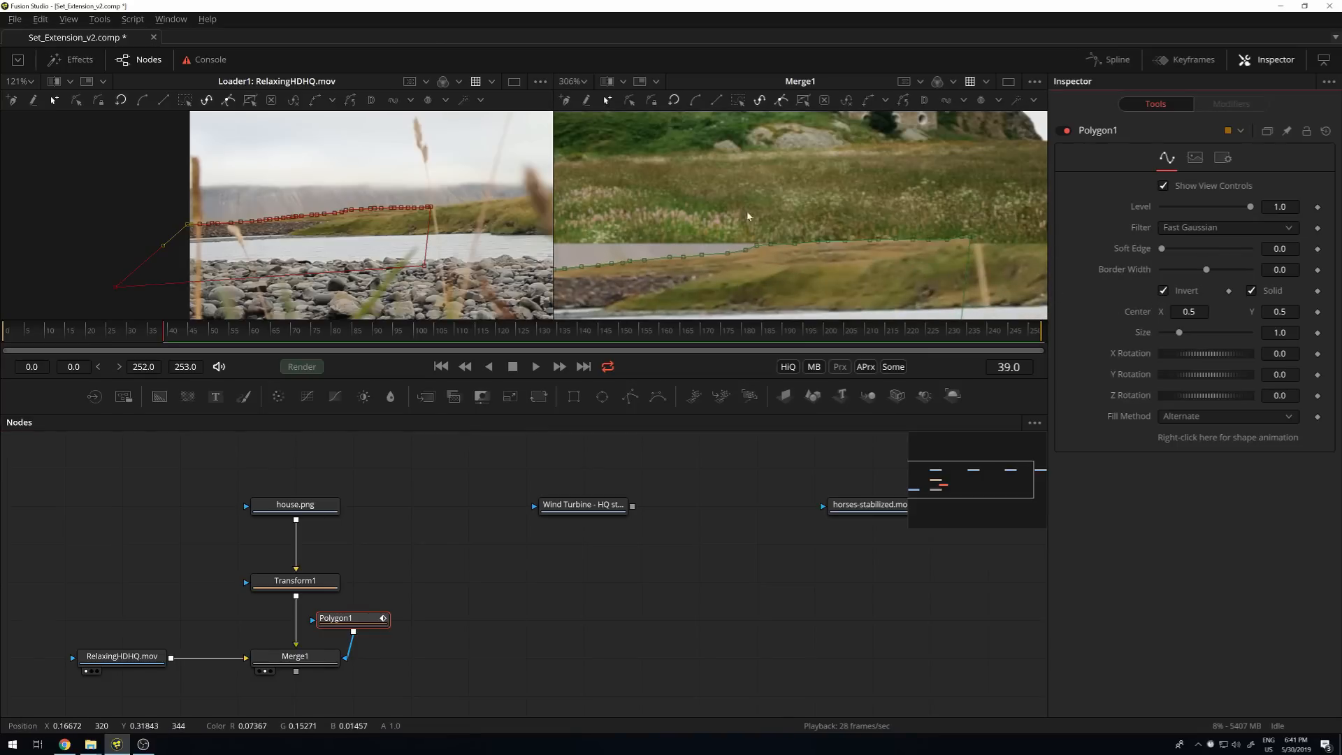
{"action": "scroll", "coordinate": [767, 212], "scroll_direction": "down", "scroll_amount": 6}
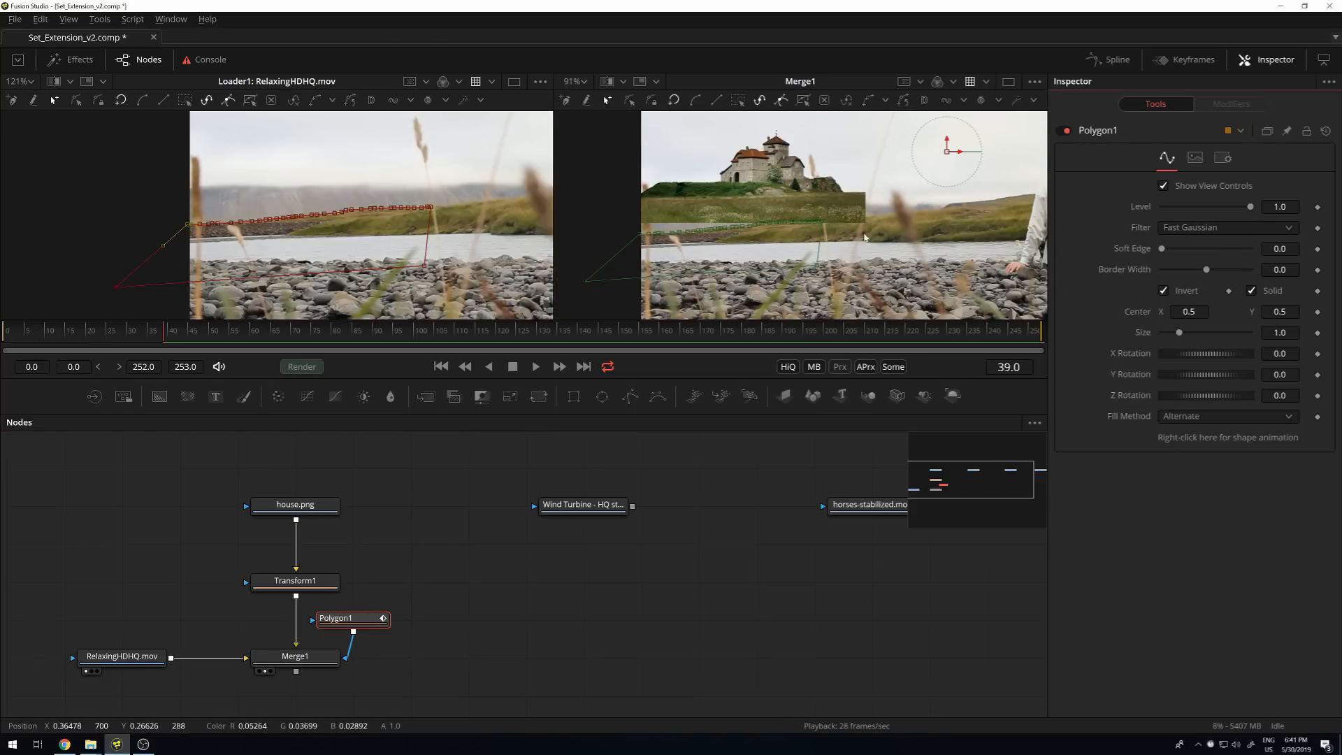
Move the house down behind the hill ridge, with Transform1's centre at about X 0.12, Y 0.38.
{"action": "left_click", "coordinate": [294, 580]}
{"action": "left_click_drag", "start_coordinate": [750, 163], "coordinate": [708, 199]}
{"action": "left_click_drag", "start_coordinate": [706, 201], "coordinate": [706, 198]}
{"action": "scroll", "coordinate": [732, 213], "scroll_direction": "up", "scroll_amount": 3}
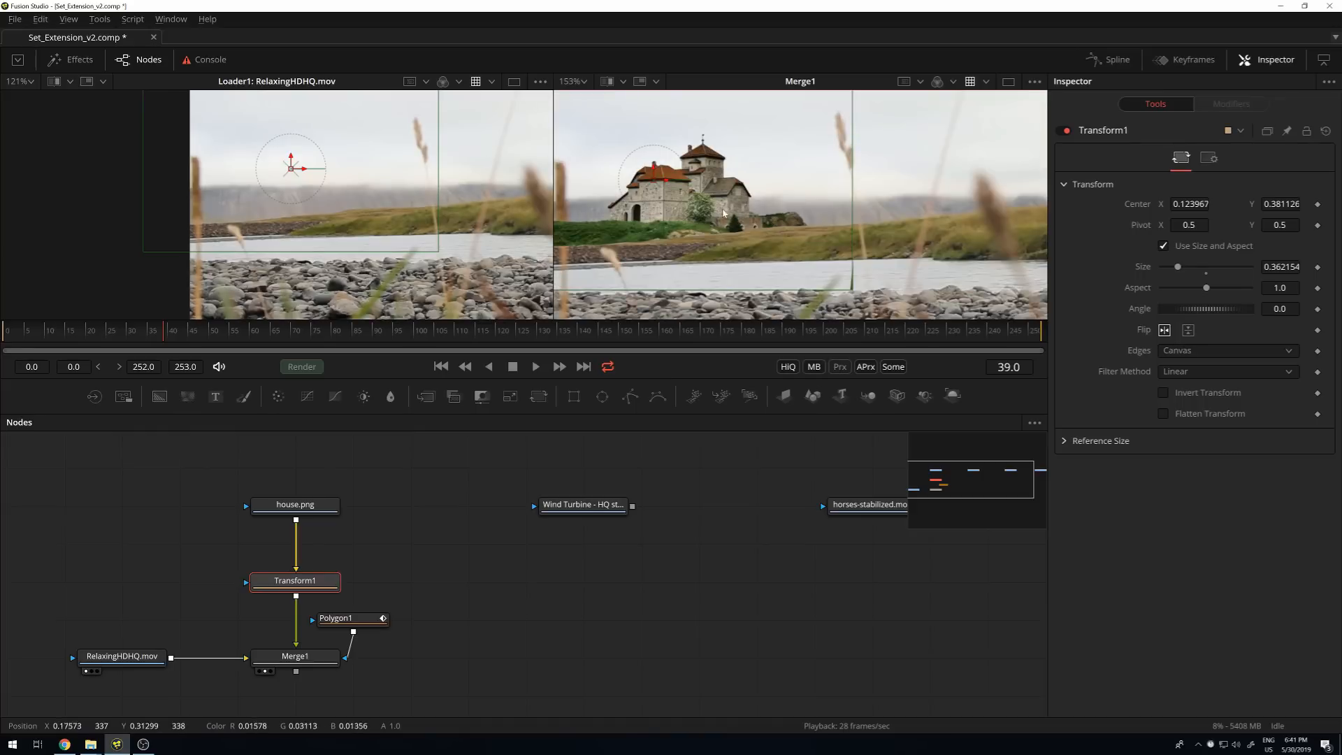
{"action": "left_click_drag", "start_coordinate": [654, 183], "coordinate": [650, 184]}
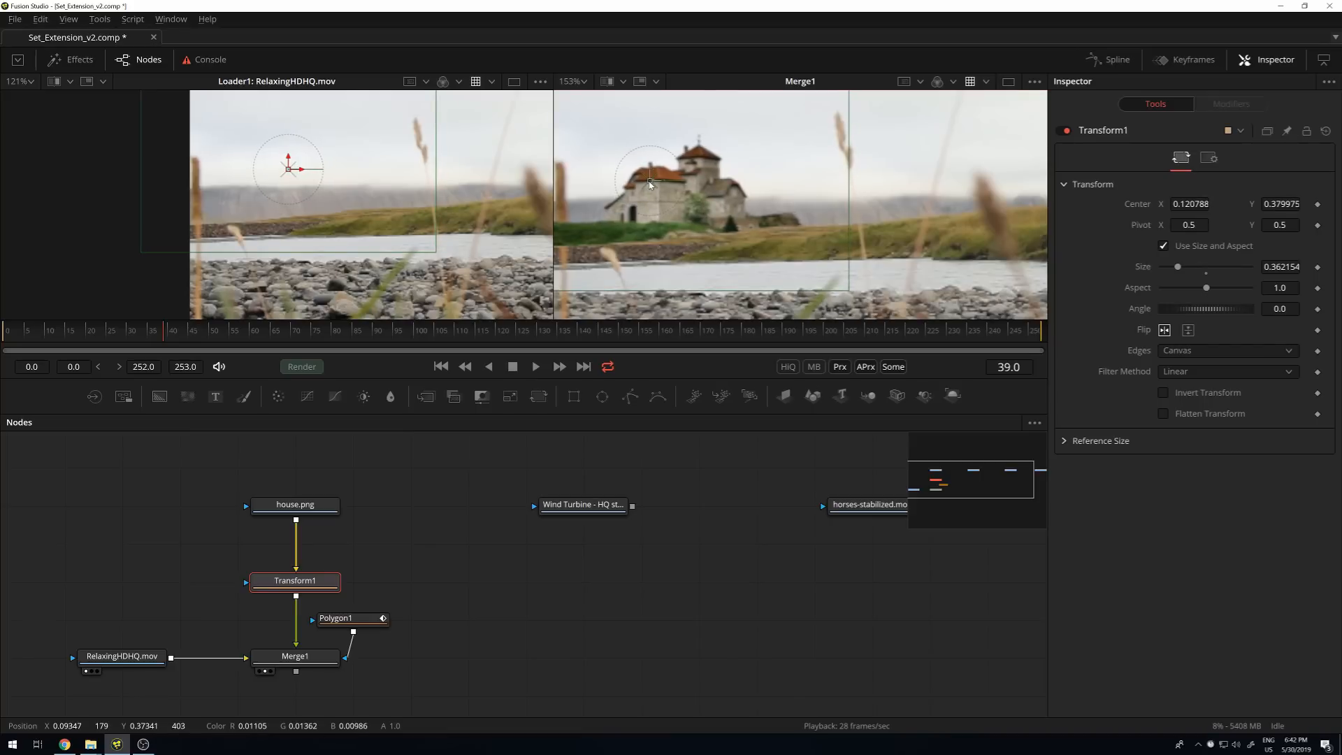
{"action": "scroll", "coordinate": [729, 183], "scroll_direction": "down", "scroll_amount": 4}
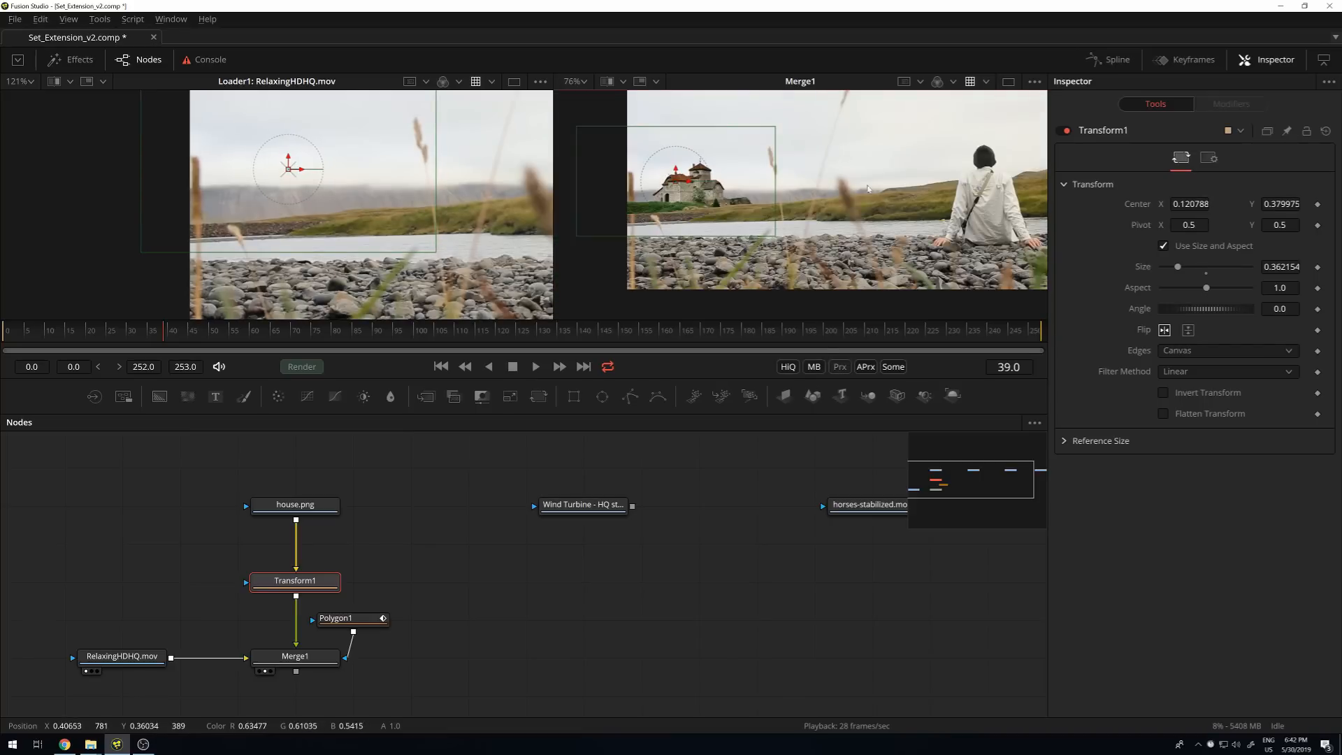
Enlarge the house slightly to a Transform1 size of about 0.39.
{"action": "scroll", "coordinate": [809, 191], "scroll_direction": "up", "scroll_amount": 4}
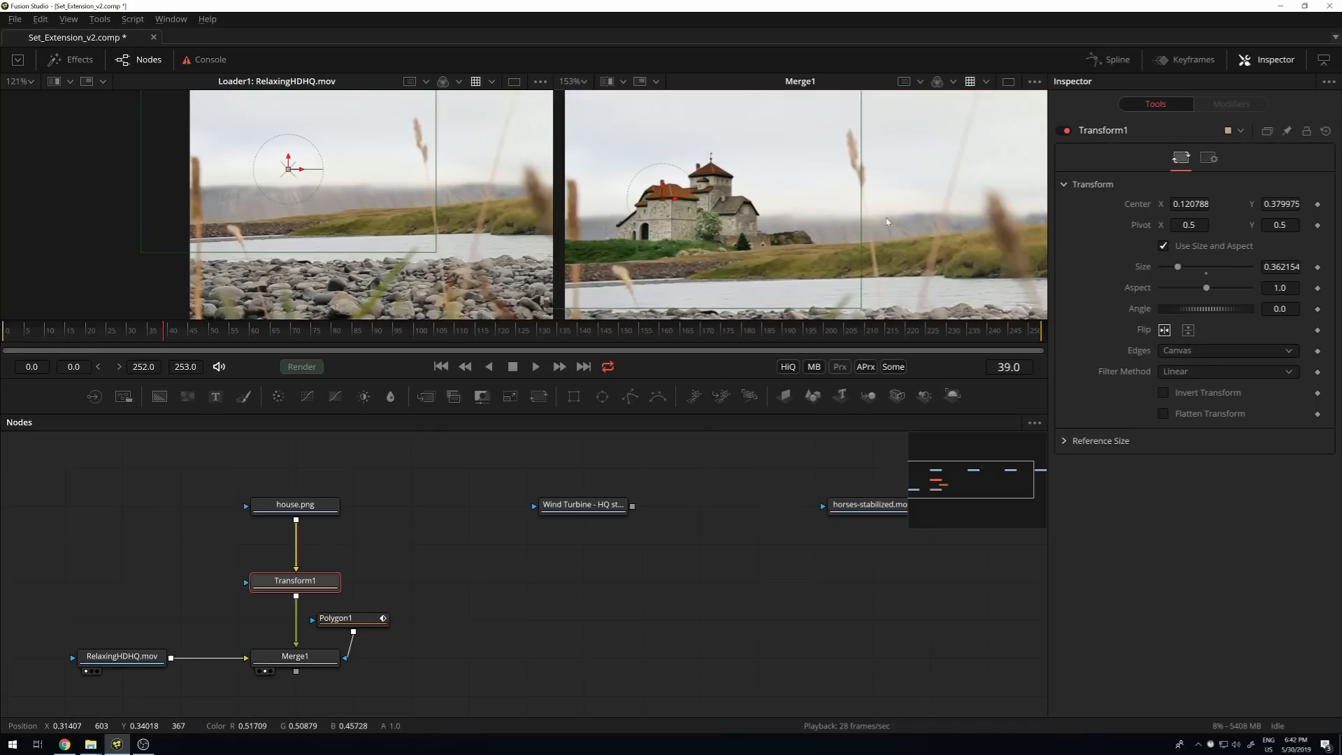
{"action": "scroll", "coordinate": [908, 159], "scroll_direction": "down", "scroll_amount": 3}
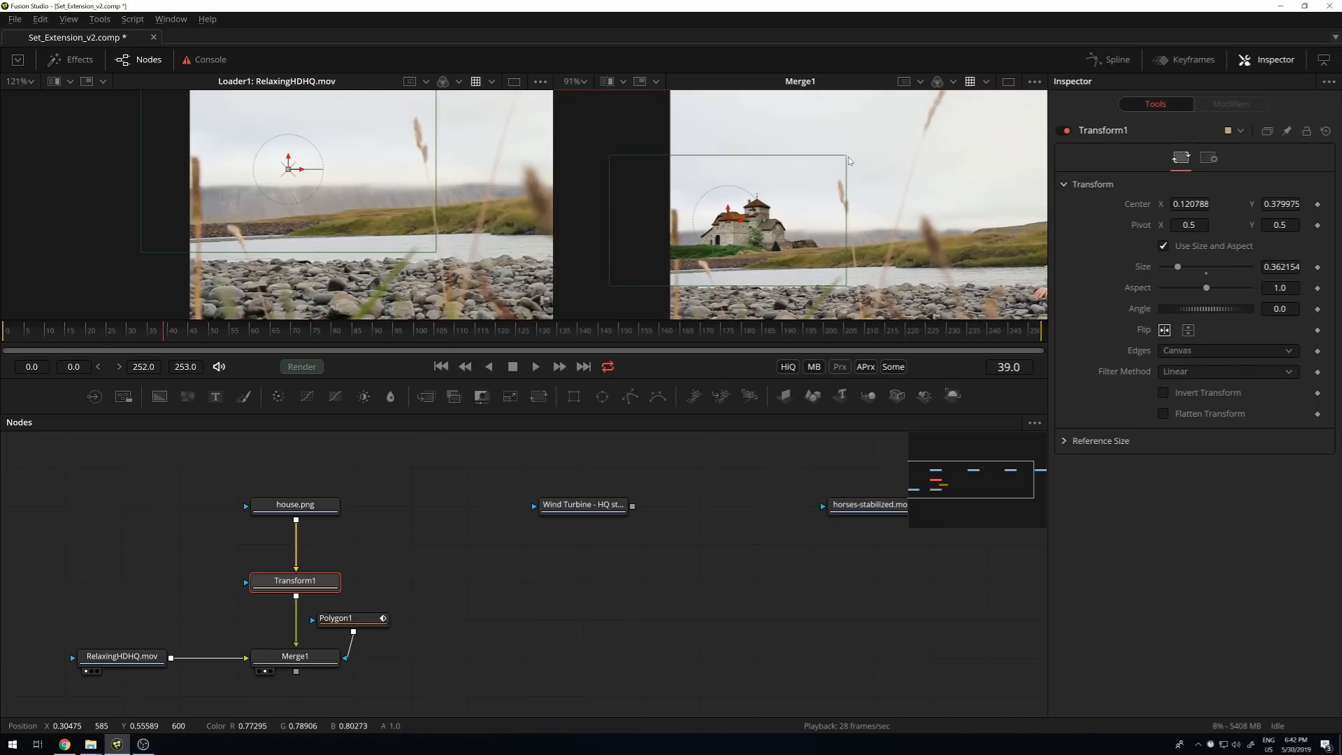
{"action": "left_click_drag", "start_coordinate": [847, 161], "coordinate": [852, 161]}
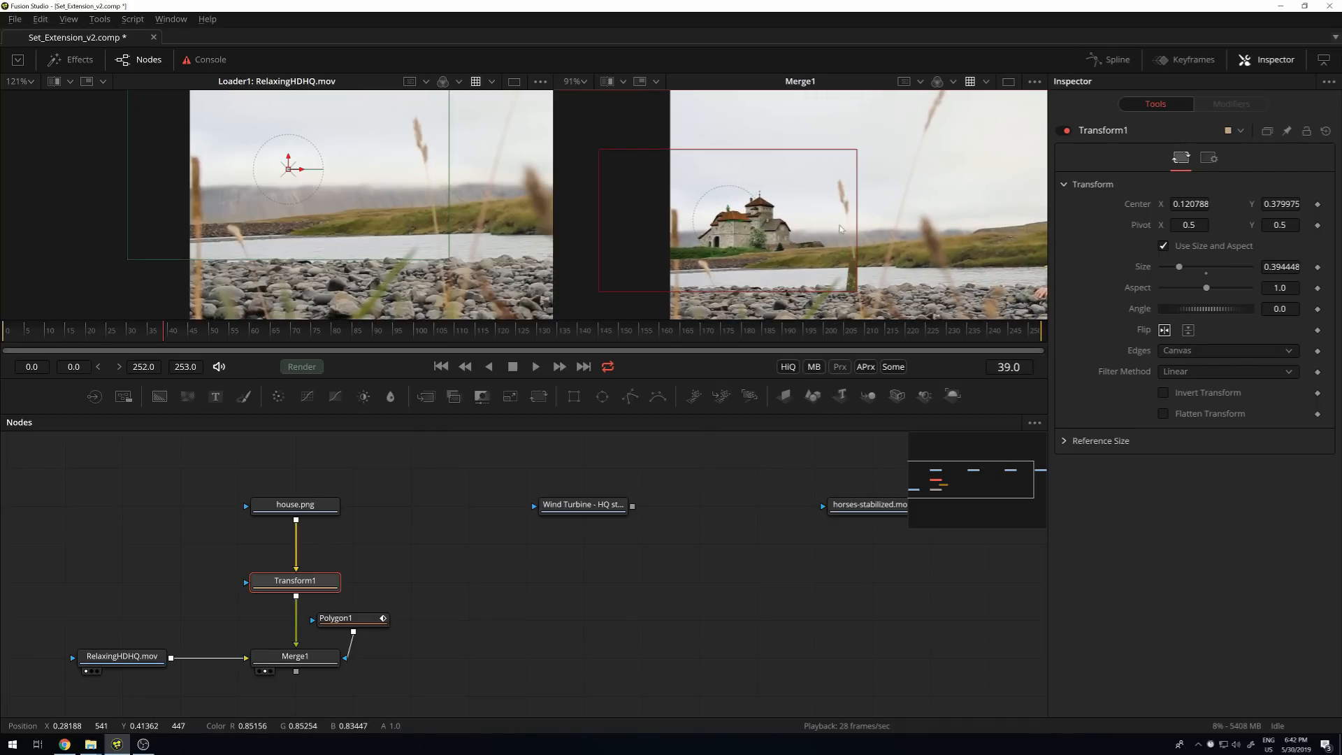
Examine the house's lower edge along the ridge and where the house image ends across the water.
{"action": "scroll", "coordinate": [732, 270], "scroll_direction": "up", "scroll_amount": 2}
{"action": "scroll", "coordinate": [732, 270], "scroll_direction": "up", "scroll_amount": 6}
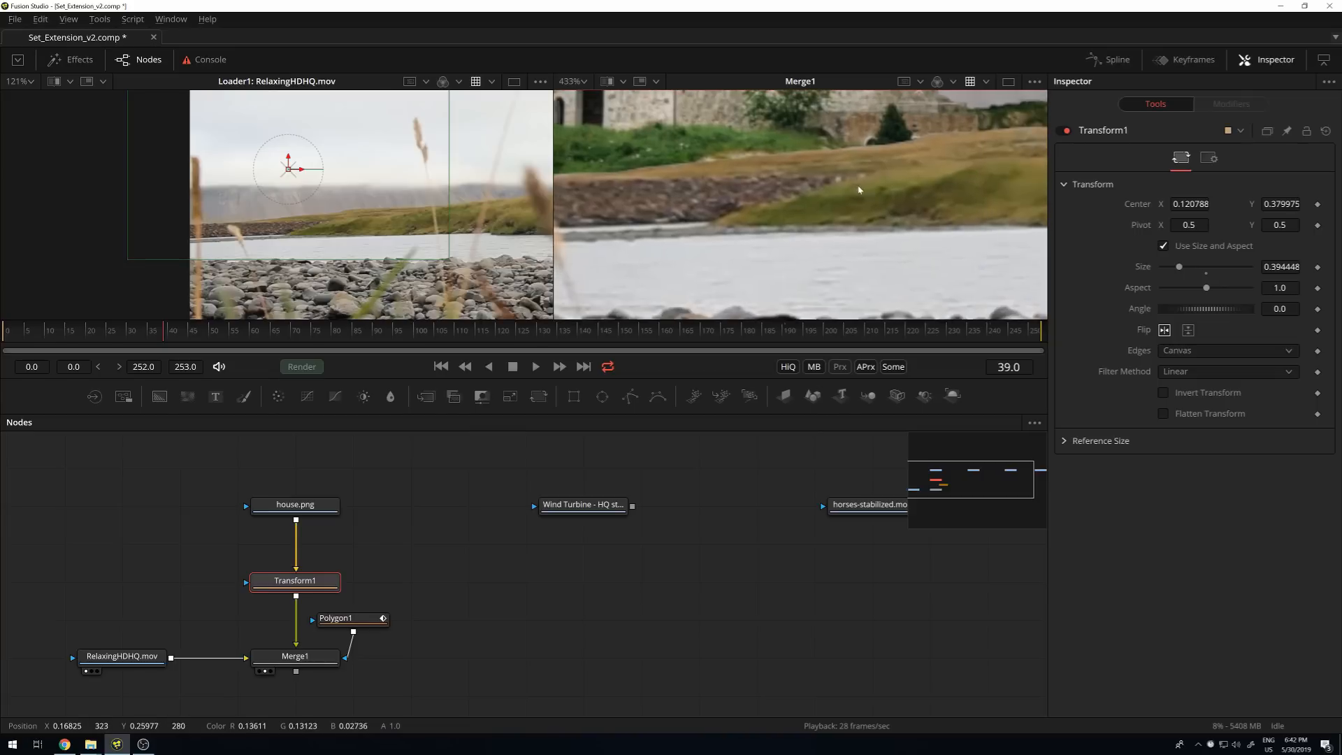
{"action": "left_click_drag", "start_coordinate": [936, 194], "coordinate": [957, 244]}
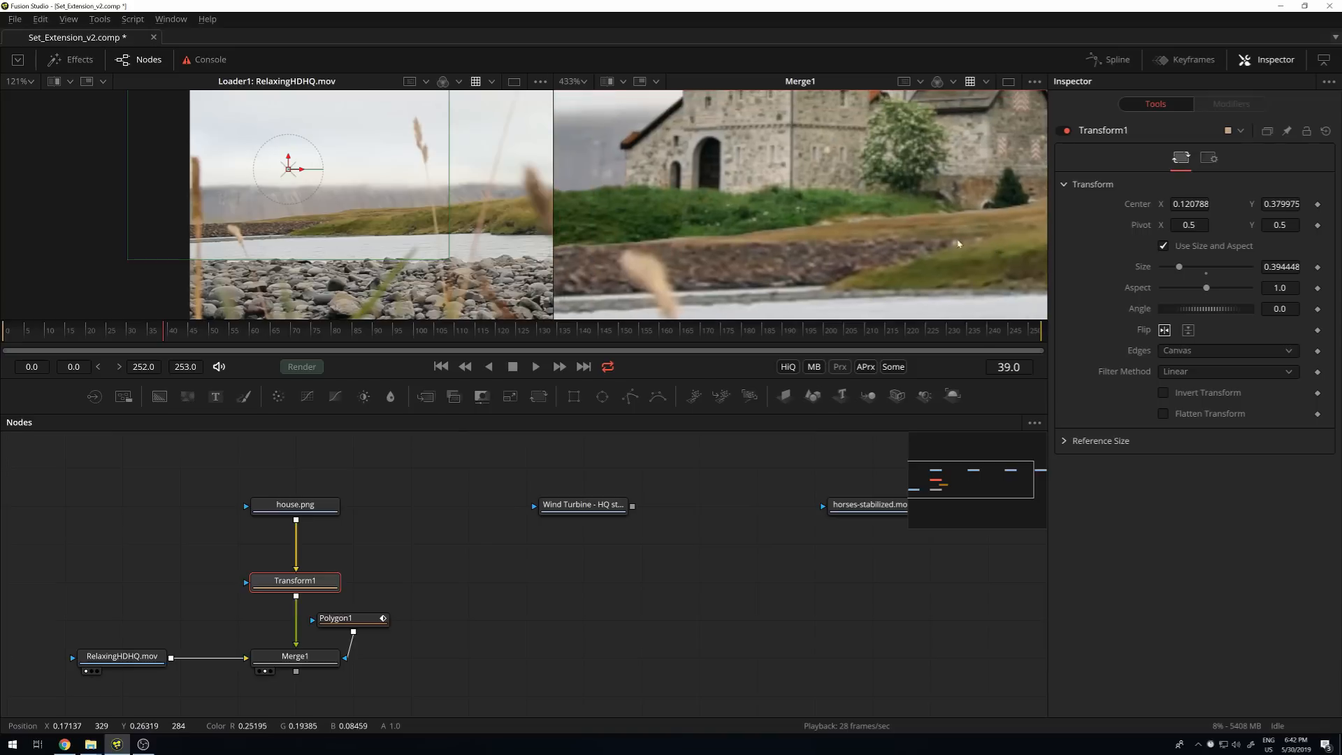
{"action": "left_click_drag", "start_coordinate": [876, 168], "coordinate": [545, 217]}
{"action": "left_click_drag", "start_coordinate": [906, 252], "coordinate": [941, 242]}
{"action": "scroll", "coordinate": [941, 242], "scroll_direction": "down", "scroll_amount": 2}
{"action": "left_click_drag", "start_coordinate": [763, 179], "coordinate": [788, 206]}
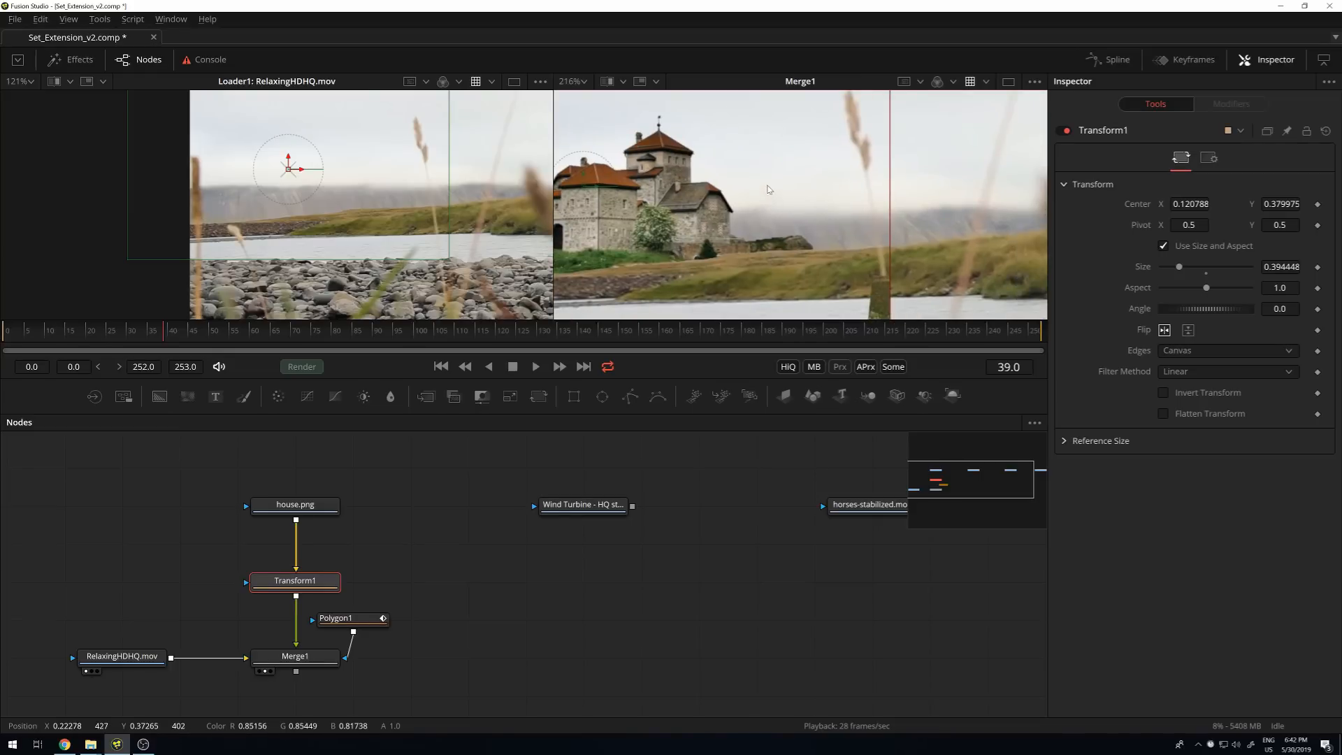
{"action": "scroll", "coordinate": [807, 191], "scroll_direction": "down", "scroll_amount": 2}
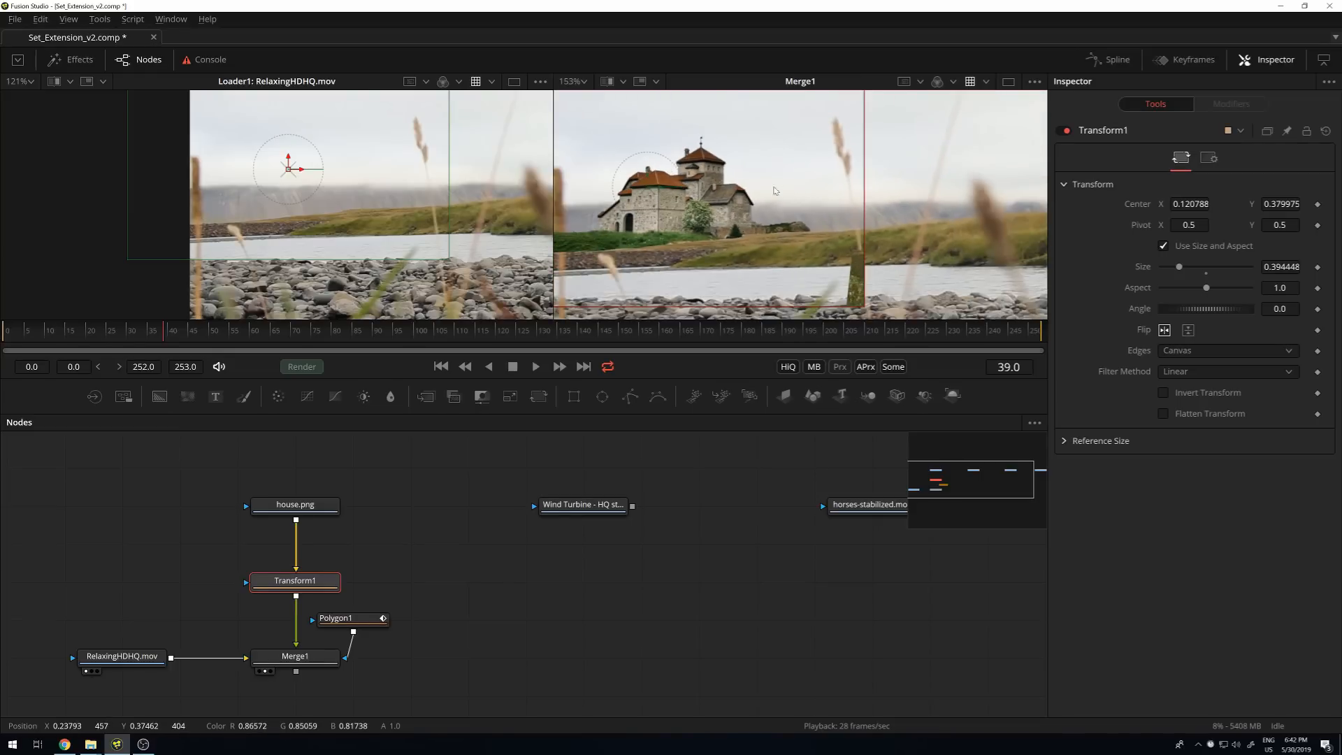
{"action": "left_click_drag", "start_coordinate": [788, 187], "coordinate": [826, 144]}
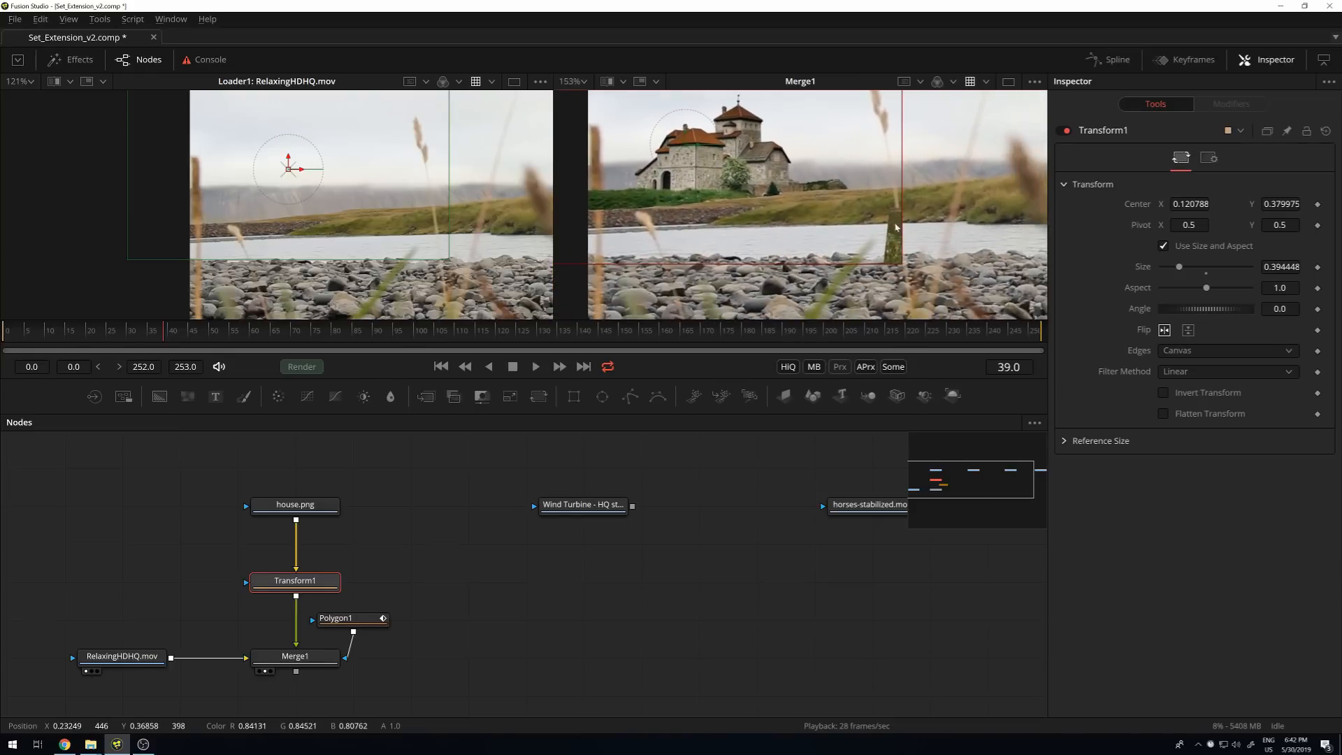
Extend Polygon1's right end far along the hill to mask out the leftover grass, and move its node away from Merge1.
{"action": "left_click", "coordinate": [364, 624]}
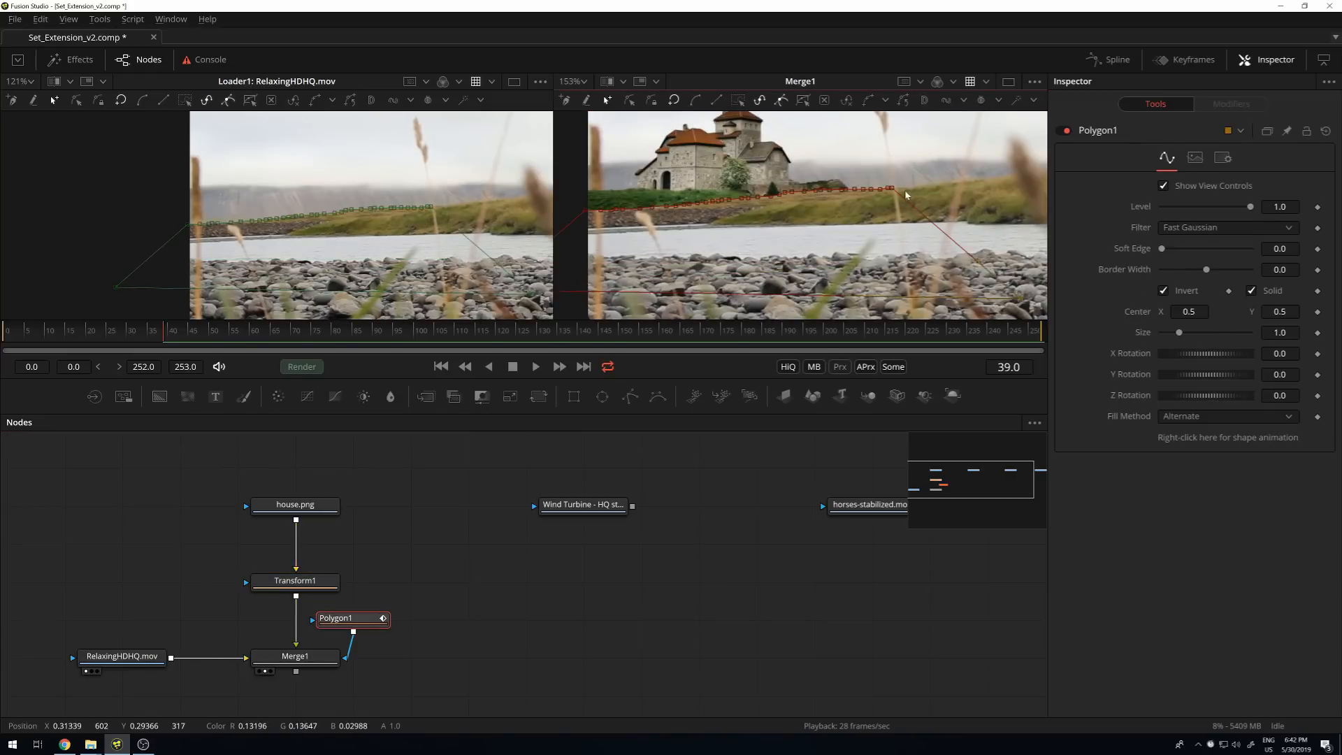
{"action": "left_click_drag", "start_coordinate": [890, 189], "coordinate": [911, 186]}
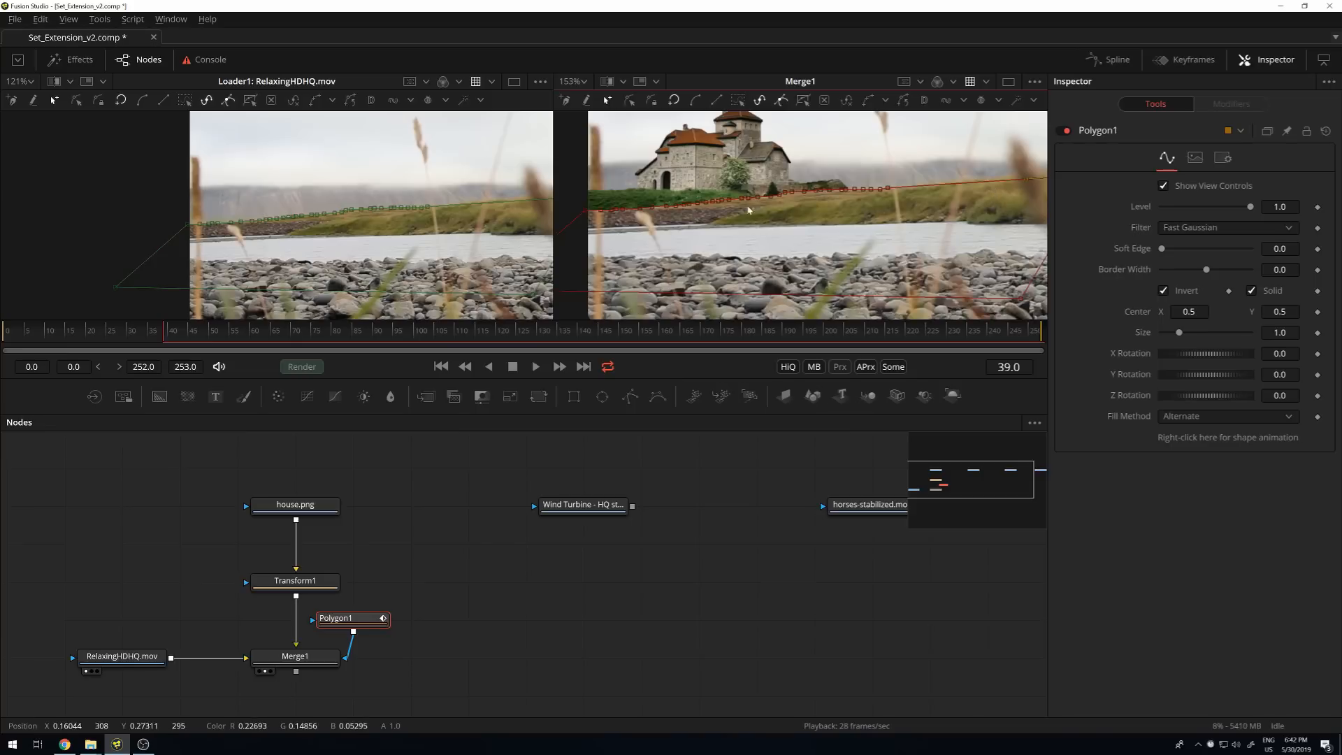
{"action": "left_click_drag", "start_coordinate": [646, 185], "coordinate": [770, 239]}
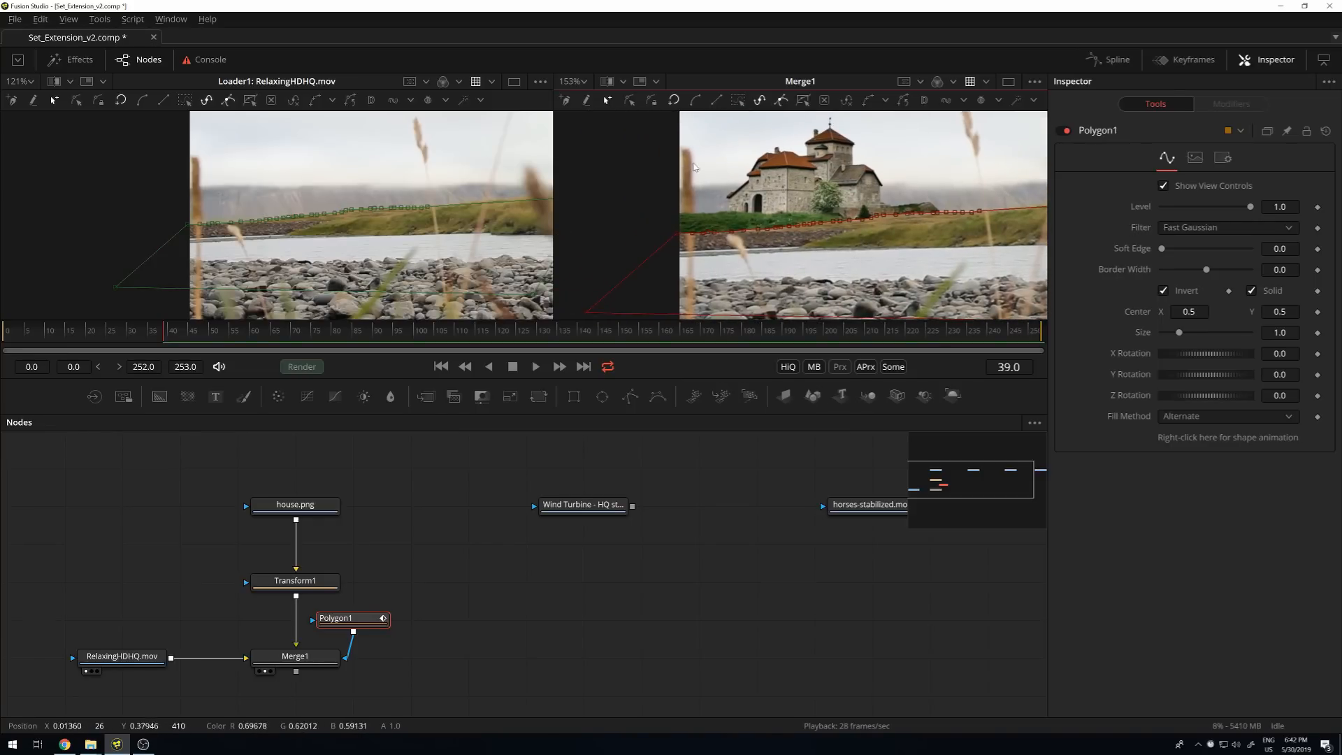
{"action": "scroll", "coordinate": [686, 162], "scroll_direction": "down", "scroll_amount": 12}
{"action": "scroll", "coordinate": [695, 199], "scroll_direction": "up", "scroll_amount": 11}
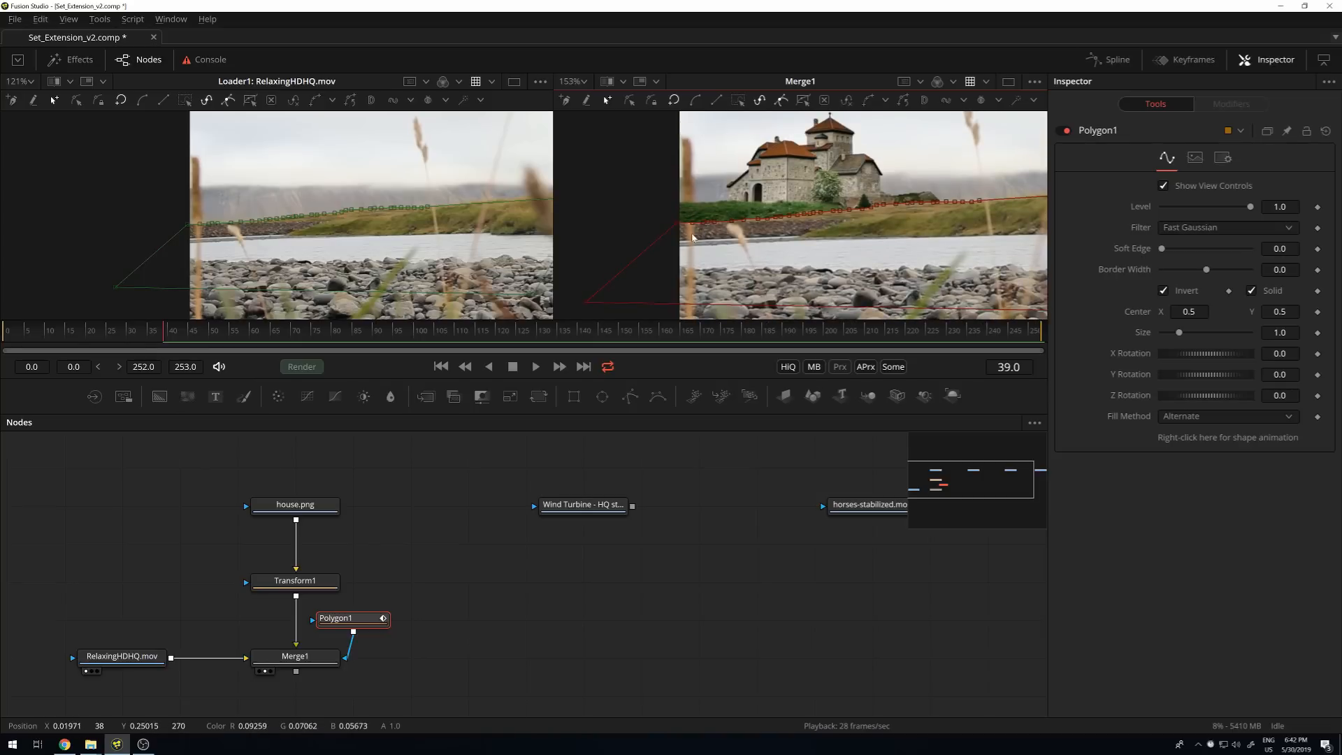
{"action": "left_click", "coordinate": [328, 658]}
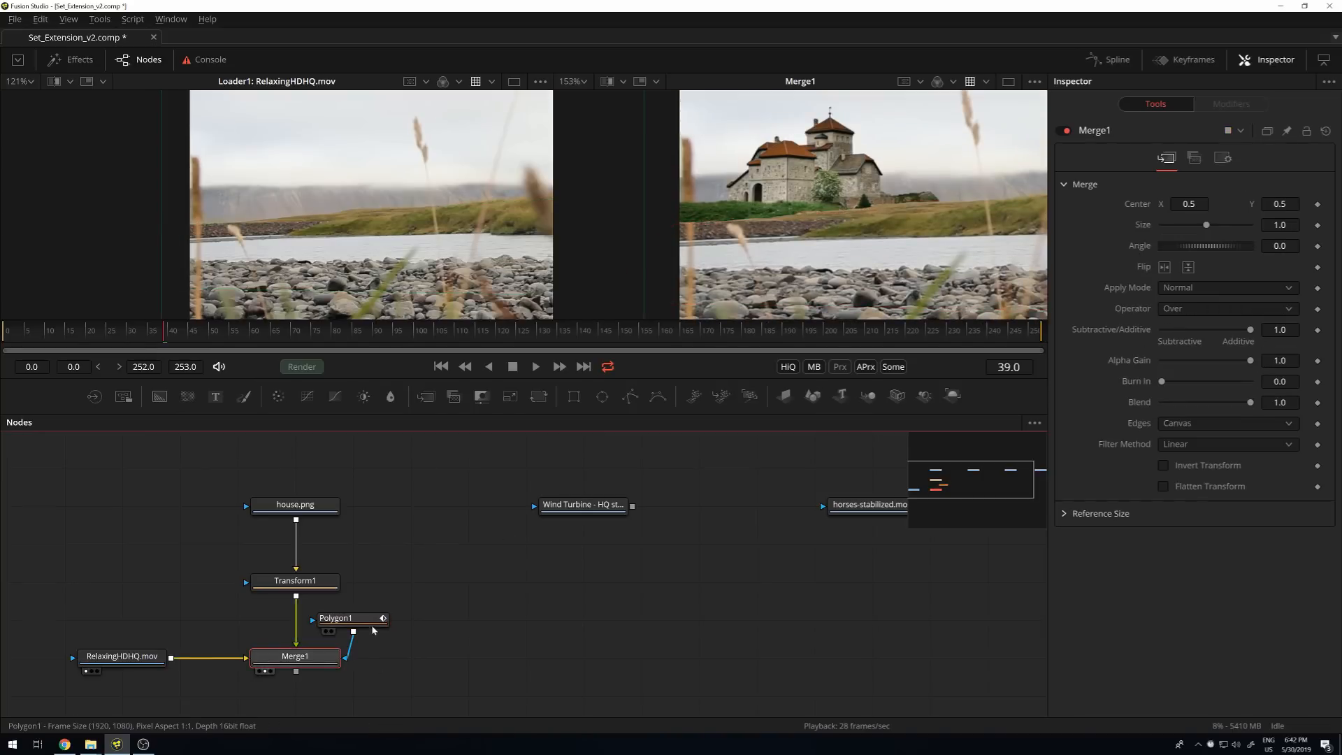
{"action": "left_click_drag", "start_coordinate": [362, 622], "coordinate": [420, 621]}
Play RelaxingHDHQ.mov and the Merge1 composite up close at the frame's left edge to check for camera movement.
{"action": "left_click", "coordinate": [150, 657]}
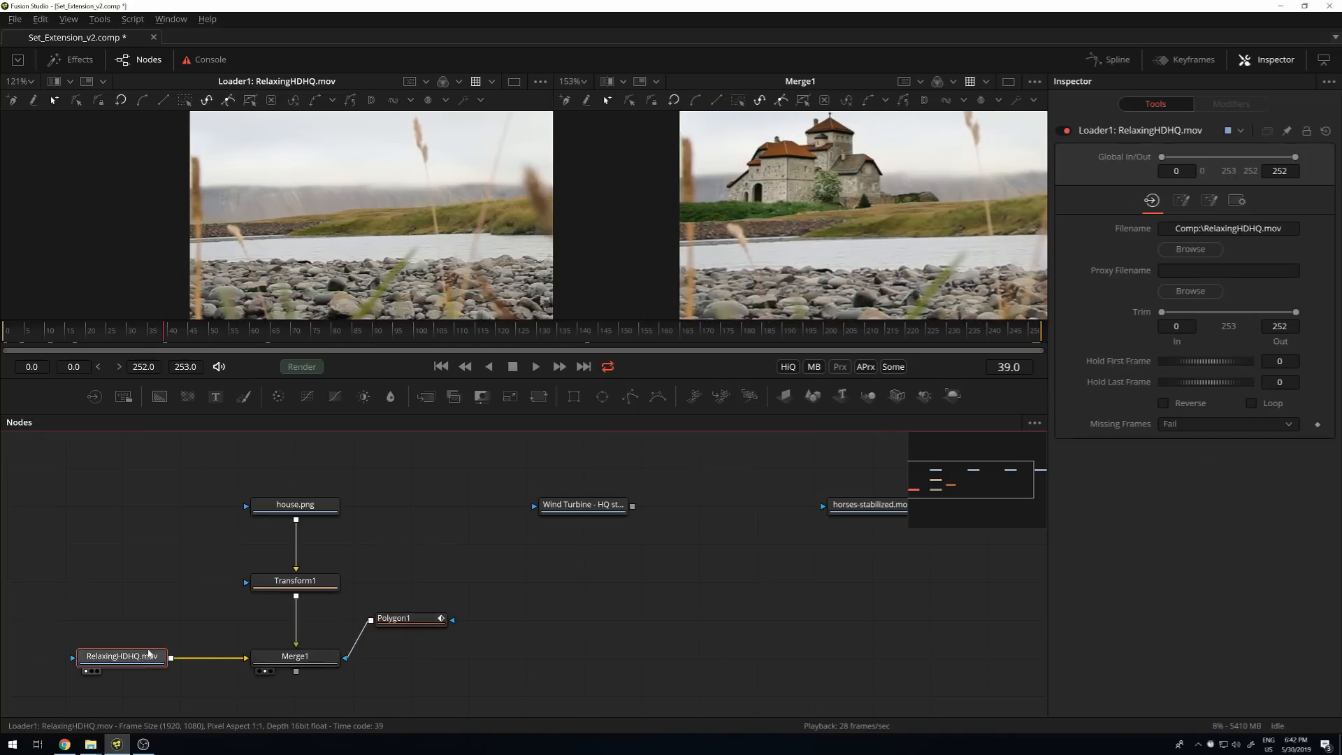
{"action": "scroll", "coordinate": [186, 211], "scroll_direction": "up", "scroll_amount": 10}
{"action": "scroll", "coordinate": [209, 222], "scroll_direction": "down", "scroll_amount": 1}
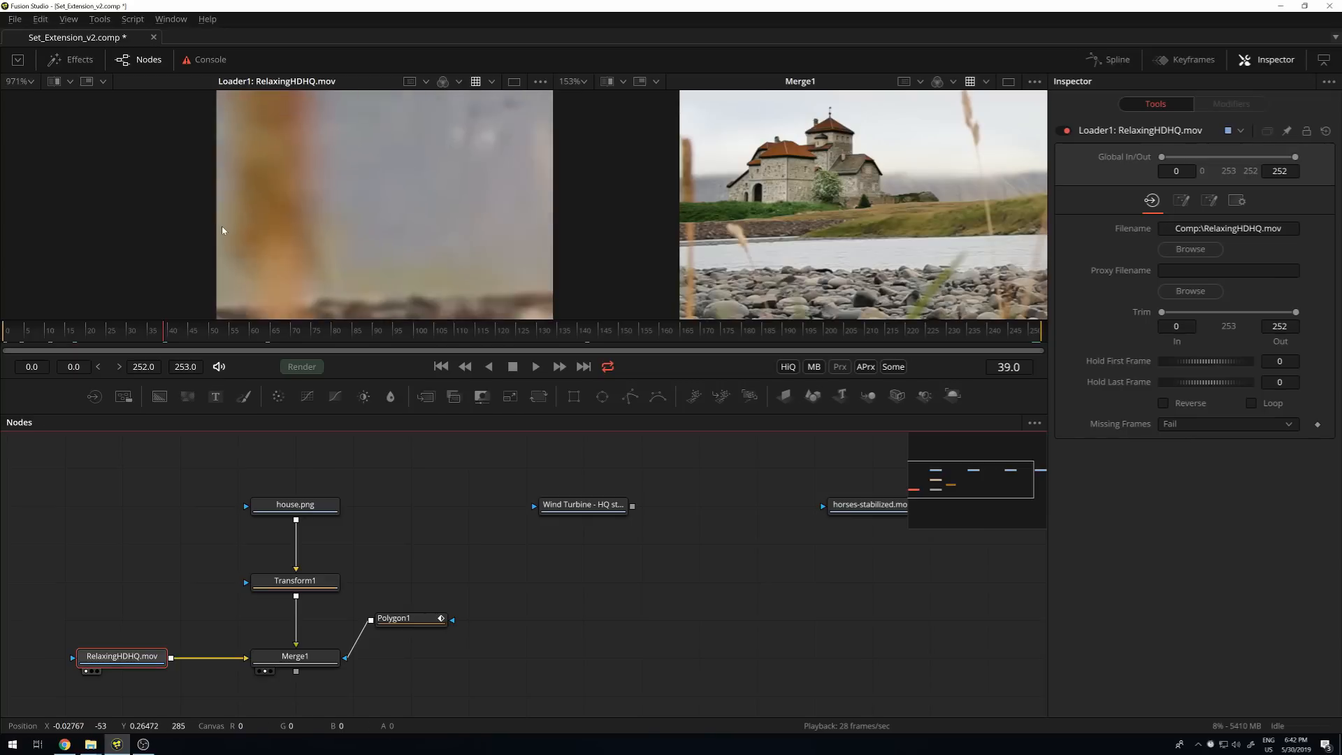
{"action": "key", "text": "space"}
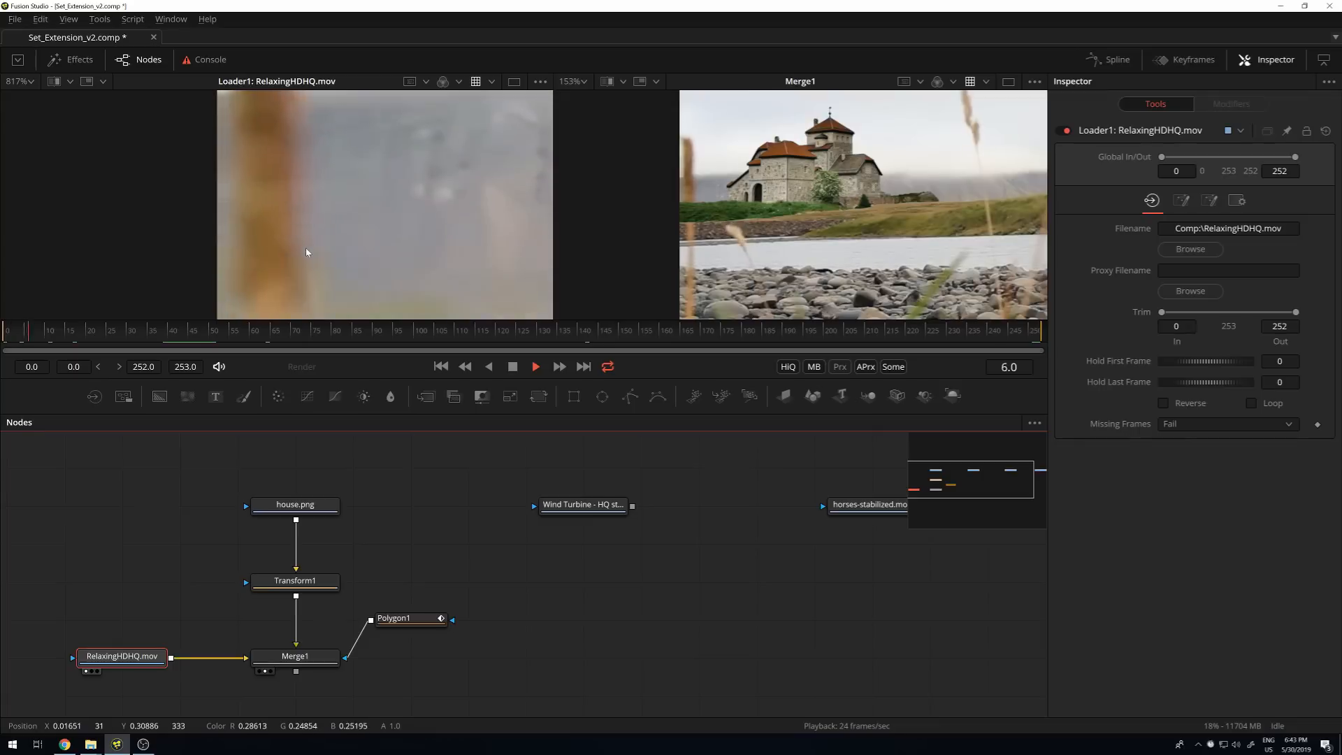
{"action": "scroll", "coordinate": [300, 264], "scroll_direction": "down", "scroll_amount": 3}
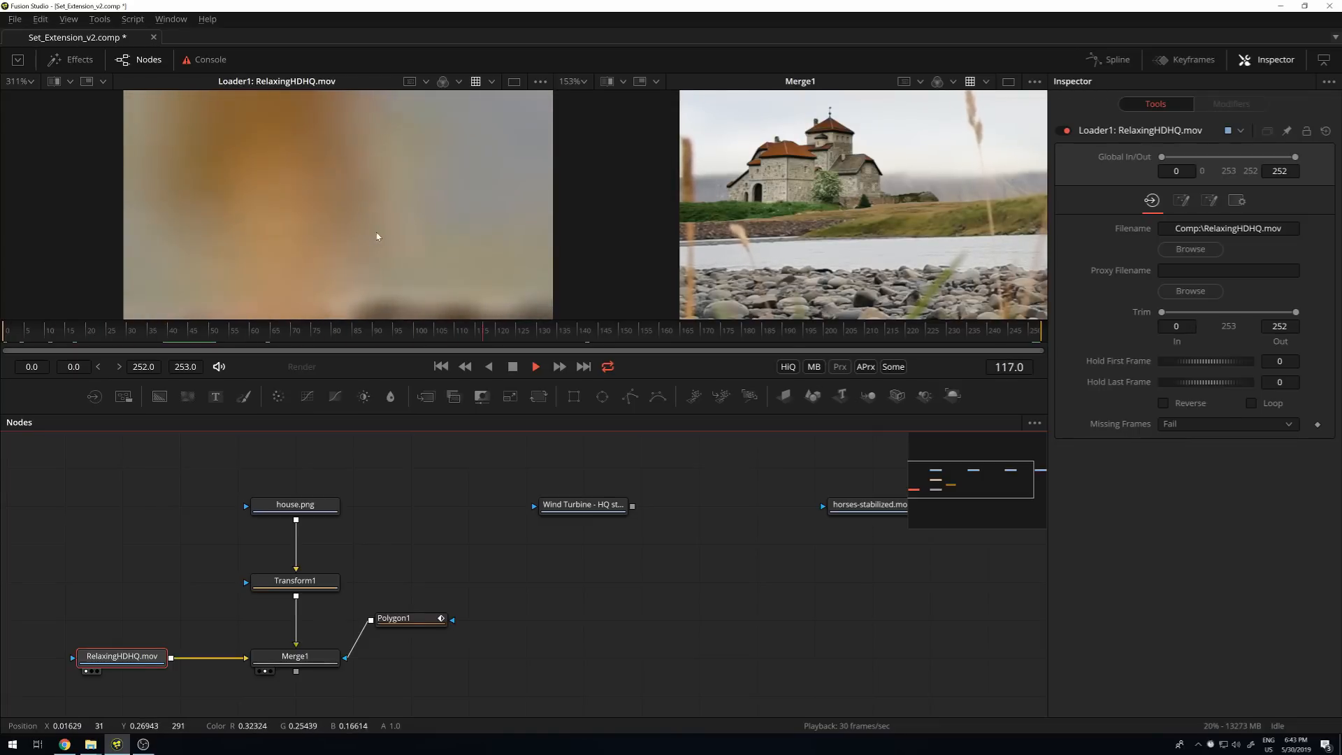
{"action": "key", "text": "space"}
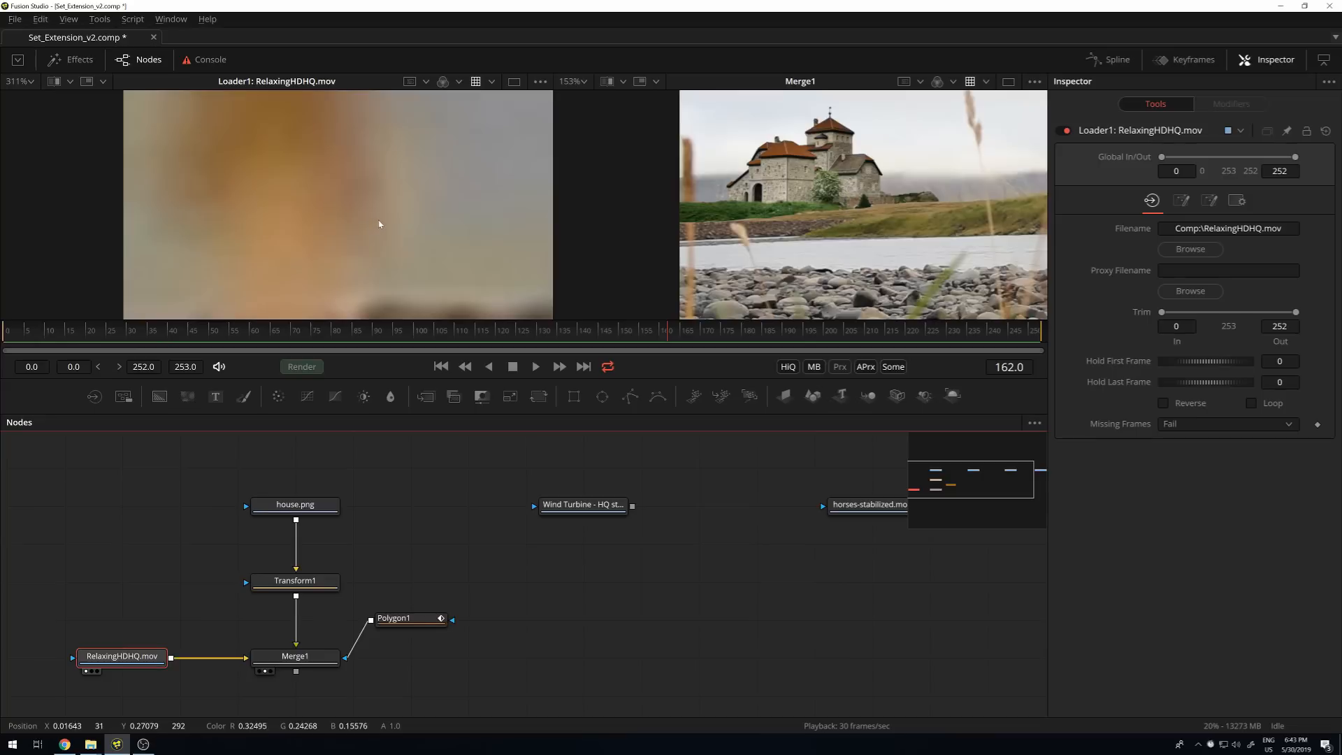
{"action": "scroll", "coordinate": [414, 206], "scroll_direction": "down", "scroll_amount": 1}
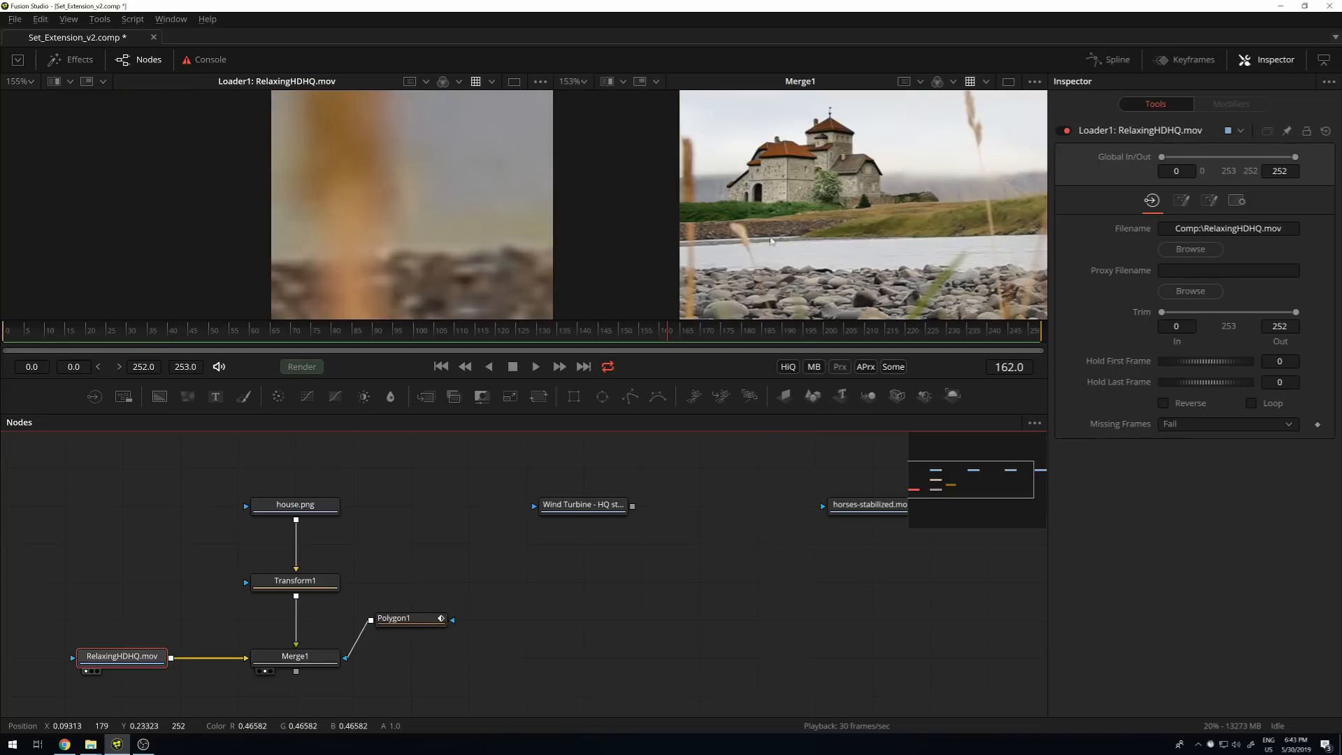
{"action": "key", "text": "space"}
{"action": "key", "text": "space"}
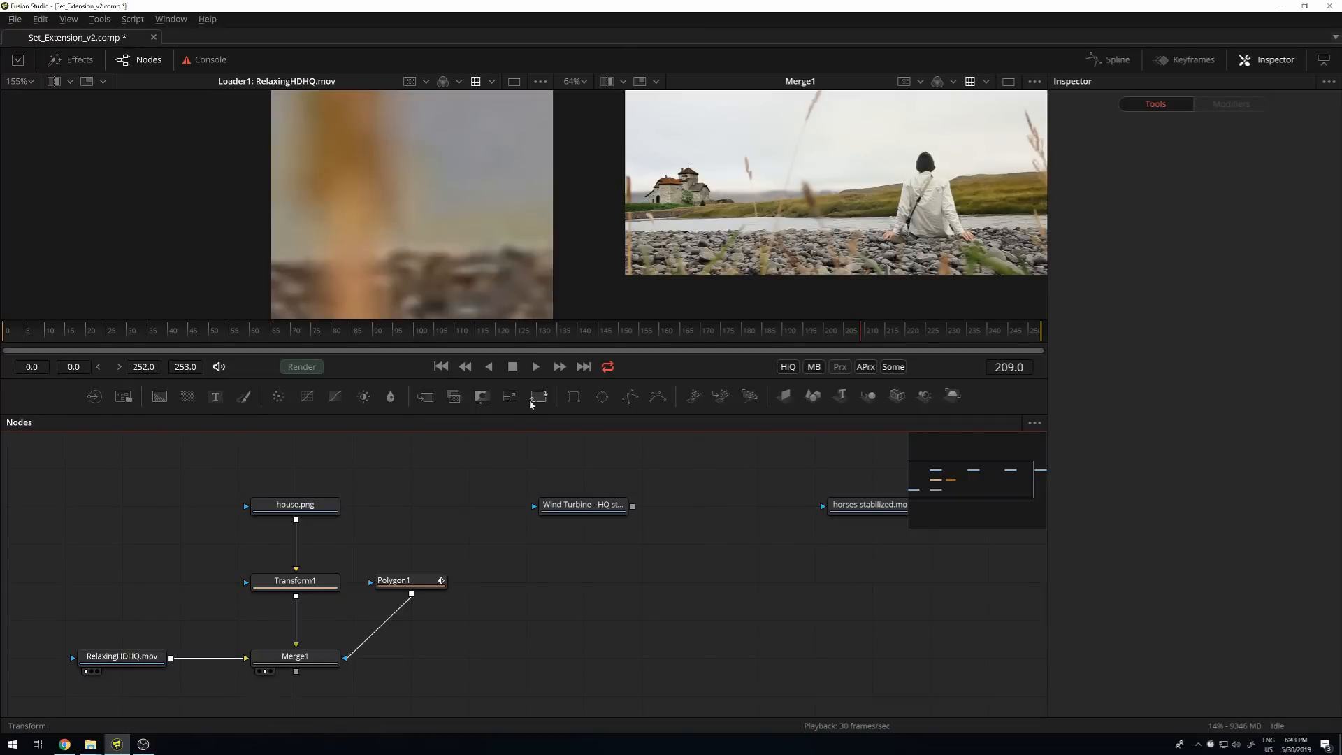
Add a Transform node after Merge1, view its result, and set its size to 1.02 and centre X to about 0.491.
{"action": "left_click", "coordinate": [537, 398]}
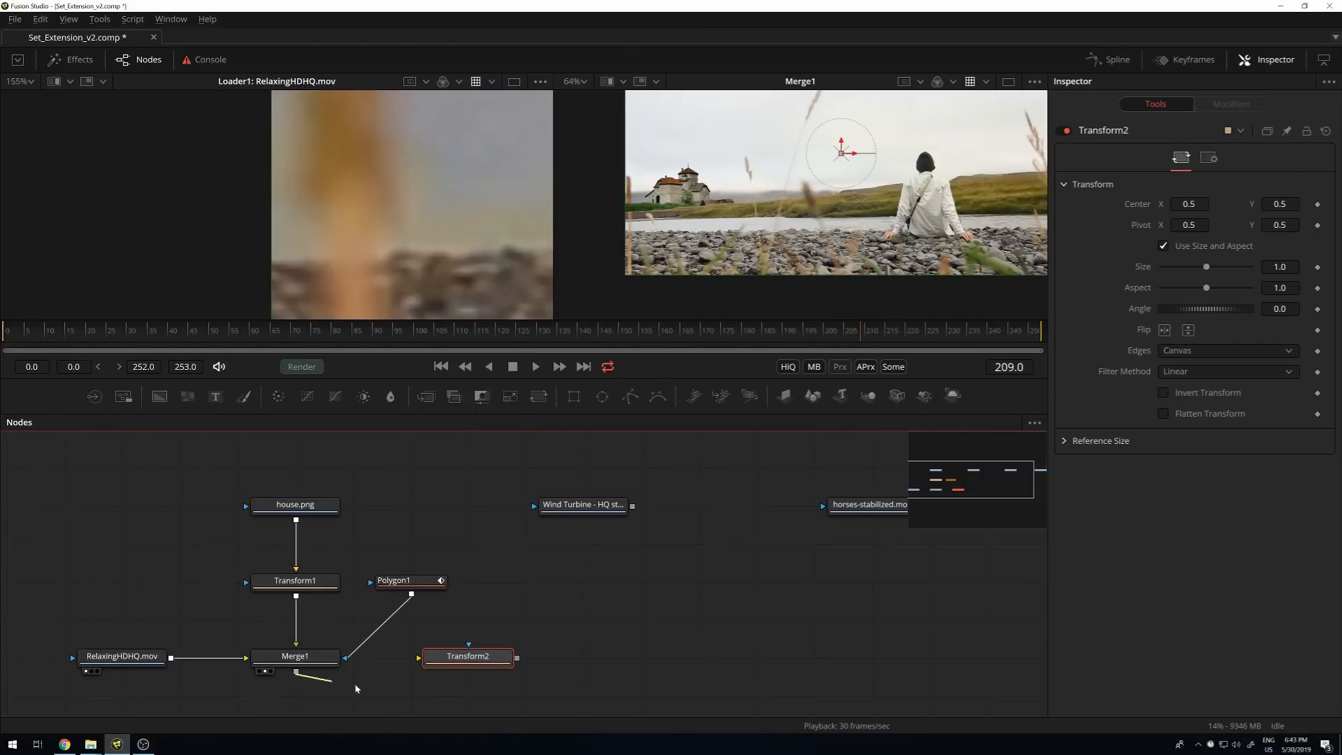
{"action": "scroll", "coordinate": [951, 240], "scroll_direction": "down", "scroll_amount": 2}
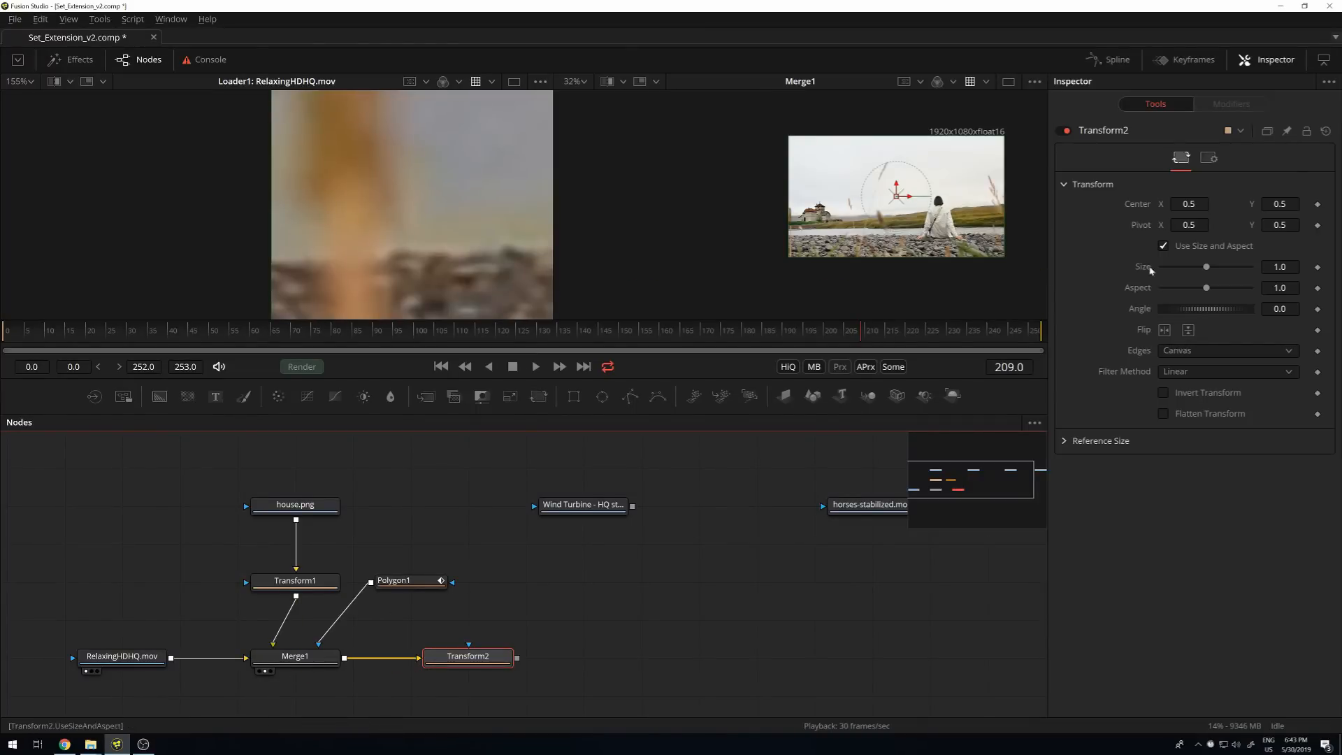
{"action": "left_click_drag", "start_coordinate": [1208, 268], "coordinate": [1206, 270]}
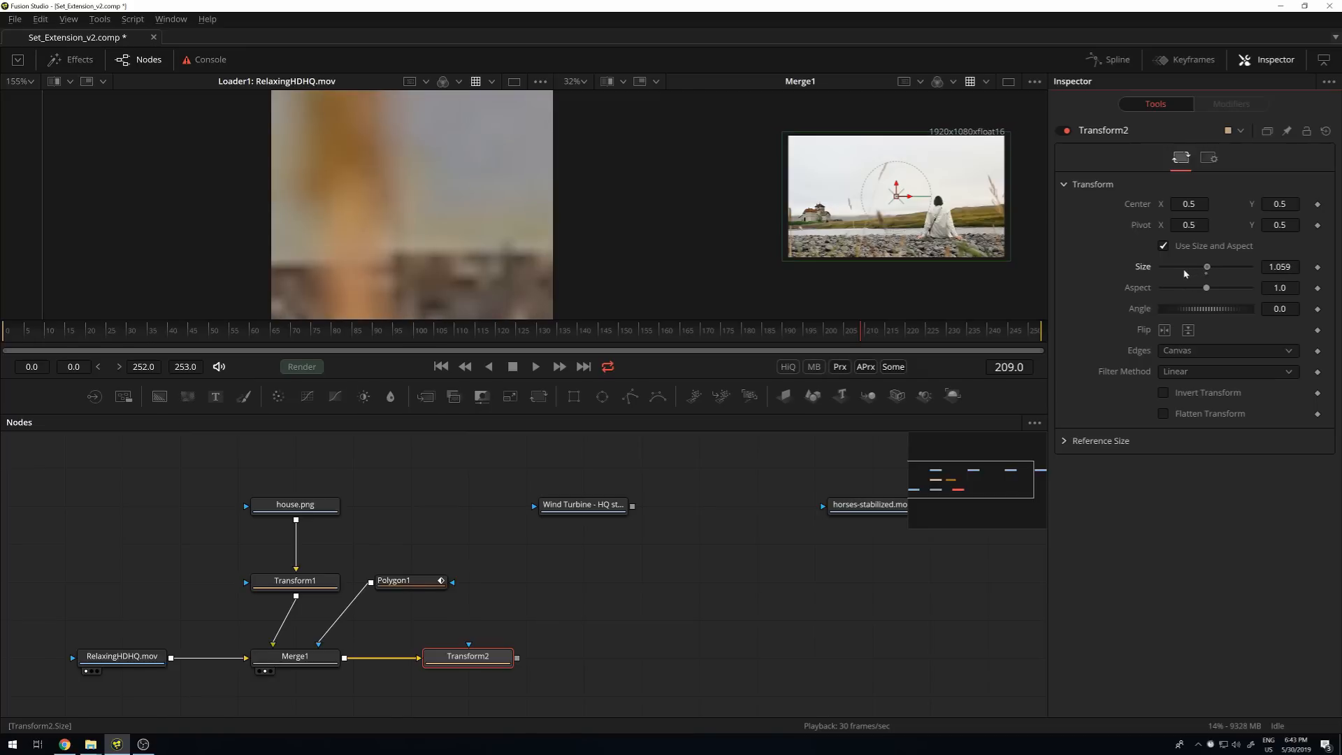
{"action": "key", "text": "2"}
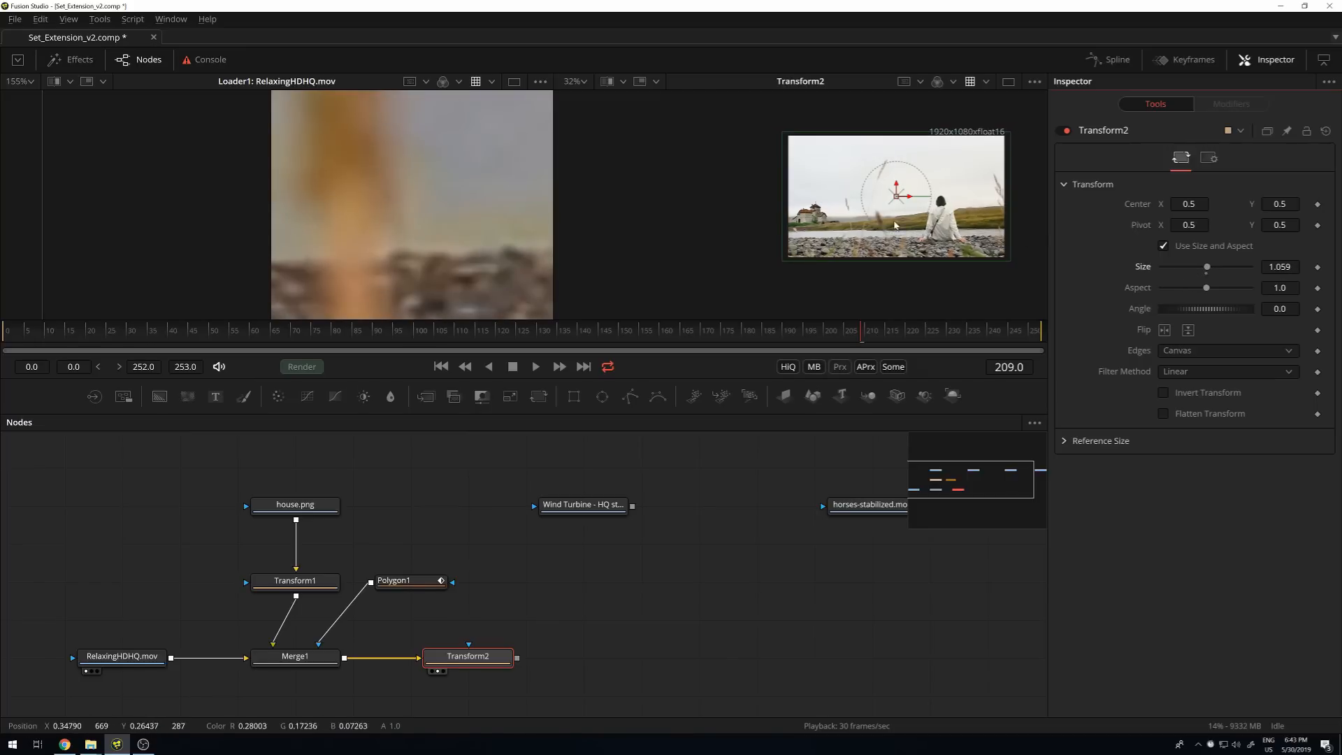
{"action": "key", "text": "ctrl+f"}
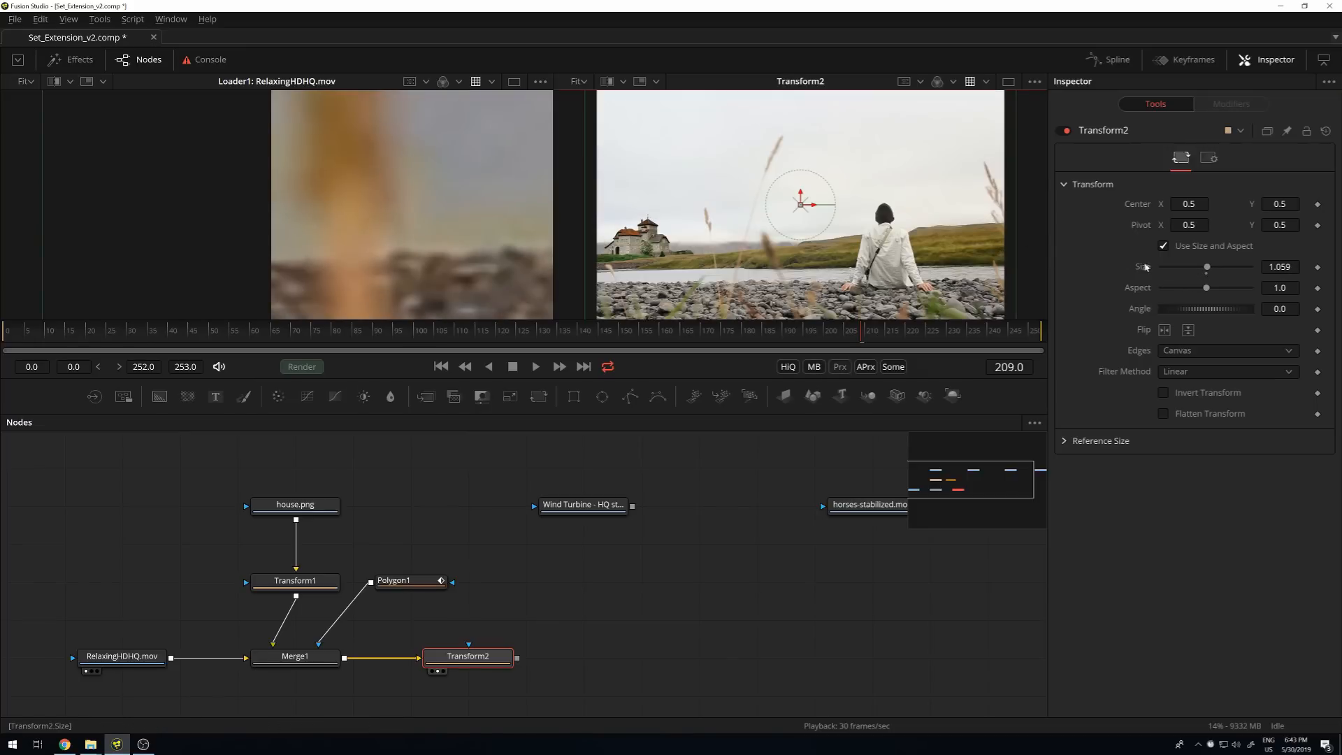
{"action": "left_click_drag", "start_coordinate": [1205, 268], "coordinate": [1192, 265]}
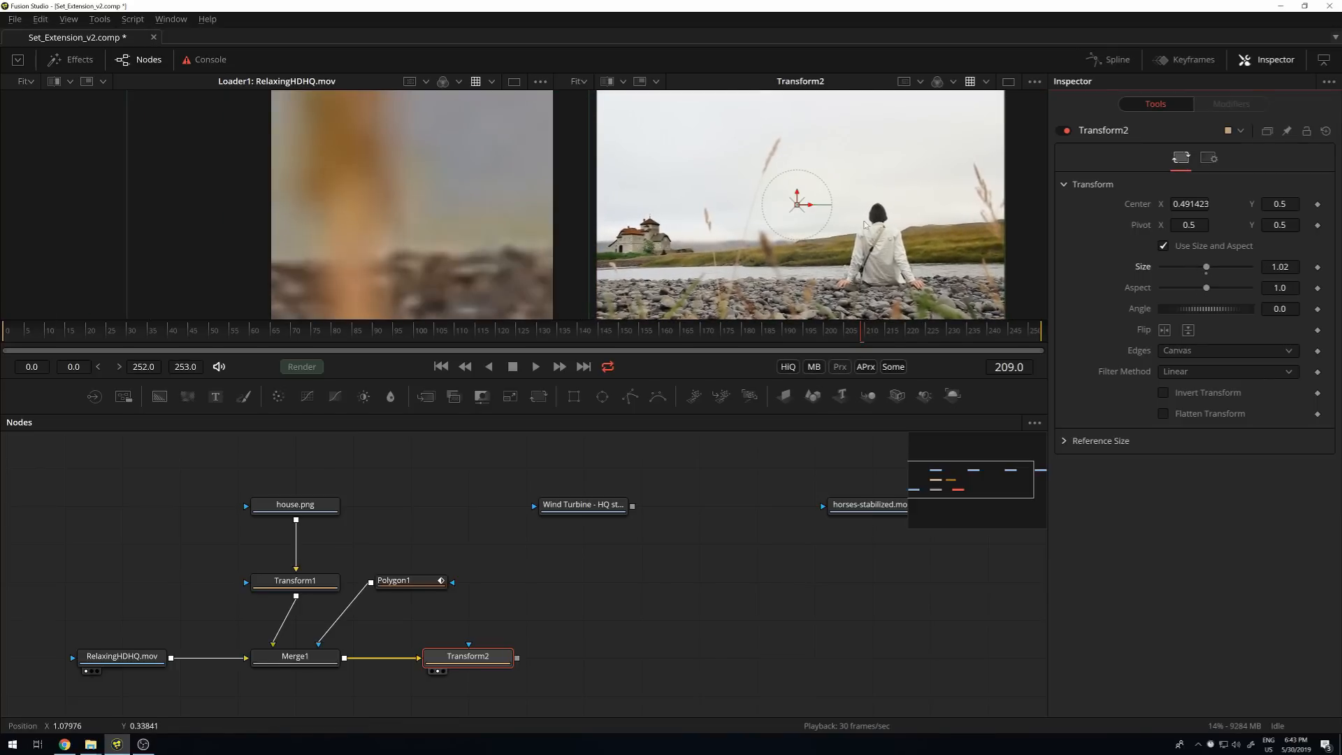
Enlarge the house to a Transform1 size of about 0.488 and raise its centre to about Y 0.423.
{"action": "left_click", "coordinate": [716, 488]}
{"action": "scroll", "coordinate": [660, 234], "scroll_direction": "up", "scroll_amount": 3}
{"action": "left_click_drag", "start_coordinate": [661, 234], "coordinate": [833, 248]}
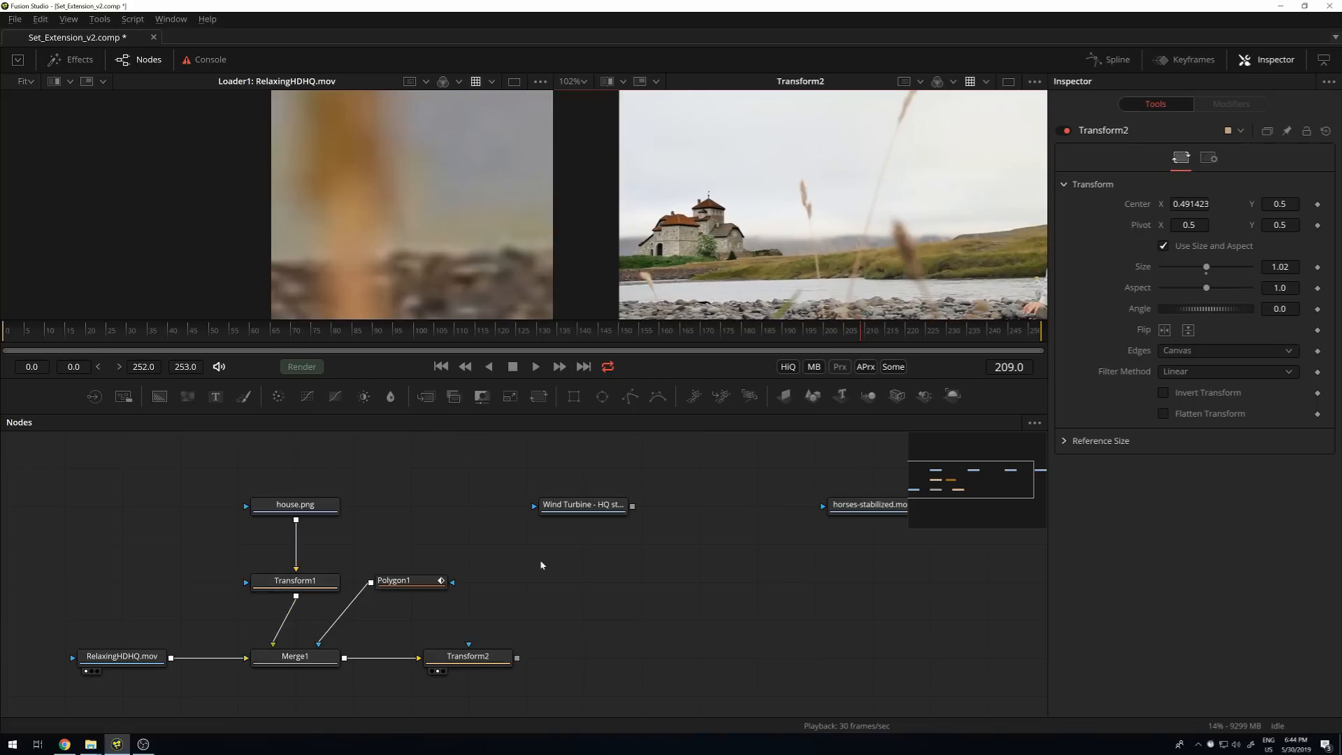
{"action": "scroll", "coordinate": [1013, 227], "scroll_direction": "down", "scroll_amount": 3}
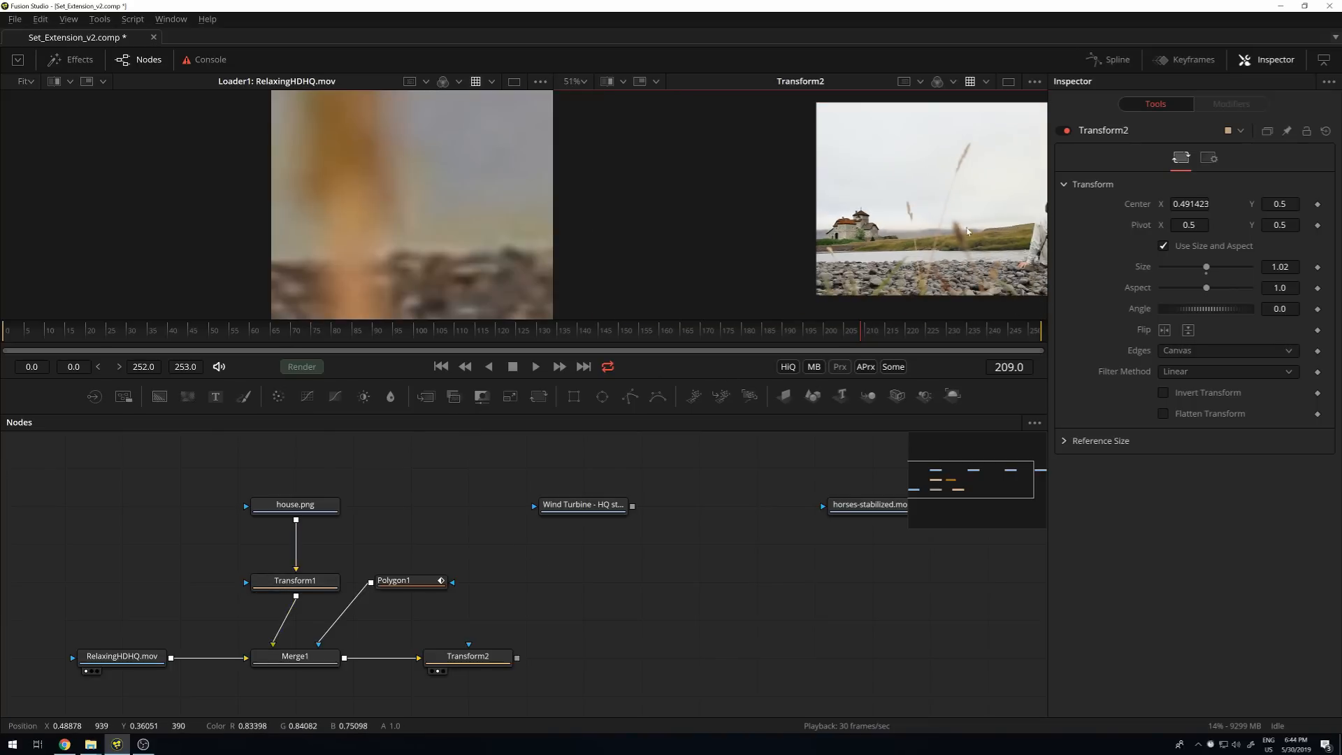
{"action": "key", "text": "ctrl+f"}
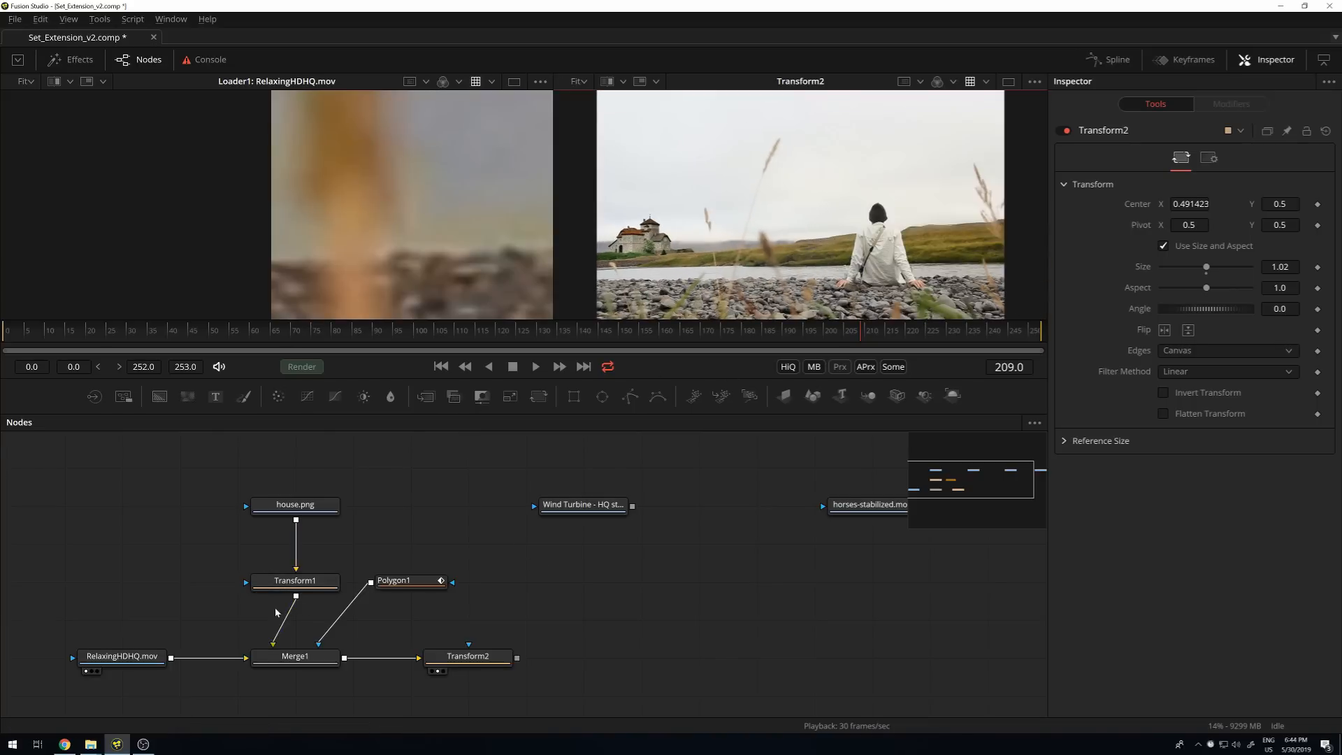
{"action": "left_click", "coordinate": [312, 587]}
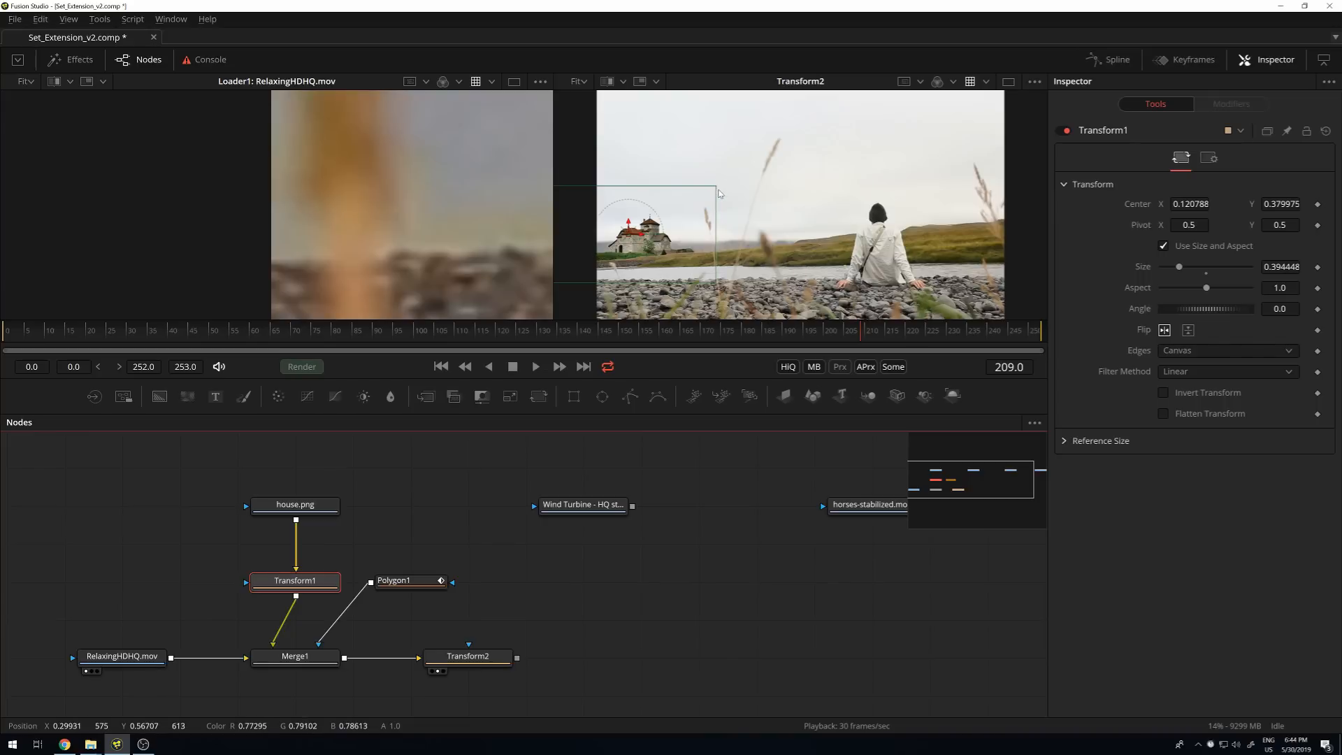
{"action": "left_click_drag", "start_coordinate": [716, 193], "coordinate": [627, 204]}
{"action": "scroll", "coordinate": [827, 229], "scroll_direction": "down", "scroll_amount": 3}
{"action": "scroll", "coordinate": [746, 227], "scroll_direction": "up", "scroll_amount": 3}
{"action": "left_click_drag", "start_coordinate": [813, 140], "coordinate": [788, 162]}
Play the final composite zoomed in on the rock beside the house to check how it sits on the hill.
{"action": "key", "text": "space"}
{"action": "scroll", "coordinate": [748, 238], "scroll_direction": "up", "scroll_amount": 8}
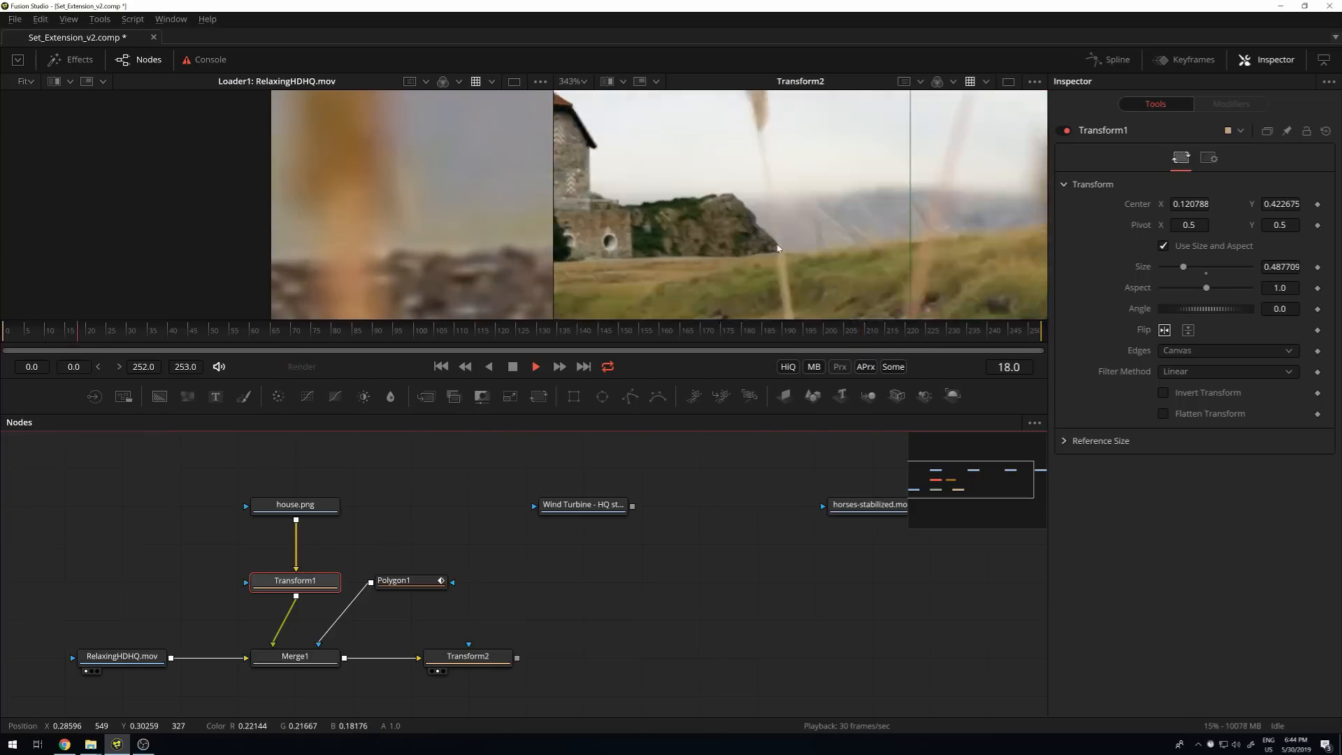
{"action": "key", "text": "space"}
{"action": "scroll", "coordinate": [760, 238], "scroll_direction": "down", "scroll_amount": 6}
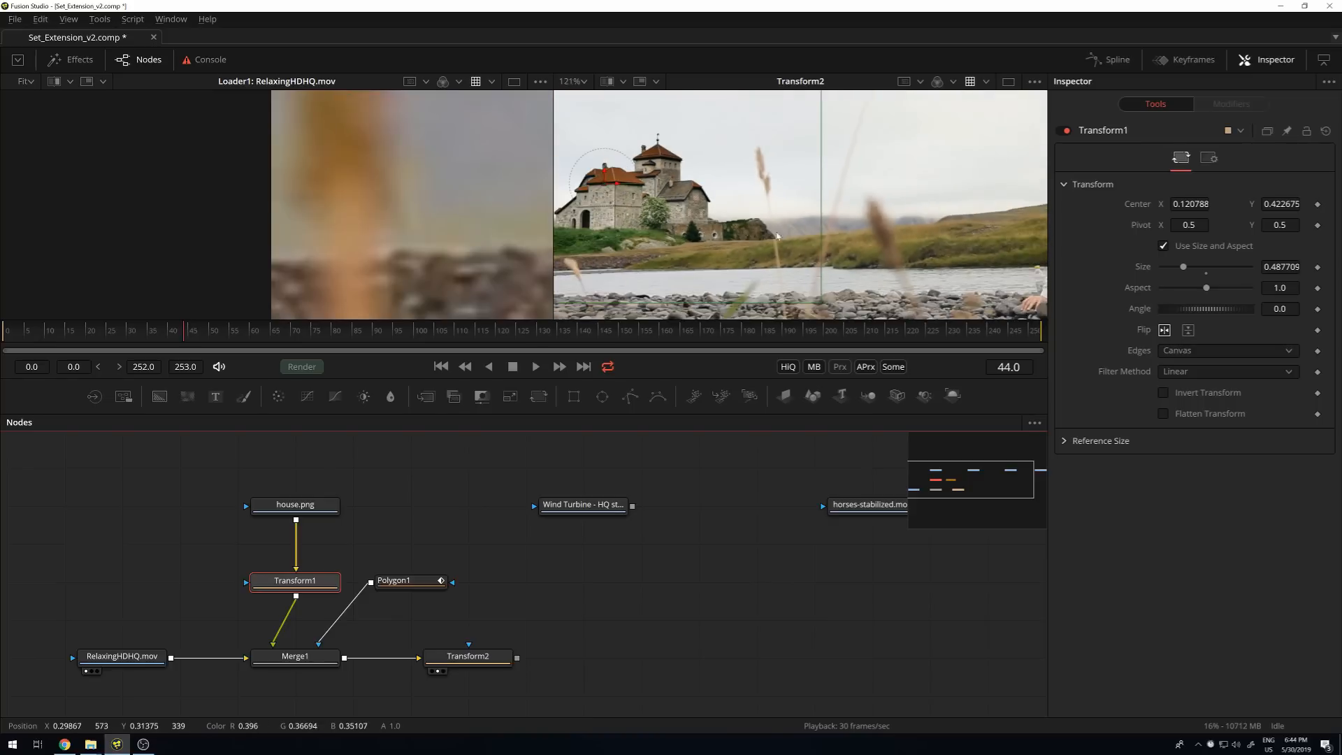
Scale the house down to a Transform1 size of about 0.449.
{"action": "scroll", "coordinate": [852, 115], "scroll_direction": "down", "scroll_amount": 2}
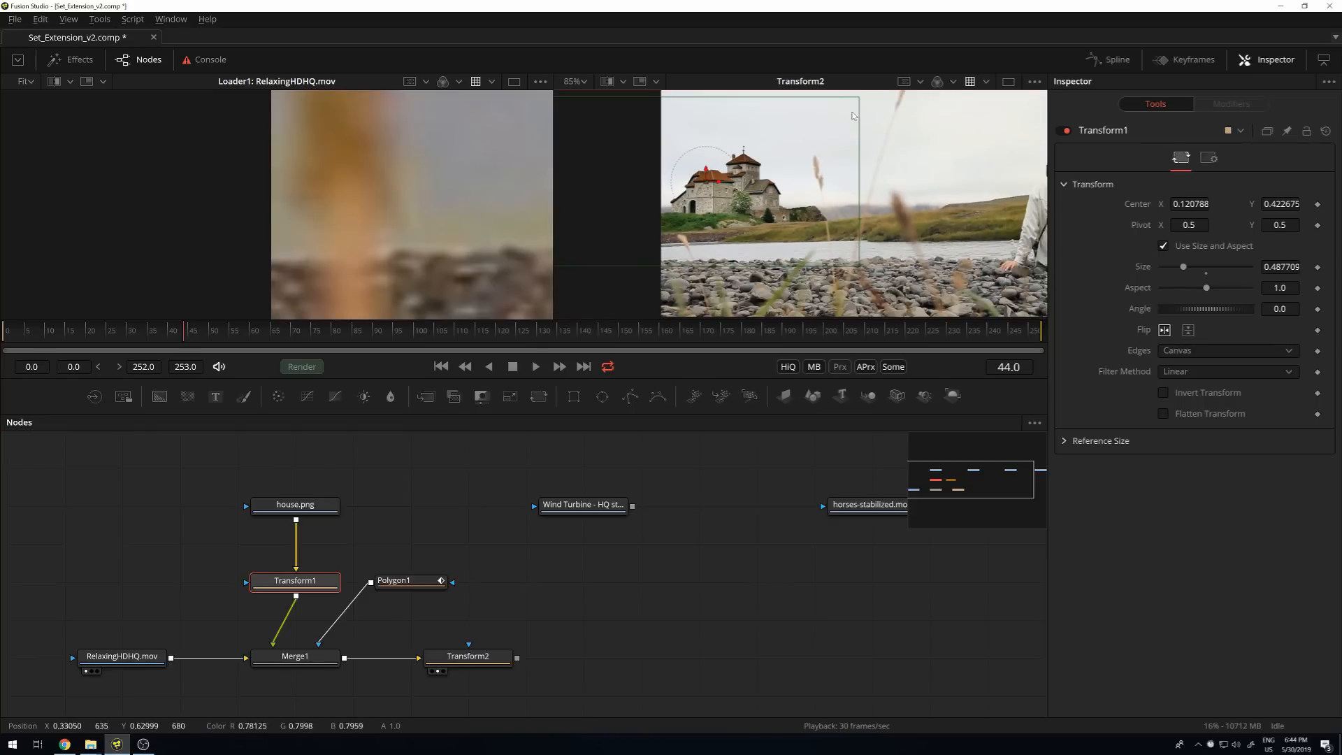
{"action": "left_click_drag", "start_coordinate": [859, 105], "coordinate": [854, 106]}
{"action": "key", "text": "ctrl+f"}
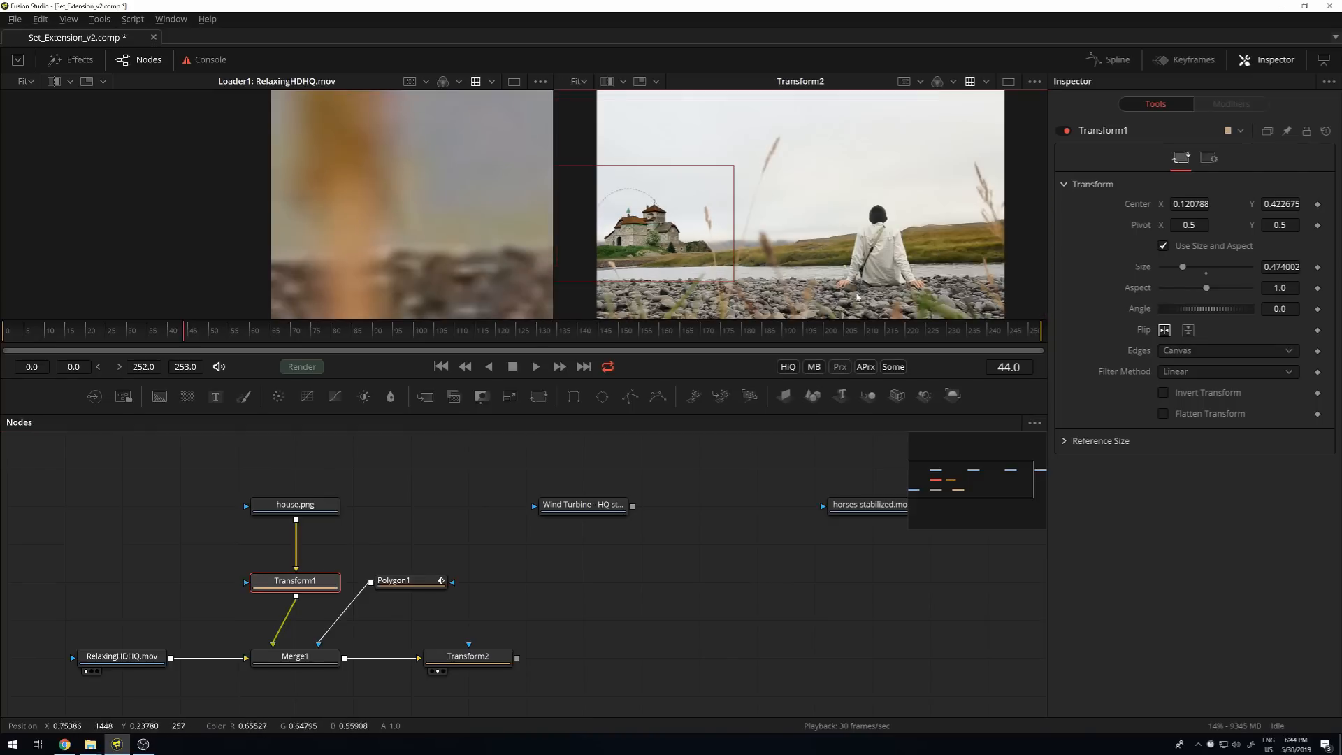
{"action": "left_click", "coordinate": [478, 660]}
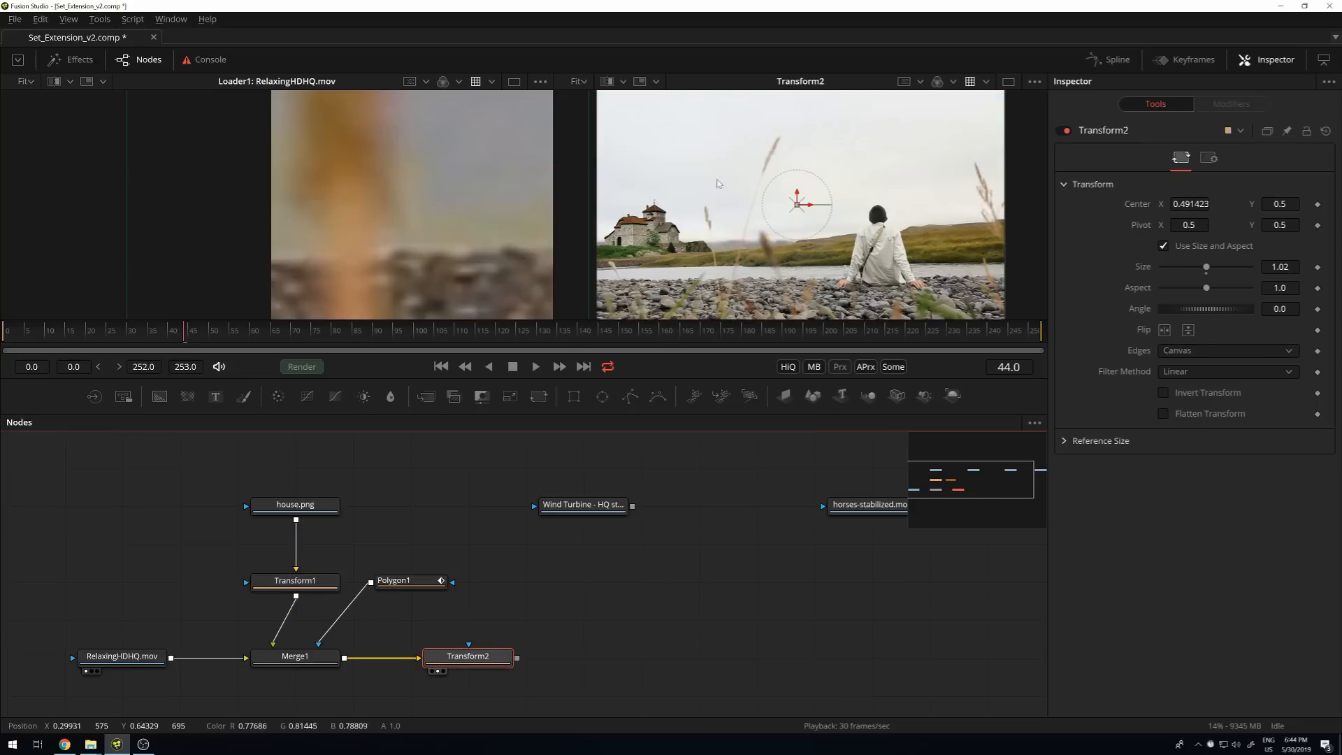
{"action": "left_click", "coordinate": [305, 586]}
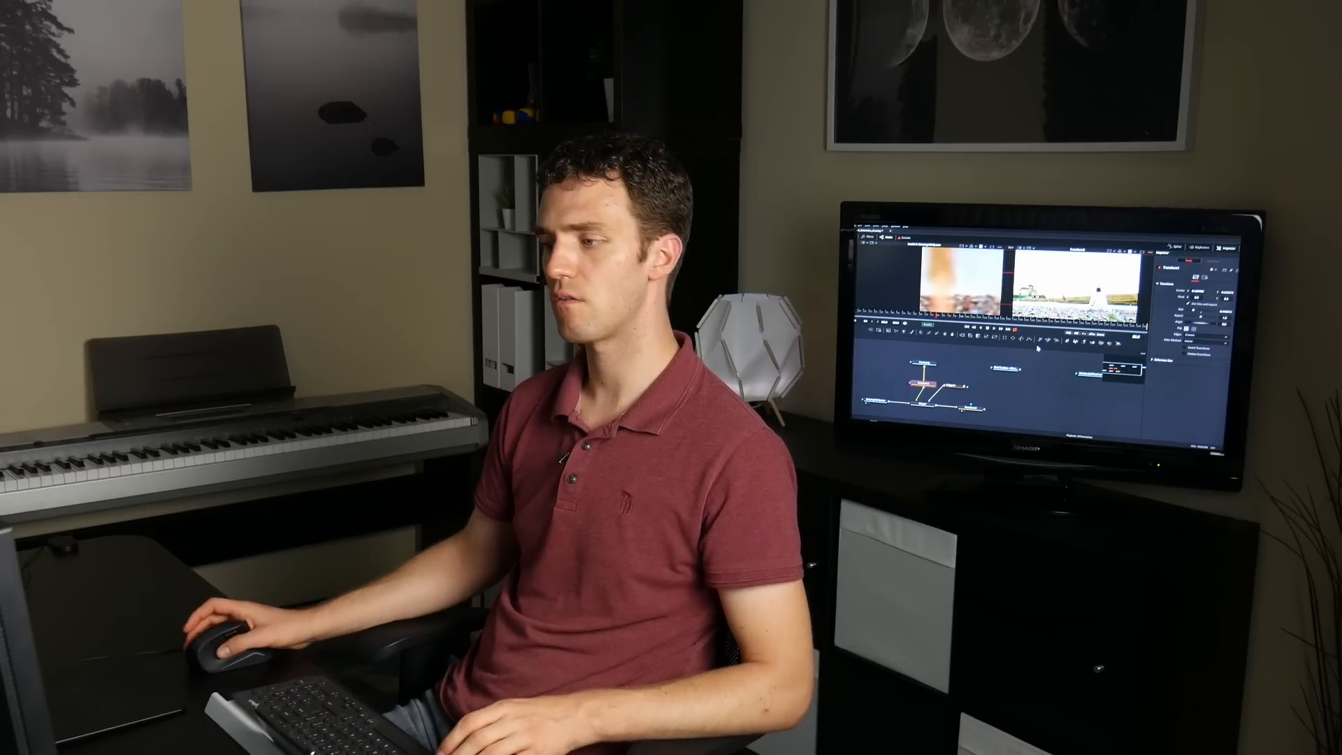
Play the composite up close around the rock and the distant mountains to check the house's steadiness and haze.
{"action": "scroll", "coordinate": [1029, 299], "scroll_direction": "up", "scroll_amount": 3}
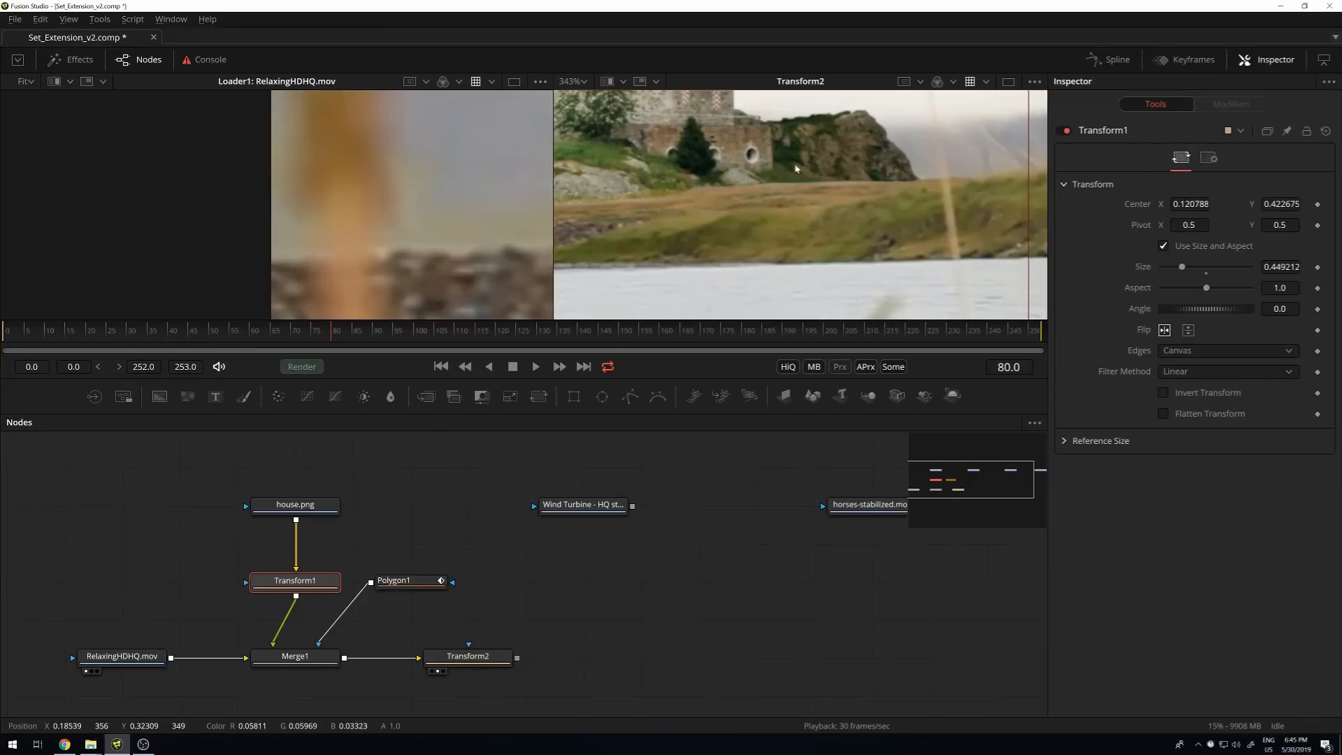
{"action": "scroll", "coordinate": [886, 144], "scroll_direction": "down", "scroll_amount": 2}
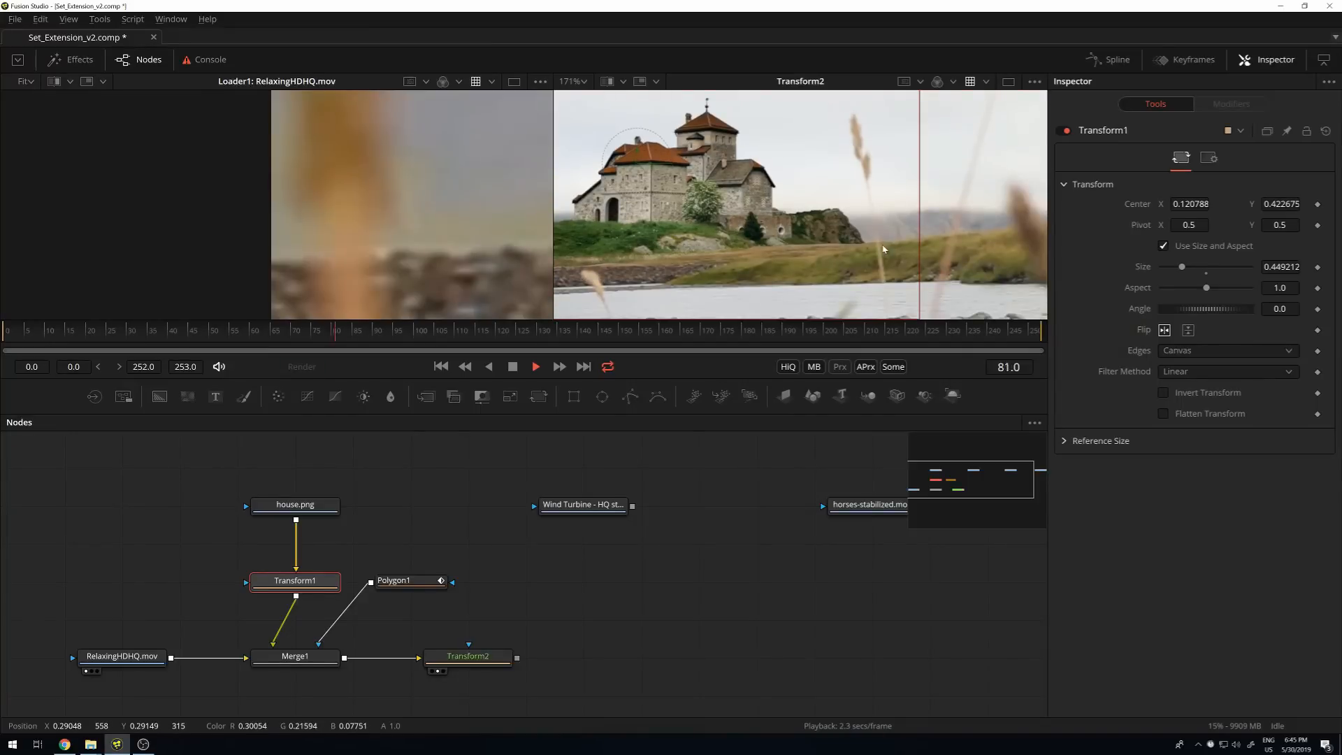
{"action": "scroll", "coordinate": [882, 249], "scroll_direction": "up", "scroll_amount": 8}
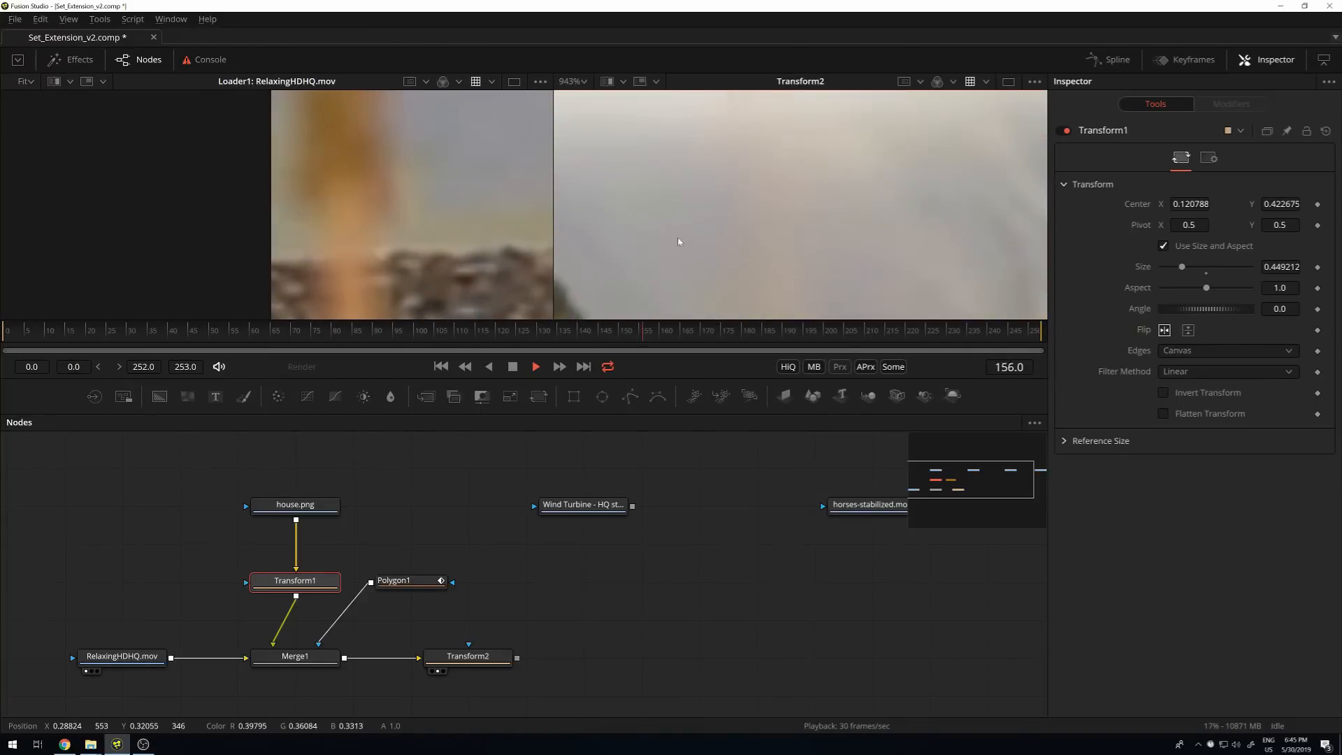
{"action": "scroll", "coordinate": [818, 228], "scroll_direction": "up", "scroll_amount": 1}
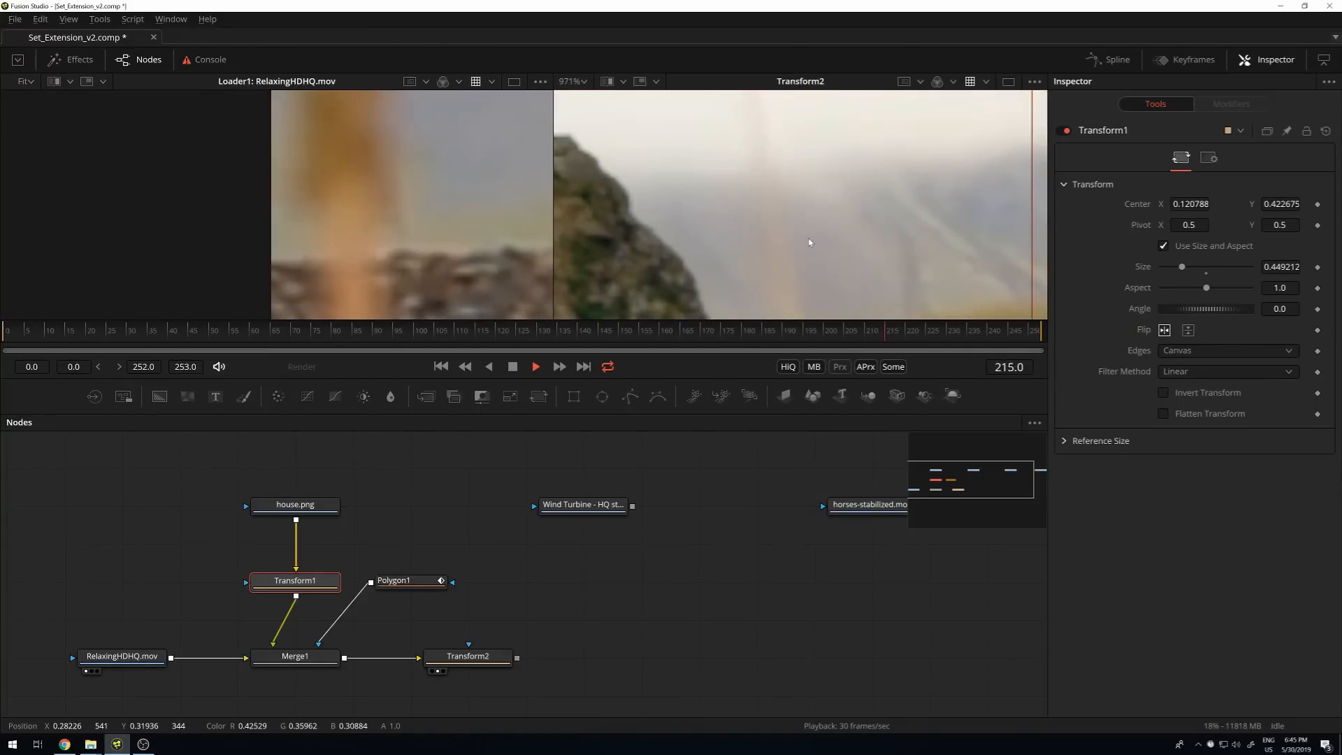
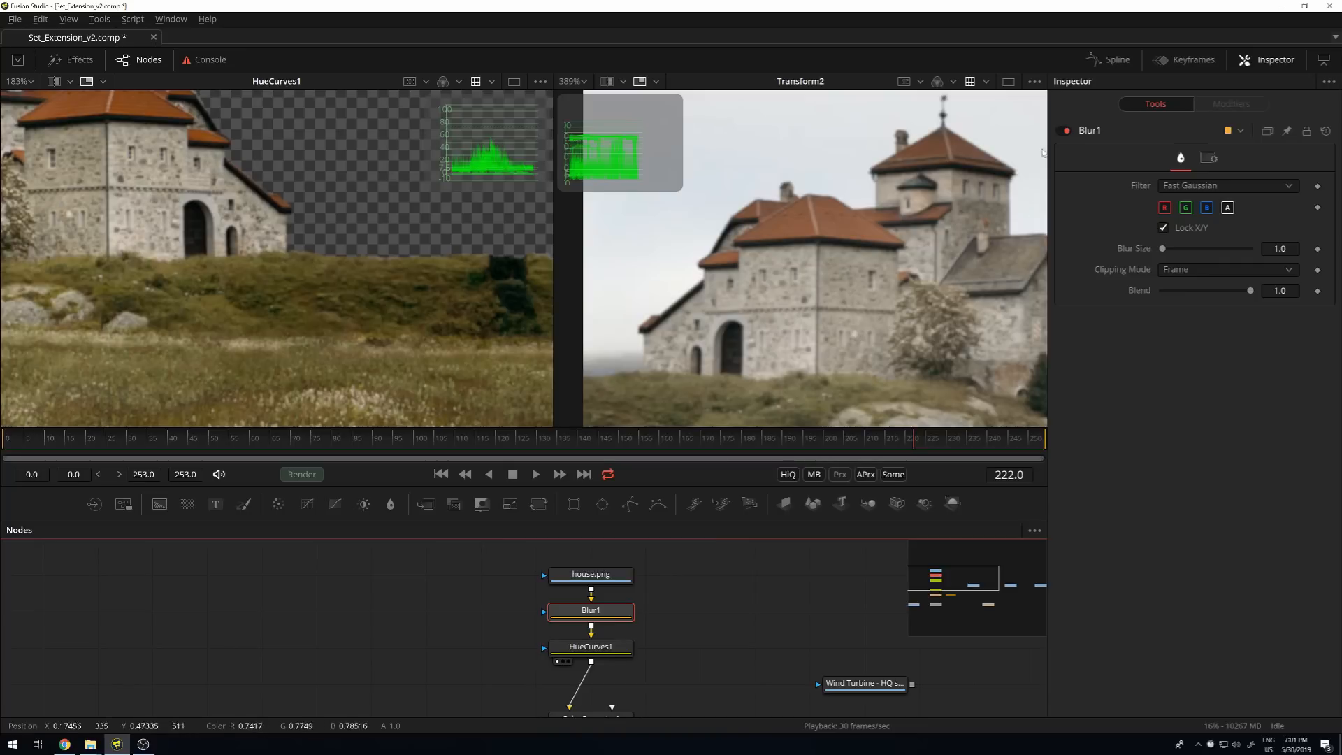
Compare the house with Blur1 off and on, and examine the distant mountains' softness in the composite.
{"action": "left_click", "coordinate": [1066, 134]}
{"action": "left_click", "coordinate": [1067, 133]}
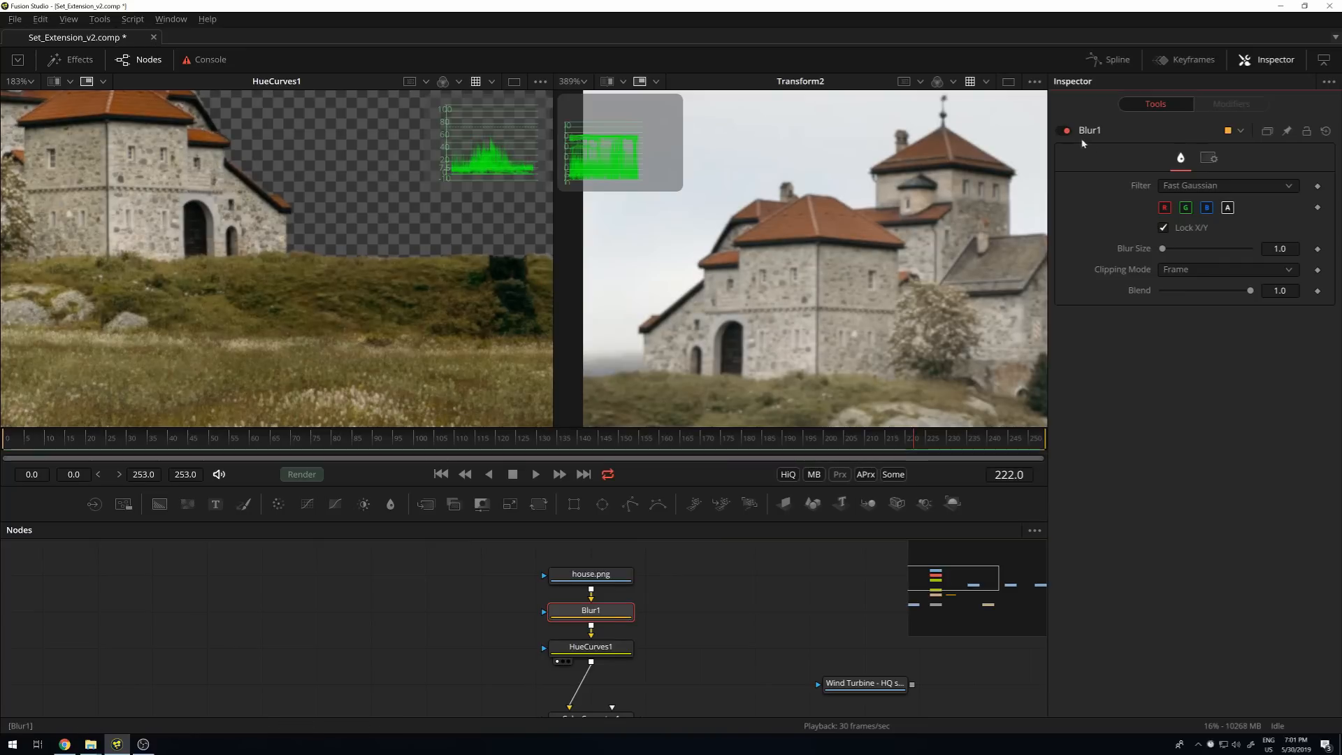
{"action": "key", "text": "ctrl+f"}
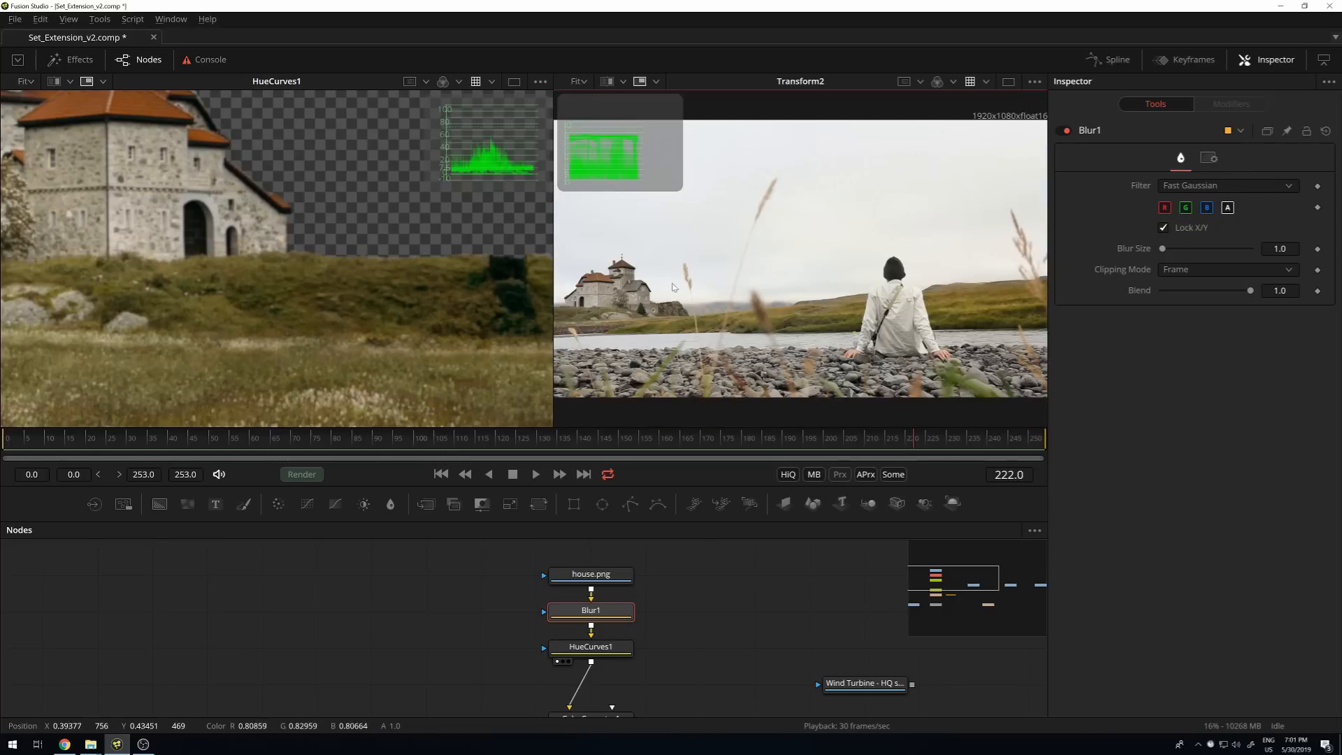
{"action": "scroll", "coordinate": [673, 285], "scroll_direction": "up", "scroll_amount": 5}
{"action": "left_click_drag", "start_coordinate": [1215, 308], "coordinate": [1297, 285]}
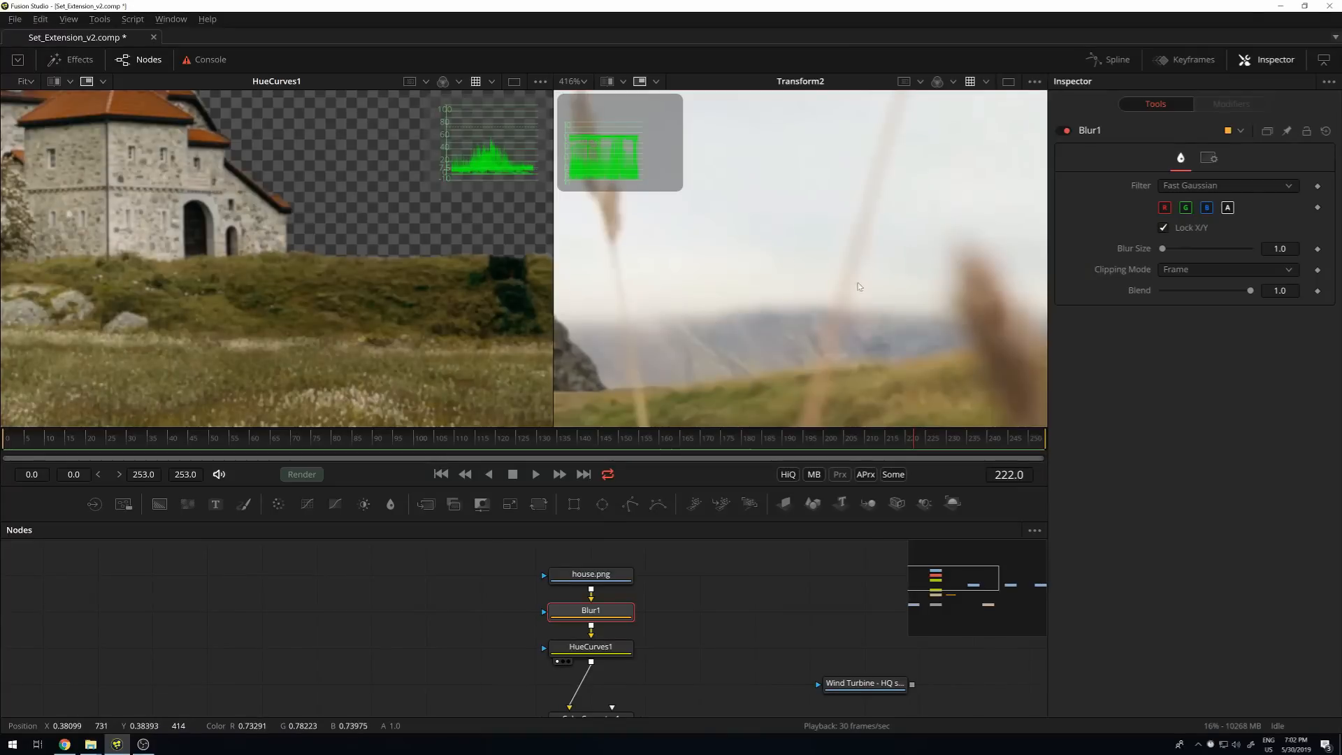
{"action": "scroll", "coordinate": [773, 284], "scroll_direction": "down", "scroll_amount": 8}
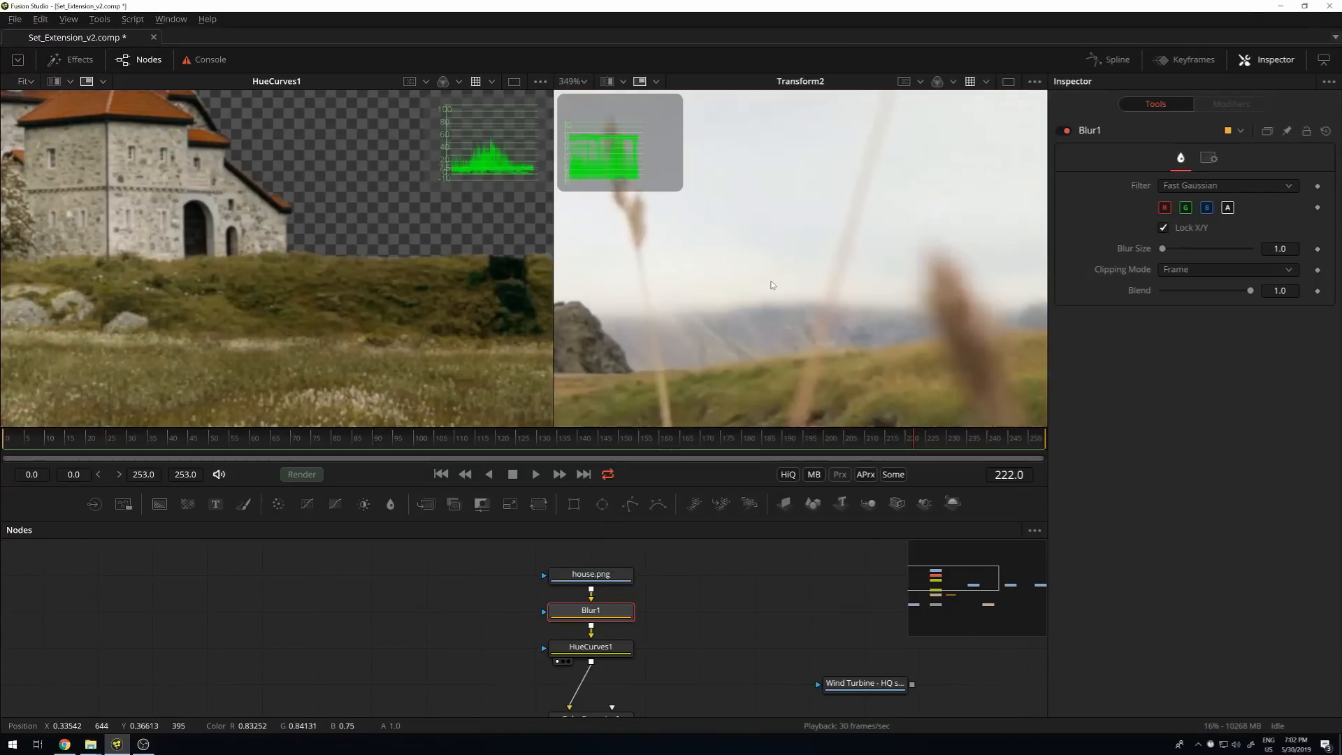
{"action": "scroll", "coordinate": [729, 296], "scroll_direction": "down", "scroll_amount": 2}
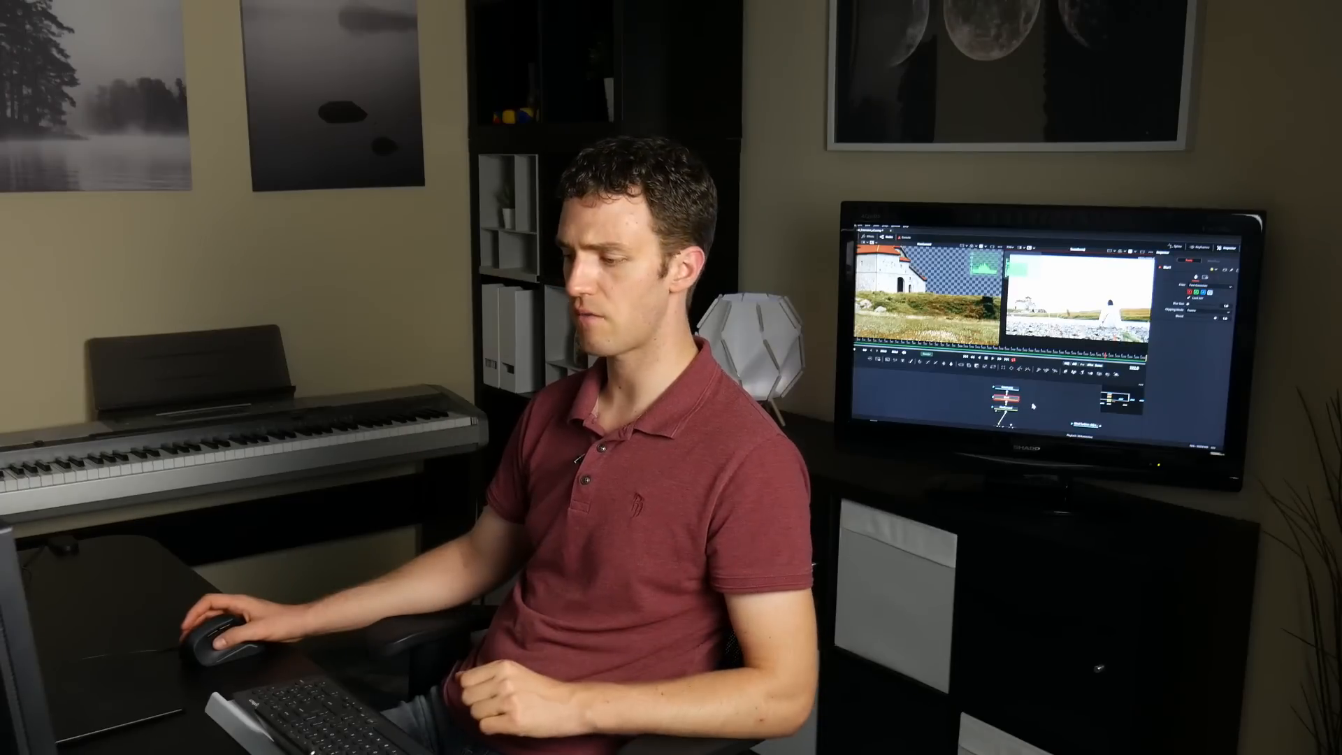
Move house.png, Blur1, HueCurves1 and ColorCorrector1 up in the node graph to make room above Transform1.
{"action": "left_click_drag", "start_coordinate": [1048, 406], "coordinate": [1015, 401]}
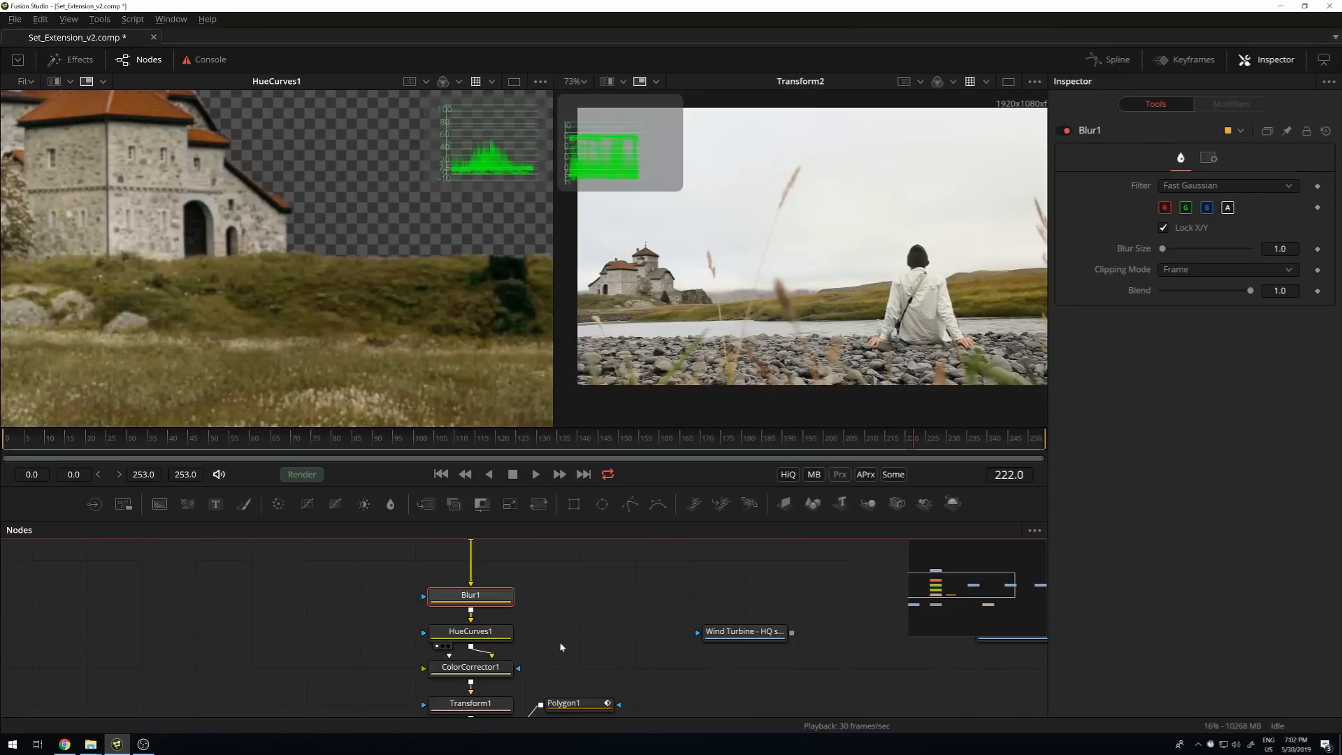
{"action": "left_click_drag", "start_coordinate": [555, 656], "coordinate": [455, 584]}
{"action": "mouse_move", "coordinate": [485, 668]}
{"action": "left_mouse_down"}
{"action": "mouse_move", "coordinate": [485, 649]}
{"action": "mouse_move", "coordinate": [491, 673]}
{"action": "left_mouse_up"}
{"action": "left_click_drag", "start_coordinate": [591, 664], "coordinate": [466, 583]}
{"action": "left_click_drag", "start_coordinate": [486, 673], "coordinate": [503, 631]}
{"action": "scroll", "coordinate": [566, 628], "scroll_direction": "up", "scroll_amount": 2}
{"action": "left_click_drag", "start_coordinate": [584, 688], "coordinate": [421, 553]}
{"action": "left_click_drag", "start_coordinate": [469, 675], "coordinate": [470, 638]}
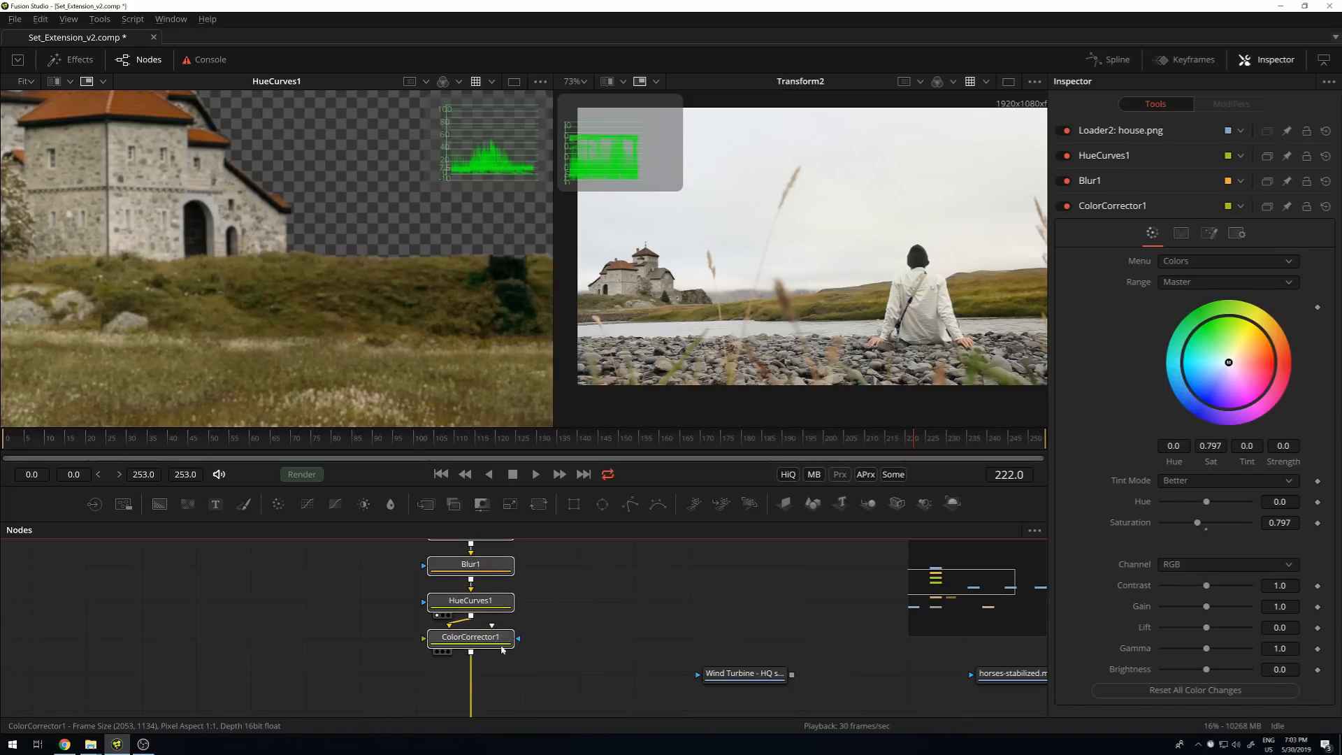
Insert a Merge node between ColorCorrector1 and Transform1.
{"action": "left_click", "coordinate": [572, 668]}
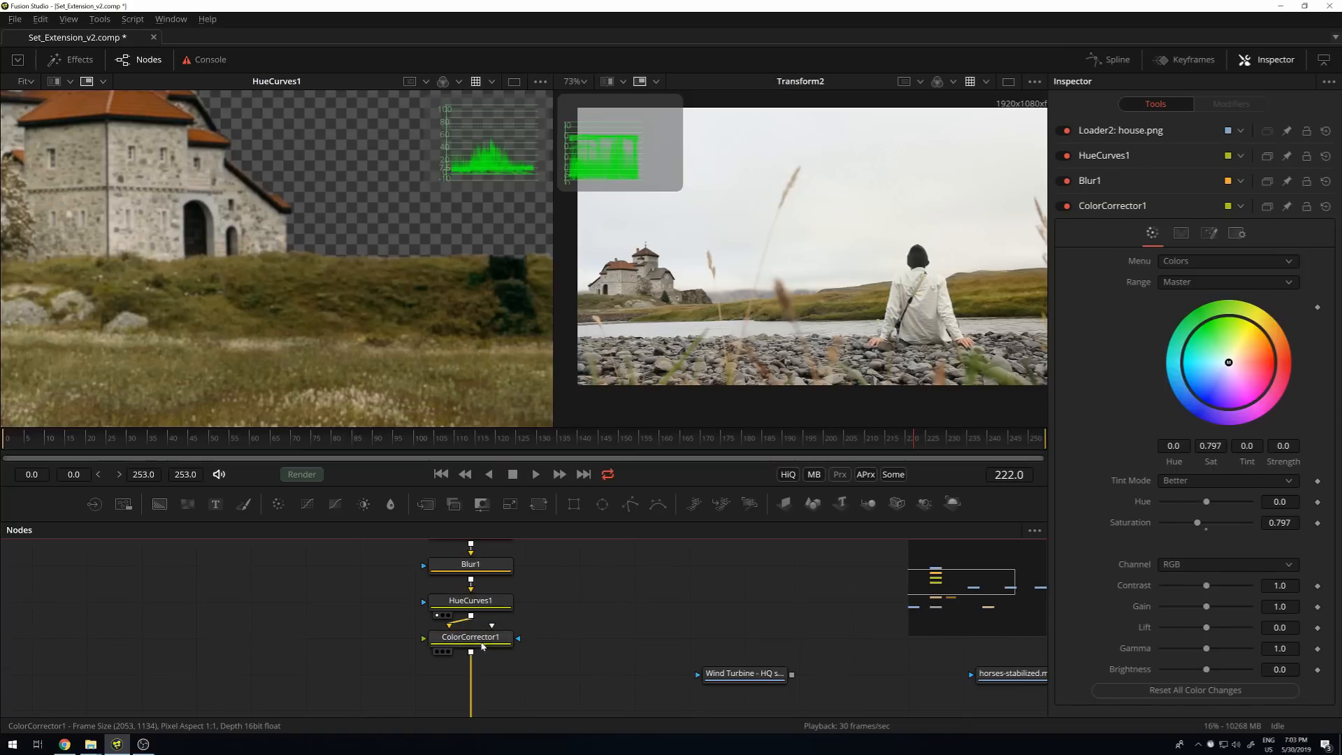
{"action": "left_click", "coordinate": [426, 503]}
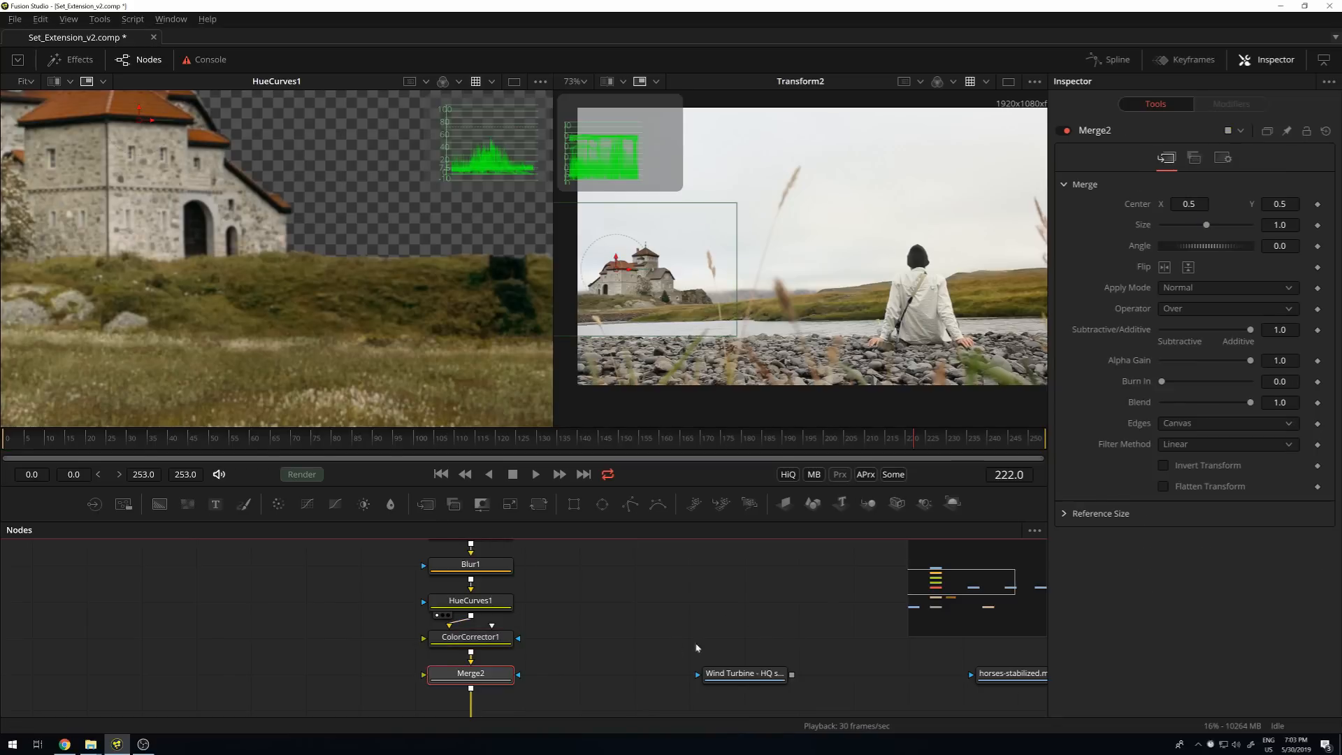
{"action": "left_click", "coordinate": [578, 636]}
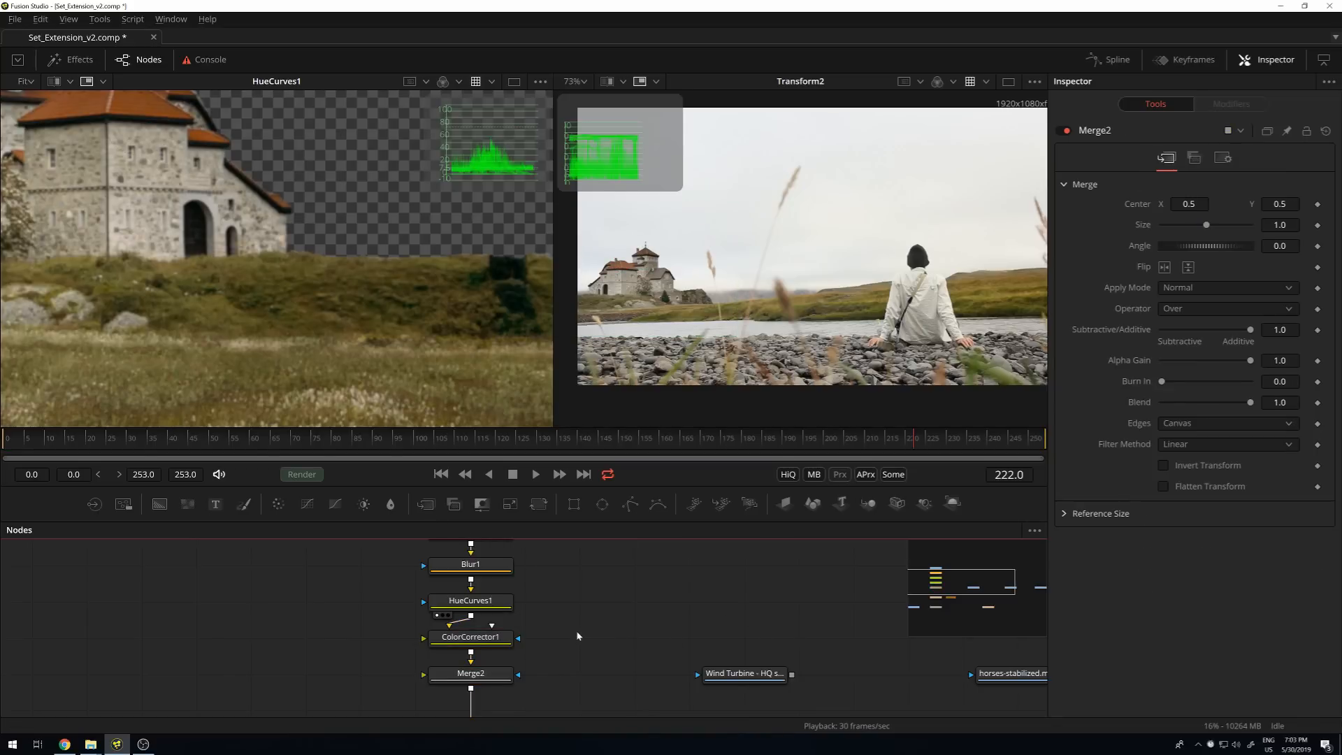
Add a FastNoise node and connect it to Merge2 as the foreground.
{"action": "key", "text": "shift+space"}
{"action": "type", "text": "fastn"}
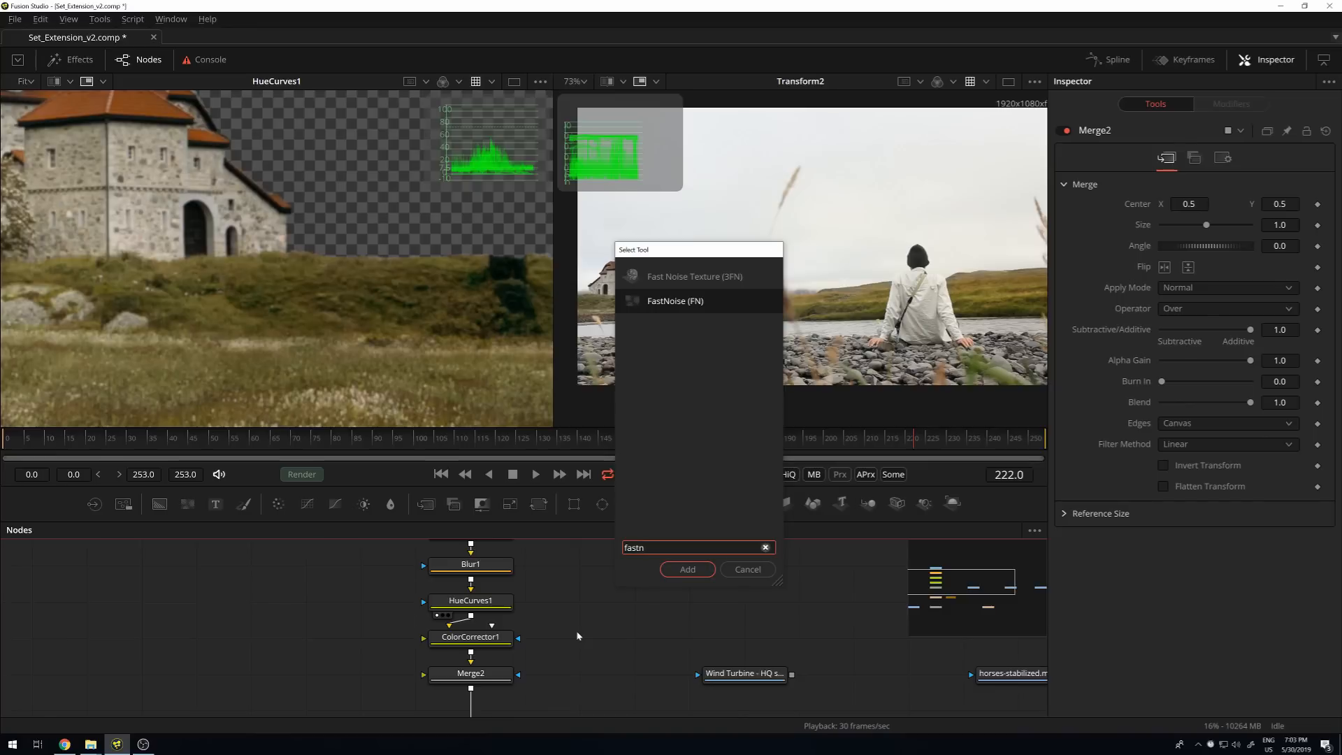
{"action": "key", "text": "Return"}
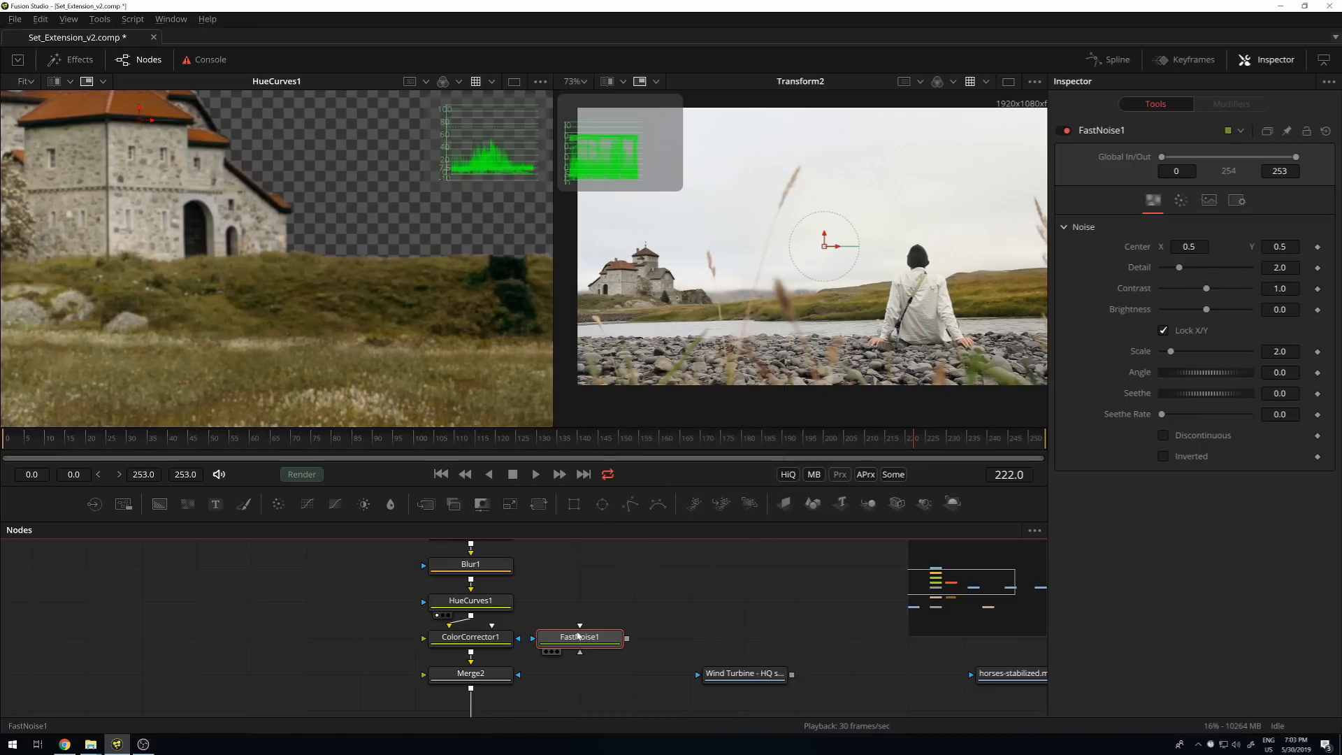
{"action": "left_click_drag", "start_coordinate": [589, 646], "coordinate": [329, 639]}
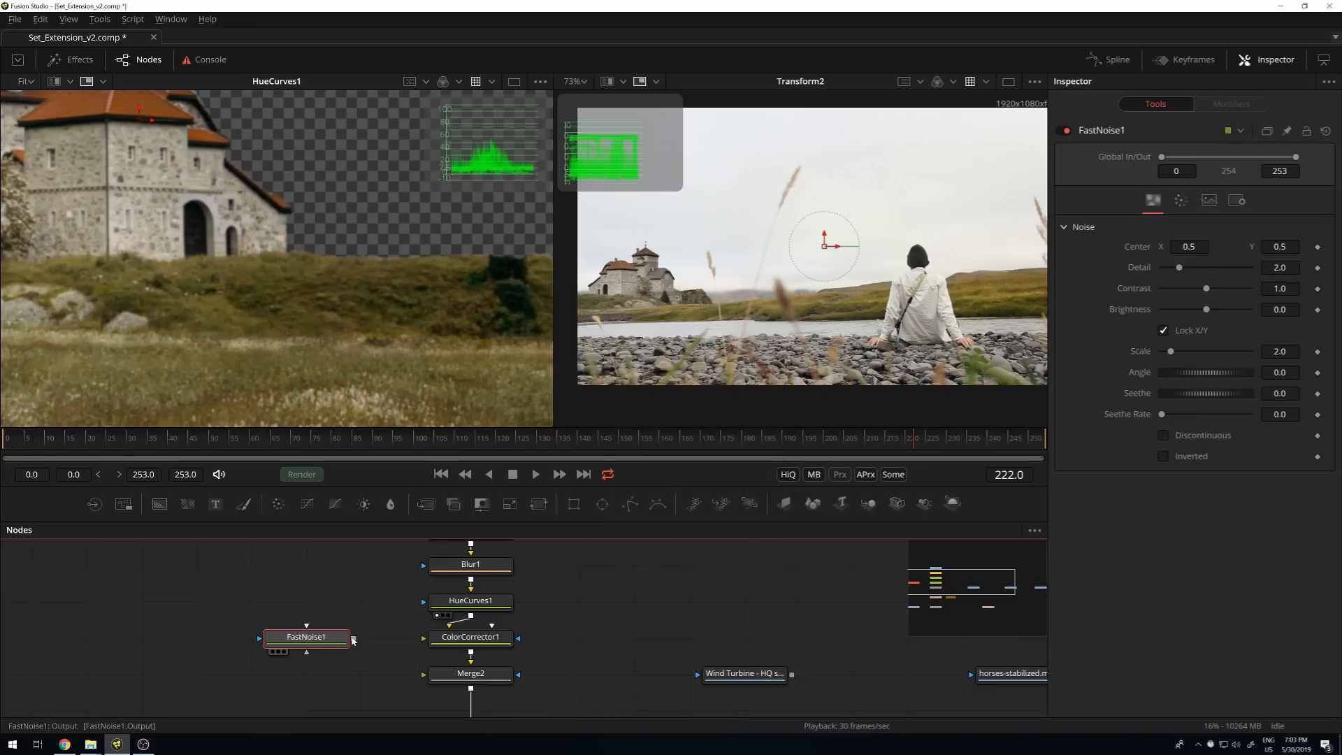
{"action": "left_click_drag", "start_coordinate": [470, 712], "coordinate": [428, 675]}
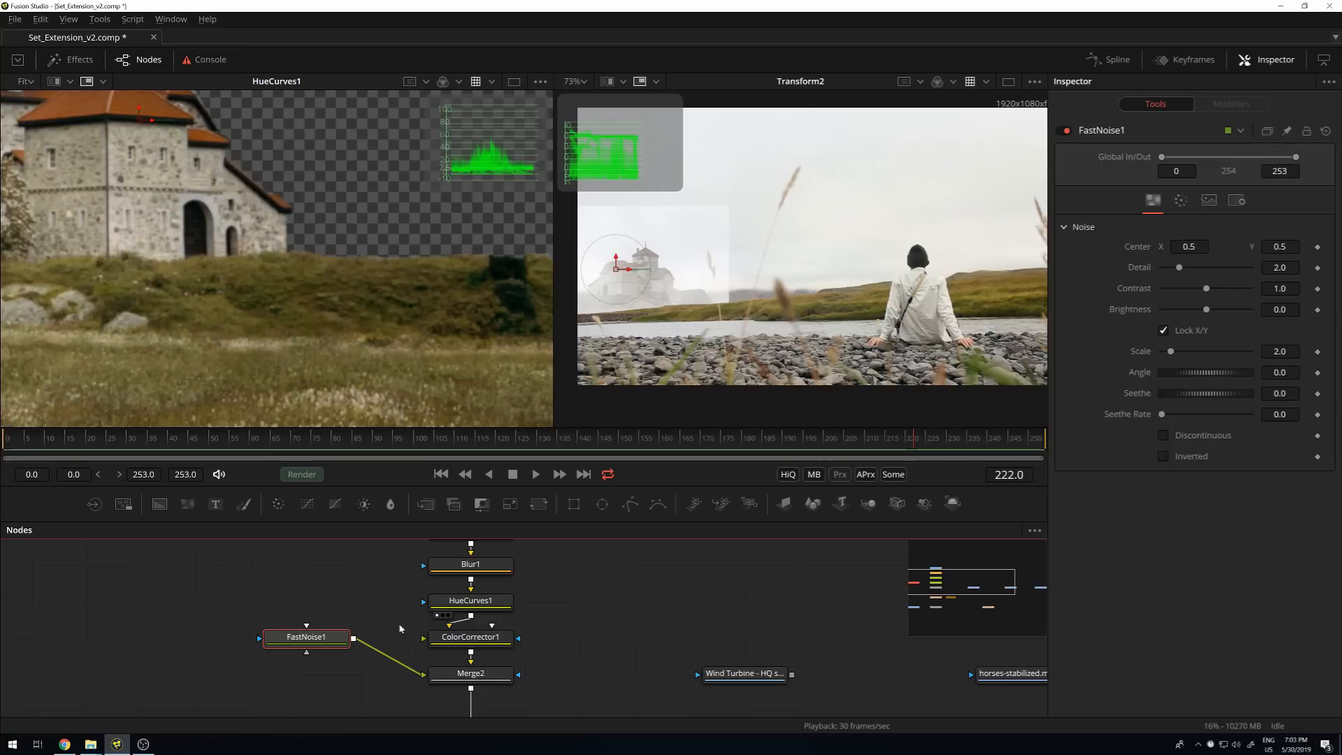
Rearrange the node graph with the house.png to ColorCorrector1 column beside Merge2 and FastNoise1 directly above Merge2.
{"action": "left_click_drag", "start_coordinate": [557, 655], "coordinate": [454, 542]}
{"action": "scroll", "coordinate": [534, 617], "scroll_direction": "down", "scroll_amount": 3}
{"action": "left_click_drag", "start_coordinate": [514, 621], "coordinate": [516, 563]}
{"action": "left_click_drag", "start_coordinate": [556, 631], "coordinate": [452, 539]}
{"action": "left_click_drag", "start_coordinate": [508, 624], "coordinate": [491, 601]}
{"action": "left_click_drag", "start_coordinate": [243, 569], "coordinate": [401, 658]}
{"action": "left_click_drag", "start_coordinate": [359, 646], "coordinate": [423, 647]}
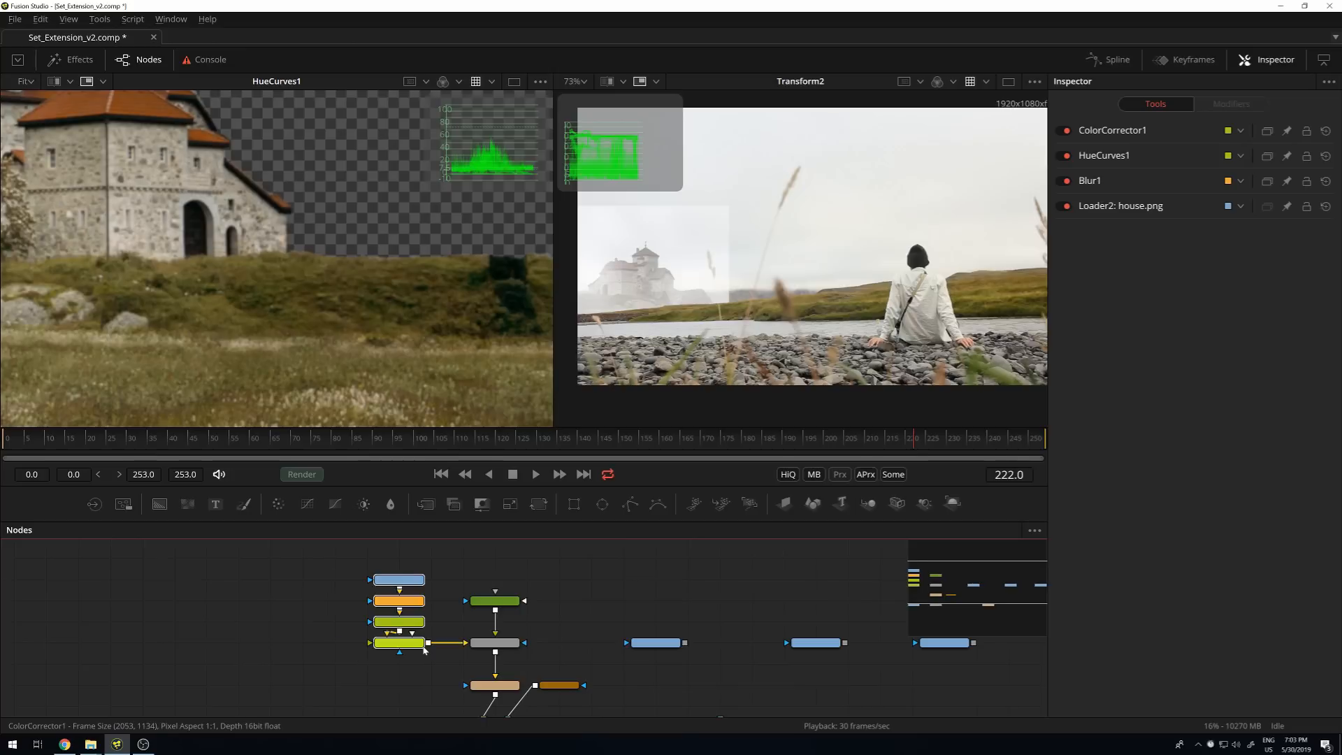
{"action": "left_click", "coordinate": [412, 642]}
{"action": "scroll", "coordinate": [509, 575], "scroll_direction": "up", "scroll_amount": 3}
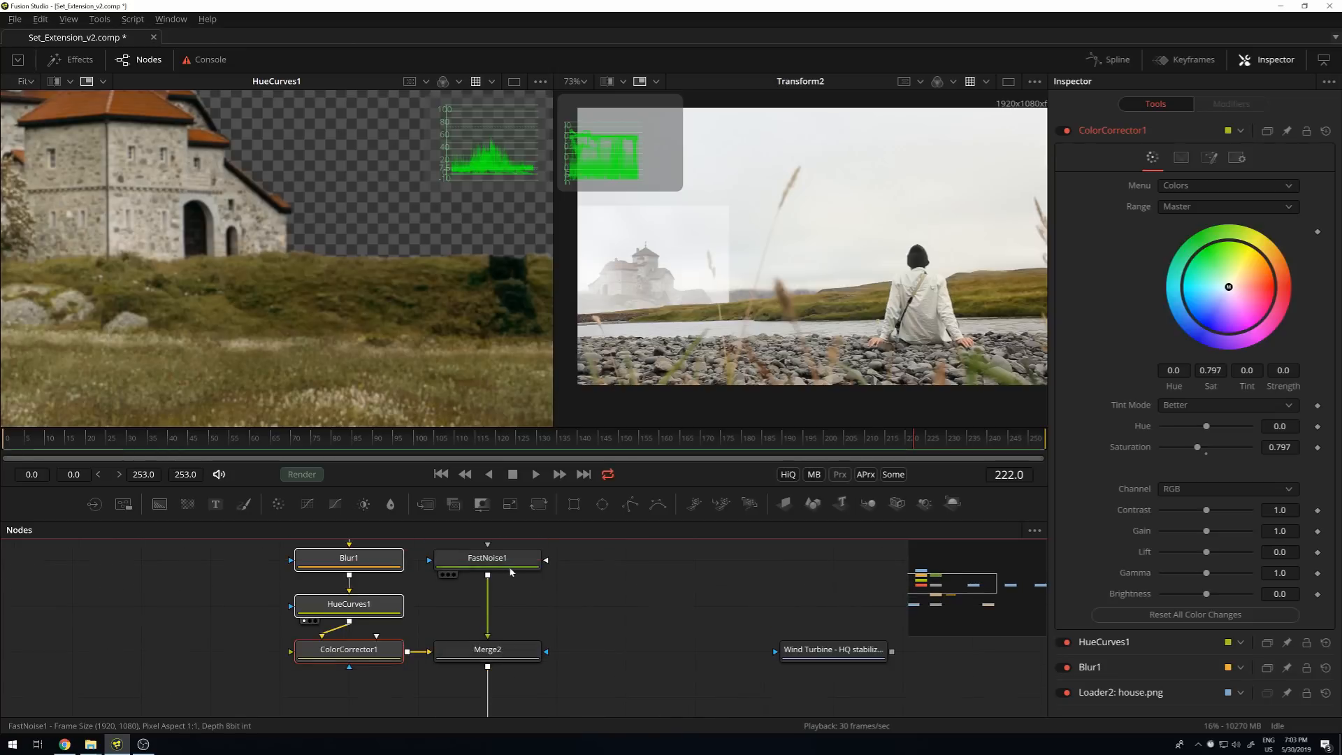
{"action": "left_click_drag", "start_coordinate": [510, 562], "coordinate": [509, 608]}
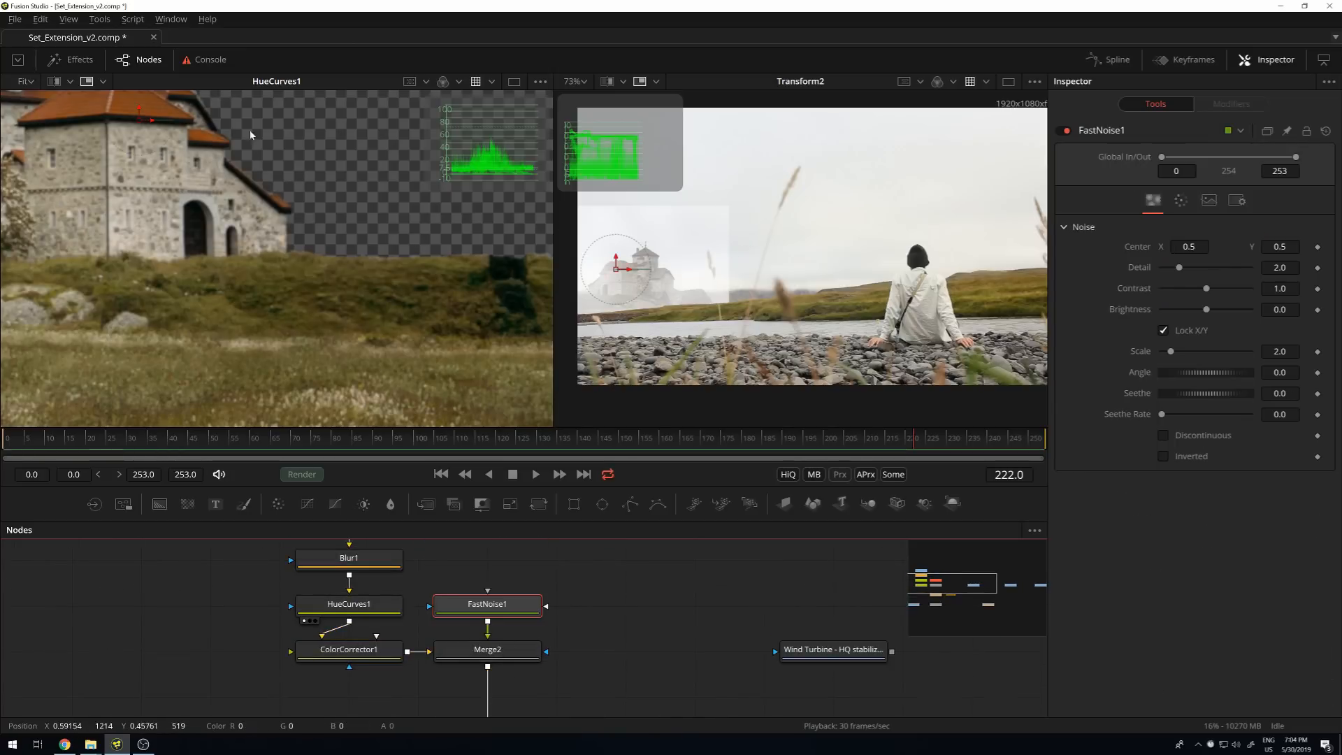
View Merge2's result and set its operator to Atop so the noise stays within the house's alpha.
{"action": "left_click_drag", "start_coordinate": [487, 649], "coordinate": [372, 224]}
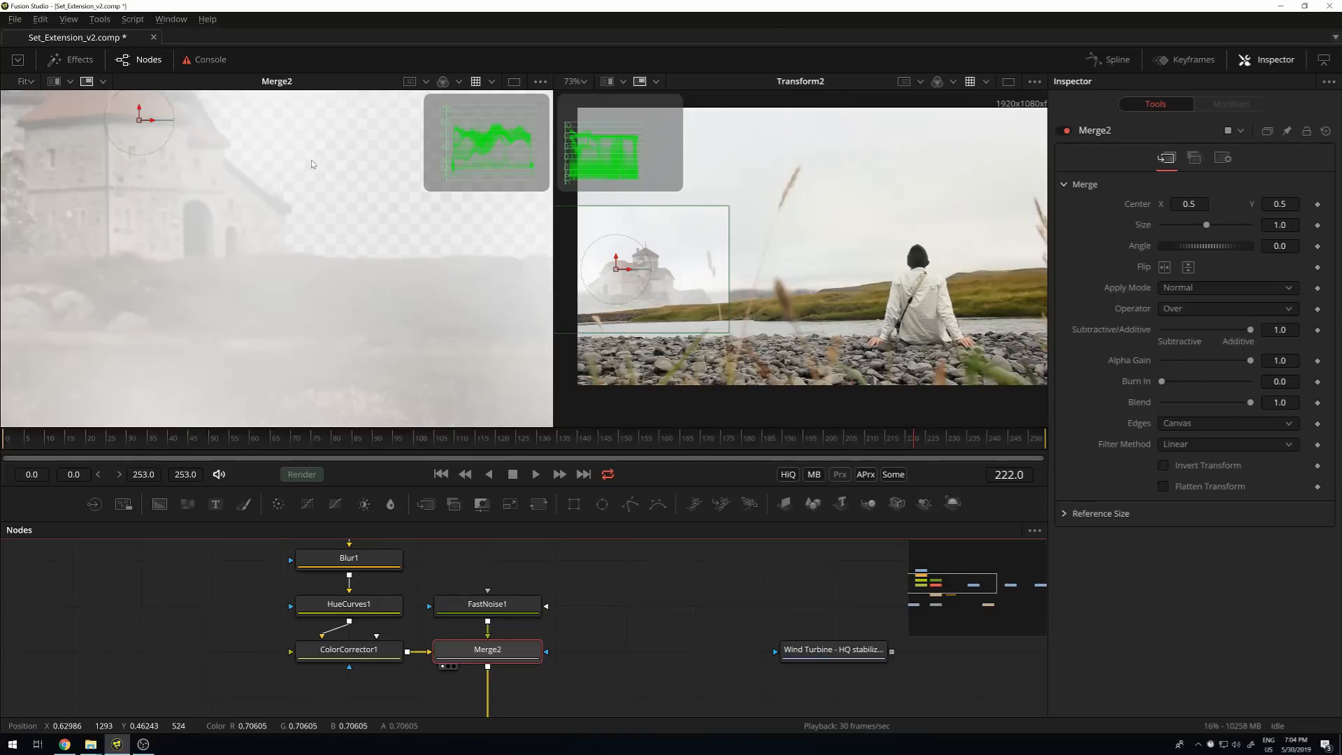
{"action": "scroll", "coordinate": [372, 224], "scroll_direction": "down", "scroll_amount": 3}
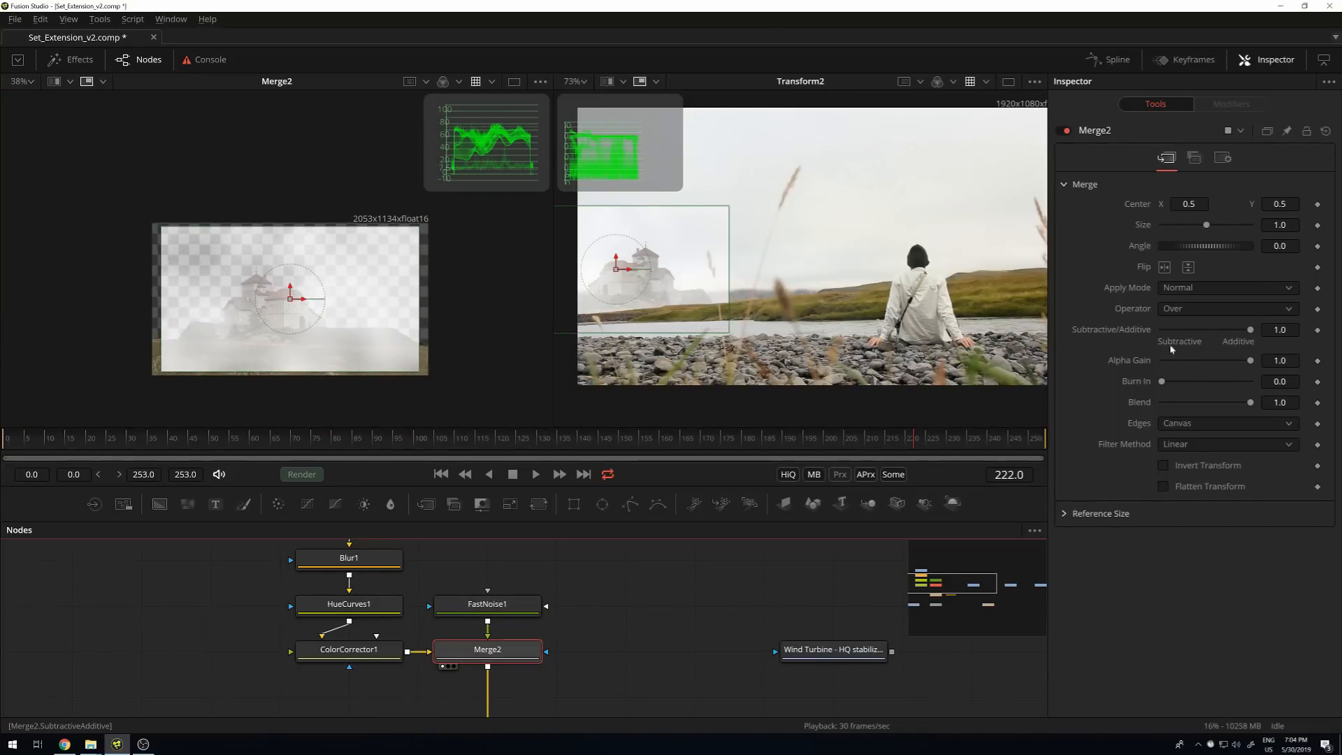
{"action": "left_click", "coordinate": [1227, 315]}
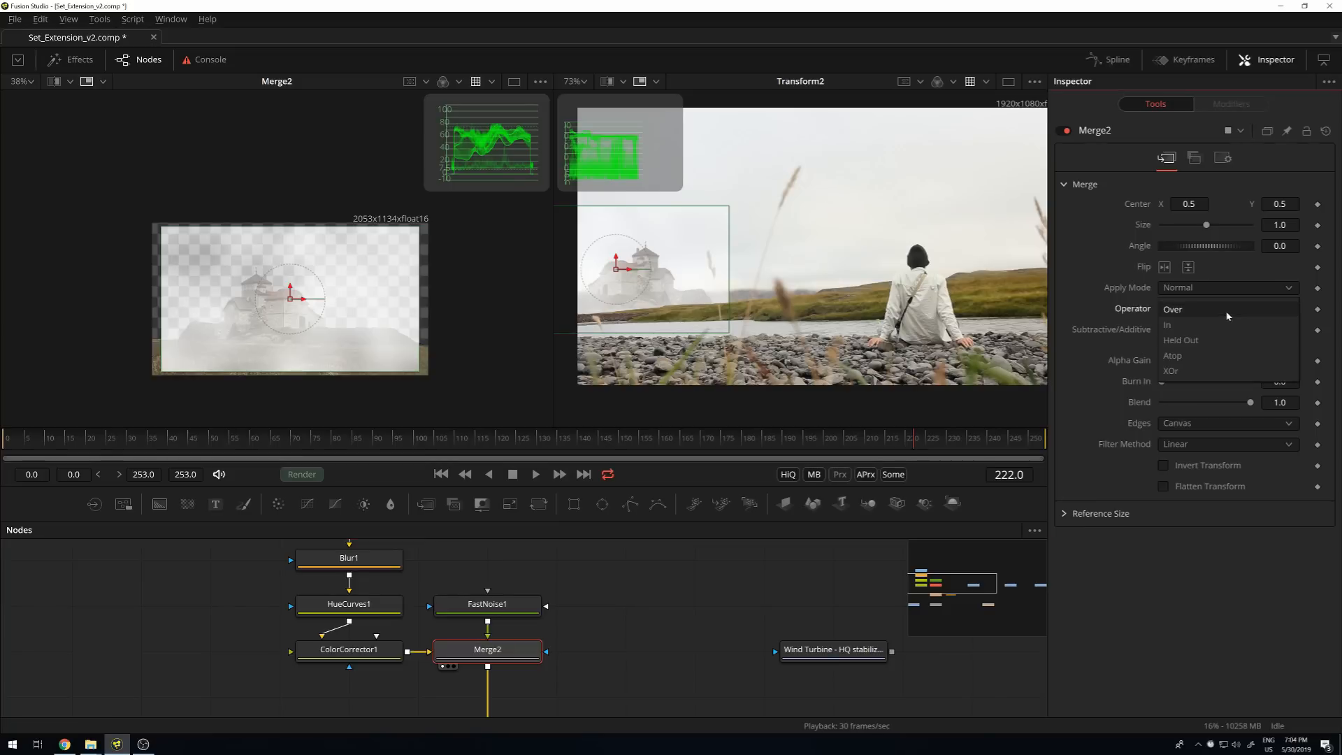
{"action": "left_click", "coordinate": [1172, 356]}
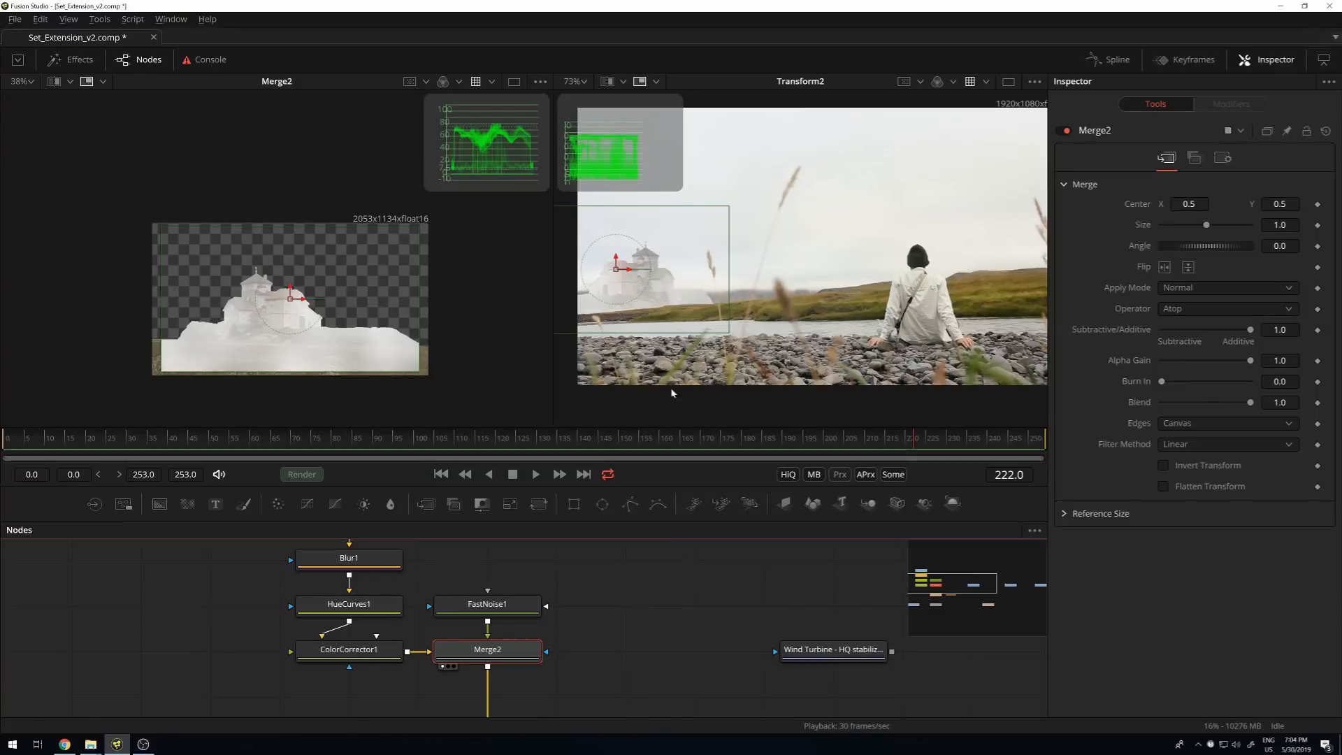
{"action": "scroll", "coordinate": [629, 269], "scroll_direction": "up", "scroll_amount": 5}
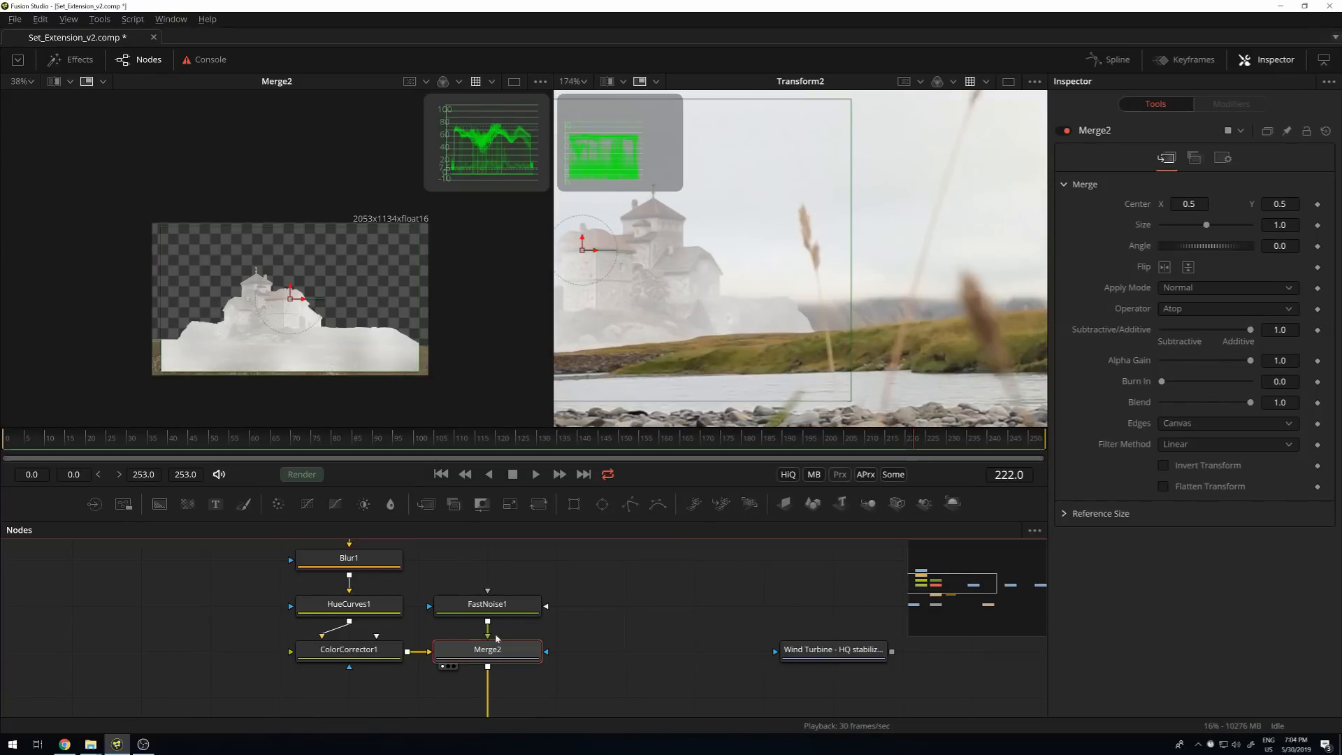
Set FastNoise1's detail to 4.33 and its scale to 0.79.
{"action": "left_click", "coordinate": [521, 610]}
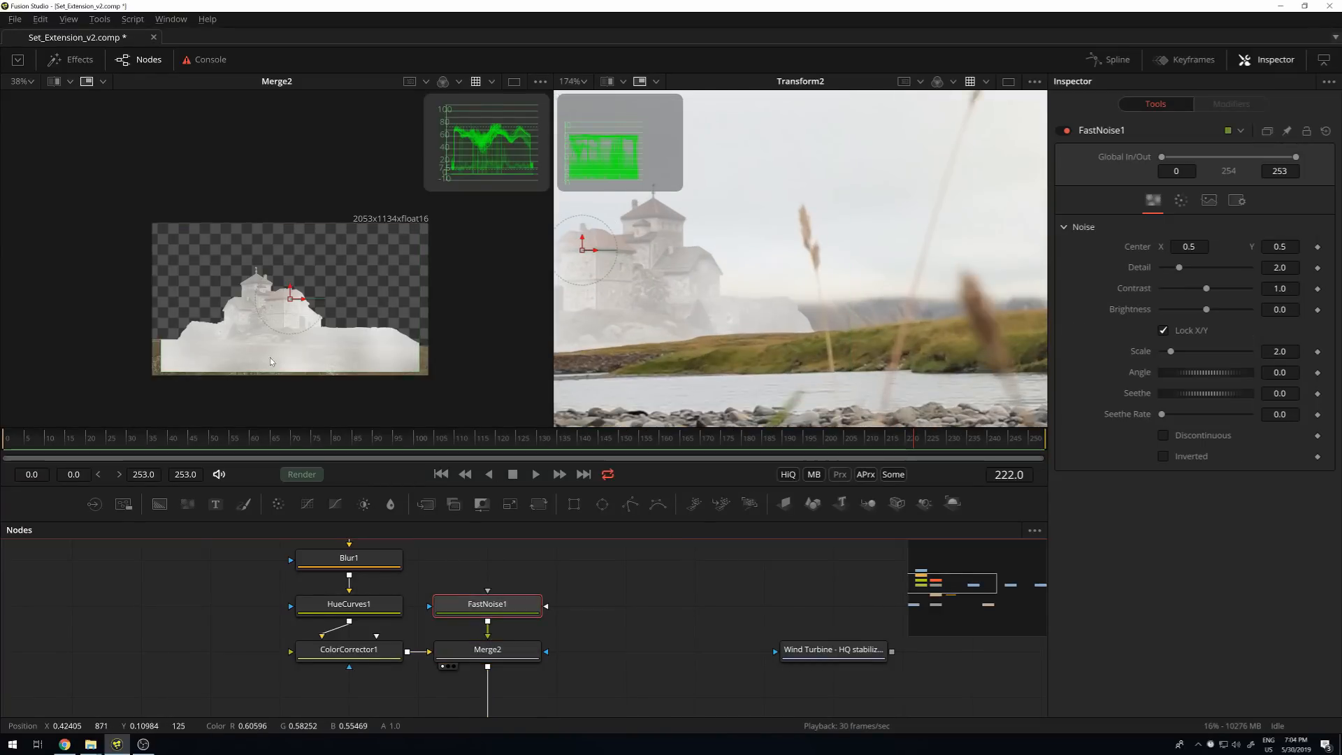
{"action": "mouse_move", "coordinate": [1180, 268]}
{"action": "left_mouse_down"}
{"action": "mouse_move", "coordinate": [1225, 276]}
{"action": "mouse_move", "coordinate": [1157, 271]}
{"action": "left_mouse_up"}
{"action": "scroll", "coordinate": [268, 292], "scroll_direction": "up", "scroll_amount": 5}
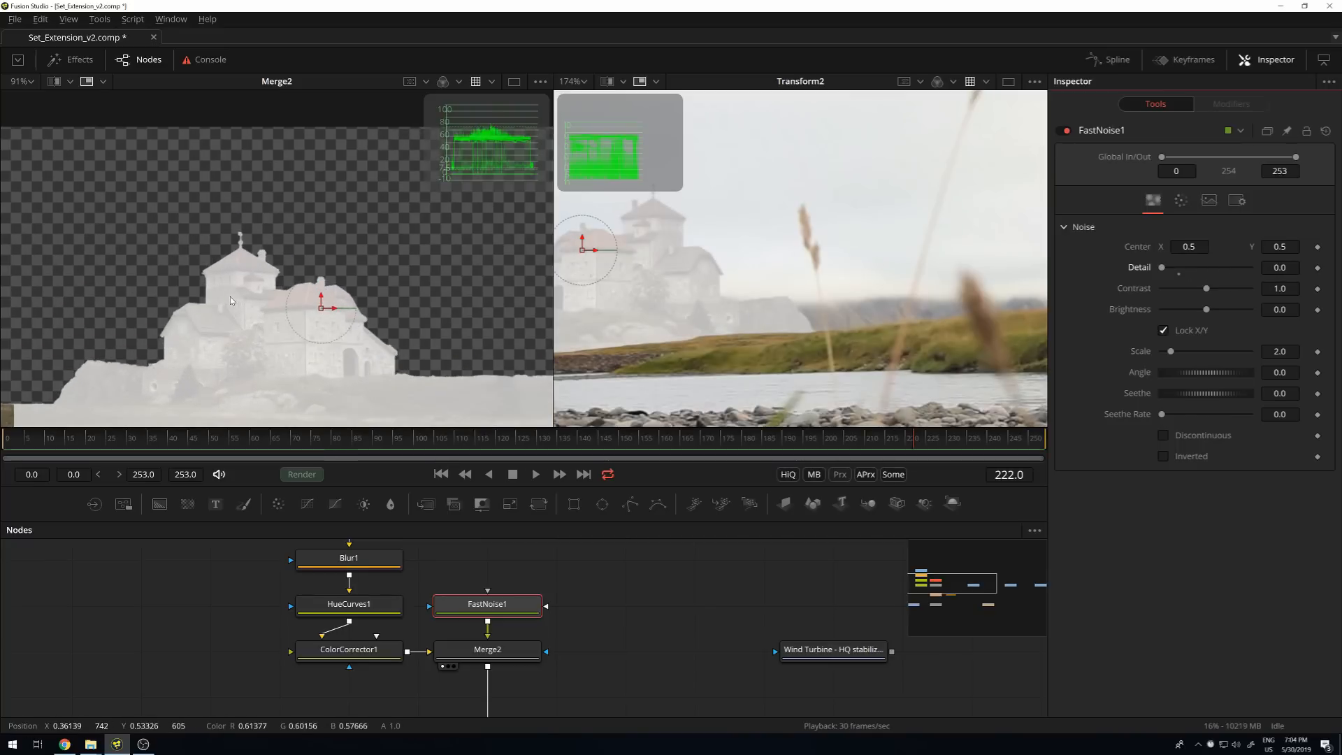
{"action": "left_click_drag", "start_coordinate": [1163, 268], "coordinate": [1194, 268]}
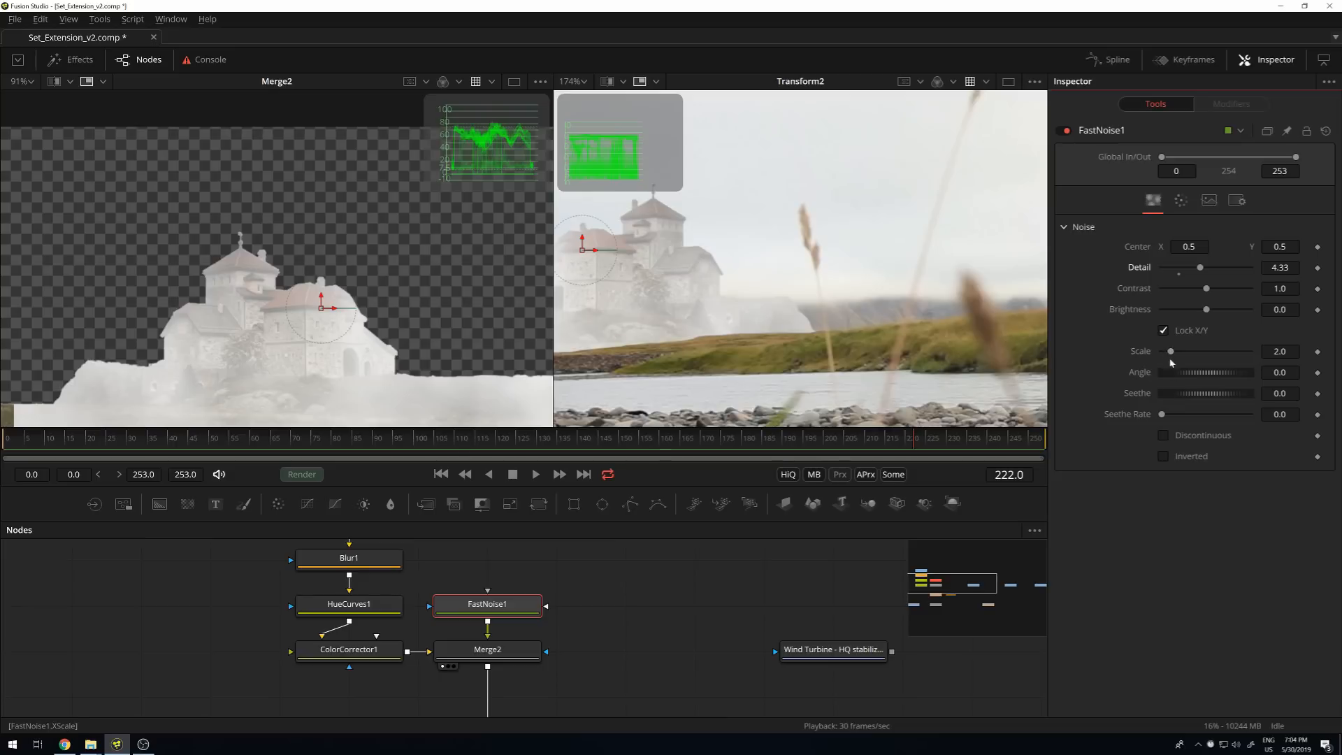
{"action": "mouse_move", "coordinate": [1171, 354]}
{"action": "left_mouse_down"}
{"action": "mouse_move", "coordinate": [1203, 352]}
{"action": "mouse_move", "coordinate": [1166, 353]}
{"action": "left_mouse_up"}
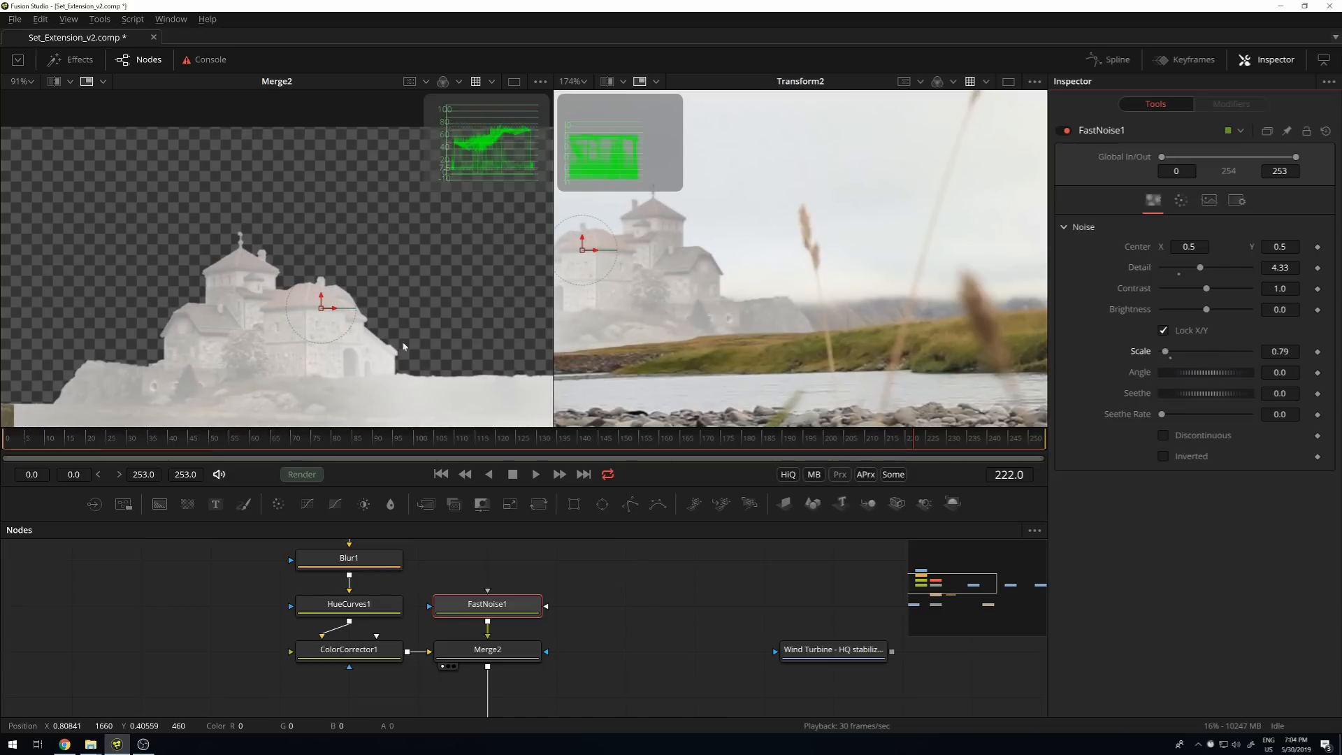
Set FastNoise1's scale to 1.559.
{"action": "scroll", "coordinate": [208, 342], "scroll_direction": "down", "scroll_amount": 5}
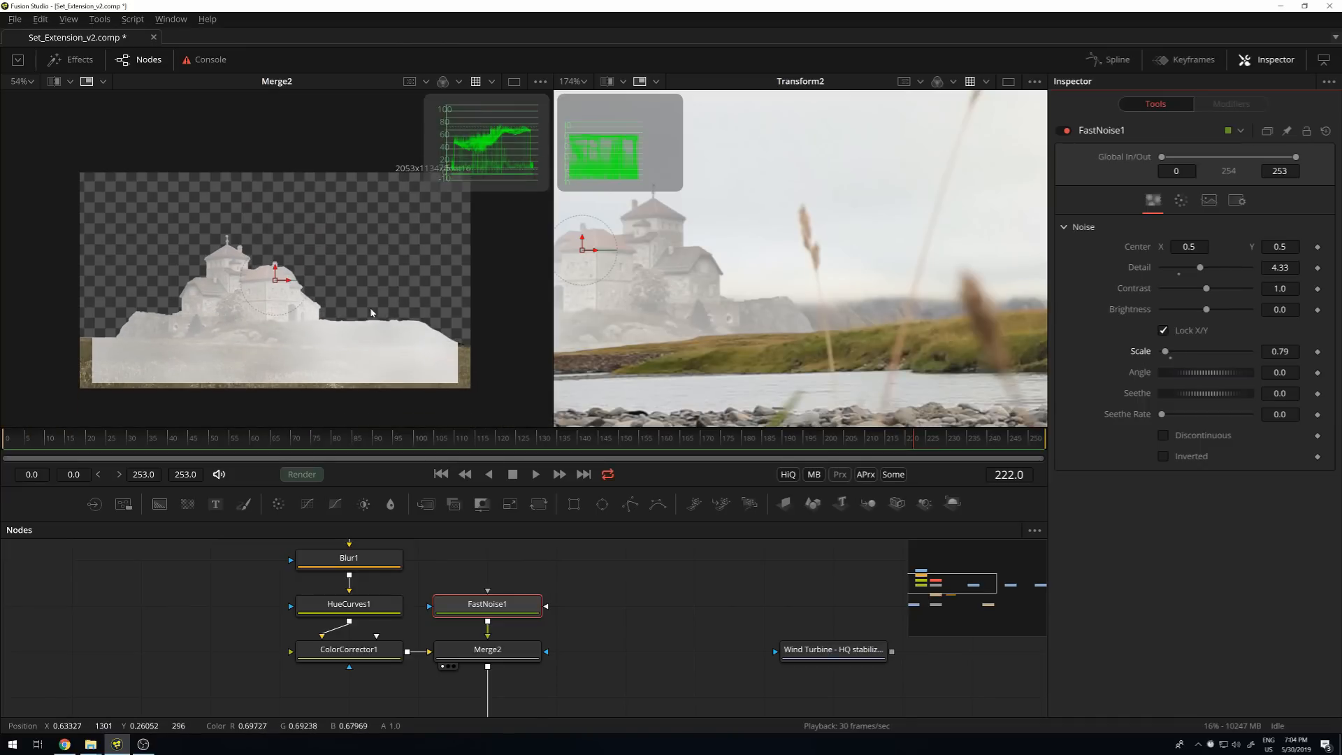
{"action": "scroll", "coordinate": [371, 313], "scroll_direction": "up", "scroll_amount": 4}
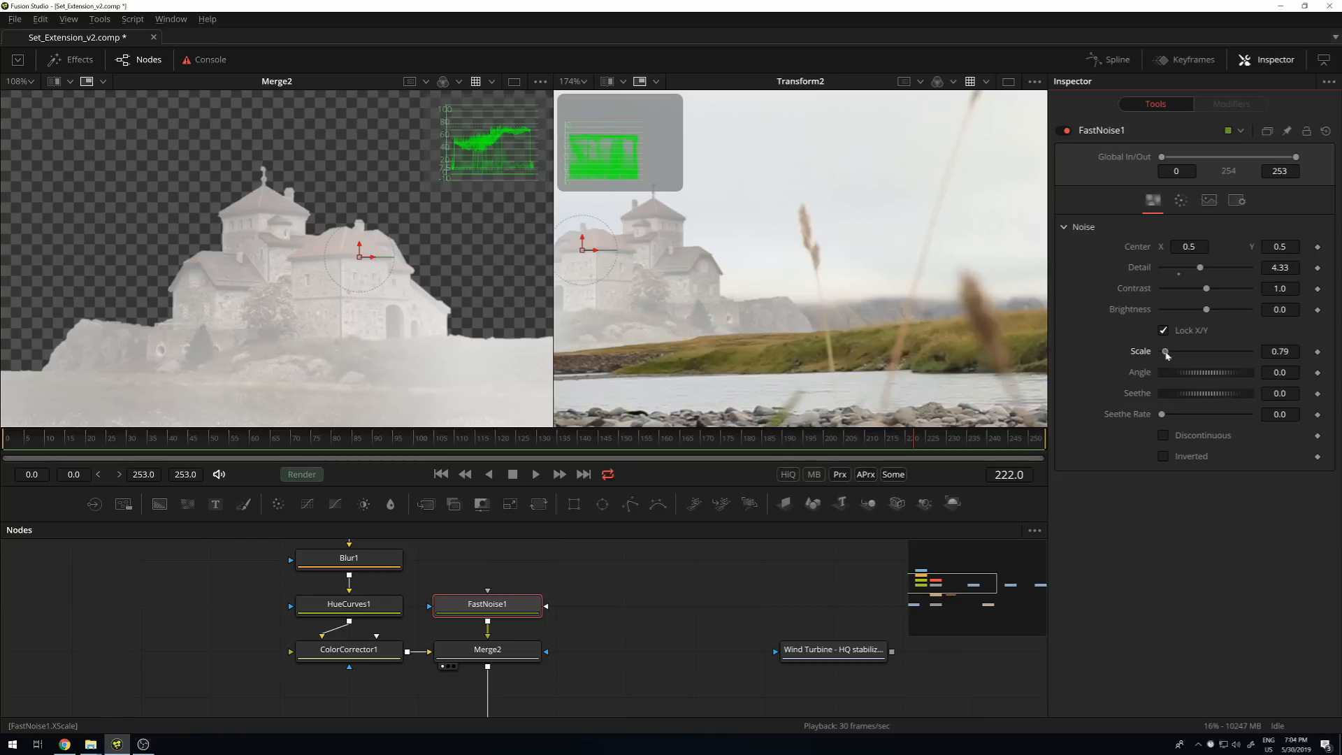
{"action": "left_click_drag", "start_coordinate": [1164, 354], "coordinate": [1200, 350]}
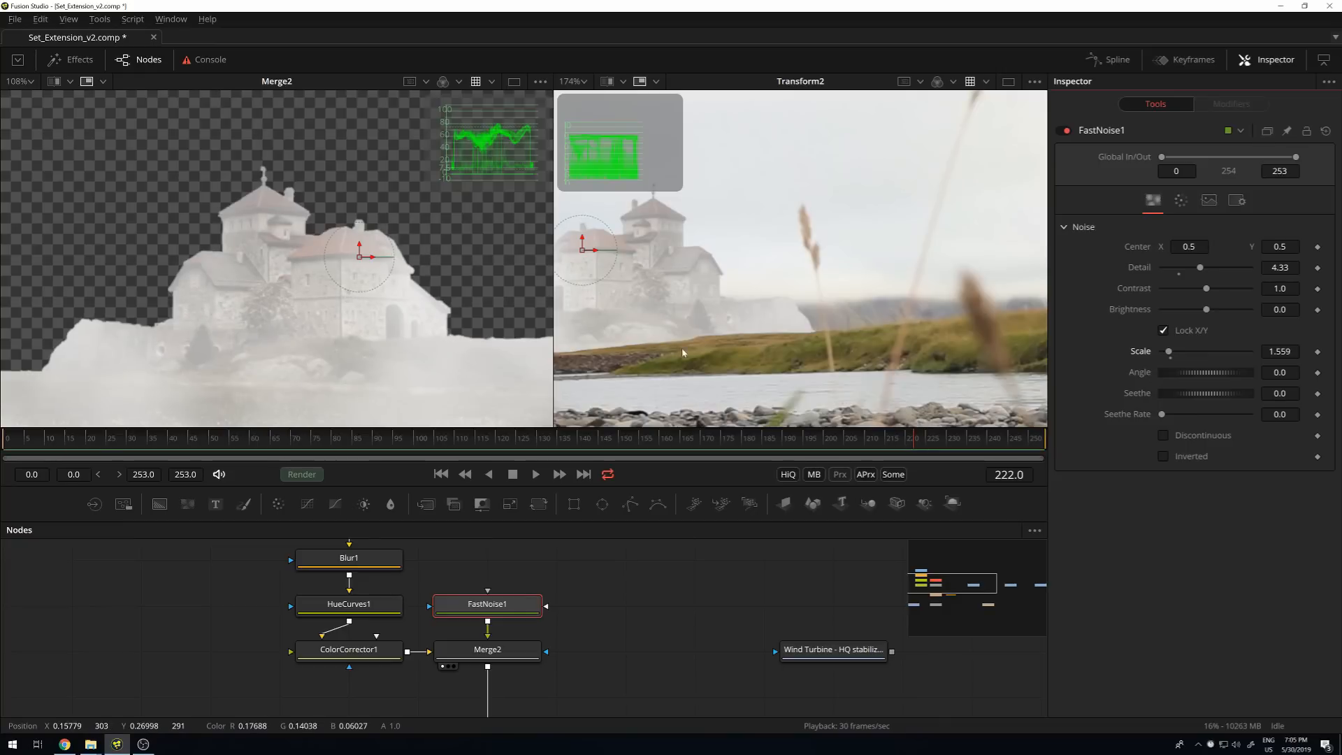
Try a seethe rate of 0.016 on FastNoise1 and play back the animated haze.
{"action": "left_click", "coordinate": [1164, 416]}
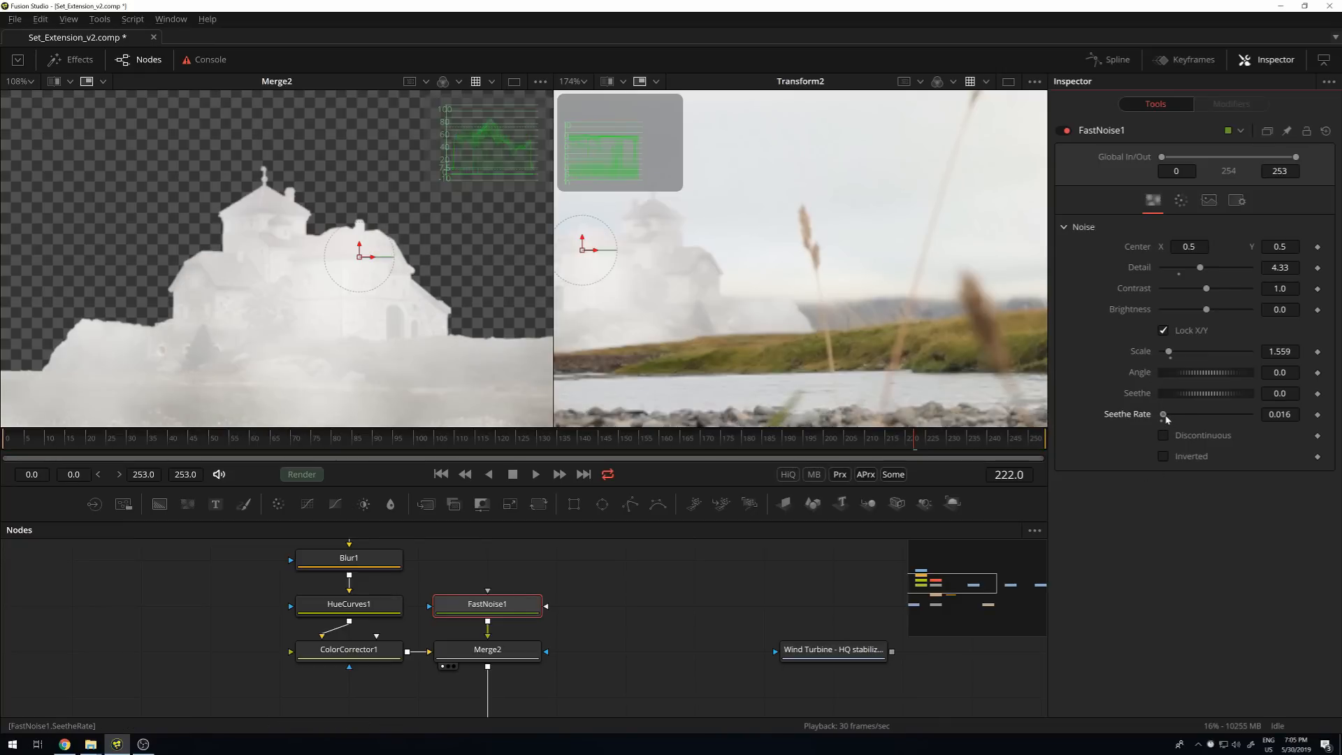
{"action": "key", "text": "space"}
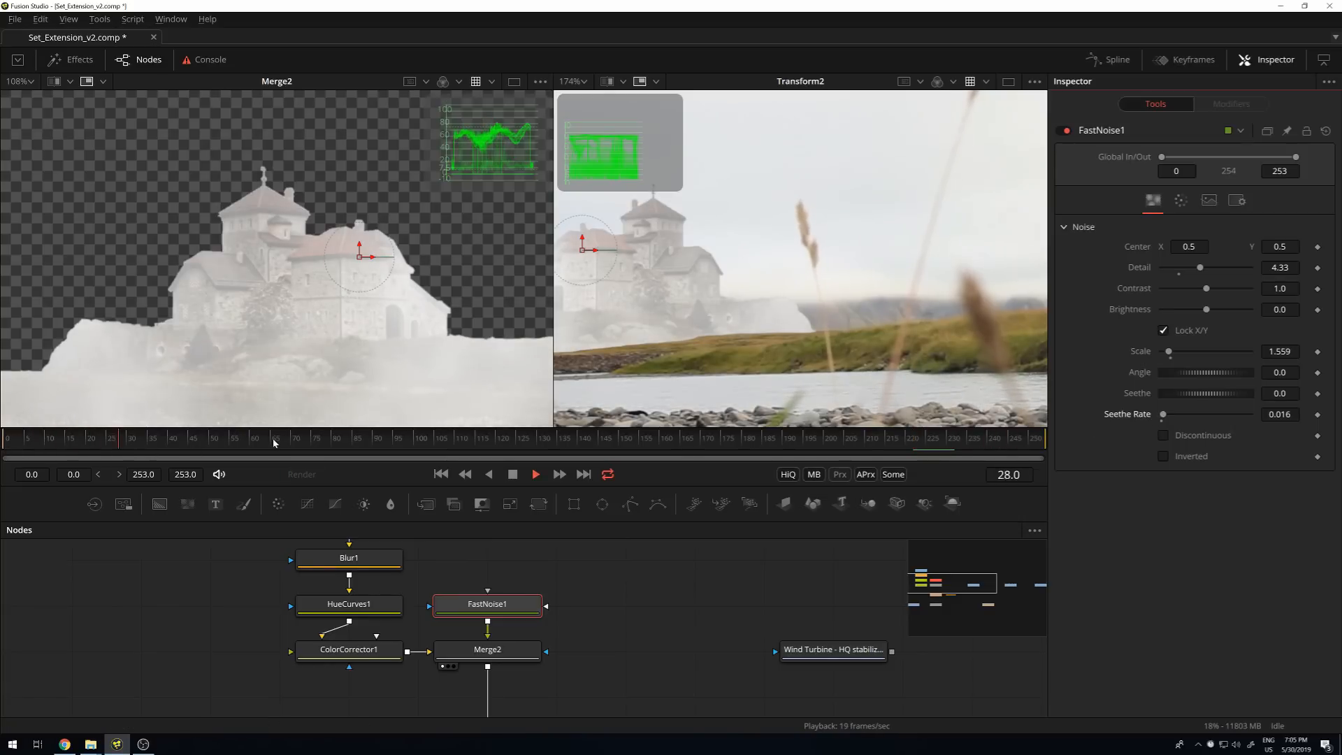
{"action": "scroll", "coordinate": [280, 288], "scroll_direction": "up", "scroll_amount": 4}
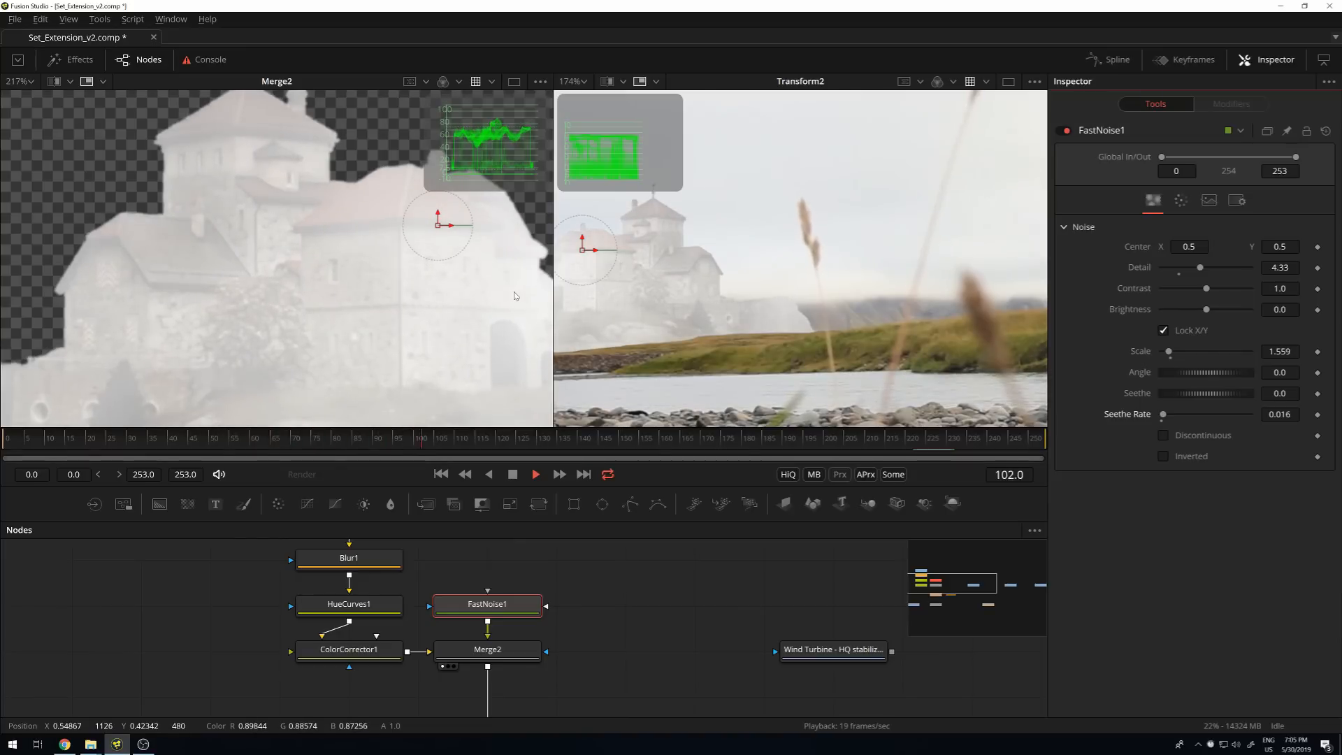
{"action": "key", "text": "space"}
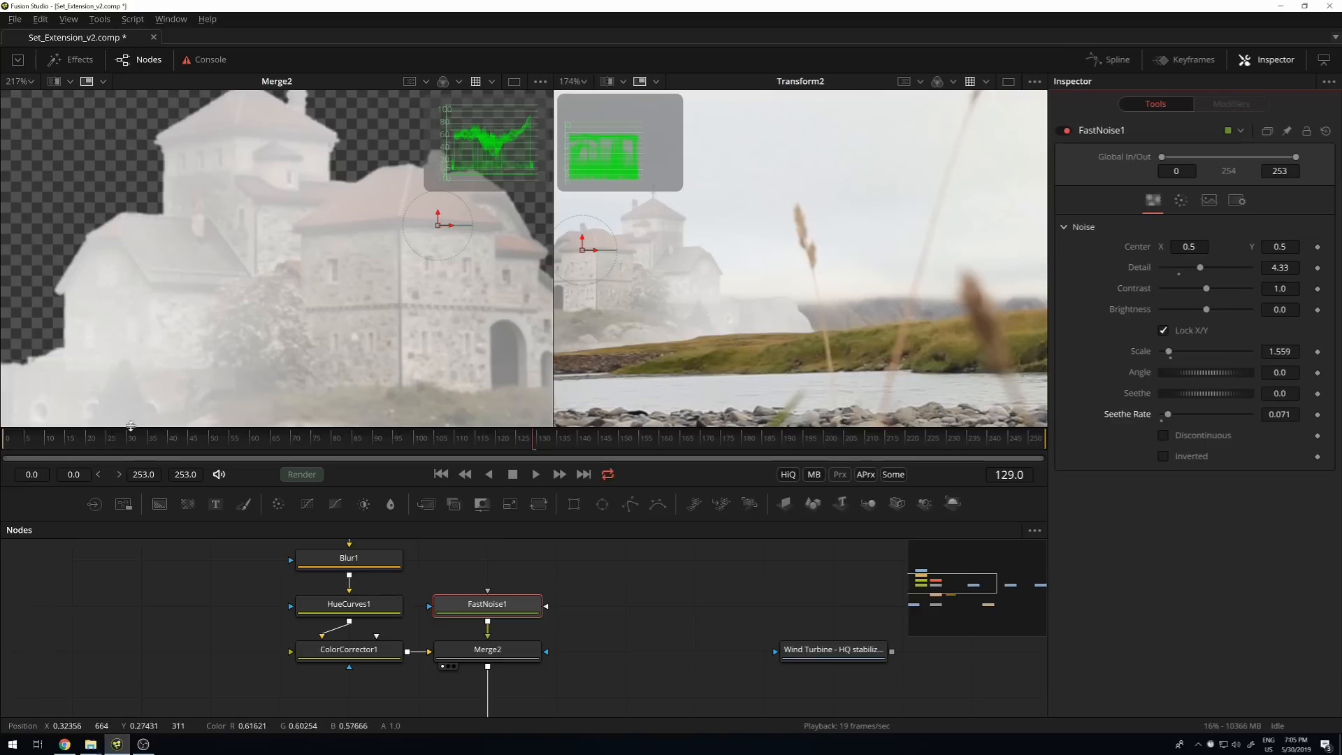
Try a seethe rate of 0.071 on FastNoise1 and play the haze from near the start of the shot.
{"action": "left_click", "coordinate": [11, 440]}
{"action": "key", "text": "space"}
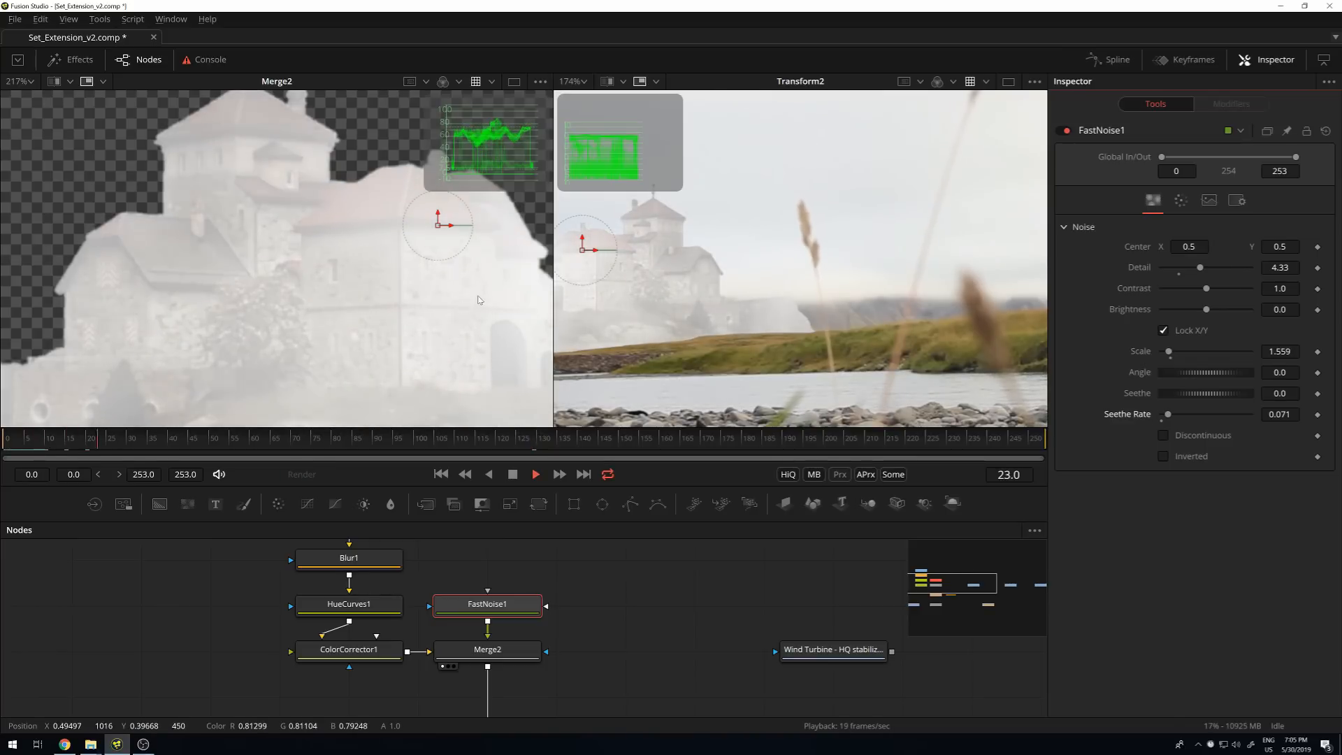
{"action": "scroll", "coordinate": [480, 300], "scroll_direction": "down", "scroll_amount": 5}
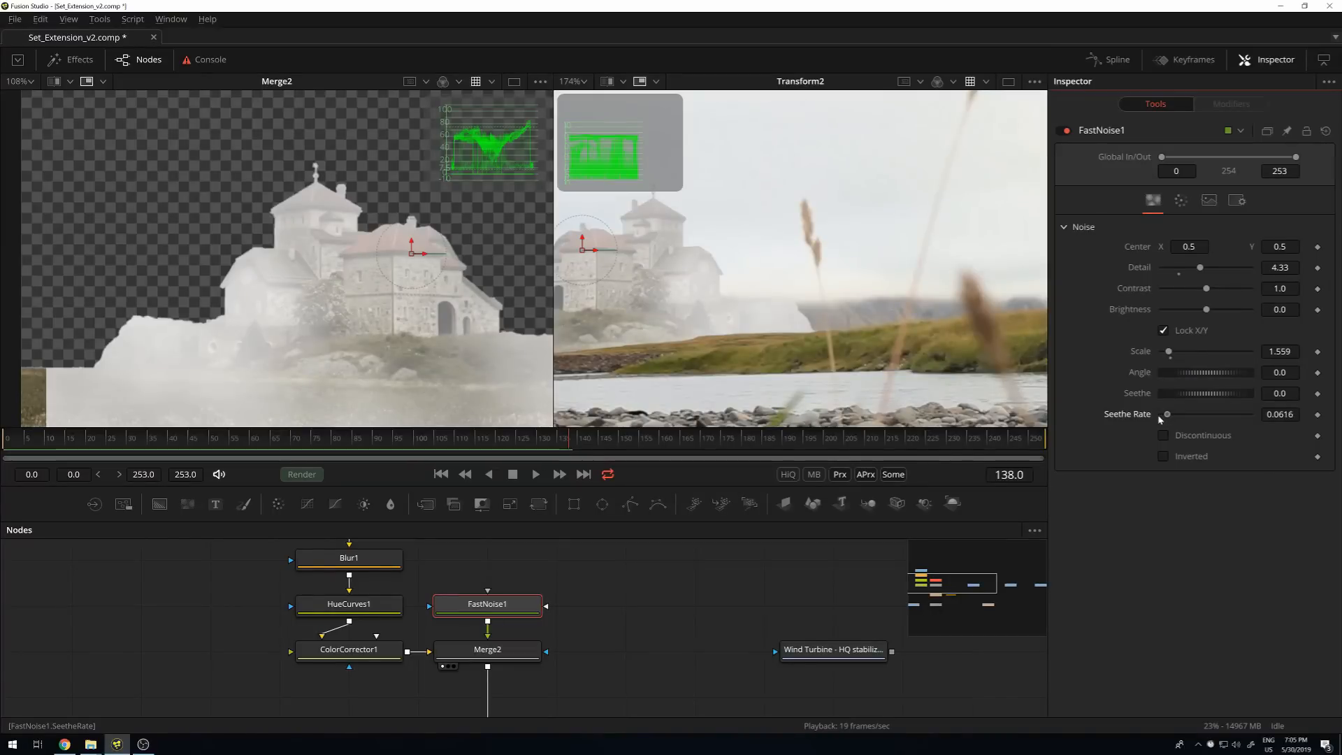
Set FastNoise1's seethe rate to 0.0064, preview the slower haze and return to frame 0.
{"action": "left_click_drag", "start_coordinate": [1158, 416], "coordinate": [1109, 418]}
{"action": "key", "text": "space"}
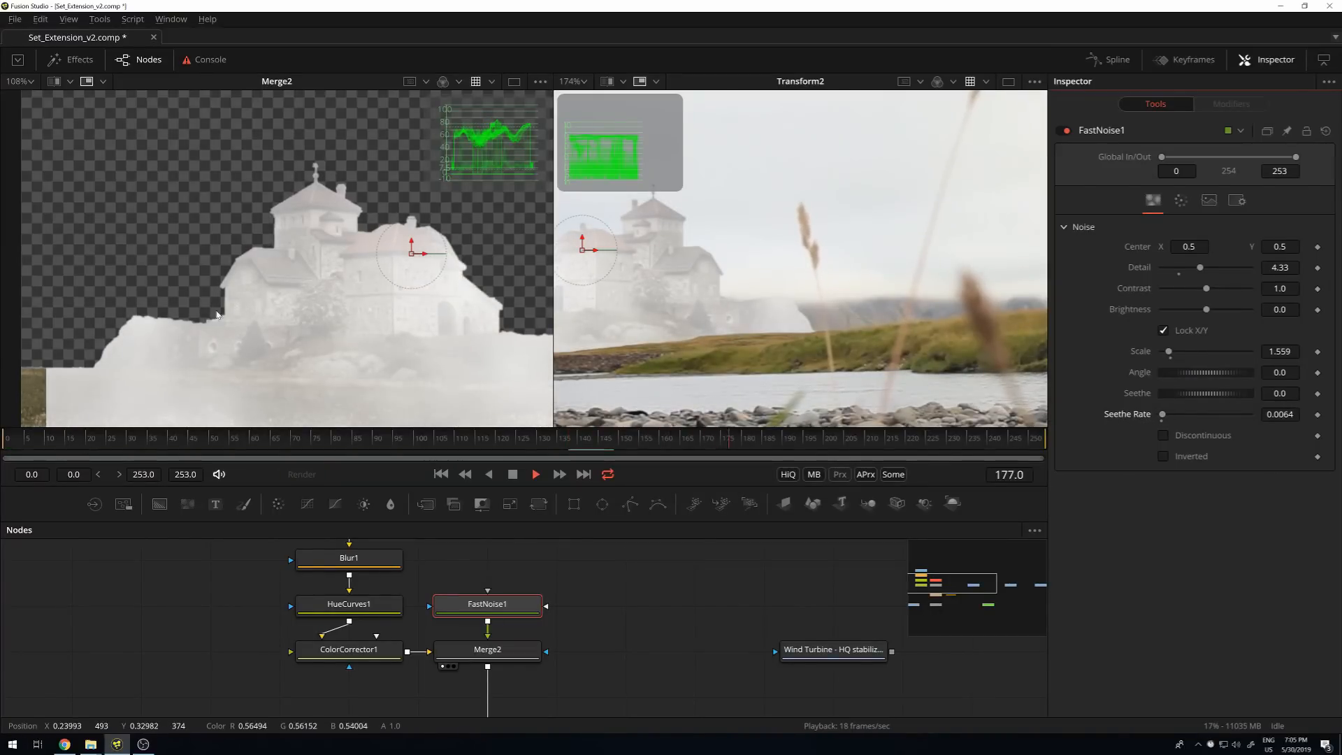
{"action": "scroll", "coordinate": [363, 294], "scroll_direction": "up", "scroll_amount": 4}
{"action": "key", "text": "space"}
{"action": "left_click", "coordinate": [19, 446]}
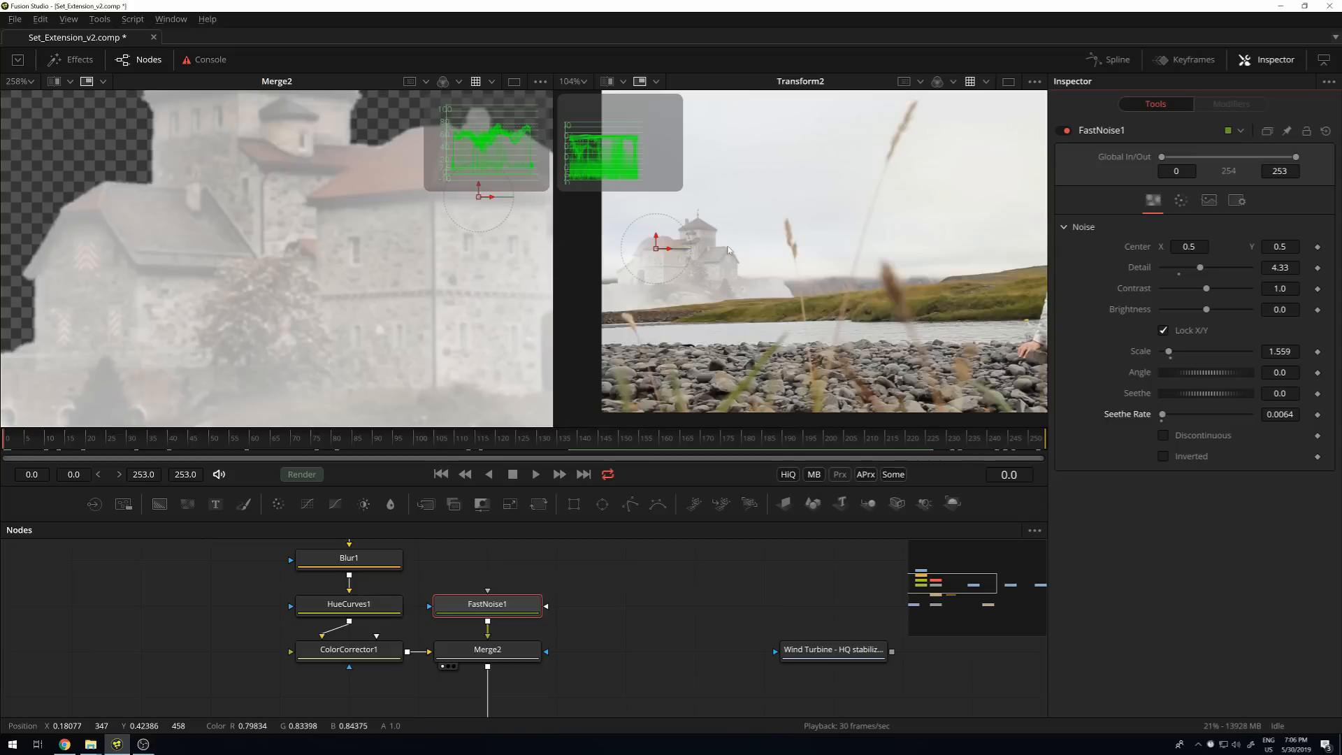
Lower Merge2's blend to 0.661 and compare the castle's haze with the surrounding landscape and sky.
{"action": "scroll", "coordinate": [758, 248], "scroll_direction": "down", "scroll_amount": 2}
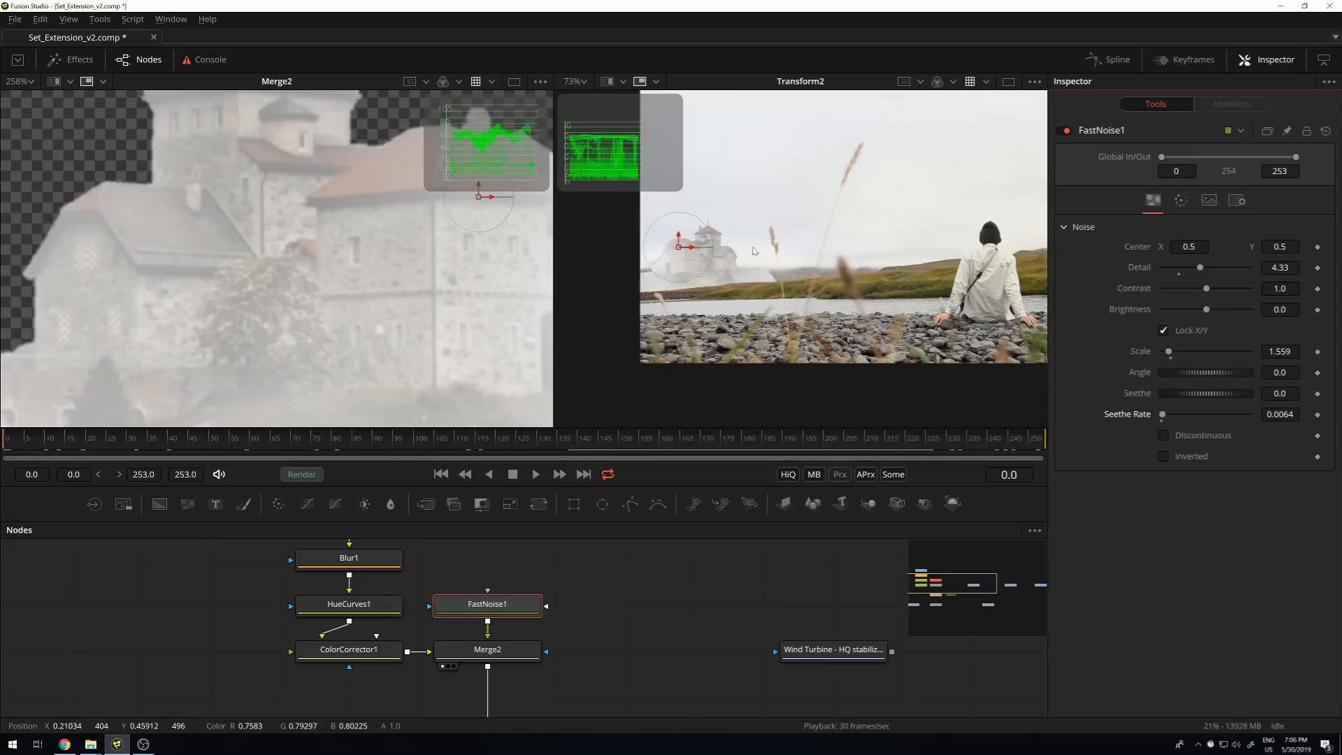
{"action": "left_click", "coordinate": [512, 657]}
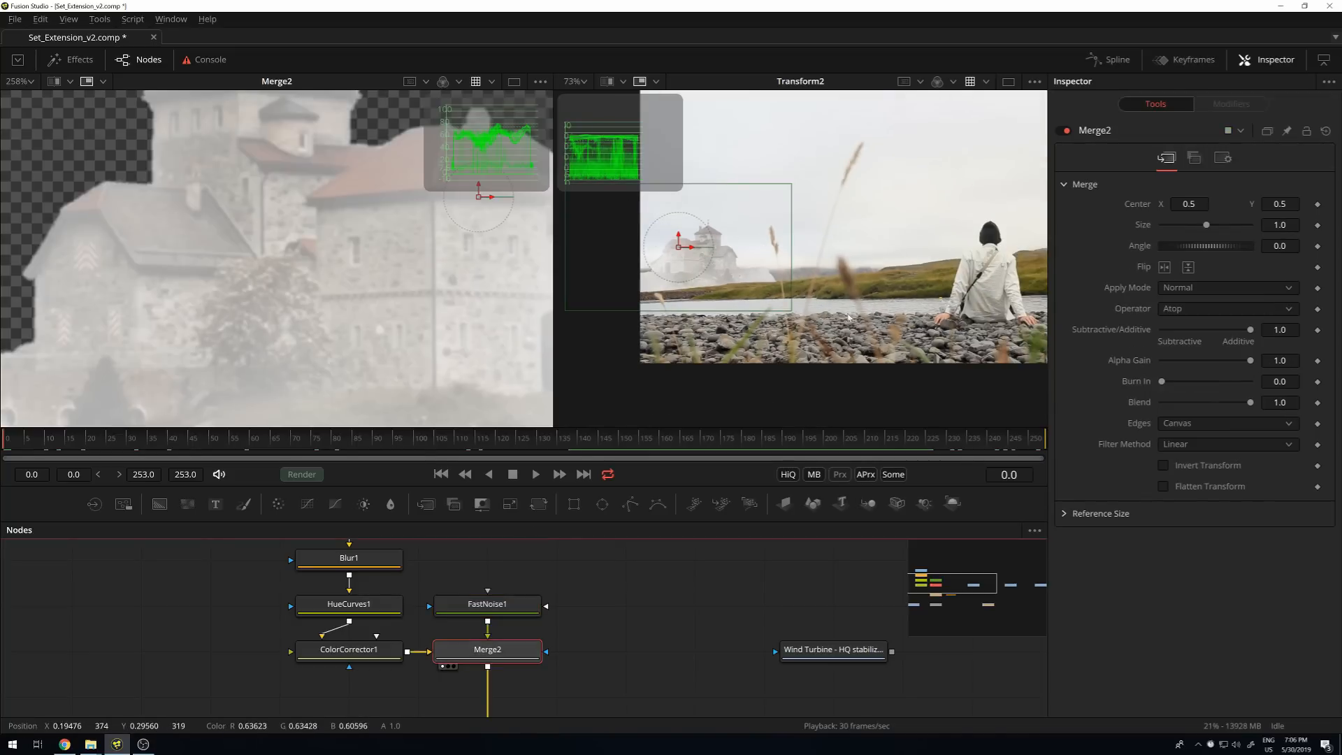
{"action": "left_click_drag", "start_coordinate": [1249, 404], "coordinate": [1219, 414]}
{"action": "scroll", "coordinate": [774, 269], "scroll_direction": "up", "scroll_amount": 6}
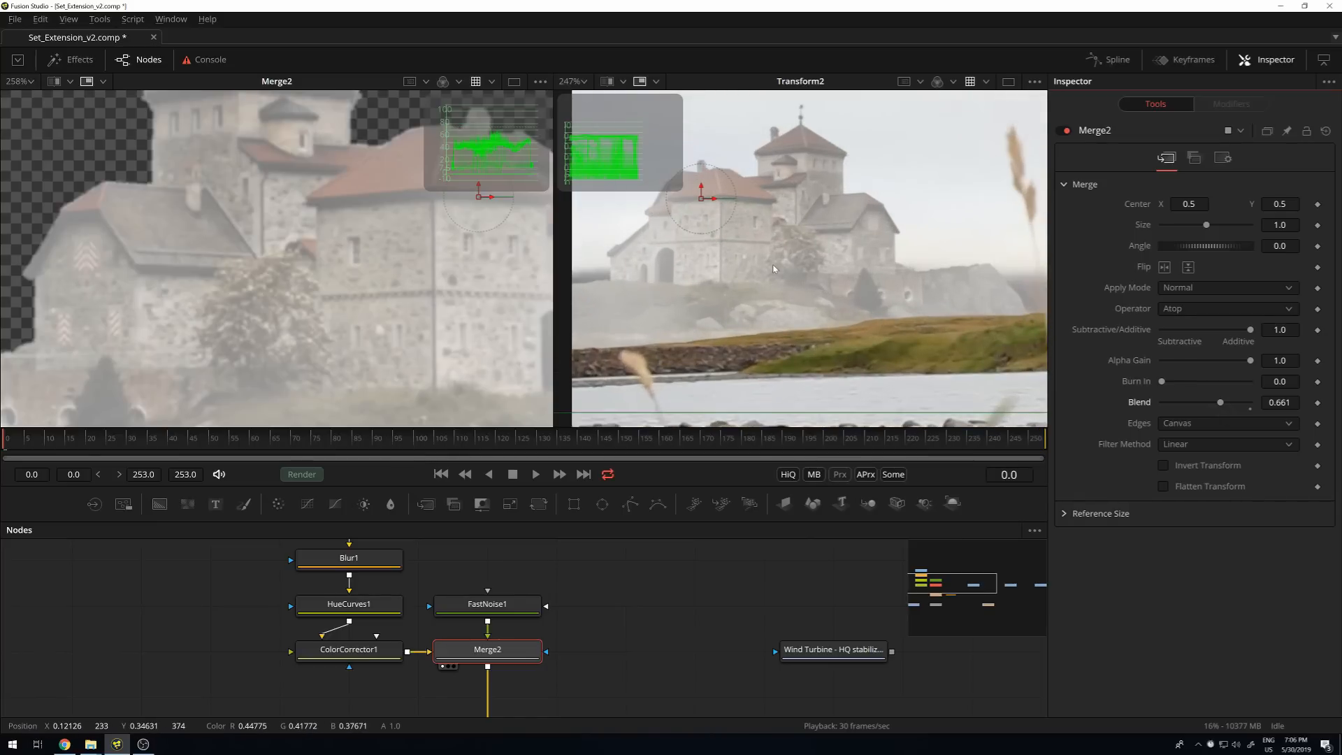
{"action": "scroll", "coordinate": [860, 227], "scroll_direction": "down", "scroll_amount": 3}
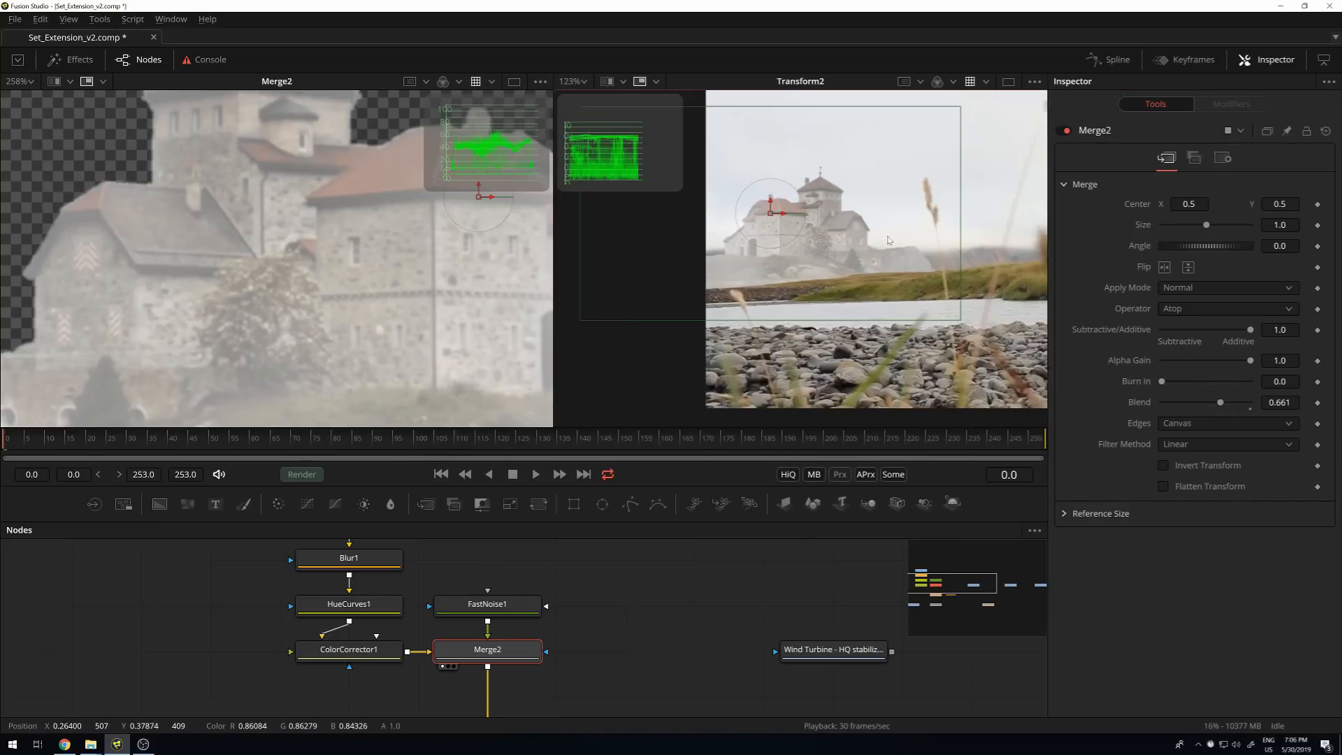
{"action": "left_click_drag", "start_coordinate": [946, 235], "coordinate": [801, 299]}
{"action": "scroll", "coordinate": [644, 246], "scroll_direction": "up", "scroll_amount": 3}
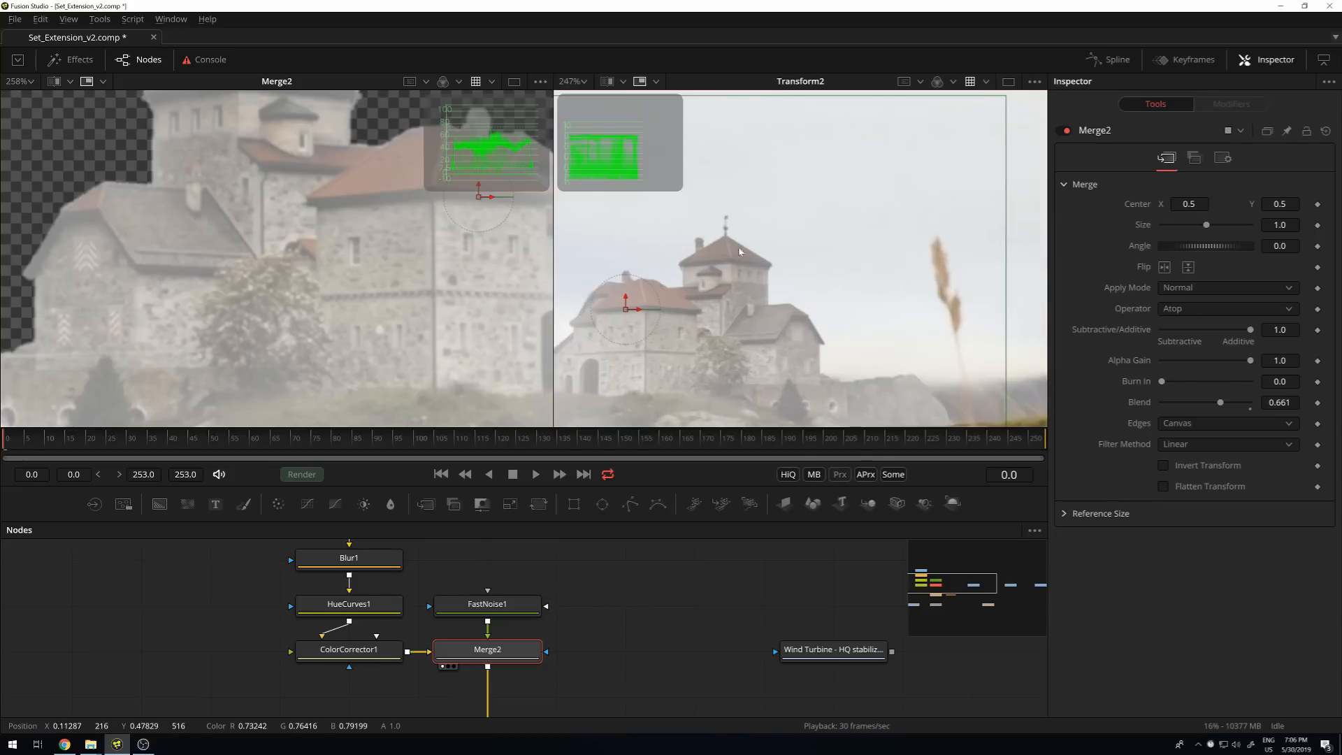
{"action": "left_click_drag", "start_coordinate": [965, 263], "coordinate": [792, 308]}
Open FastNoise1's color settings and view the noise on its own beside the composite.
{"action": "left_click", "coordinate": [503, 606]}
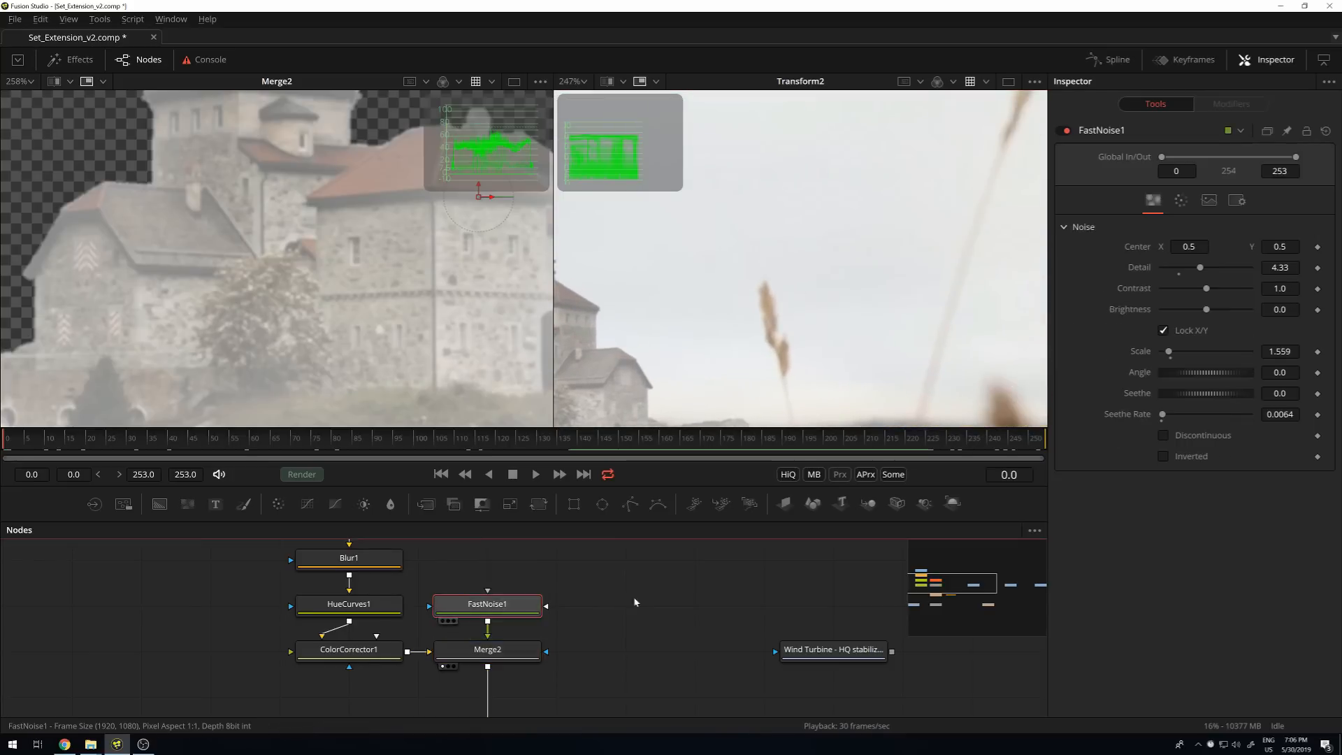
{"action": "scroll", "coordinate": [899, 240], "scroll_direction": "down", "scroll_amount": 4}
{"action": "left_click_drag", "start_coordinate": [899, 240], "coordinate": [839, 293]}
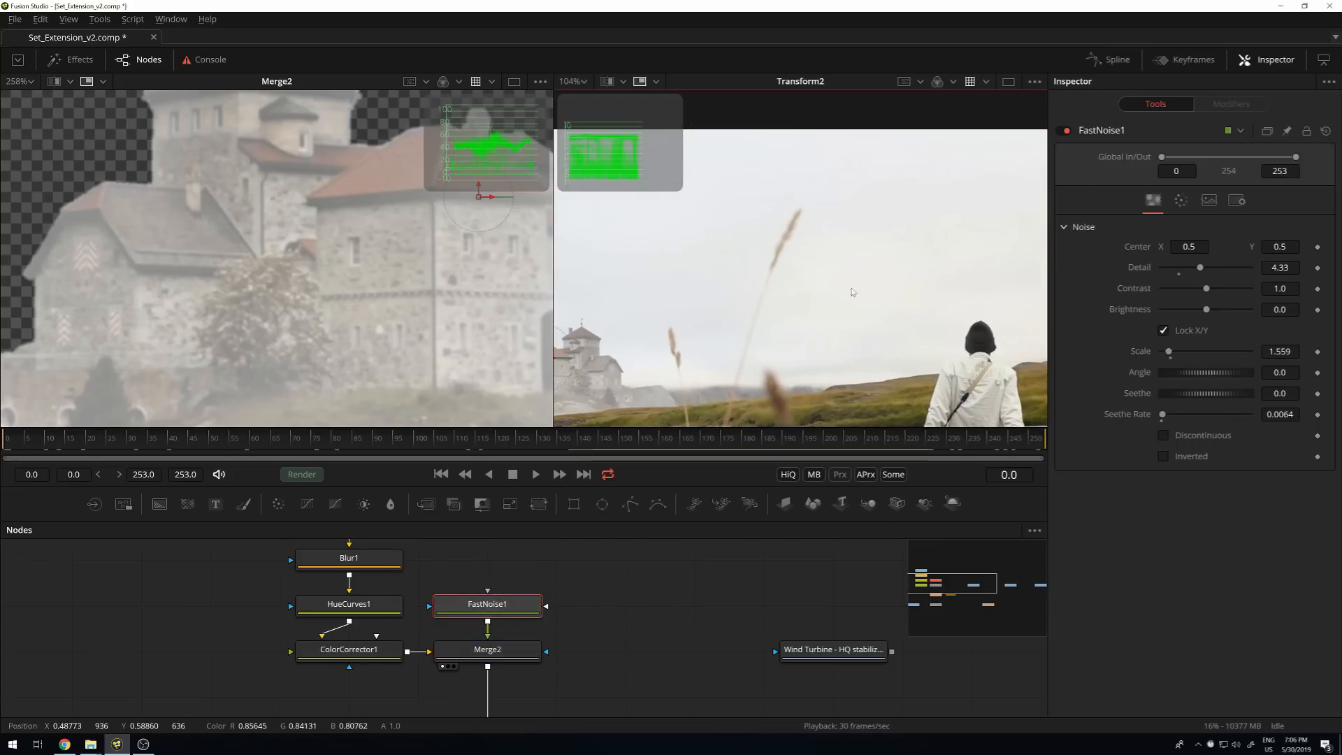
{"action": "left_click_drag", "start_coordinate": [720, 292], "coordinate": [840, 297]}
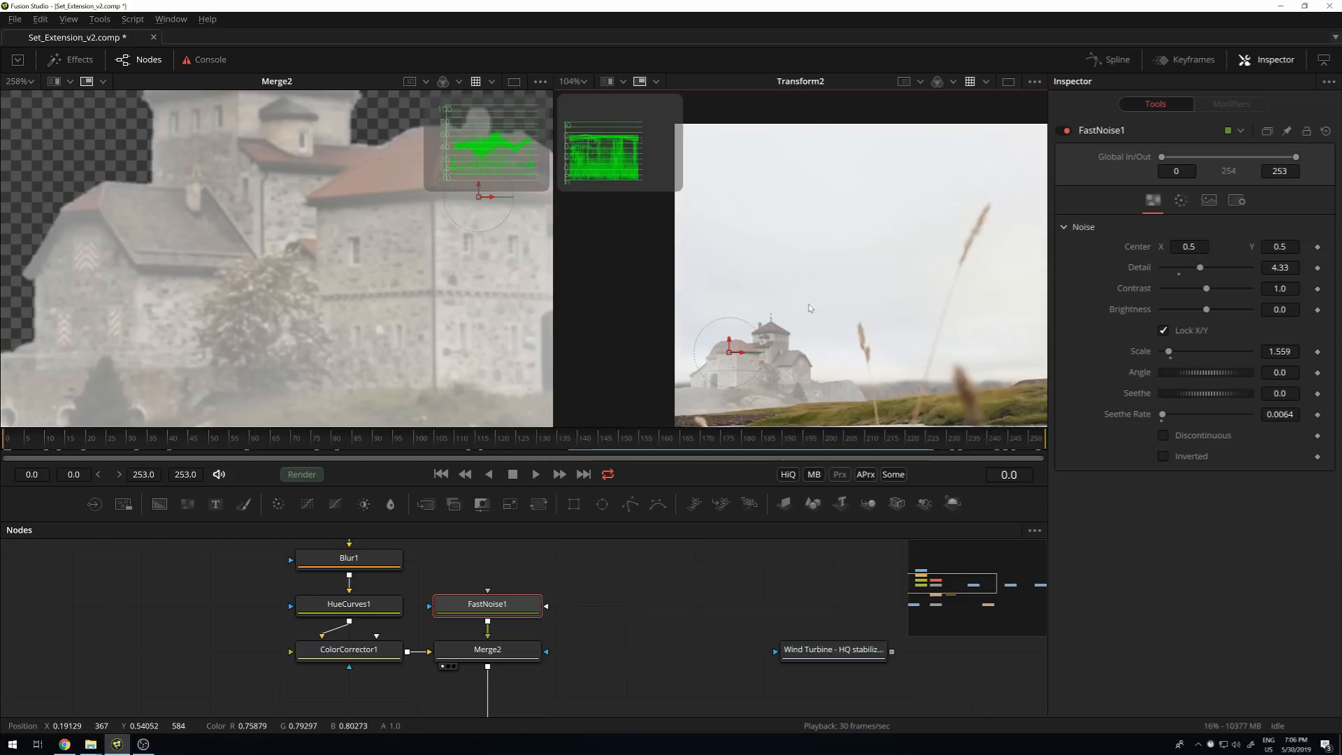
{"action": "left_click", "coordinate": [1182, 202]}
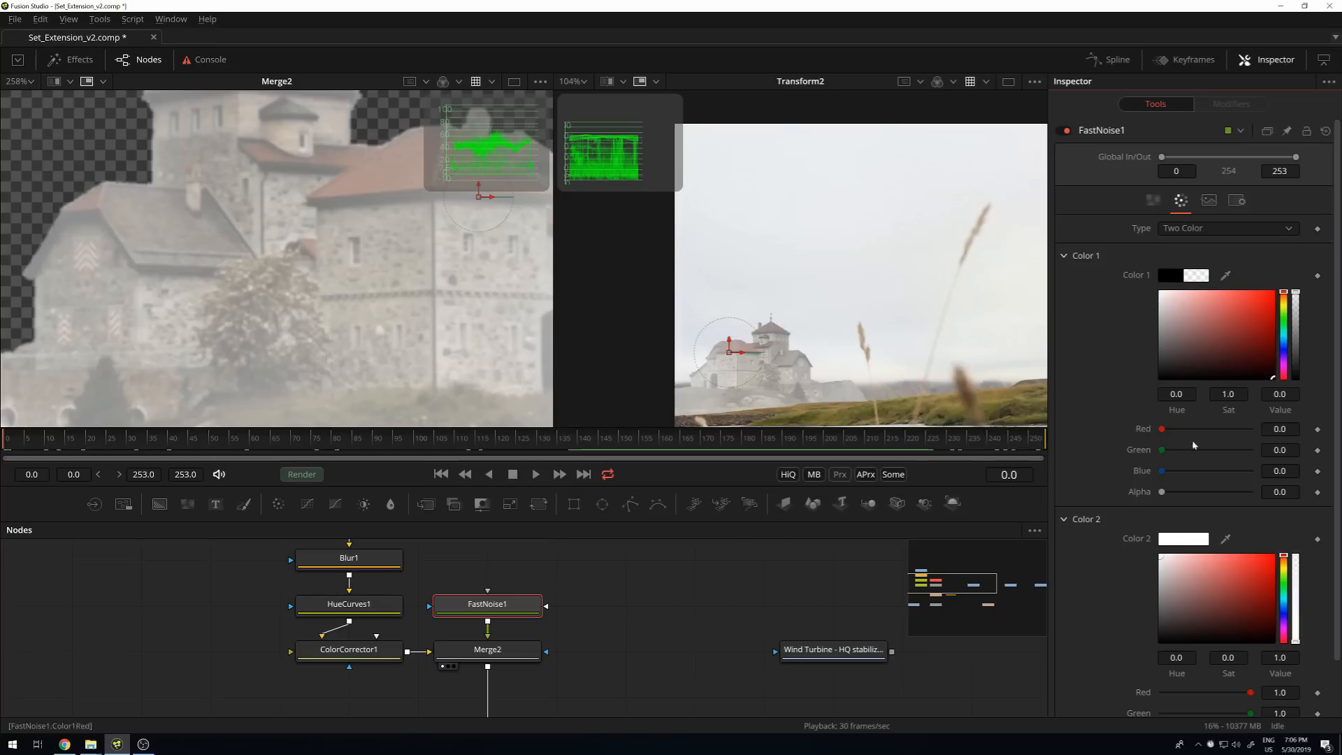
{"action": "scroll", "coordinate": [1121, 328], "scroll_direction": "down", "scroll_amount": 1}
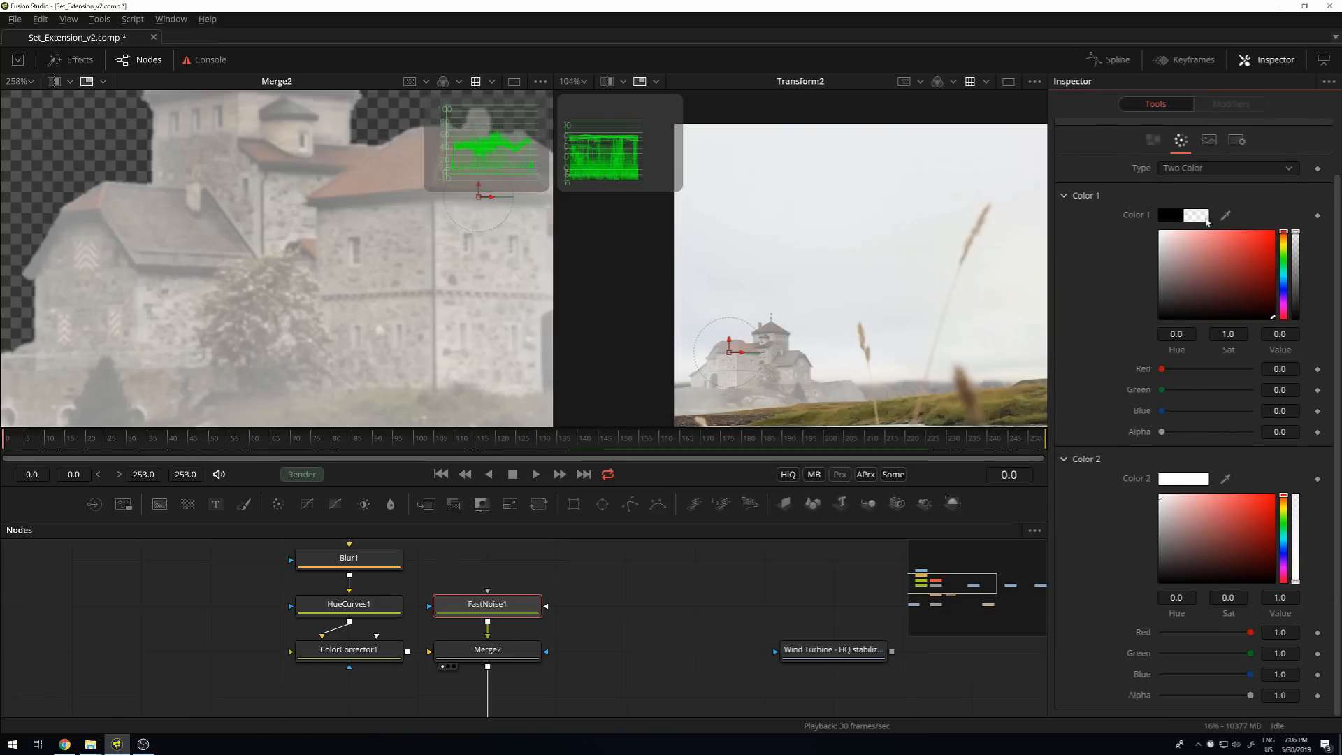
{"action": "left_click", "coordinate": [514, 605]}
{"action": "key", "text": "1"}
{"action": "scroll", "coordinate": [314, 237], "scroll_direction": "down", "scroll_amount": 4}
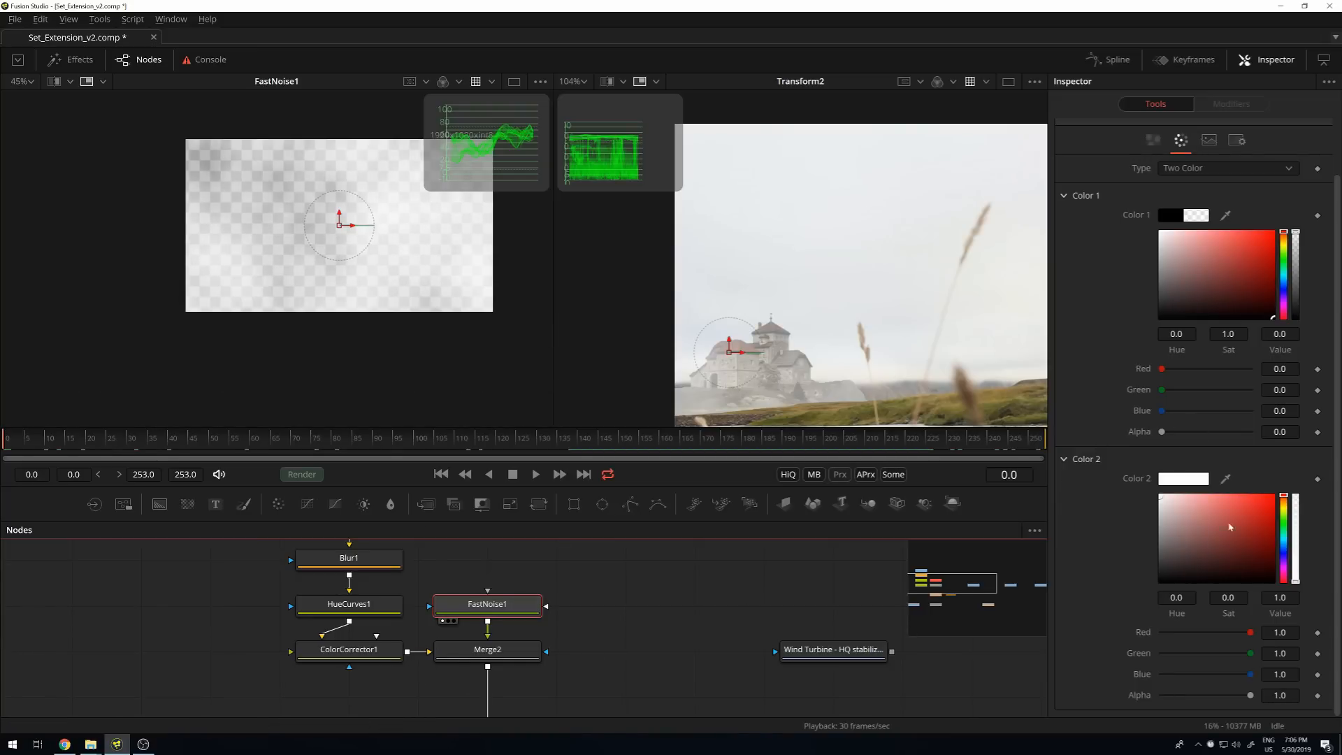
Set FastNoise1's Color 2 to the light grey sampled from the sky near the castle and check the tinted haze.
{"action": "left_click_drag", "start_coordinate": [1228, 480], "coordinate": [869, 248]}
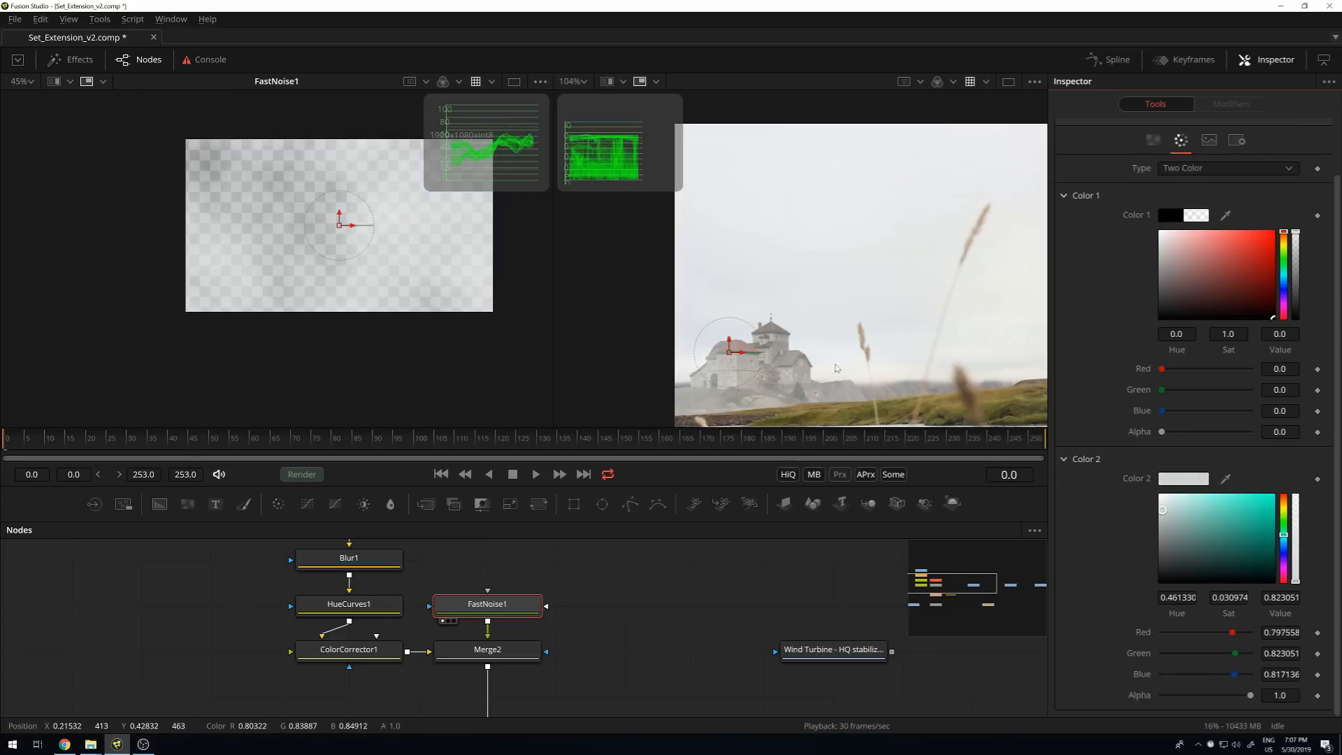
{"action": "scroll", "coordinate": [784, 374], "scroll_direction": "up", "scroll_amount": 5}
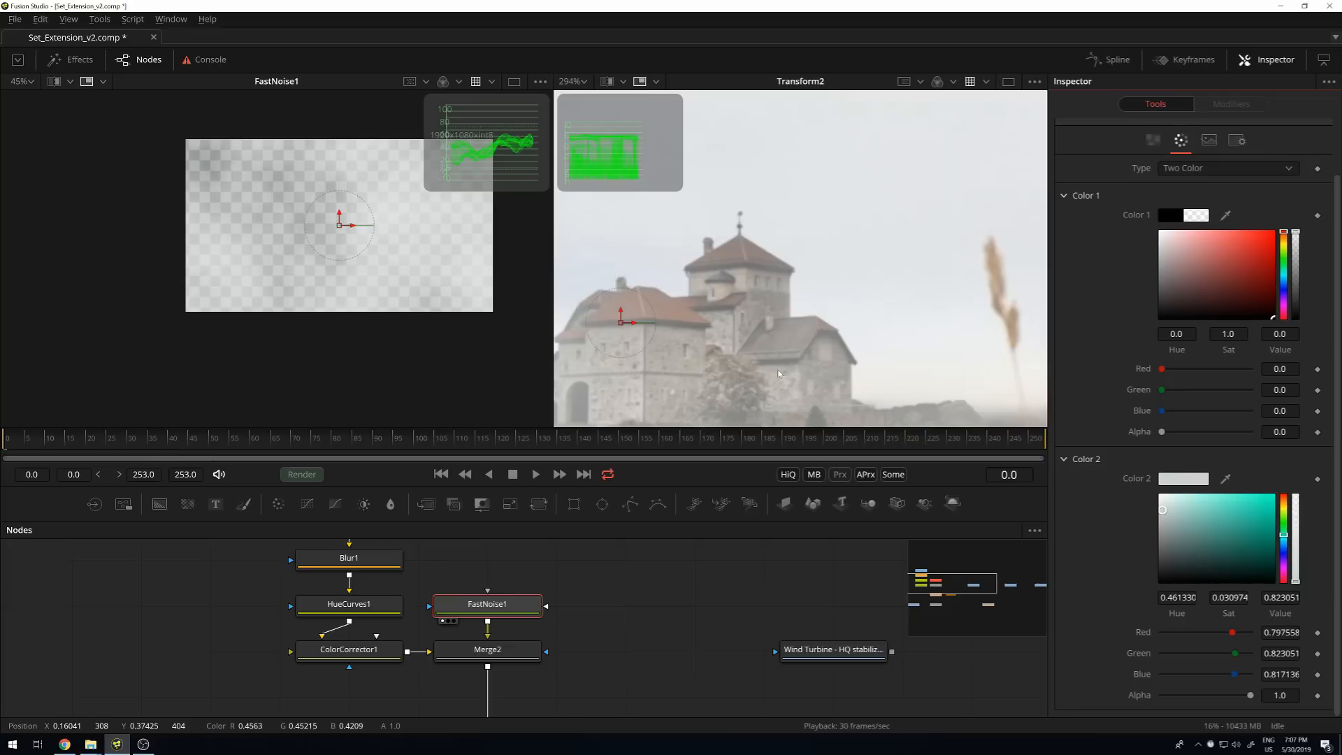
{"action": "scroll", "coordinate": [750, 325], "scroll_direction": "down", "scroll_amount": 3}
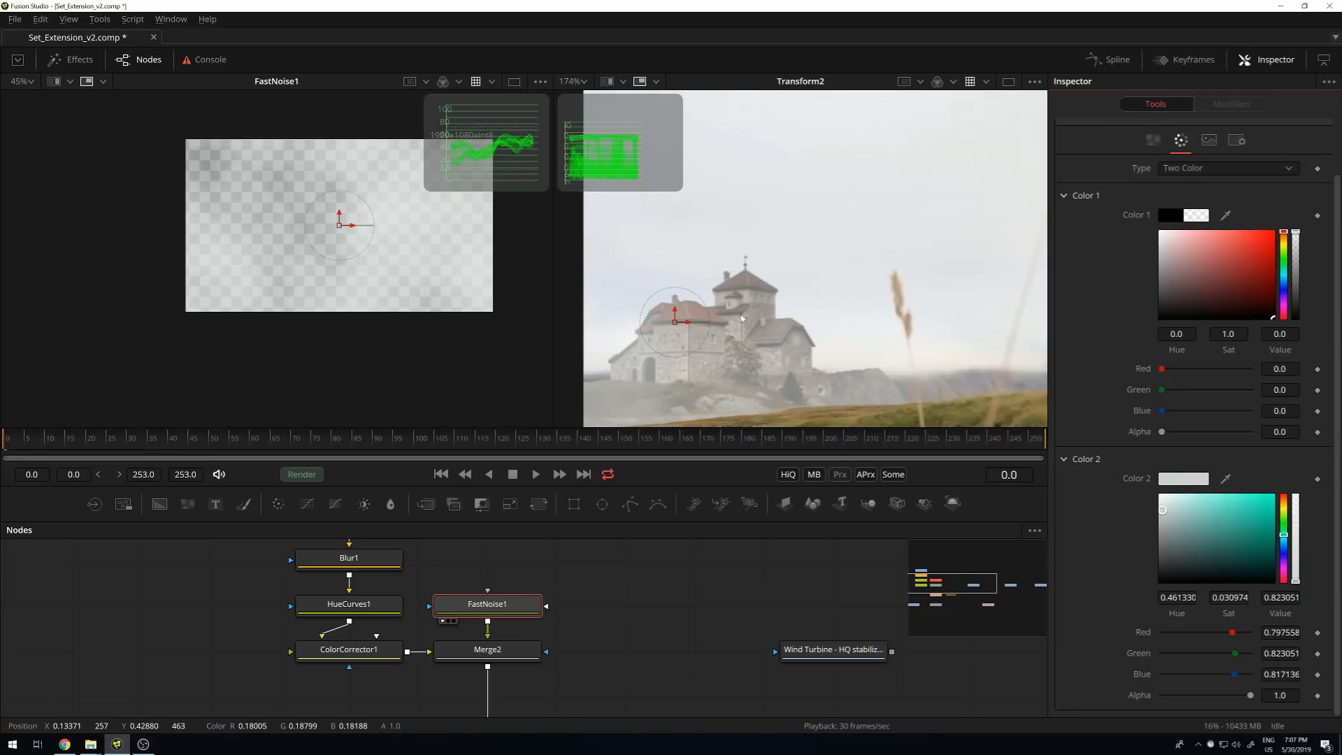
{"action": "scroll", "coordinate": [739, 315], "scroll_direction": "down", "scroll_amount": 2}
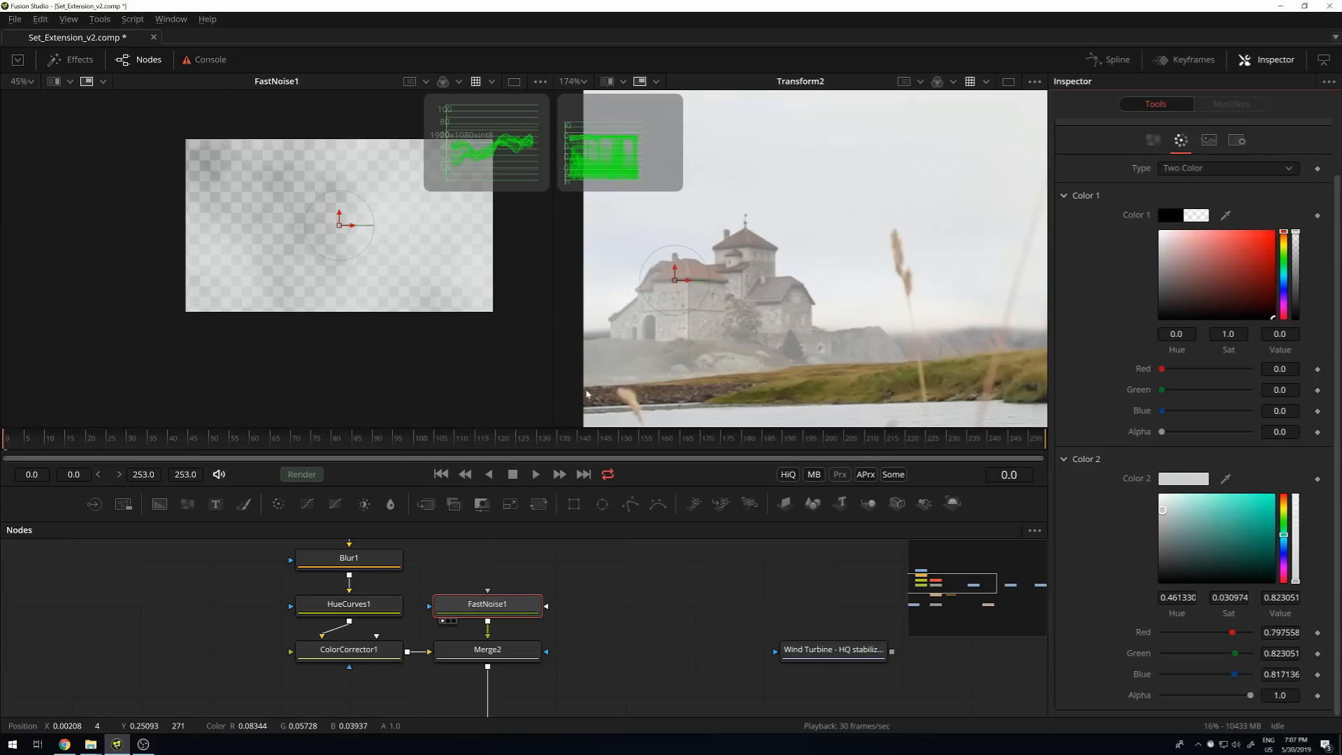
{"action": "scroll", "coordinate": [586, 394], "scroll_direction": "up", "scroll_amount": 4}
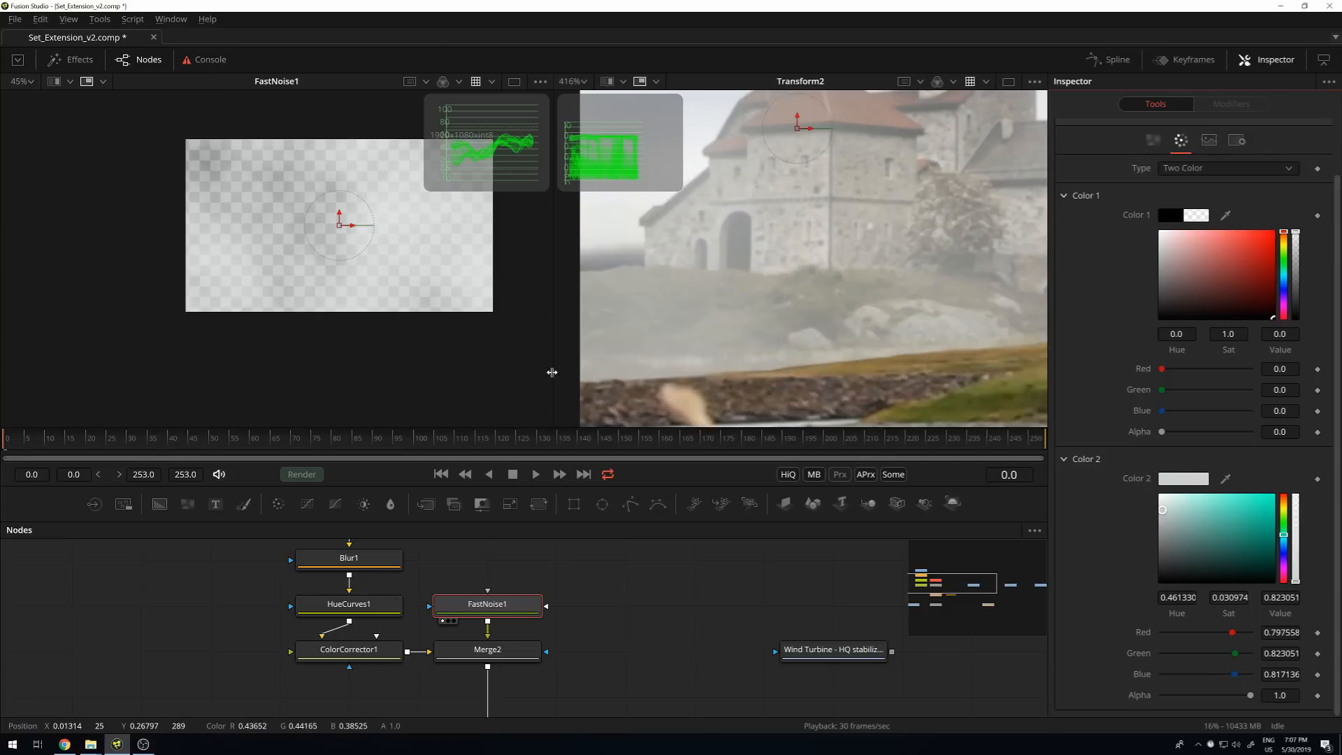
{"action": "scroll", "coordinate": [859, 299], "scroll_direction": "down", "scroll_amount": 3}
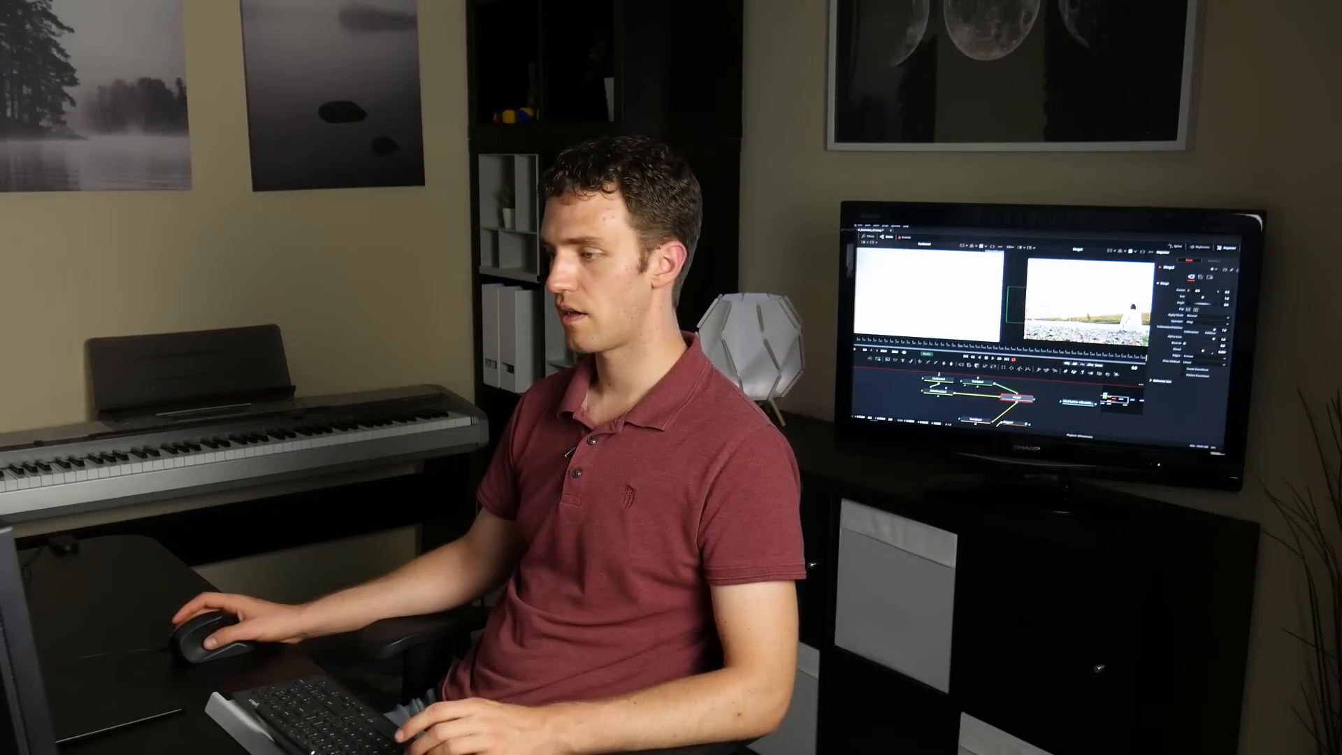
Add a polygon mask node in the empty graph area next to Merge2.
{"action": "scroll", "coordinate": [1081, 300], "scroll_direction": "up", "scroll_amount": 2}
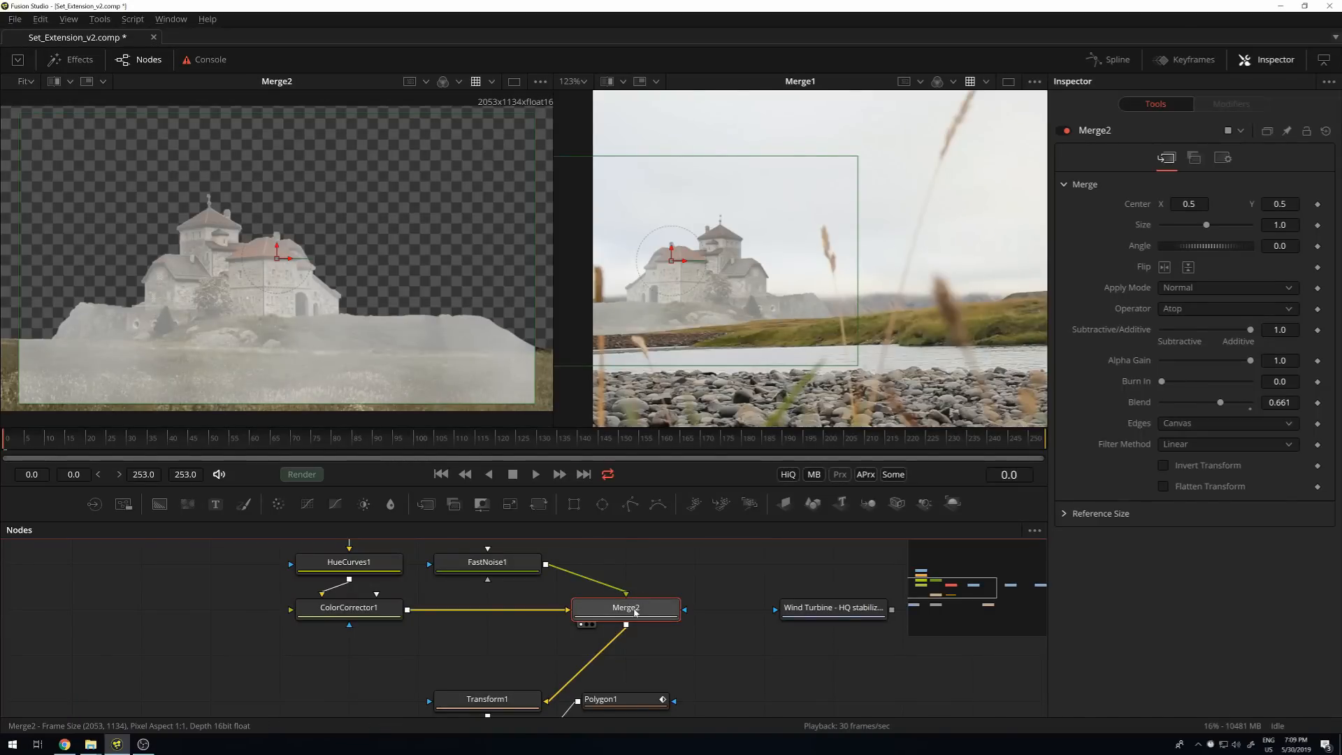
{"action": "left_click_drag", "start_coordinate": [722, 601], "coordinate": [490, 631]}
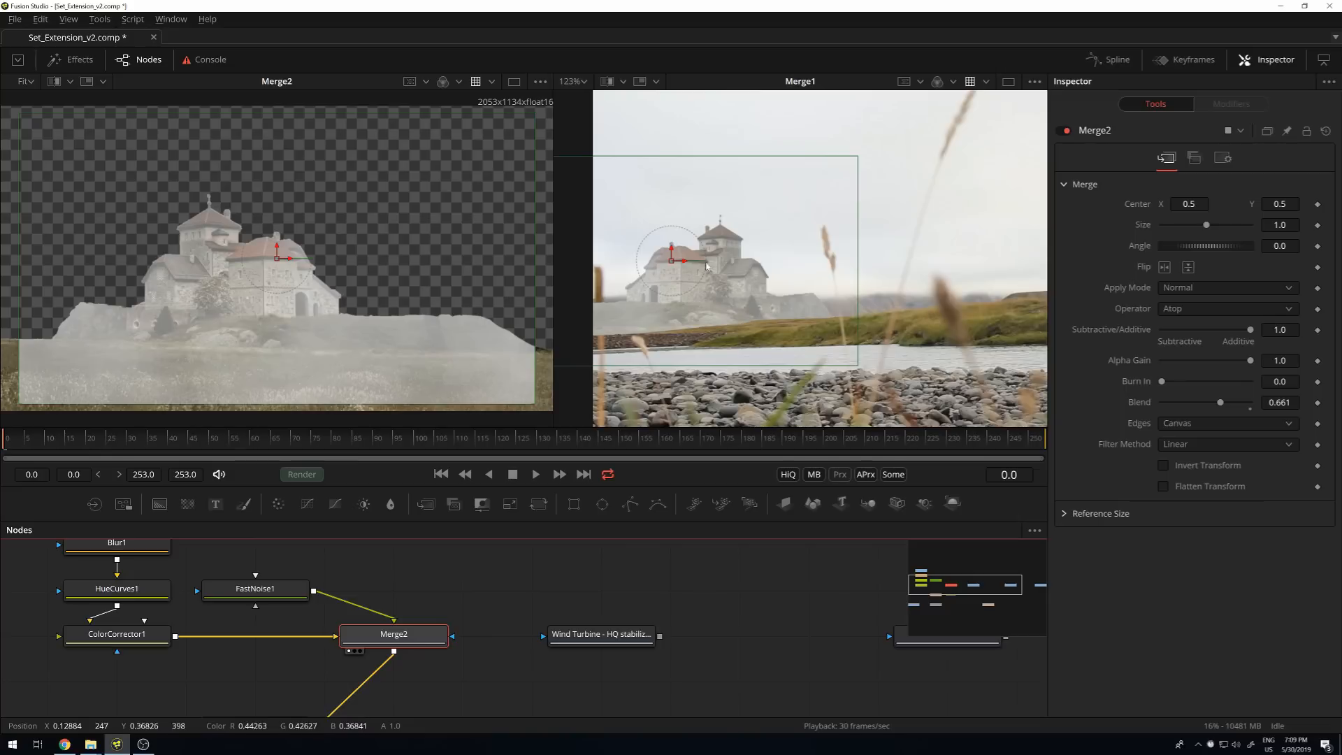
{"action": "scroll", "coordinate": [735, 331], "scroll_direction": "up", "scroll_amount": 2}
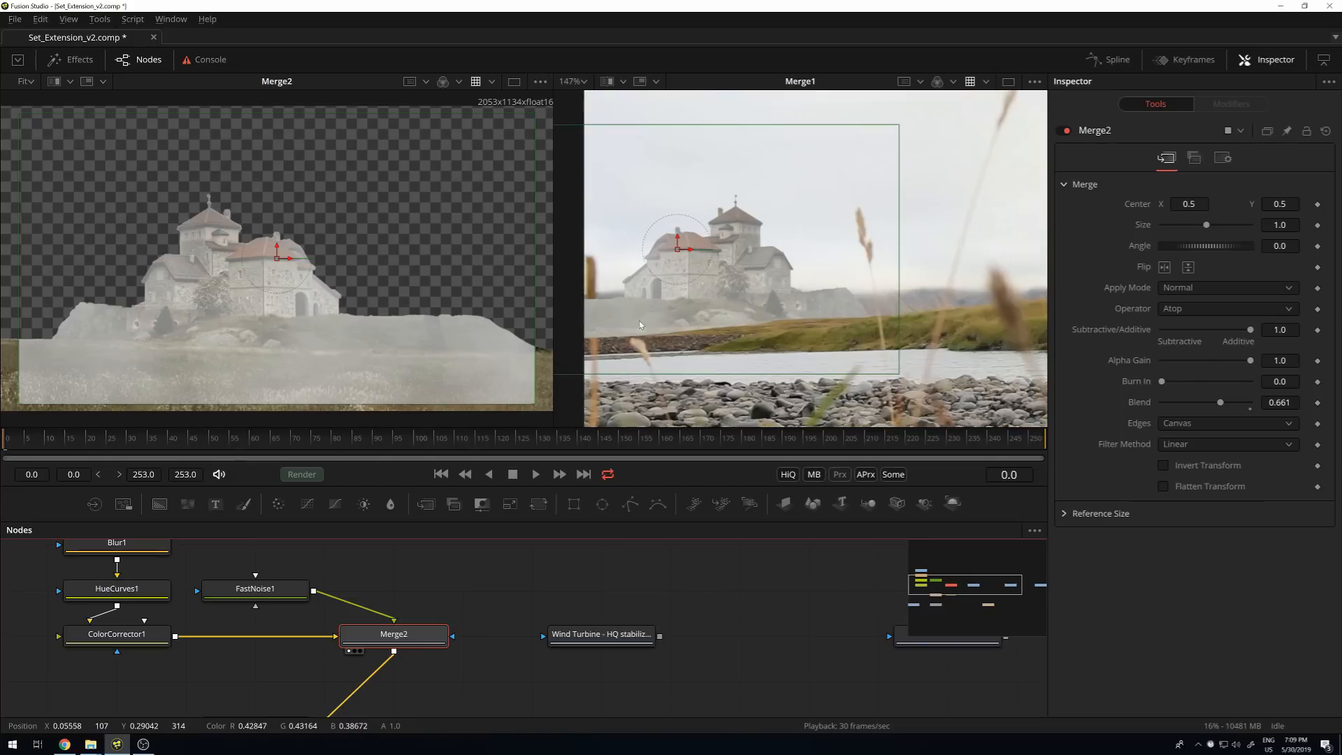
{"action": "left_click", "coordinate": [450, 594]}
{"action": "left_click", "coordinate": [628, 503]}
Draw Polygon2 around the castle with its lower edge following the hill's ground line, and connect it as Merge2's mask.
{"action": "scroll", "coordinate": [56, 303], "scroll_direction": "up", "scroll_amount": 4}
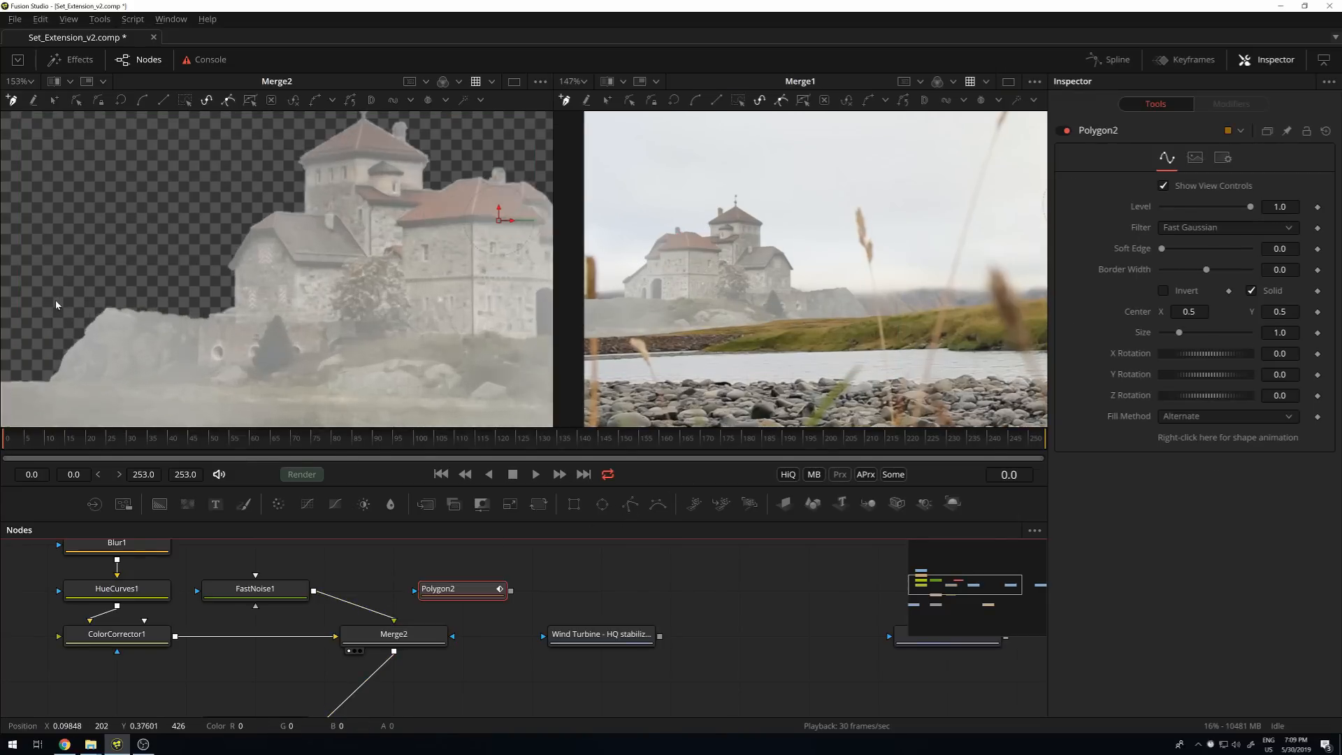
{"action": "scroll", "coordinate": [126, 323], "scroll_direction": "down", "scroll_amount": 2}
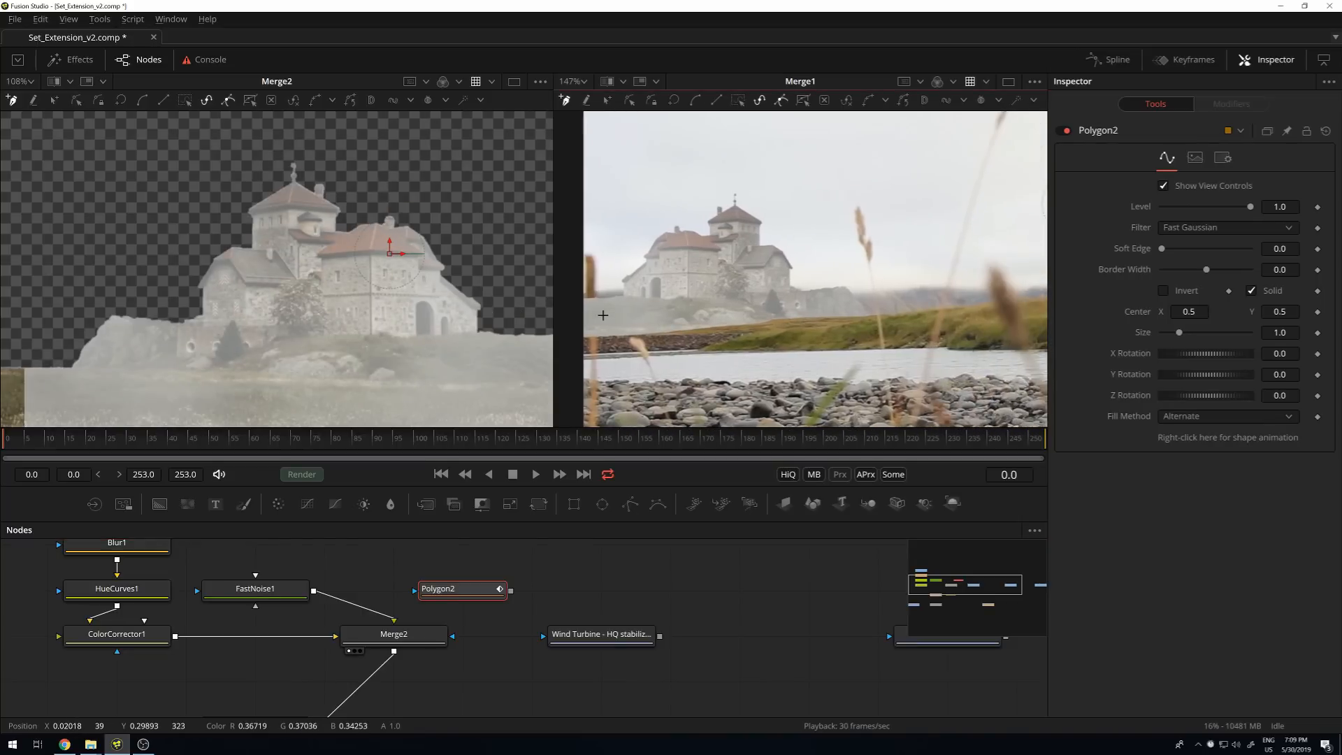
{"action": "left_click_drag", "start_coordinate": [238, 324], "coordinate": [71, 269]}
{"action": "left_click_drag", "start_coordinate": [359, 303], "coordinate": [300, 297]}
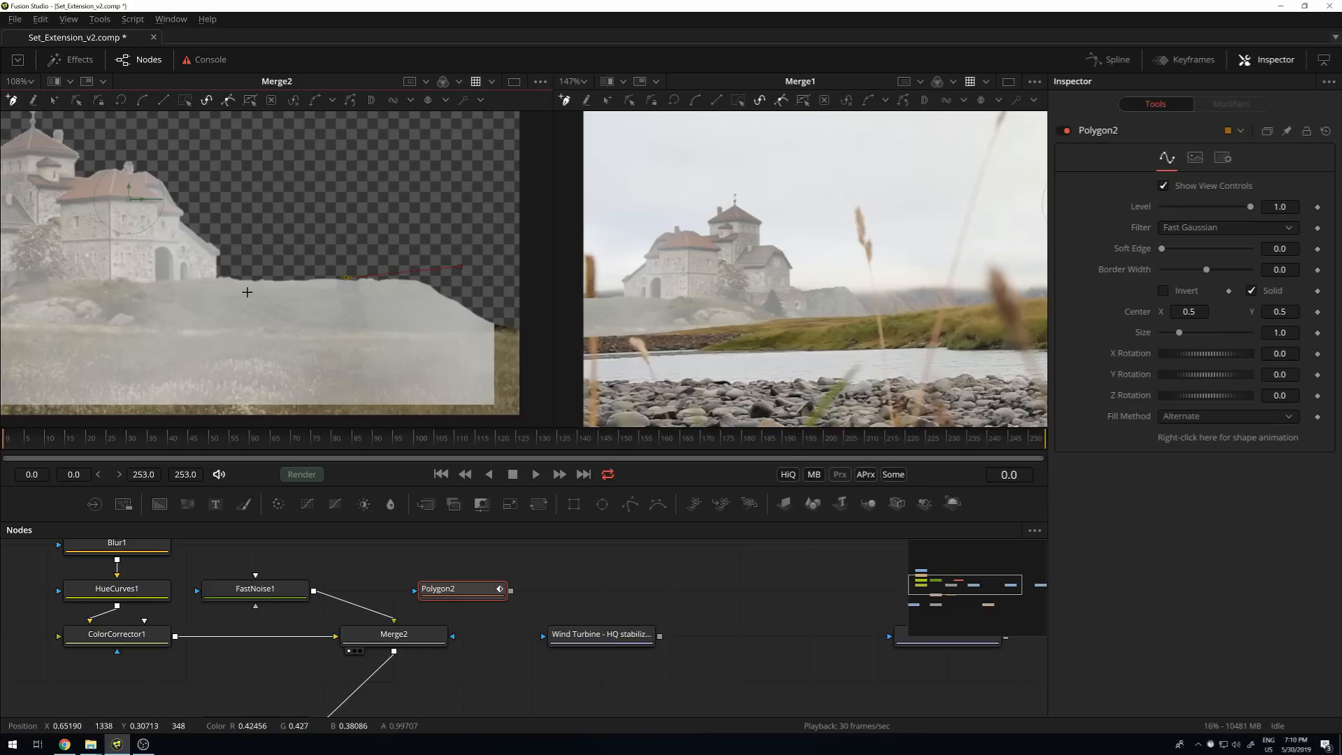
{"action": "left_click_drag", "start_coordinate": [116, 307], "coordinate": [420, 299]}
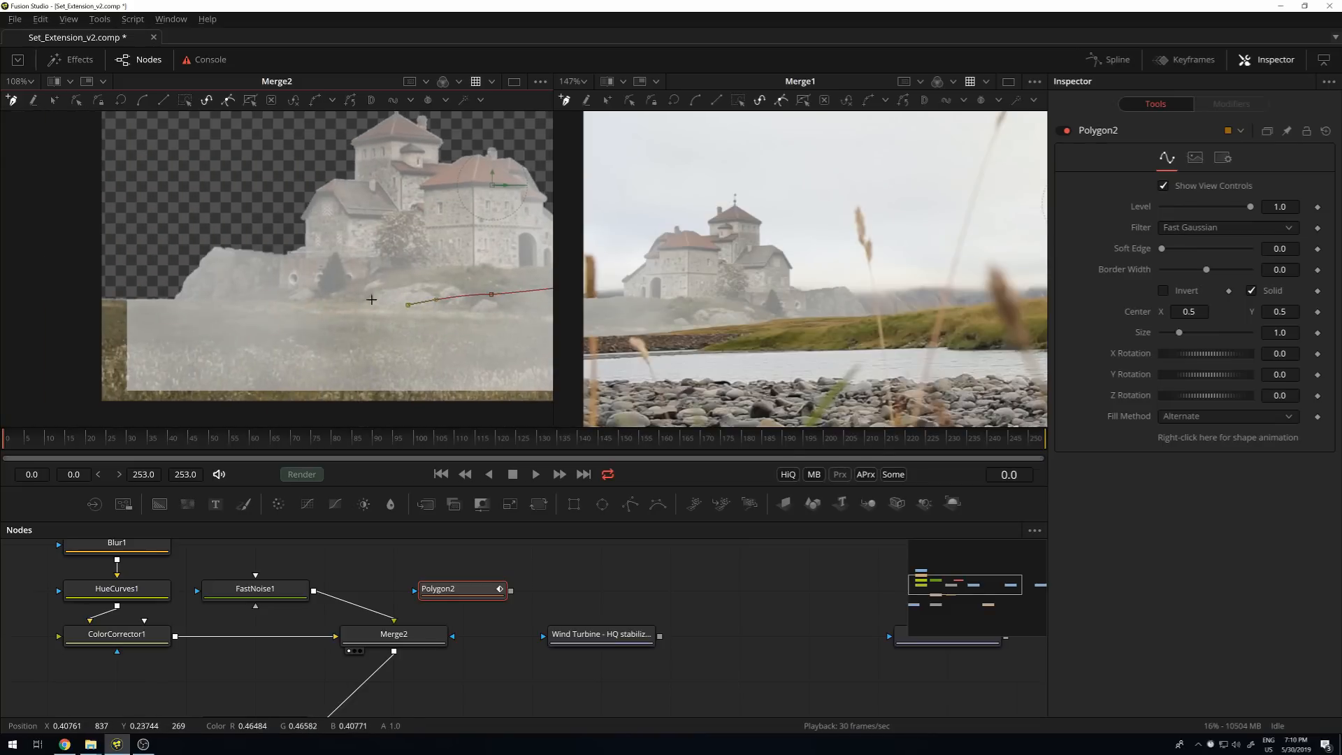
{"action": "left_click_drag", "start_coordinate": [182, 299], "coordinate": [136, 311]}
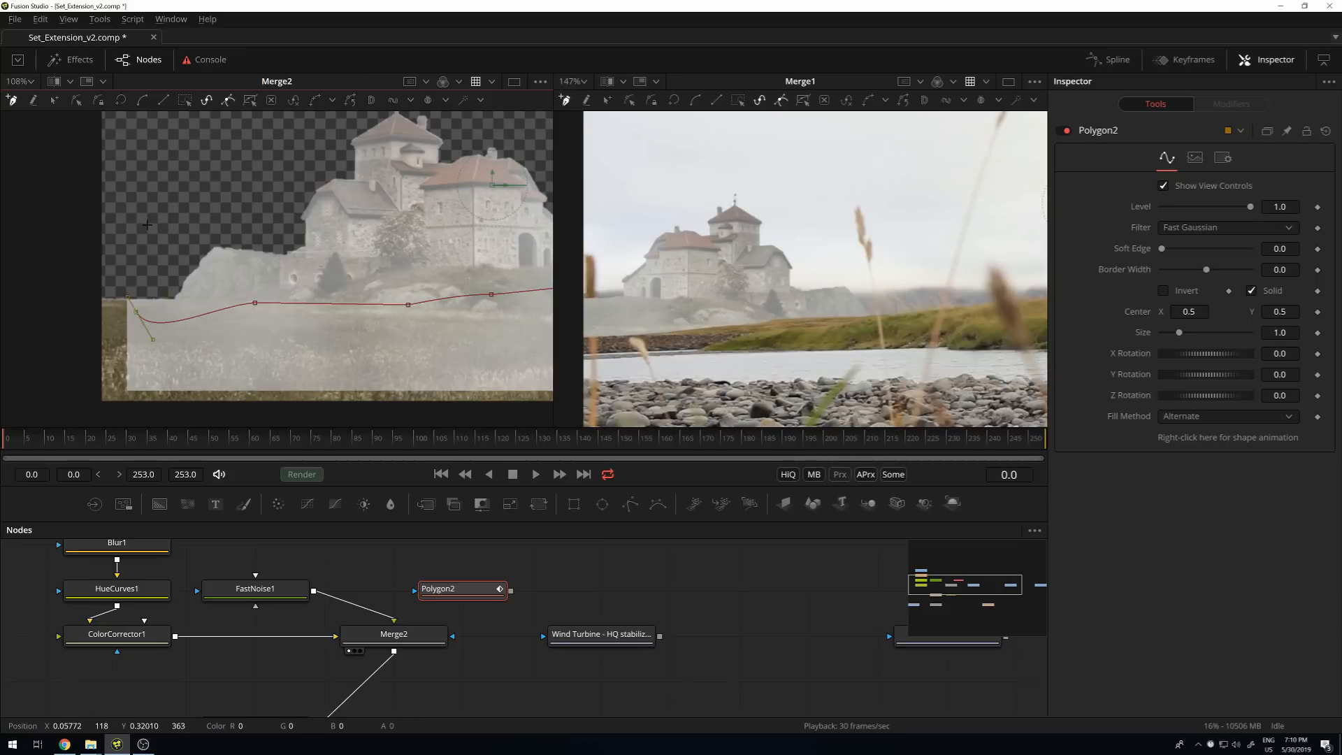
{"action": "scroll", "coordinate": [147, 224], "scroll_direction": "down", "scroll_amount": 4}
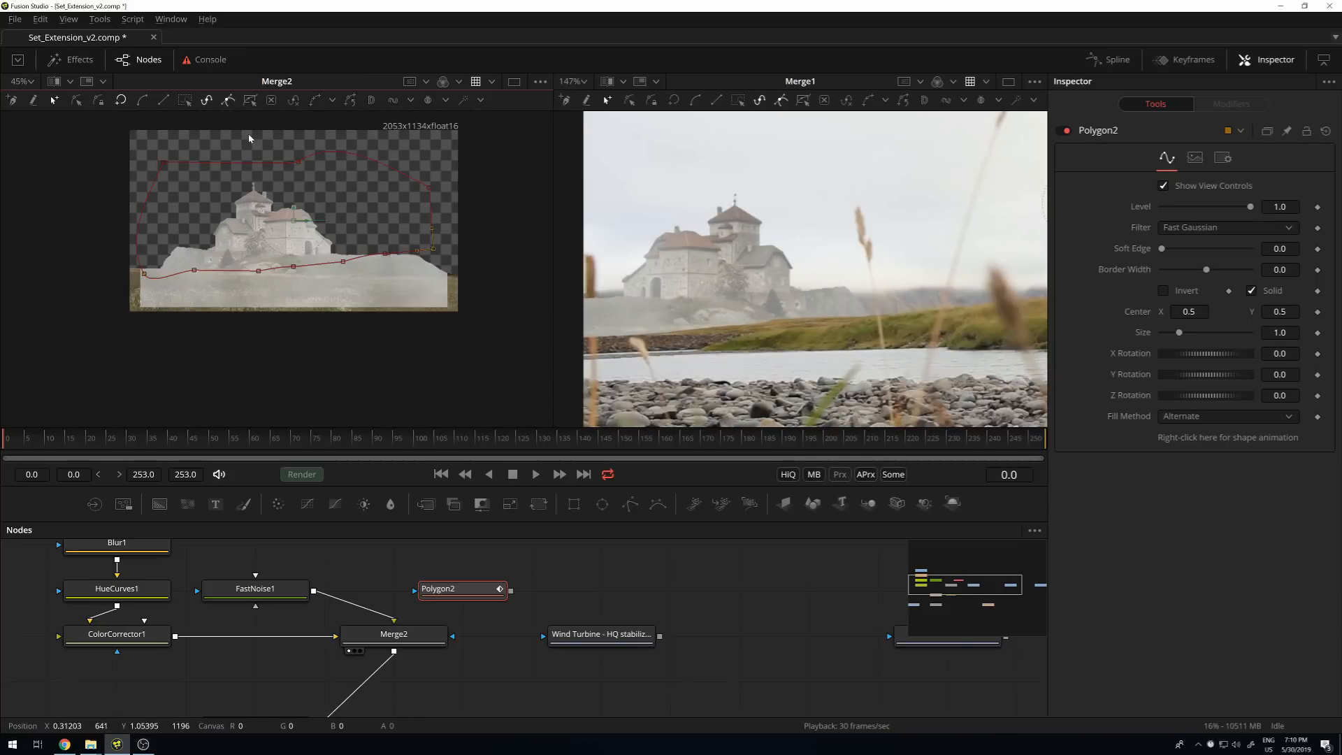
{"action": "left_click_drag", "start_coordinate": [297, 165], "coordinate": [287, 142]}
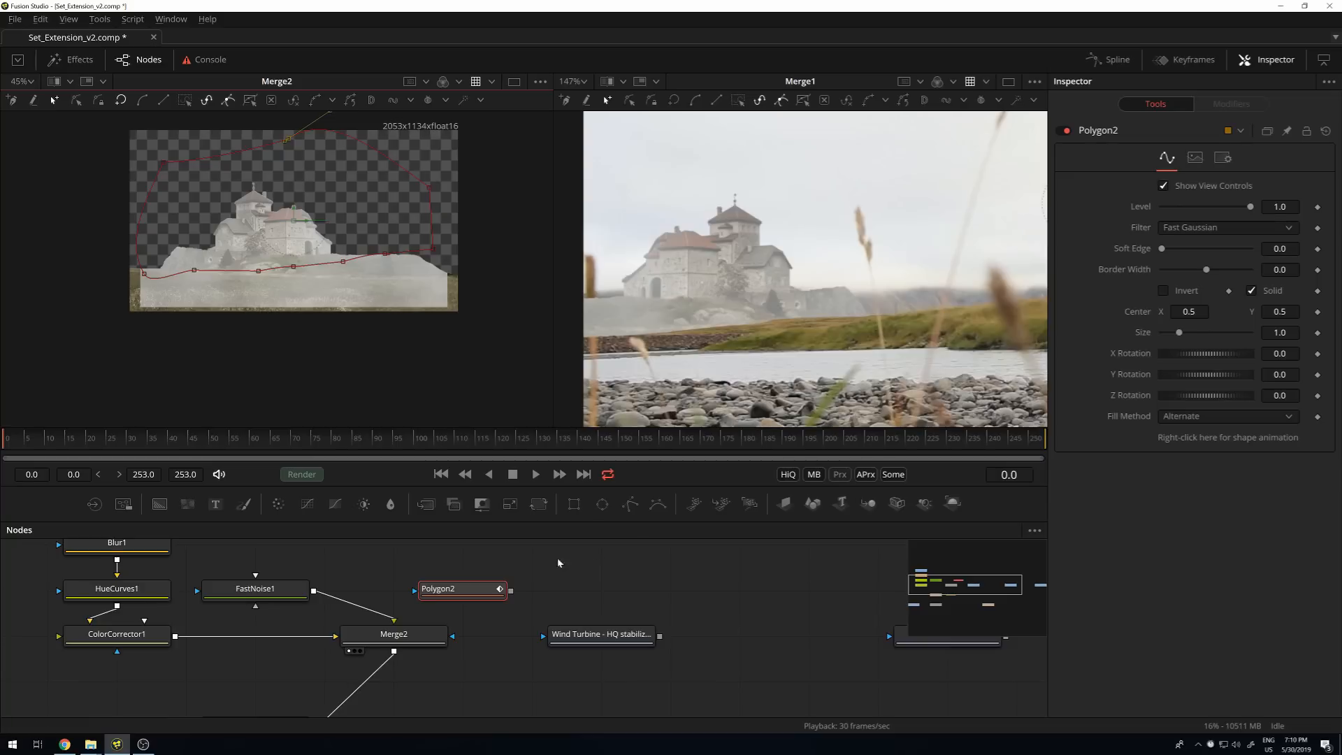
{"action": "left_click_drag", "start_coordinate": [511, 590], "coordinate": [453, 636]}
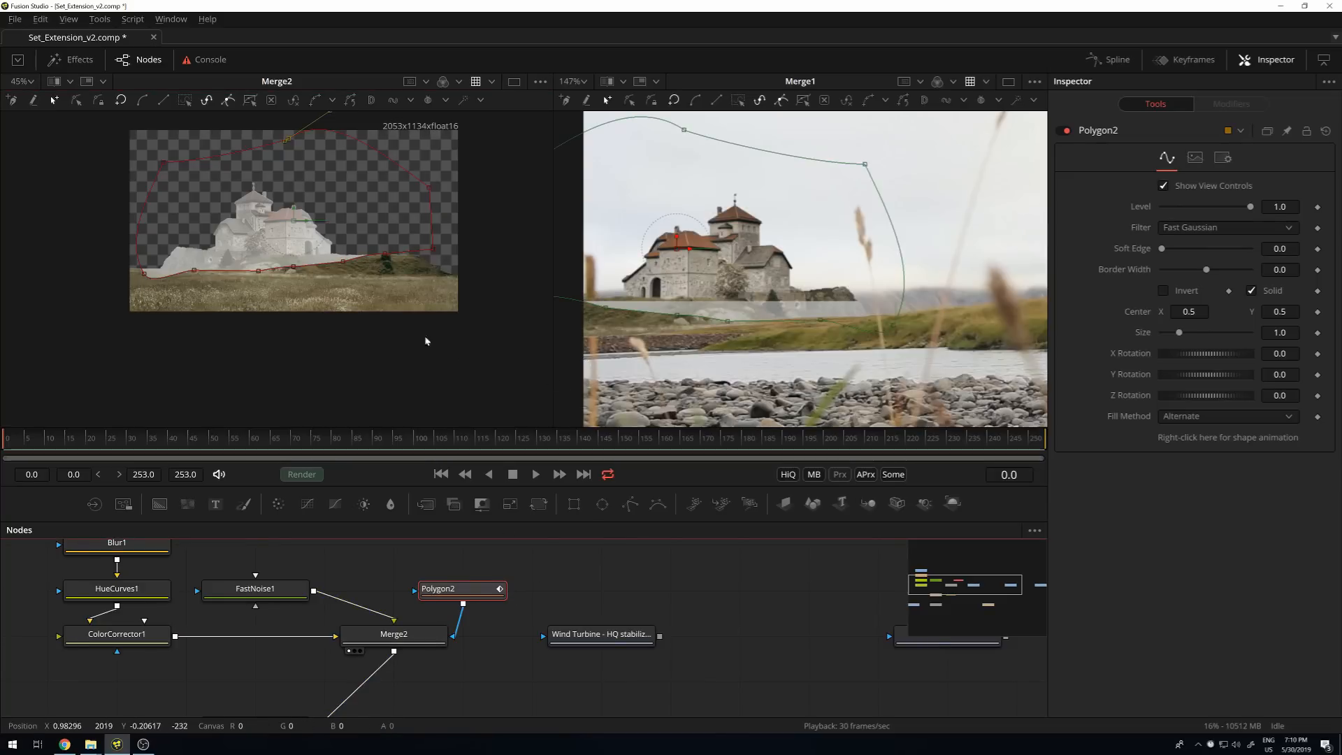
{"action": "left_click", "coordinate": [399, 565]}
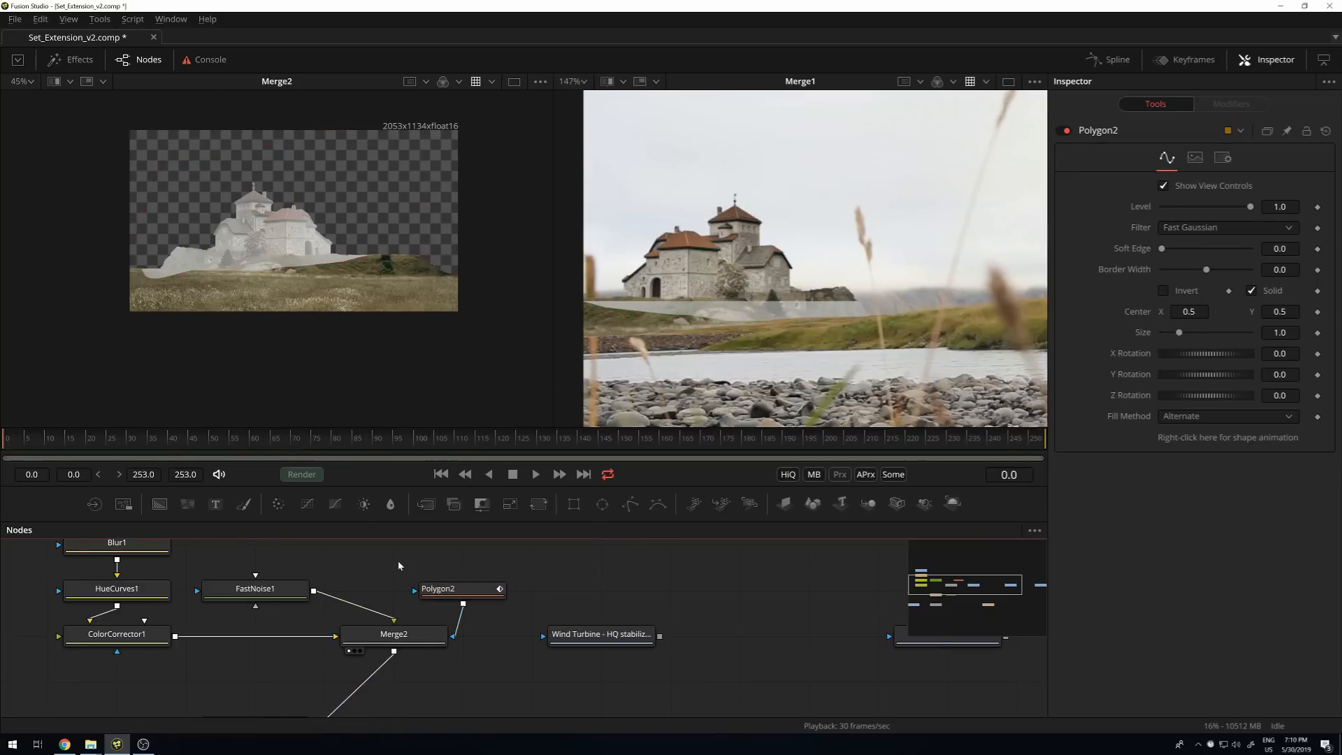
Set Polygon2's soft edge to 0.0457 and shift the mask up to a center Y of 0.527552.
{"action": "left_click", "coordinate": [466, 590]}
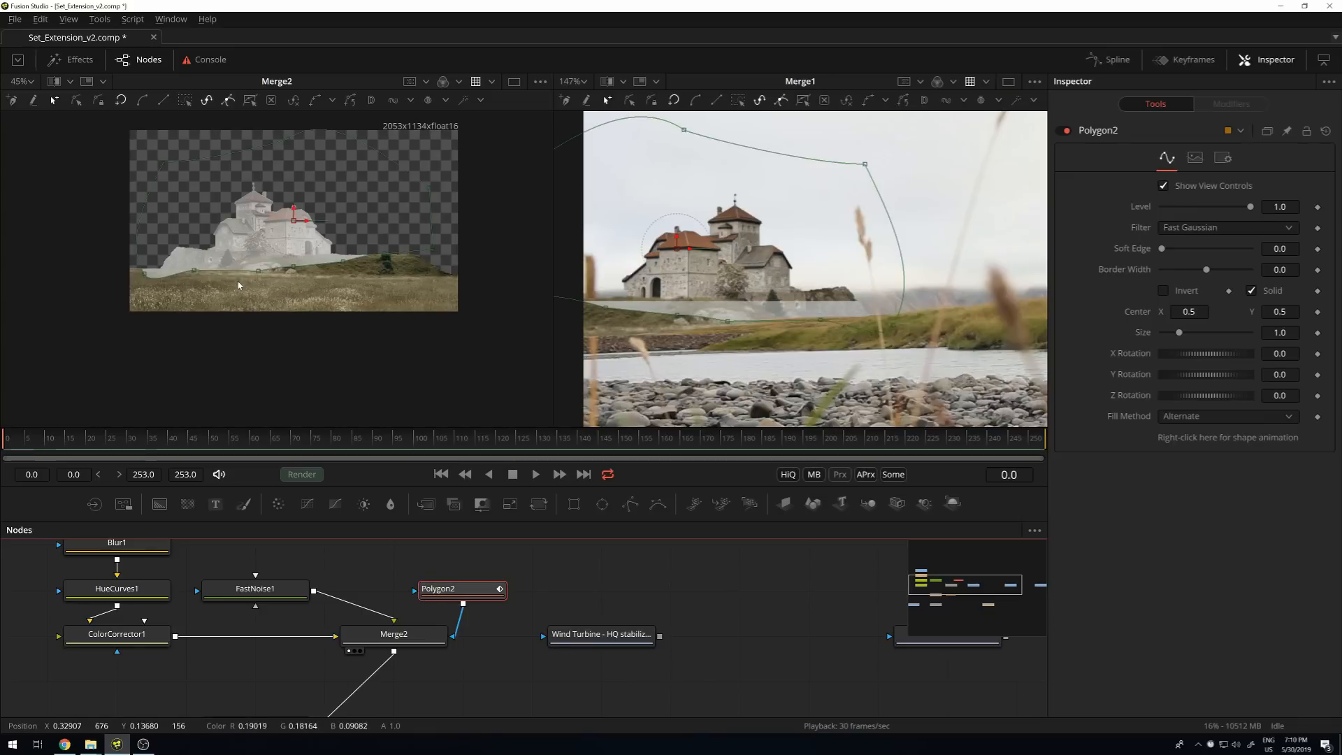
{"action": "scroll", "coordinate": [304, 303], "scroll_direction": "up", "scroll_amount": 3}
{"action": "scroll", "coordinate": [306, 300], "scroll_direction": "up", "scroll_amount": 2}
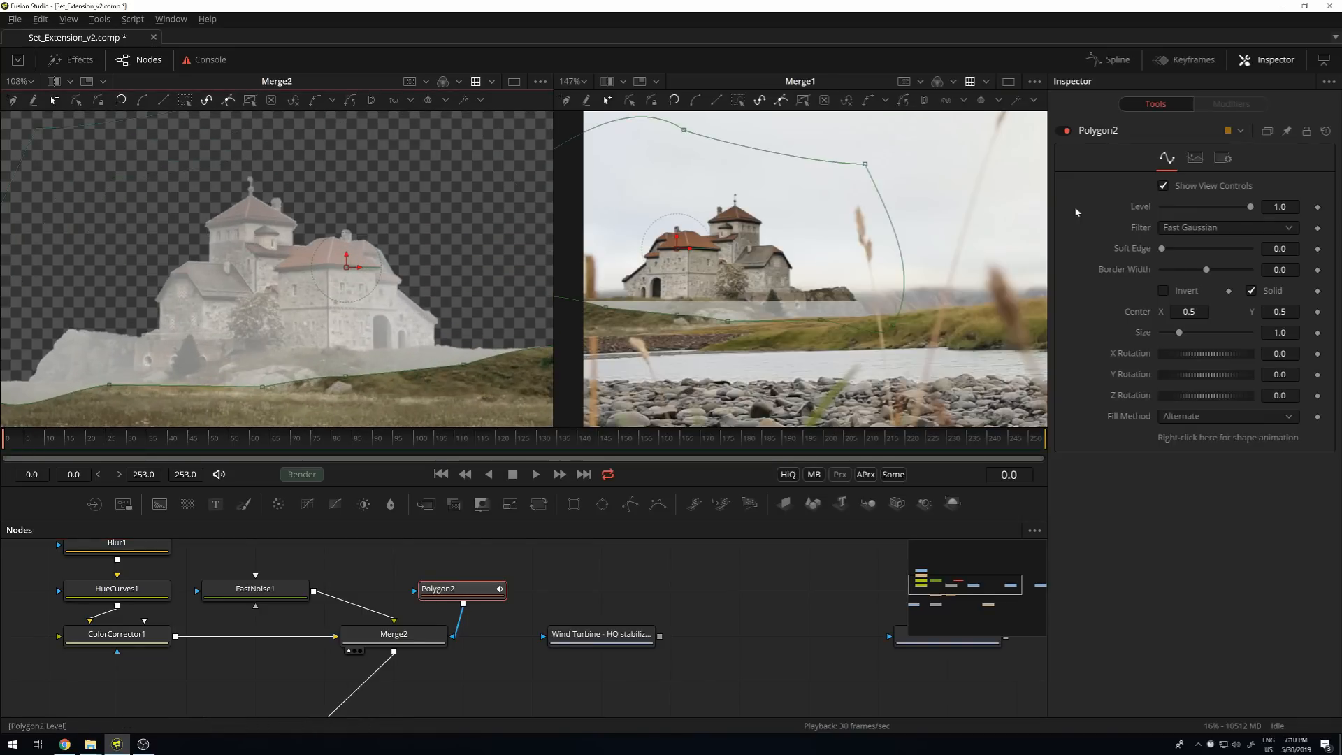
{"action": "left_click_drag", "start_coordinate": [1163, 248], "coordinate": [1181, 251]}
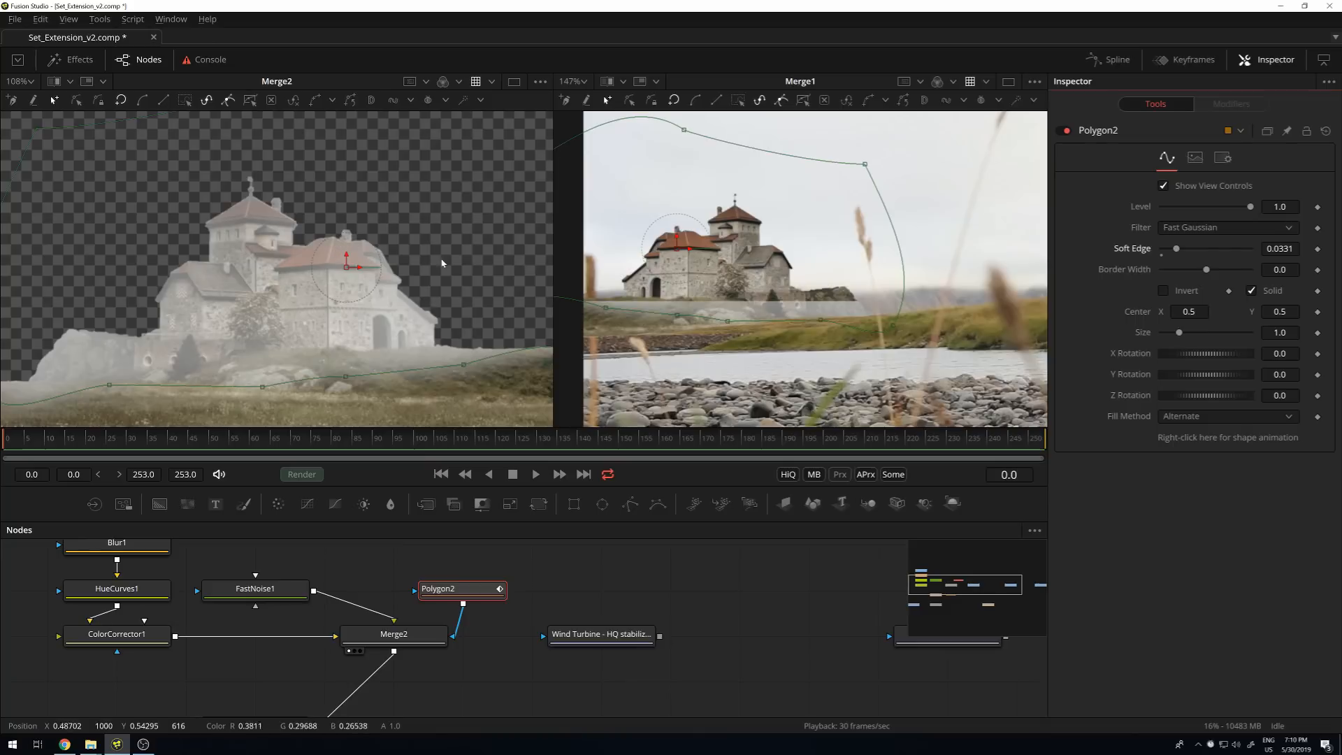
{"action": "left_click_drag", "start_coordinate": [1181, 253], "coordinate": [1185, 253]}
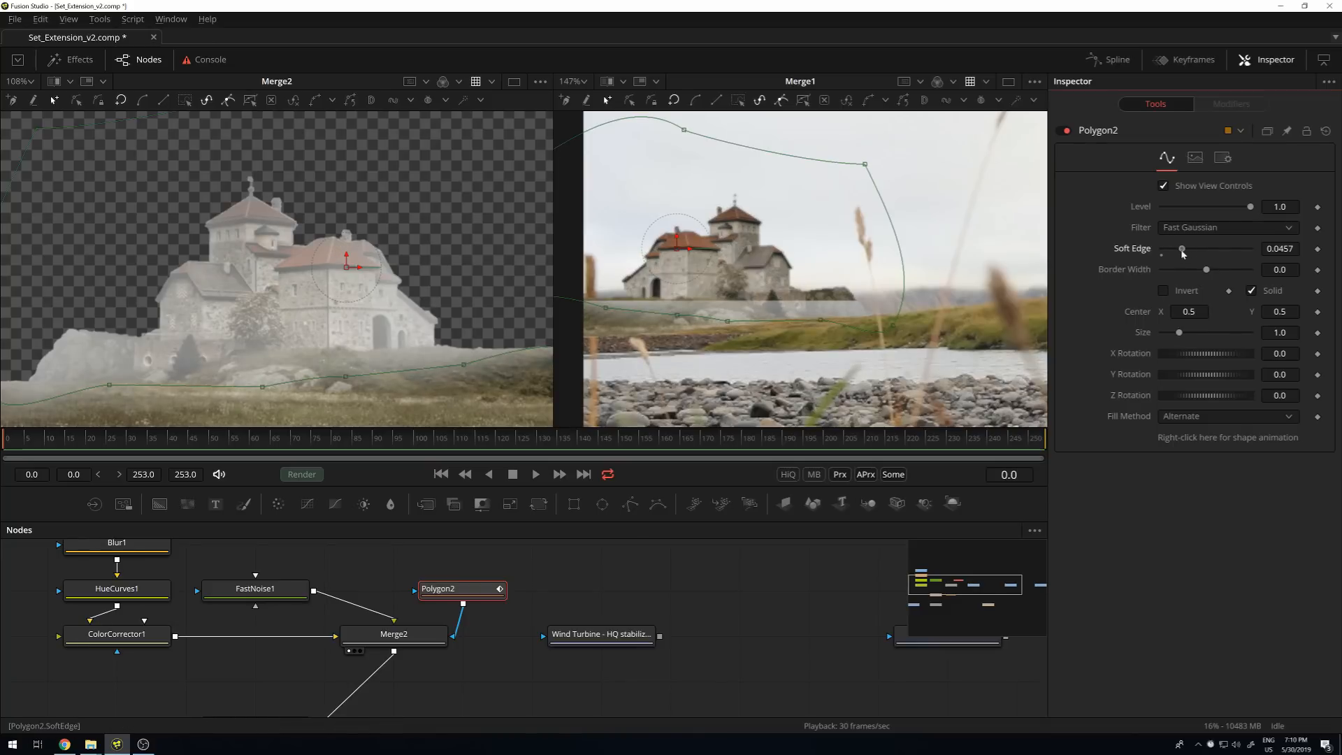
{"action": "left_click_drag", "start_coordinate": [346, 254], "coordinate": [346, 243]}
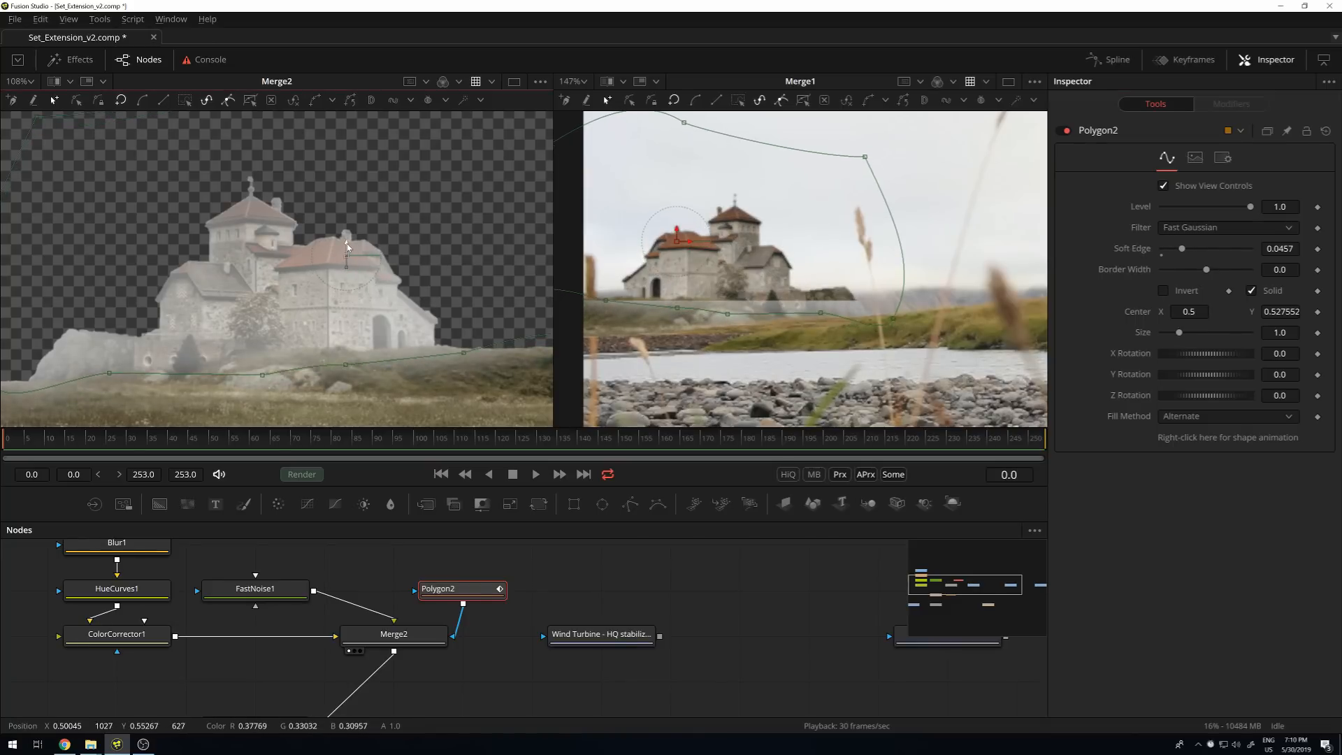
View Merge2, Transform1 and Merge1 in turn in the second viewer to examine how the masked haze carries through.
{"action": "left_click", "coordinate": [399, 636]}
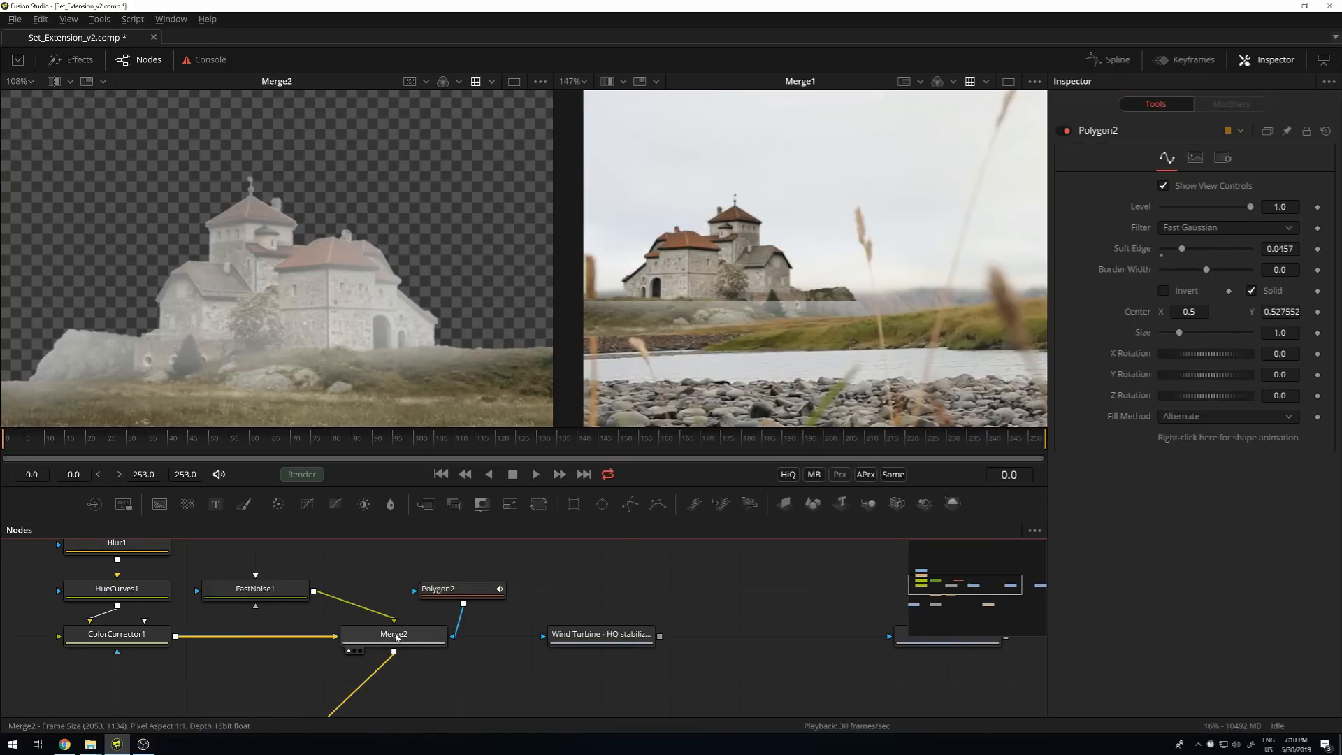
{"action": "key", "text": "2"}
{"action": "scroll", "coordinate": [783, 269], "scroll_direction": "down", "scroll_amount": 4}
{"action": "scroll", "coordinate": [619, 580], "scroll_direction": "down", "scroll_amount": 3}
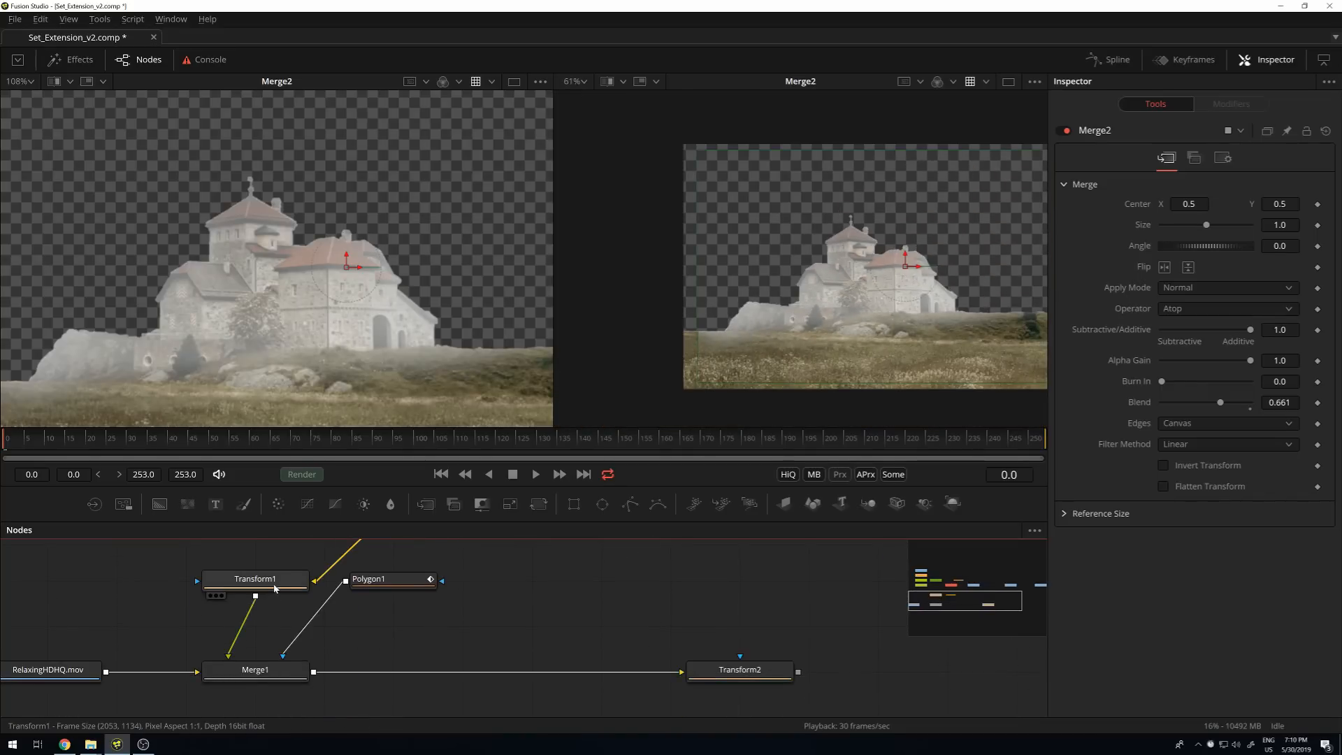
{"action": "left_click", "coordinate": [276, 586]}
{"action": "scroll", "coordinate": [410, 614], "scroll_direction": "up", "scroll_amount": 3}
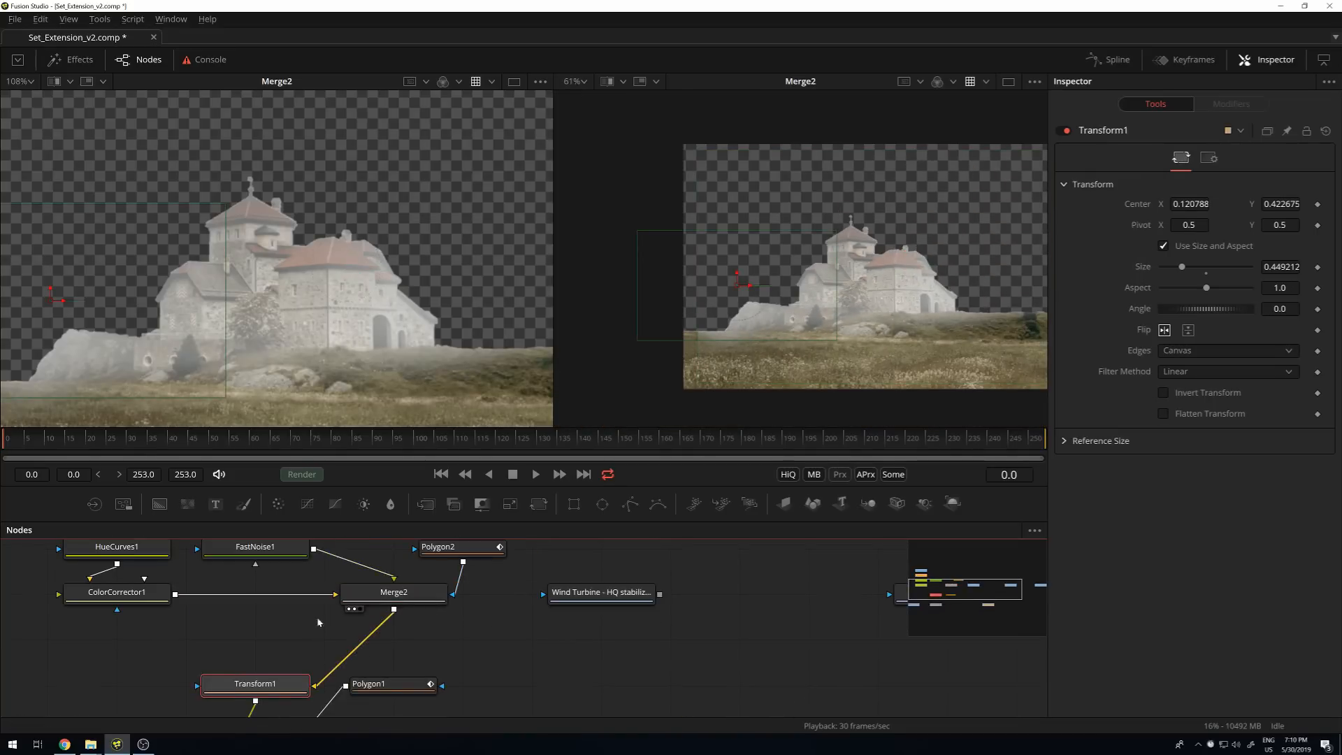
{"action": "key", "text": "2"}
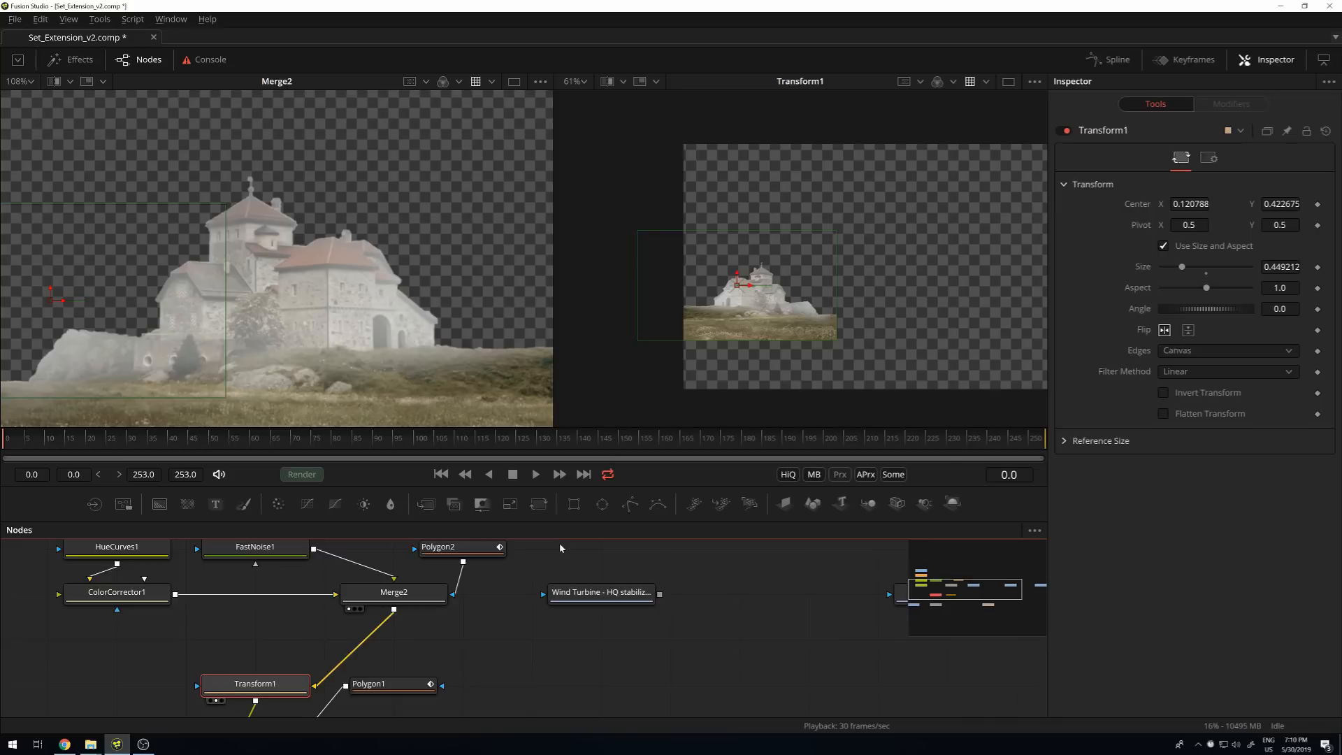
{"action": "scroll", "coordinate": [559, 547], "scroll_direction": "down", "scroll_amount": 2}
{"action": "scroll", "coordinate": [275, 711], "scroll_direction": "down", "scroll_amount": 1}
{"action": "left_click", "coordinate": [294, 675]}
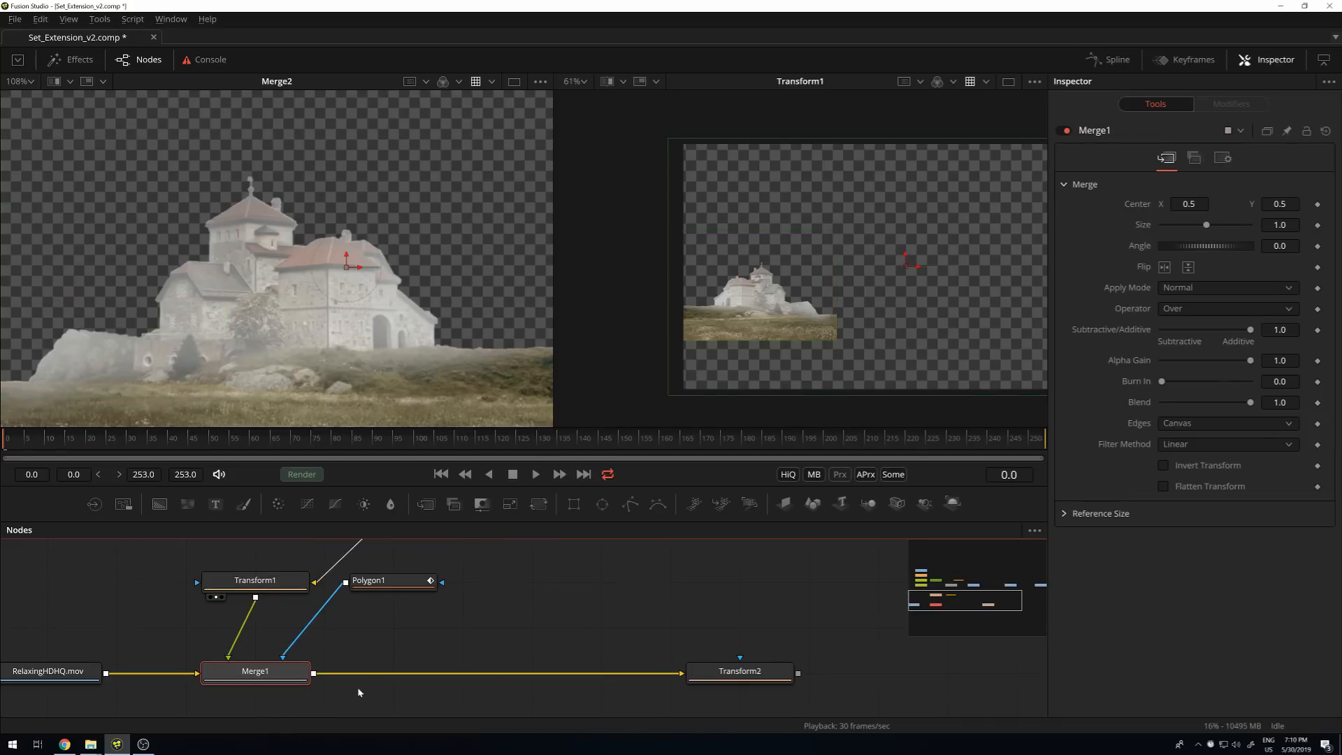
{"action": "key", "text": "2"}
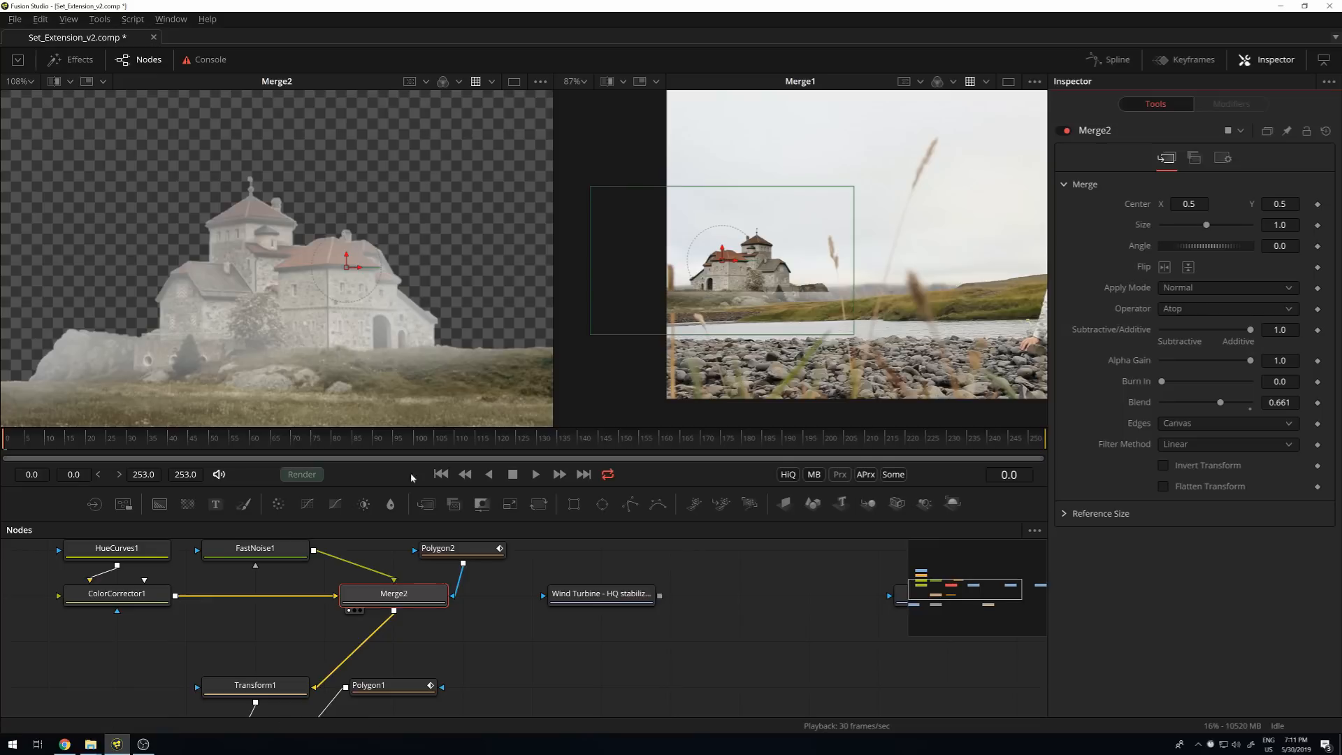
Enable Flatten Transform on Merge2 and check the castle's masked haze in Merge1's composite.
{"action": "scroll", "coordinate": [309, 676], "scroll_direction": "down", "scroll_amount": 2}
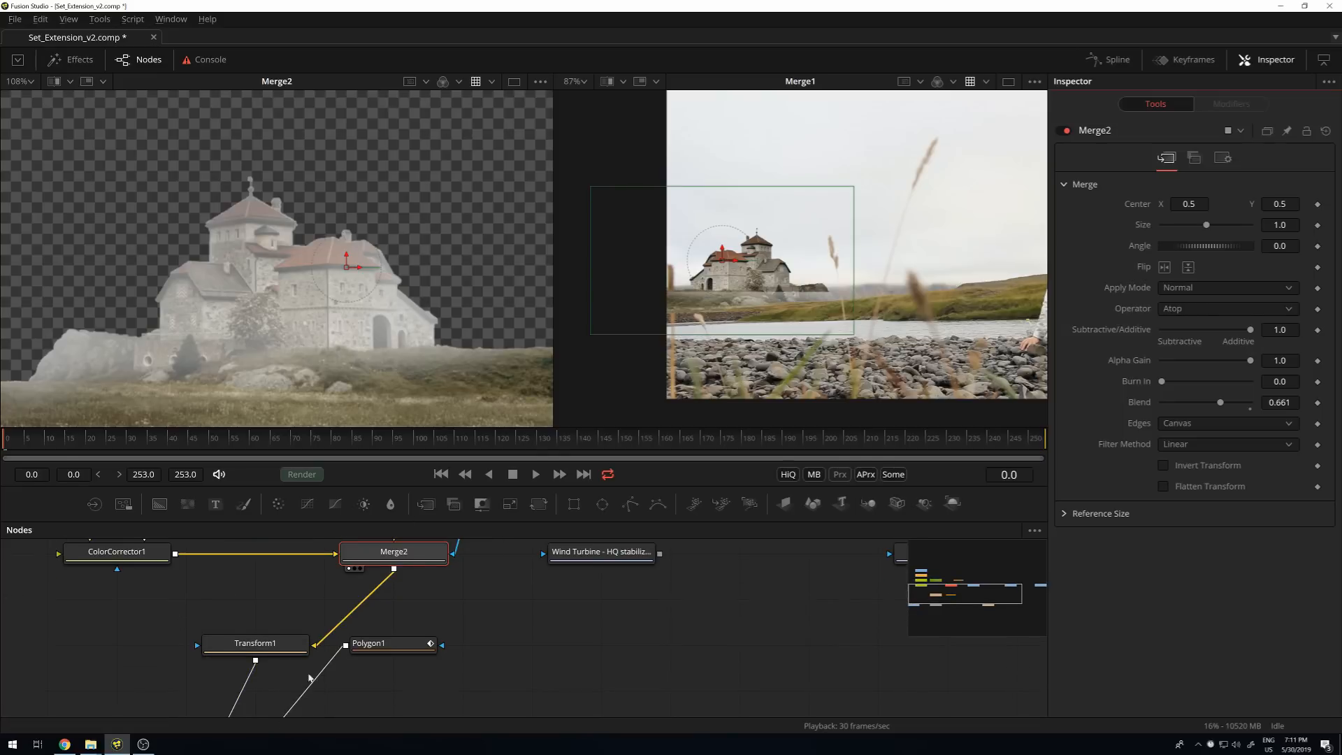
{"action": "scroll", "coordinate": [310, 676], "scroll_direction": "down", "scroll_amount": 3}
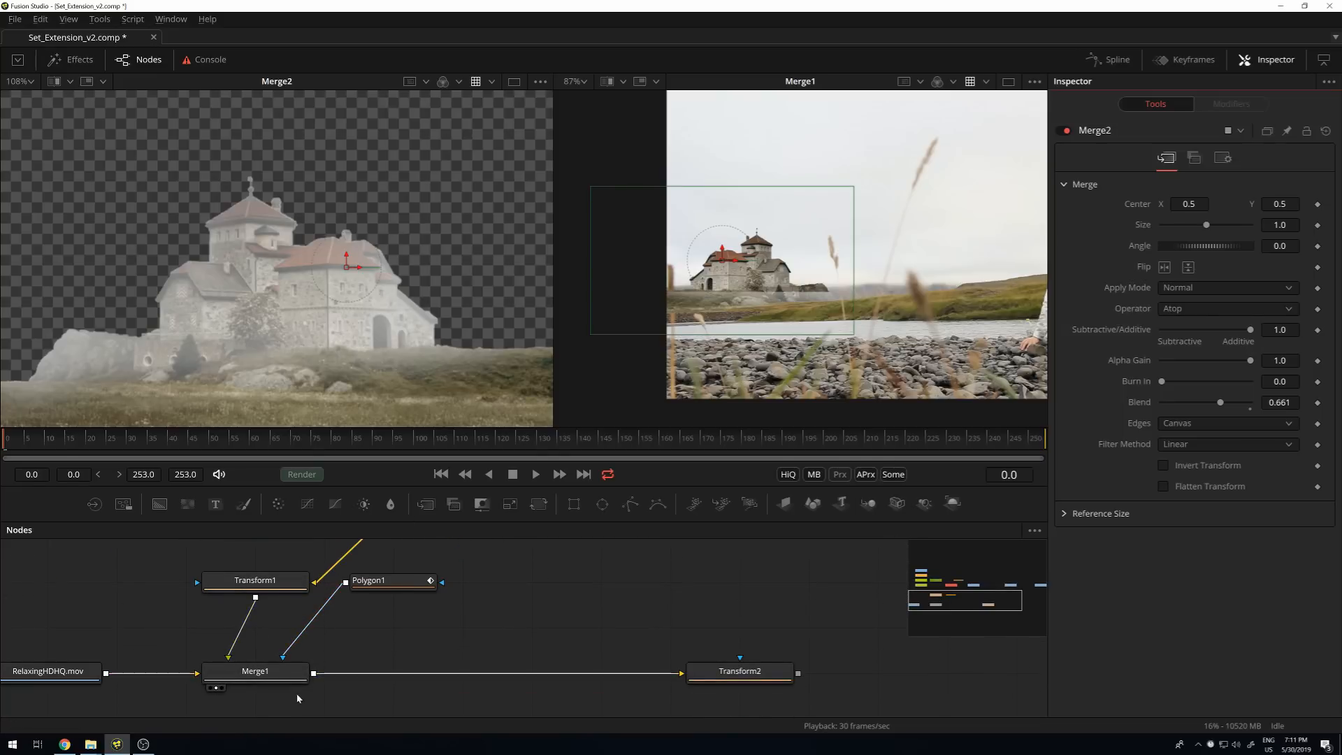
{"action": "scroll", "coordinate": [405, 647], "scroll_direction": "up", "scroll_amount": 5}
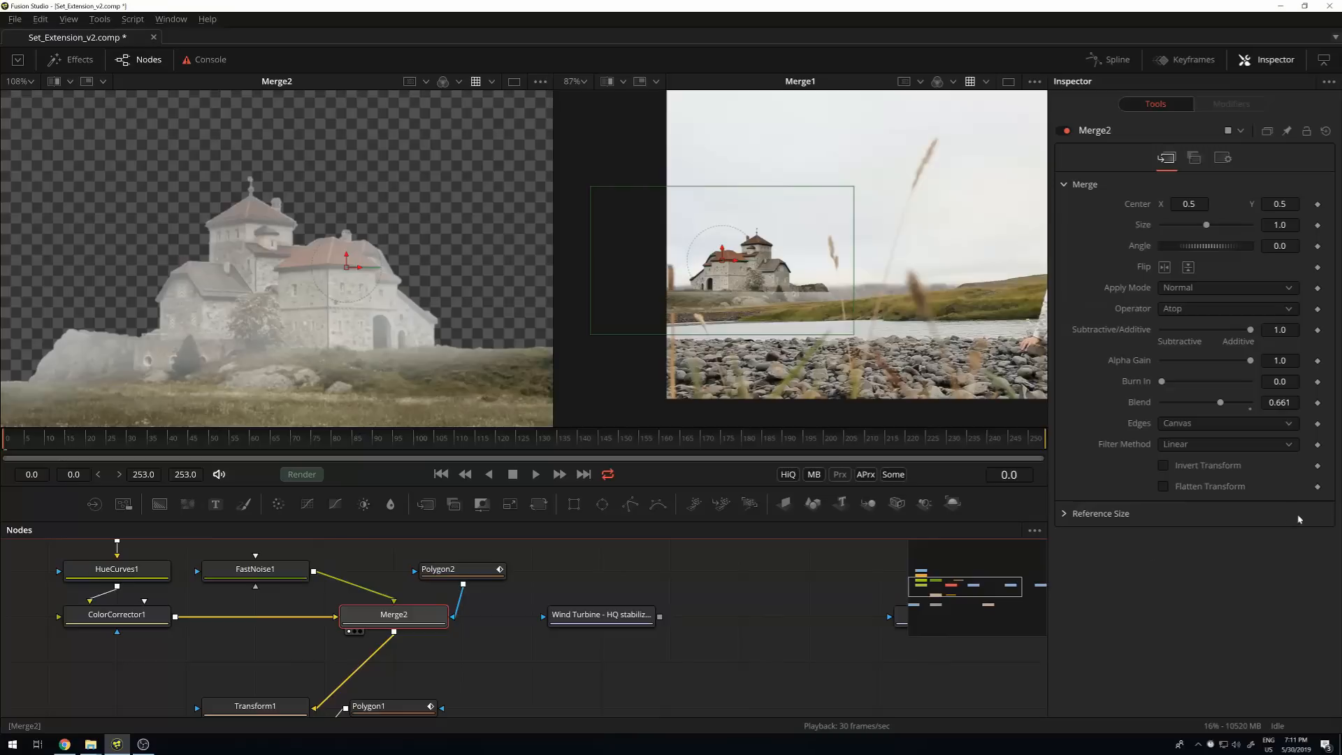
{"action": "left_click", "coordinate": [1171, 488]}
{"action": "scroll", "coordinate": [781, 269], "scroll_direction": "up", "scroll_amount": 5}
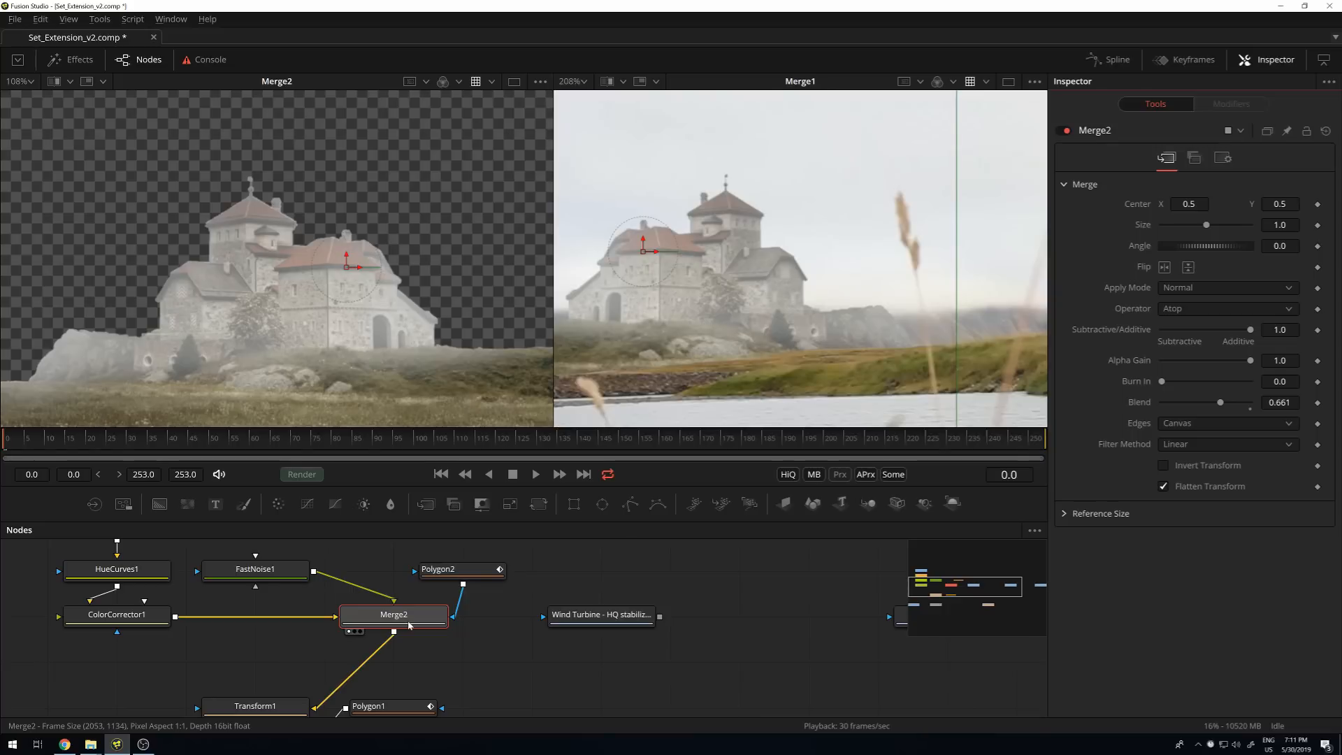
{"action": "scroll", "coordinate": [237, 610], "scroll_direction": "down", "scroll_amount": 4}
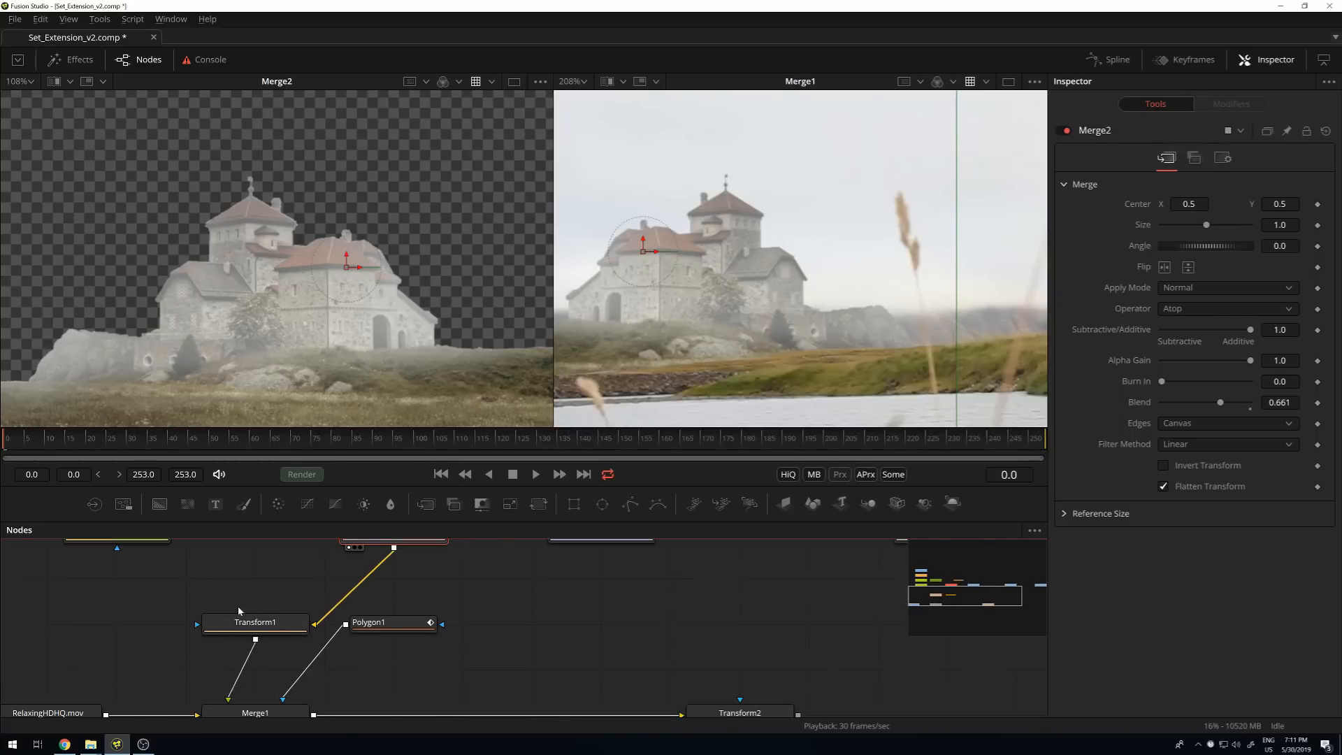
{"action": "left_click", "coordinate": [268, 711]}
{"action": "scroll", "coordinate": [287, 710], "scroll_direction": "down", "scroll_amount": 2}
{"action": "key", "text": "2"}
{"action": "key", "text": "2"}
{"action": "scroll", "coordinate": [677, 351], "scroll_direction": "down", "scroll_amount": 3}
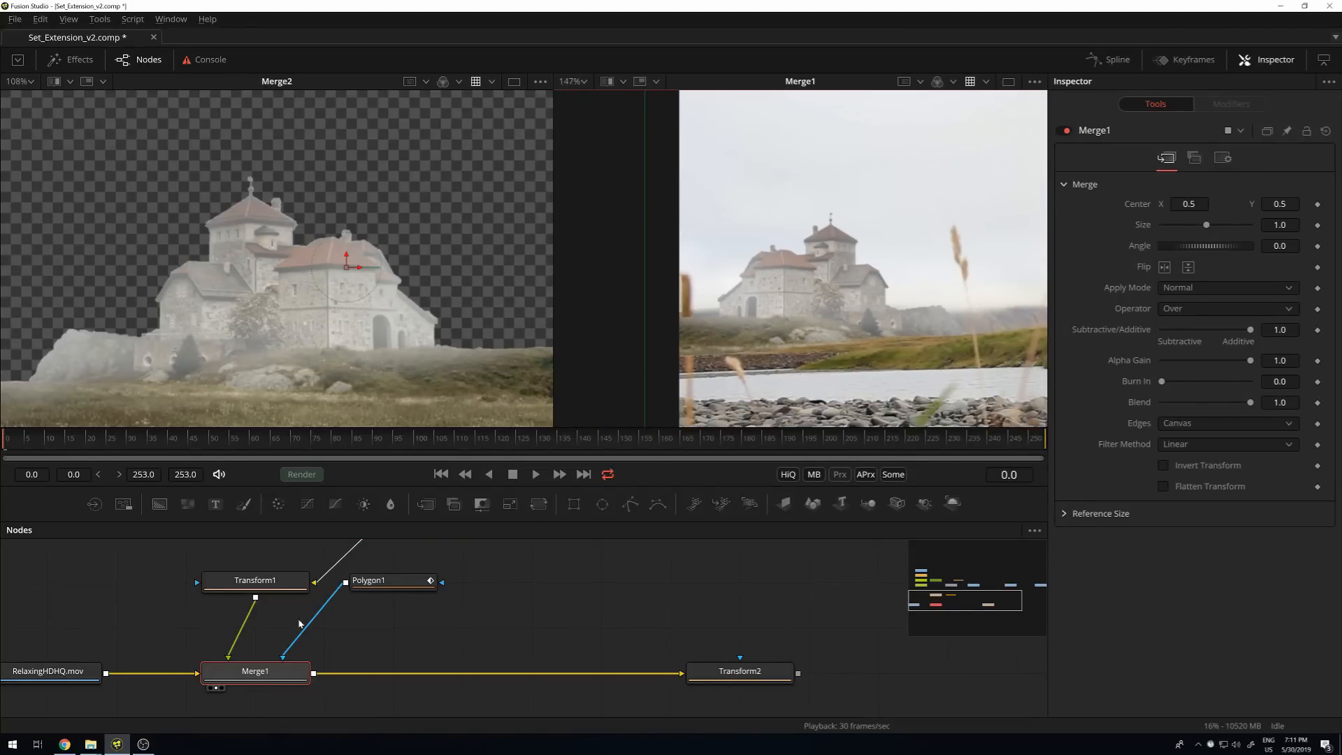
Lower Merge2's blend to 0.339 to thin the haze over the castle.
{"action": "scroll", "coordinate": [412, 605], "scroll_direction": "up", "scroll_amount": 4}
{"action": "scroll", "coordinate": [367, 608], "scroll_direction": "down", "scroll_amount": 3}
{"action": "scroll", "coordinate": [364, 608], "scroll_direction": "up", "scroll_amount": 3}
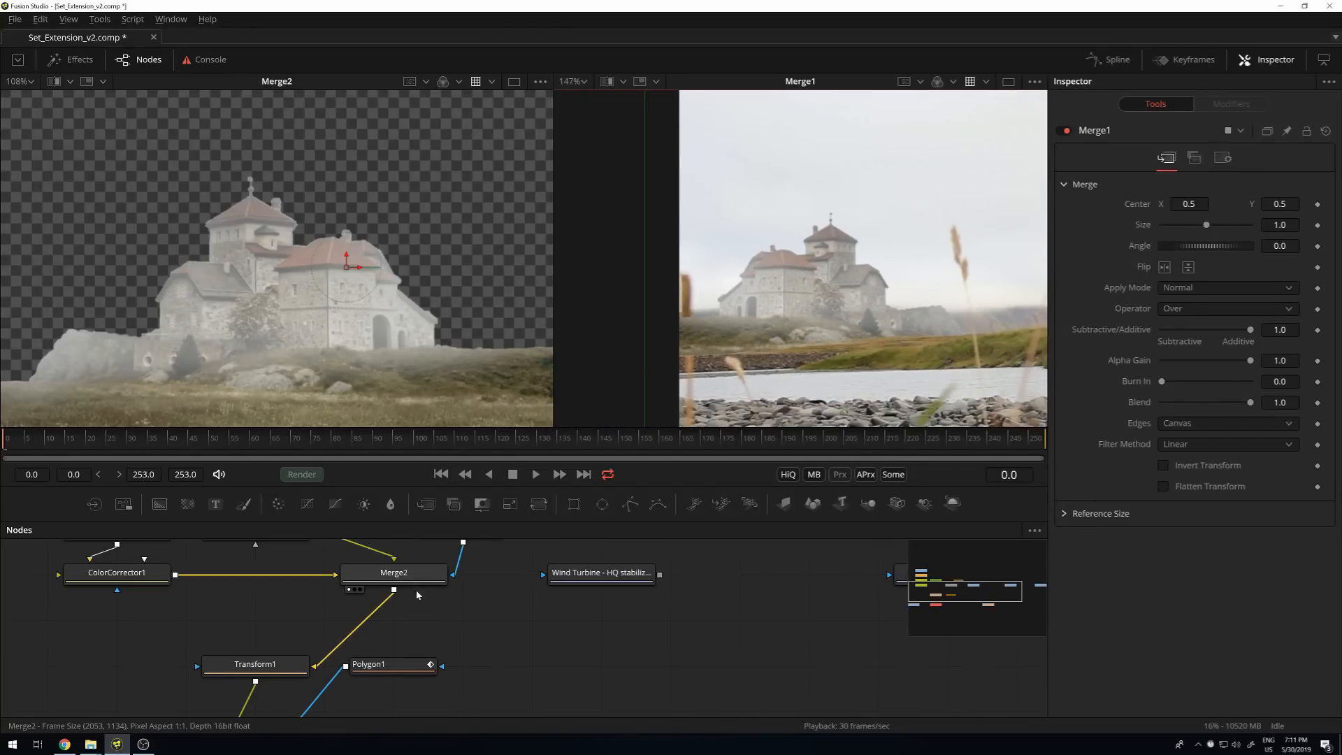
{"action": "left_click", "coordinate": [391, 576]}
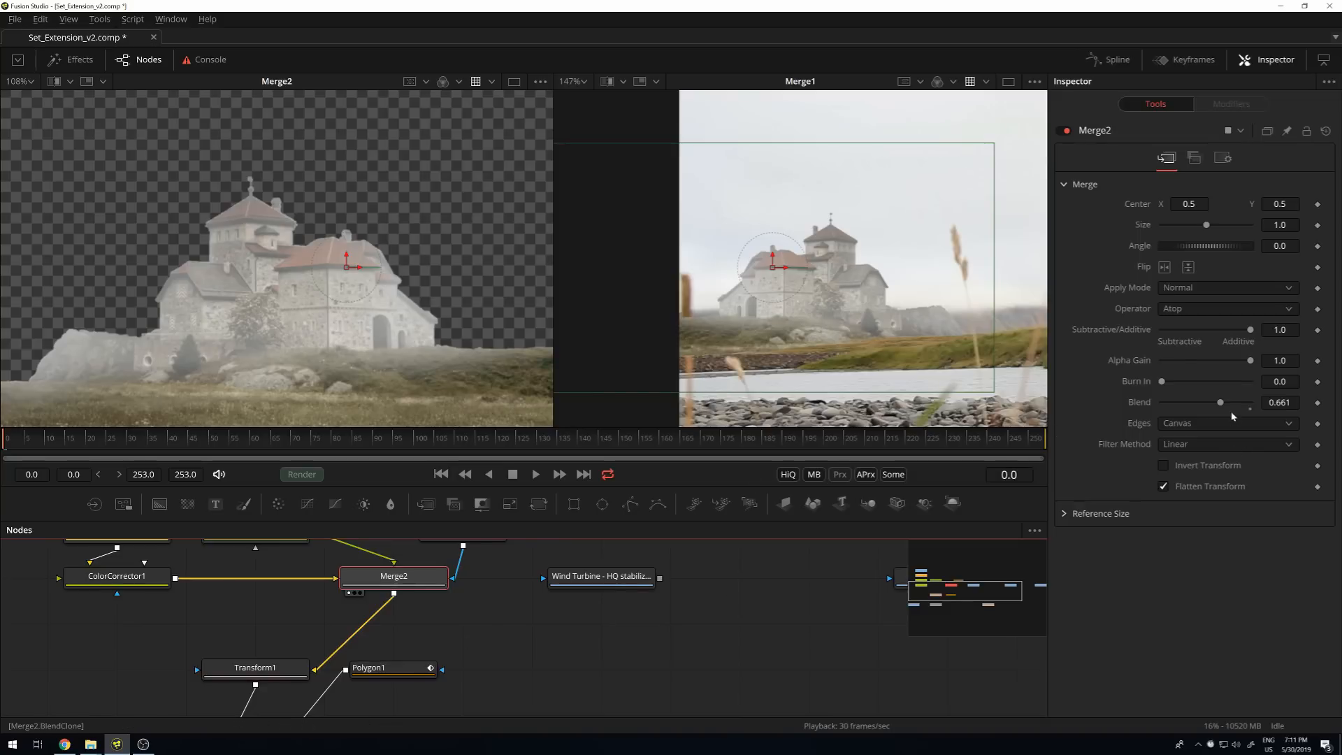
{"action": "left_click_drag", "start_coordinate": [1221, 407], "coordinate": [1191, 410]}
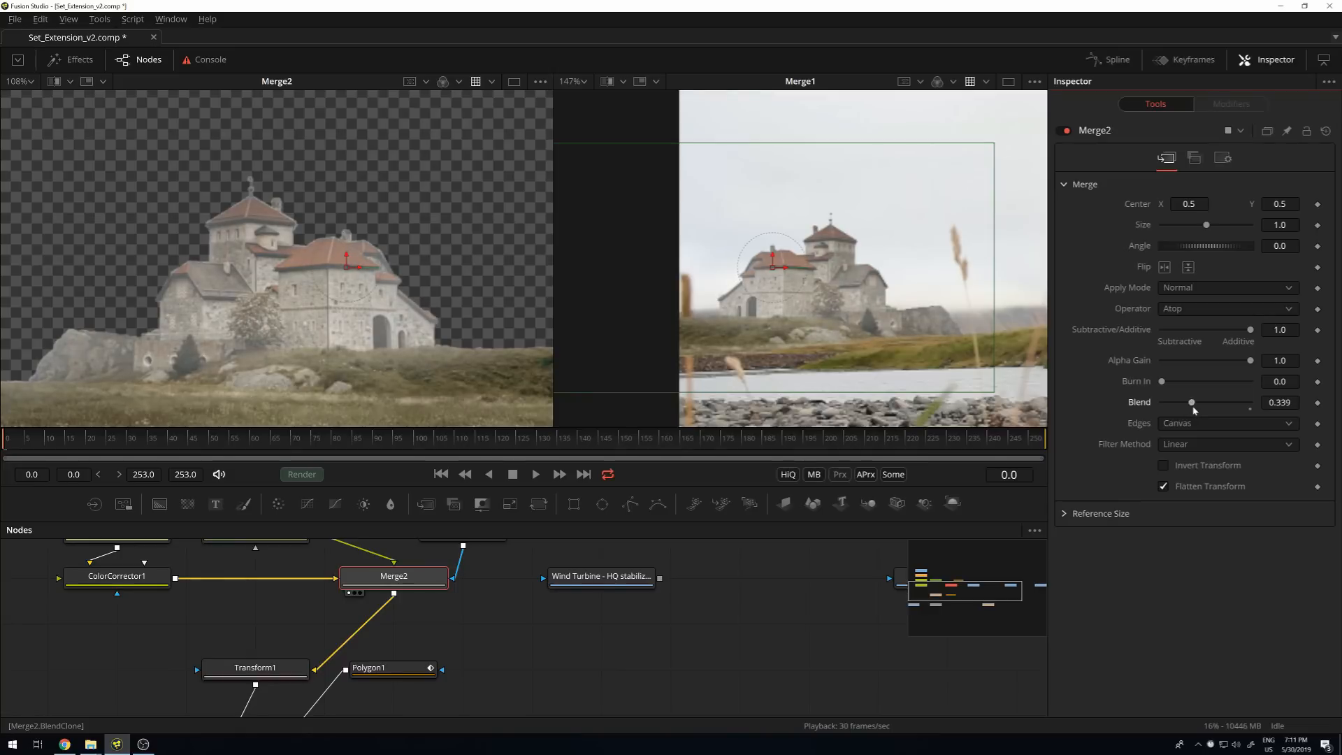
Play back Merge1's composite and compare the castle's haze with the surrounding landscape.
{"action": "scroll", "coordinate": [721, 314], "scroll_direction": "down", "scroll_amount": 5}
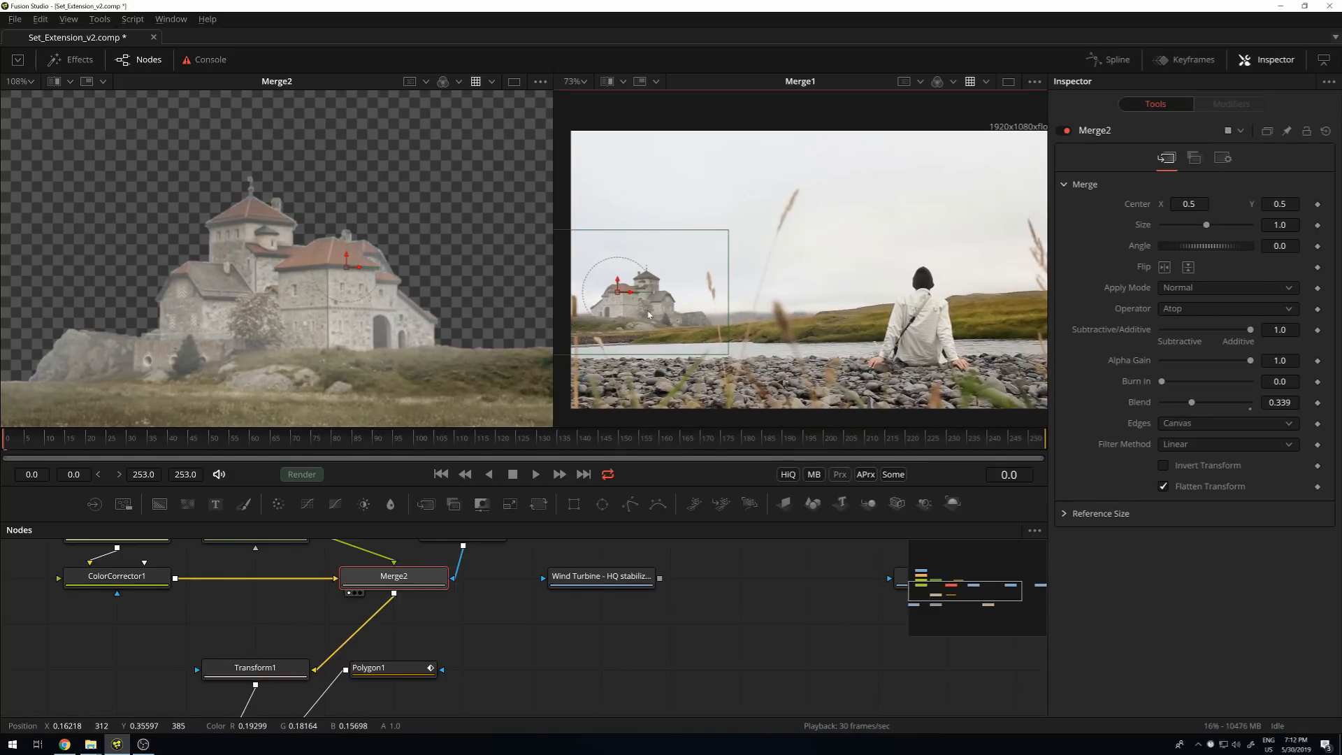
{"action": "scroll", "coordinate": [651, 313], "scroll_direction": "up", "scroll_amount": 5}
{"action": "key", "text": "space"}
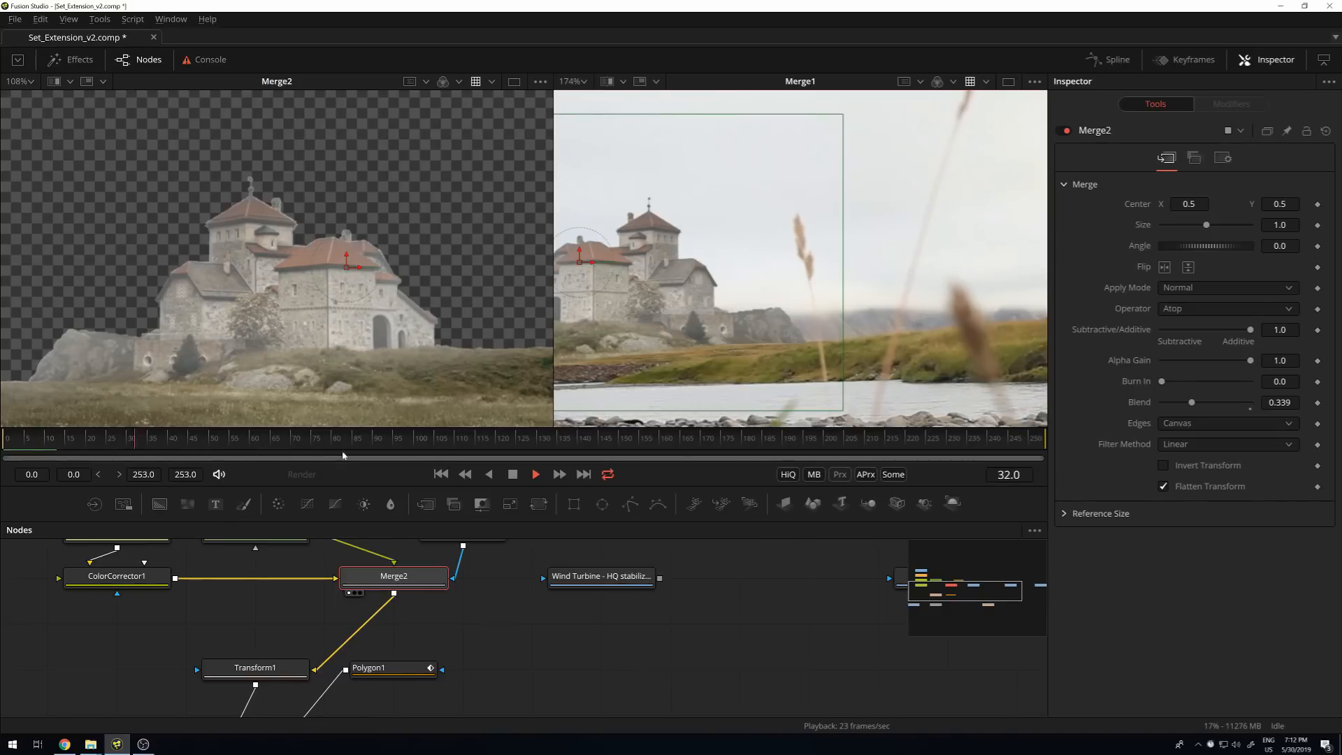
{"action": "key", "text": "space"}
{"action": "scroll", "coordinate": [896, 306], "scroll_direction": "down", "scroll_amount": 2}
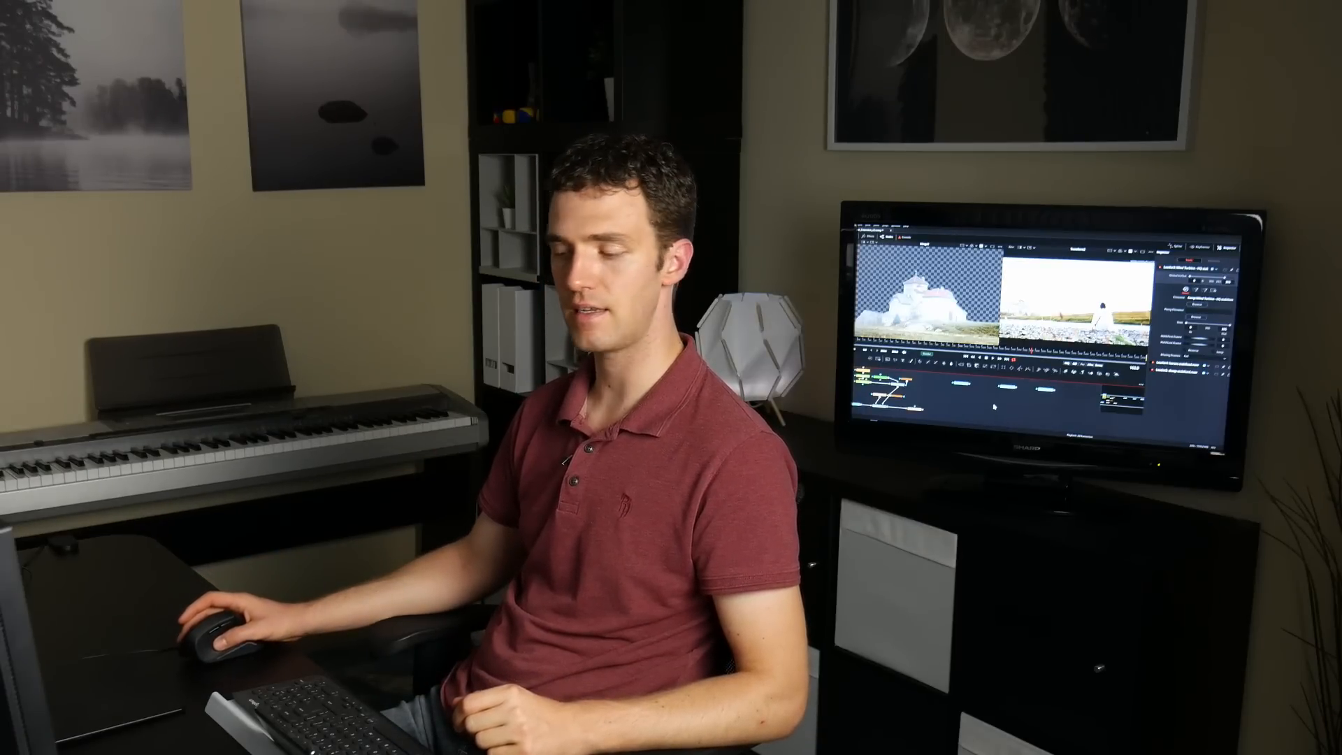
Load the Wind Turbine - HQ stabilized.mov clip in the second viewer and play it back.
{"action": "left_click", "coordinate": [955, 384]}
{"action": "key", "text": "2"}
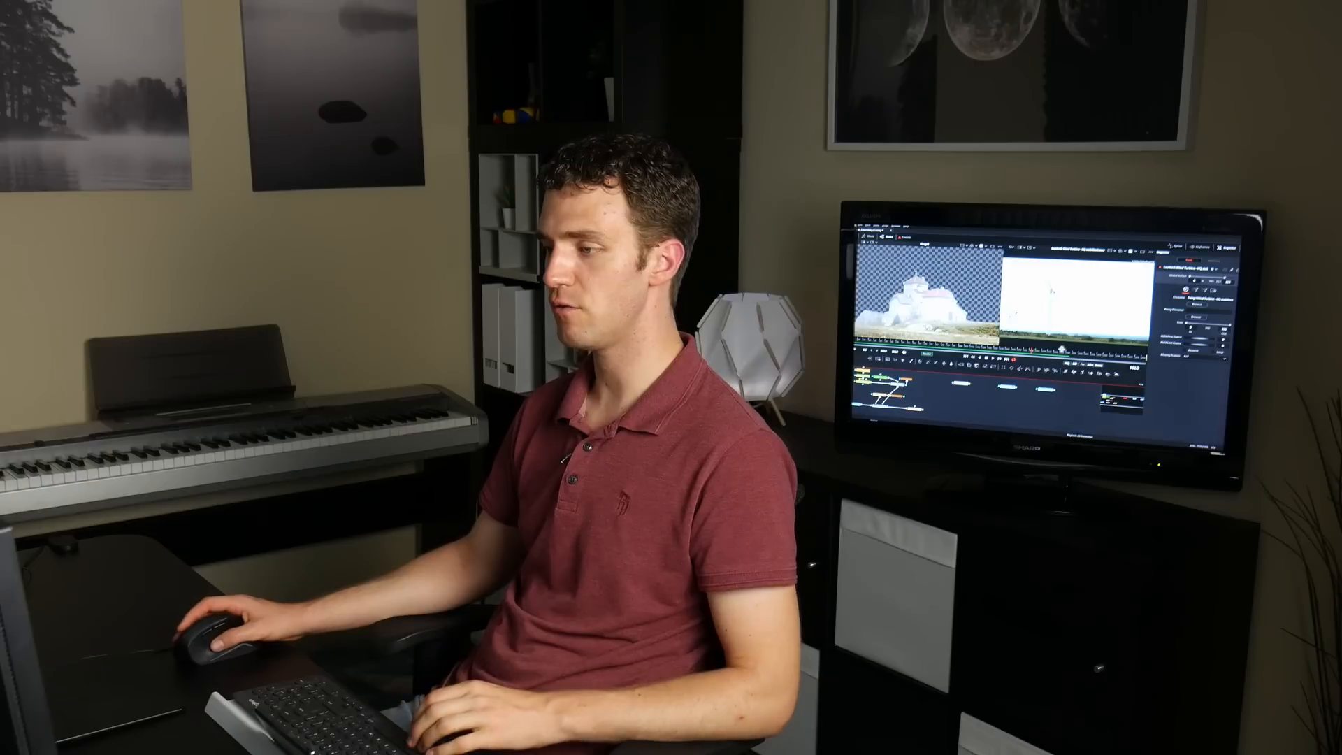
{"action": "left_click", "coordinate": [992, 358]}
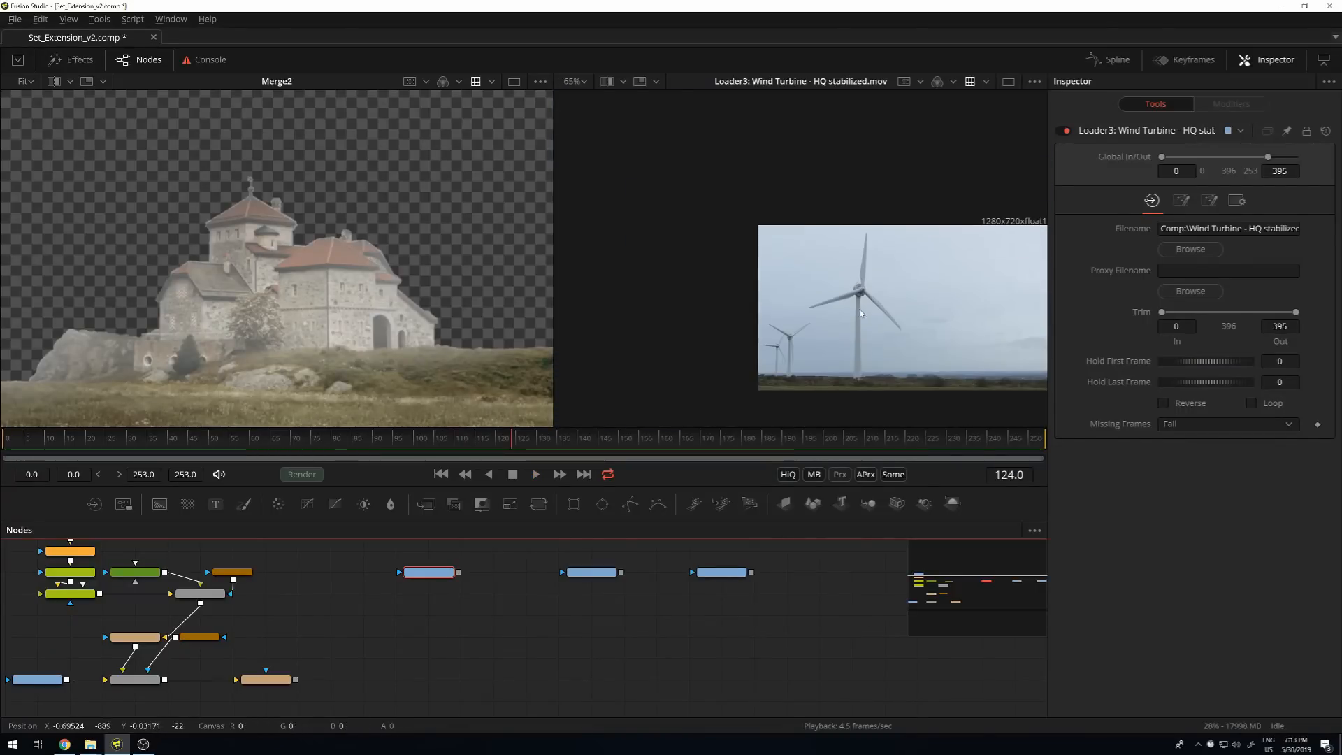
{"action": "key", "text": "space"}
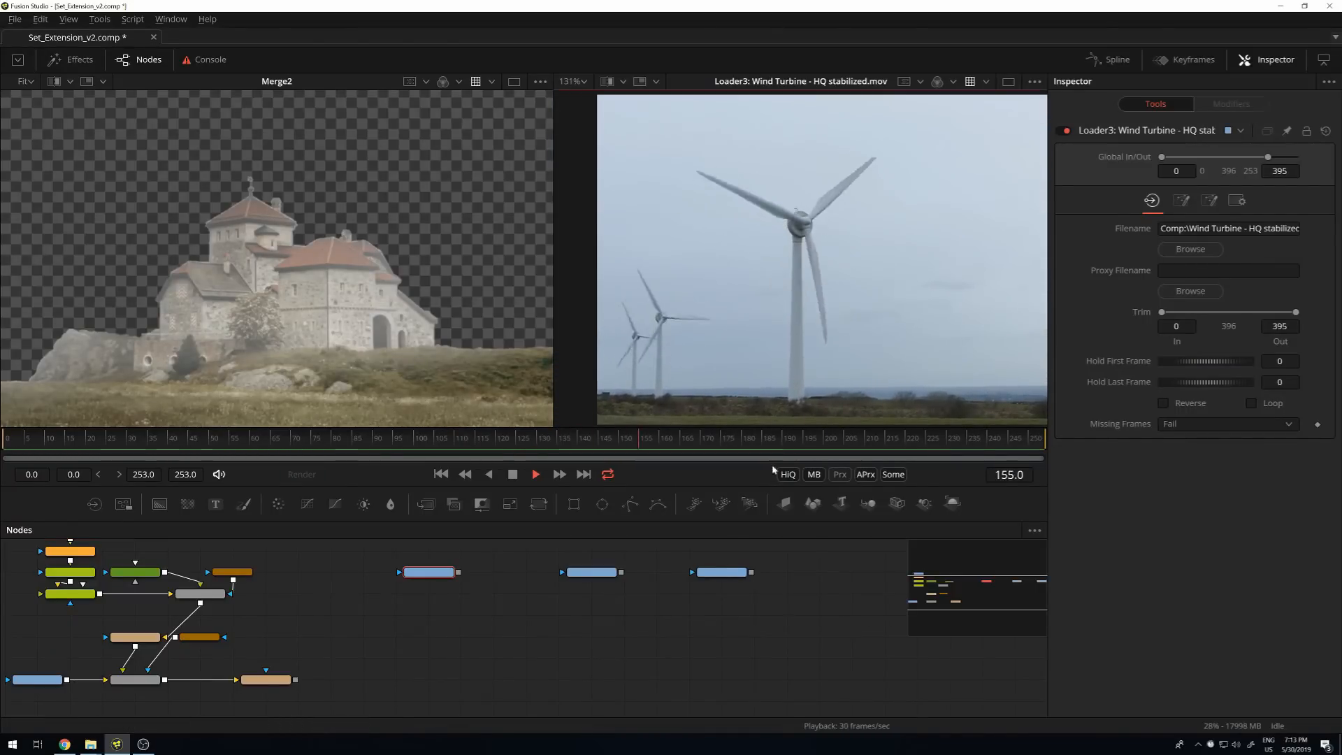
Add an Ellipse mask to the wind turbine clip and place it over the large turbine's hub.
{"action": "key", "text": "space"}
{"action": "left_click_drag", "start_coordinate": [458, 571], "coordinate": [297, 684]}
{"action": "left_click_drag", "start_coordinate": [486, 589], "coordinate": [503, 600]}
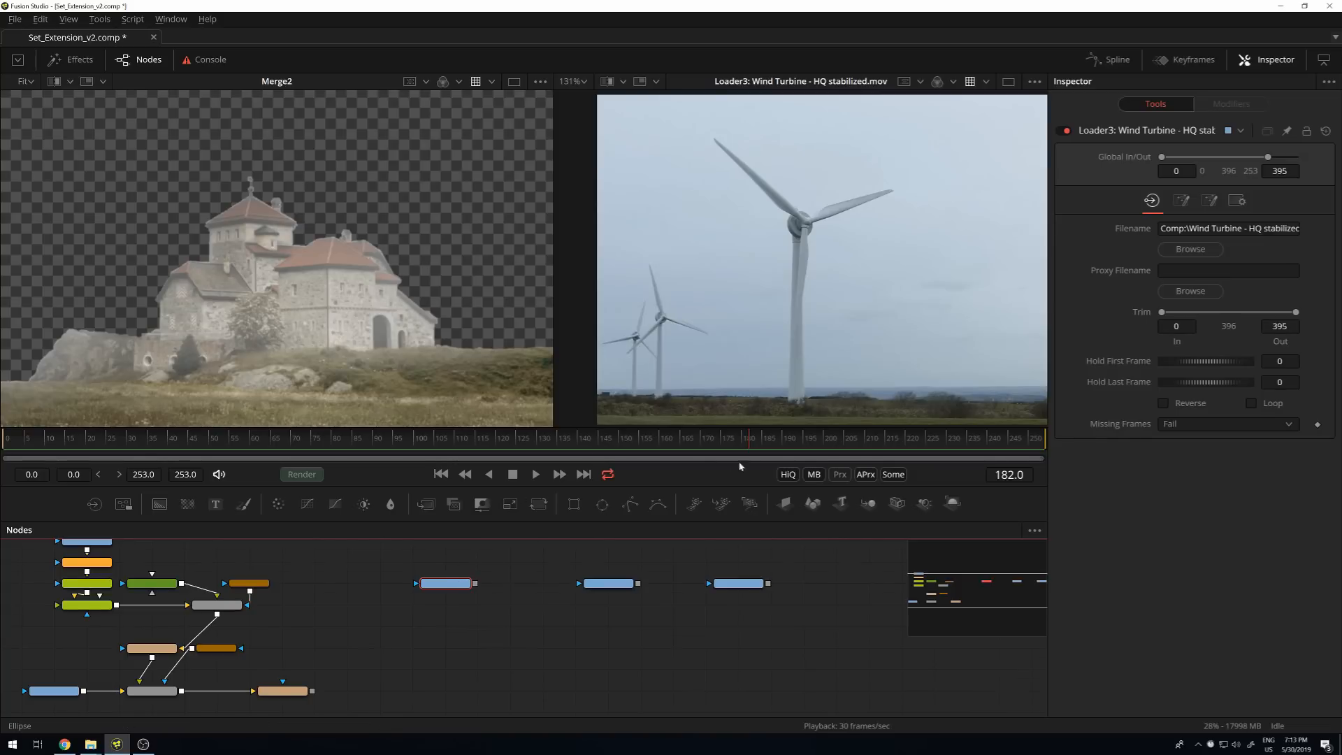
{"action": "left_click", "coordinate": [601, 510]}
{"action": "left_click_drag", "start_coordinate": [890, 262], "coordinate": [810, 225]}
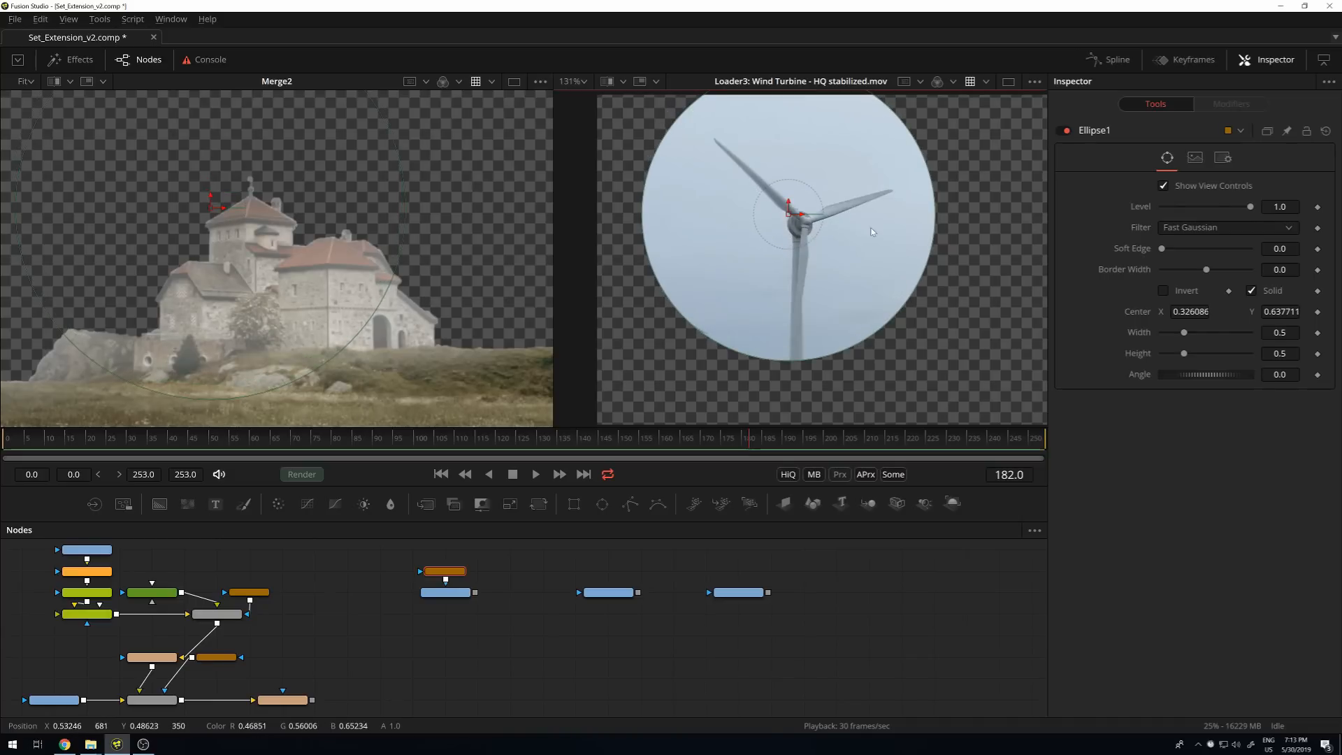
Recenter the ellipse mask at about X 0.352, Y 0.621 while checking the large turbine's rotating blades.
{"action": "key", "text": "space"}
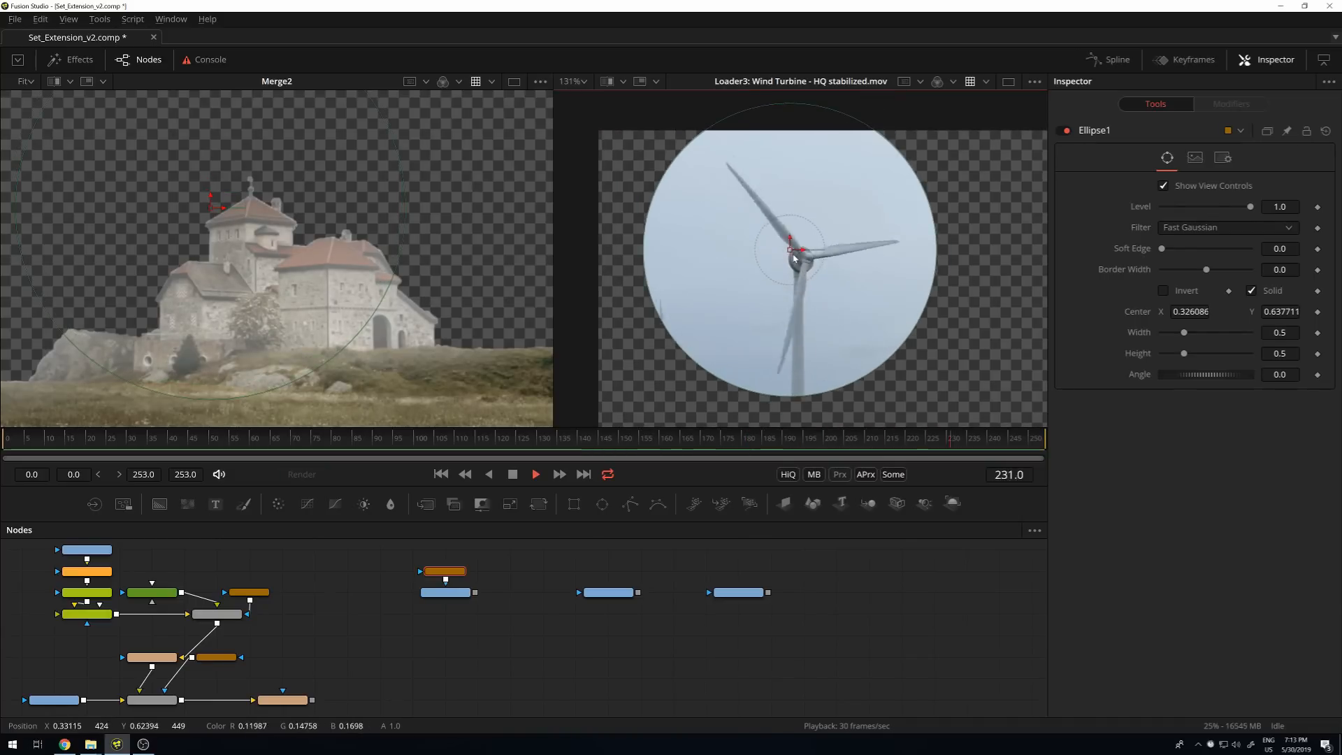
{"action": "left_click_drag", "start_coordinate": [789, 248], "coordinate": [807, 244]}
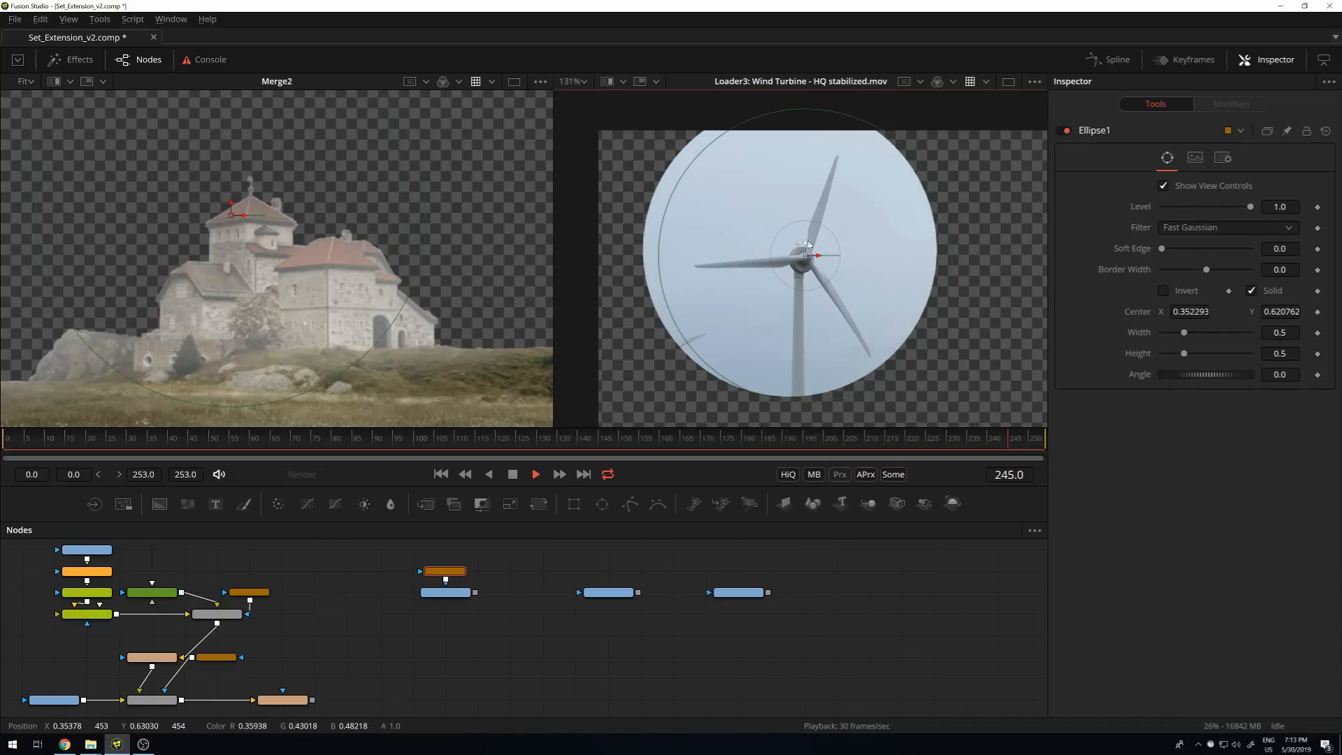
{"action": "key", "text": "space"}
{"action": "key", "text": "space"}
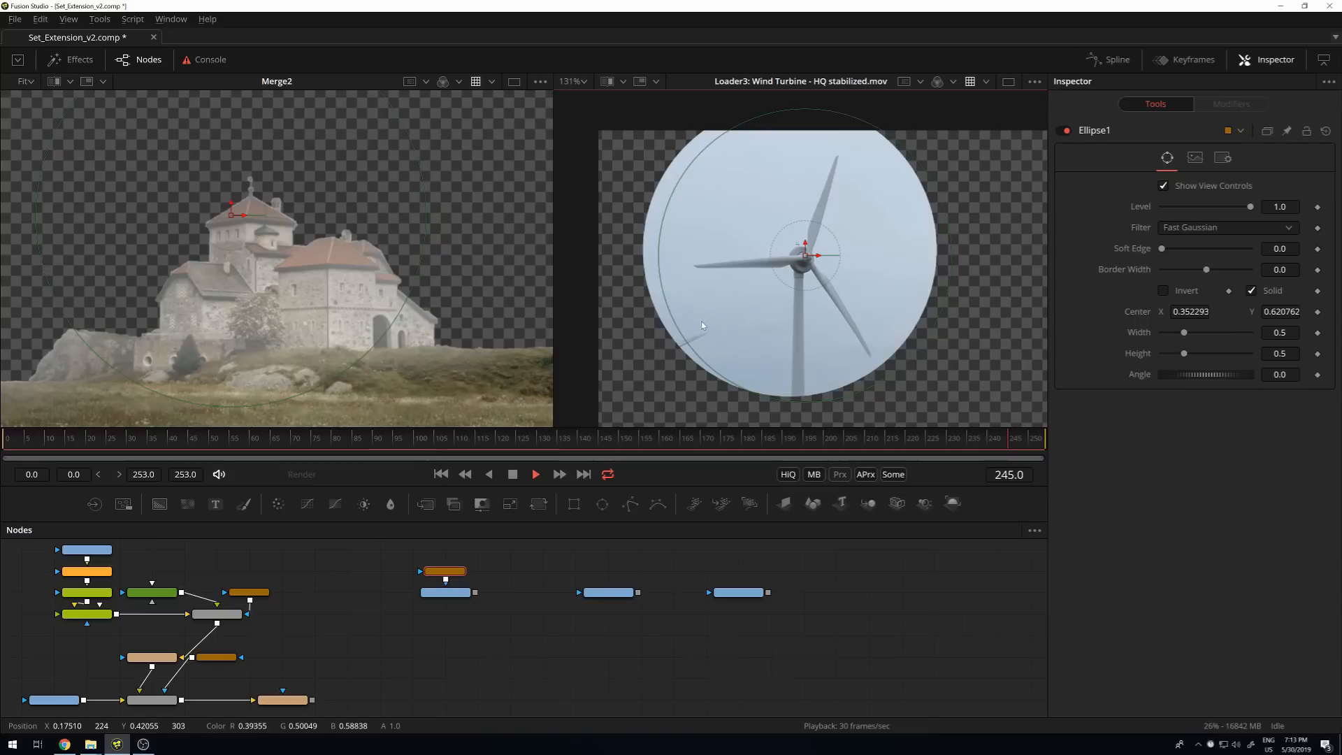
Save the composition and play the ellipse-masked turbine from frame 0 to check the blades against the mask.
{"action": "left_click_drag", "start_coordinate": [260, 441], "coordinate": [2, 454]}
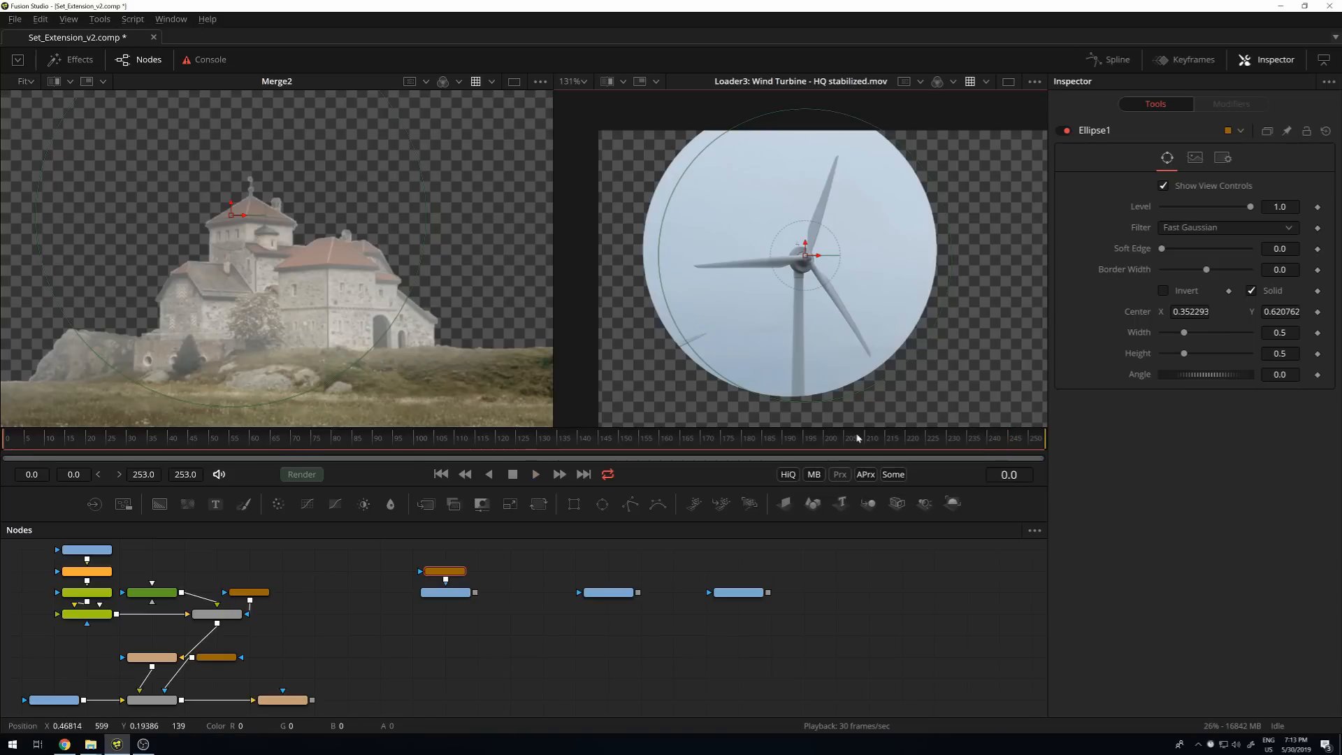
{"action": "left_click", "coordinate": [417, 643]}
{"action": "key", "text": "ctrl+s"}
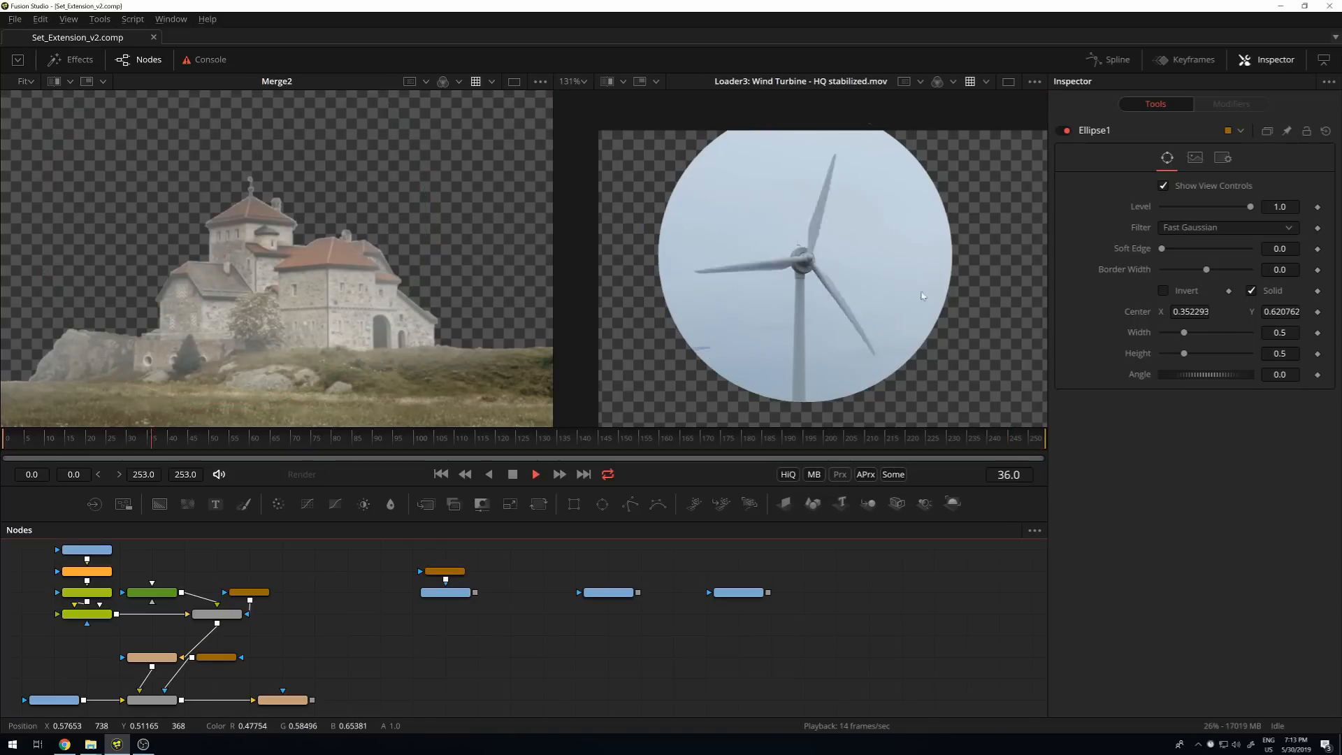
{"action": "key", "text": "space"}
Set Ellipse1's soft edge to 0.0551 and play back the feathered turbine.
{"action": "left_click", "coordinate": [445, 571]}
{"action": "left_click_drag", "start_coordinate": [1162, 250], "coordinate": [1186, 249]}
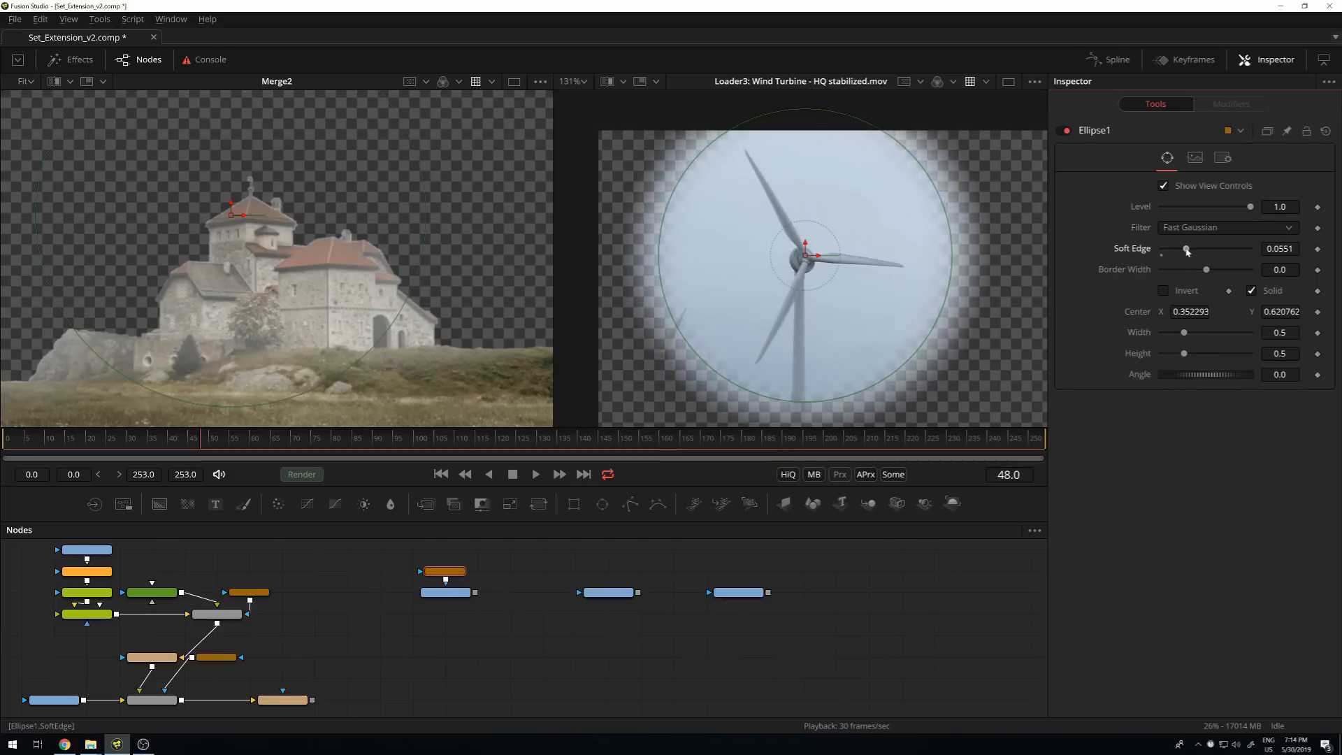
{"action": "key", "text": "space"}
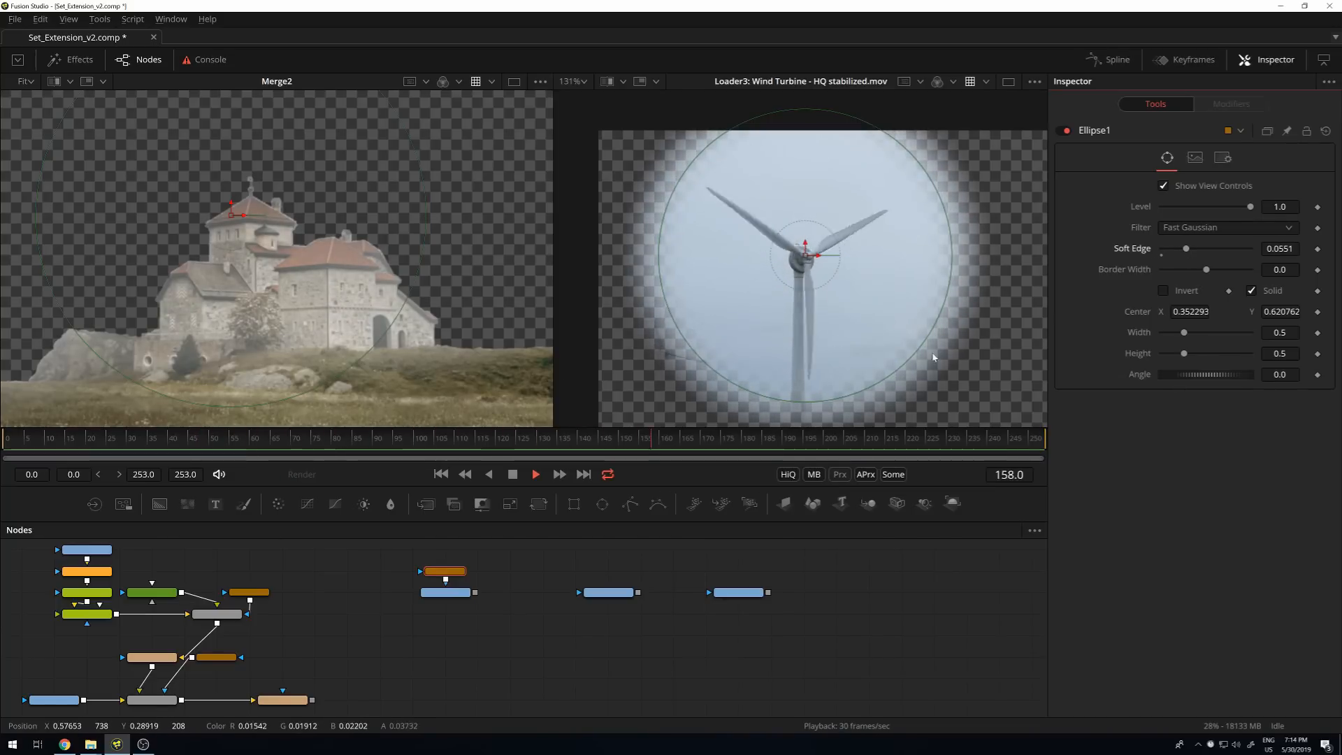
{"action": "scroll", "coordinate": [829, 271], "scroll_direction": "down", "scroll_amount": 2}
{"action": "scroll", "coordinate": [829, 272], "scroll_direction": "down", "scroll_amount": 2}
{"action": "key", "text": "space"}
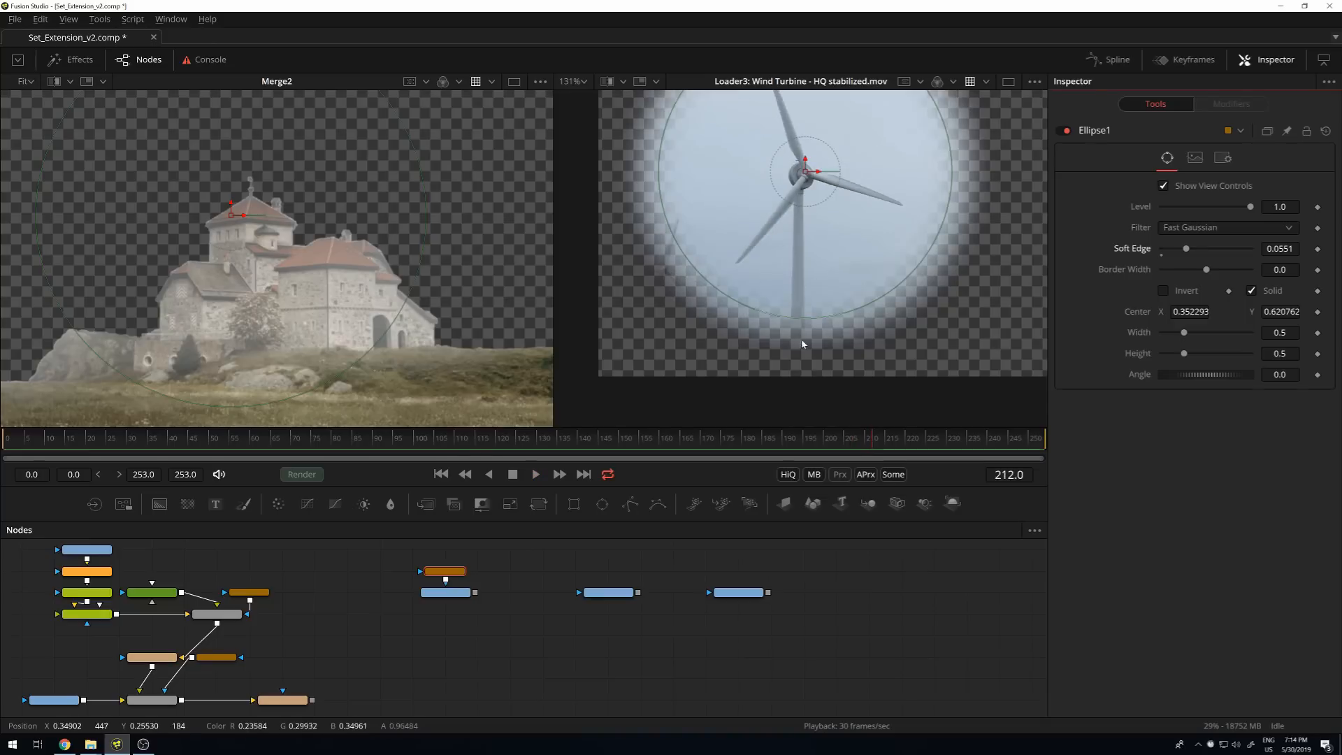
Detach Ellipse1 from the wind turbine clip and add a new Polygon mask node, left disconnected from the clip.
{"action": "left_click", "coordinate": [451, 597]}
{"action": "left_click_drag", "start_coordinate": [452, 598], "coordinate": [452, 620]}
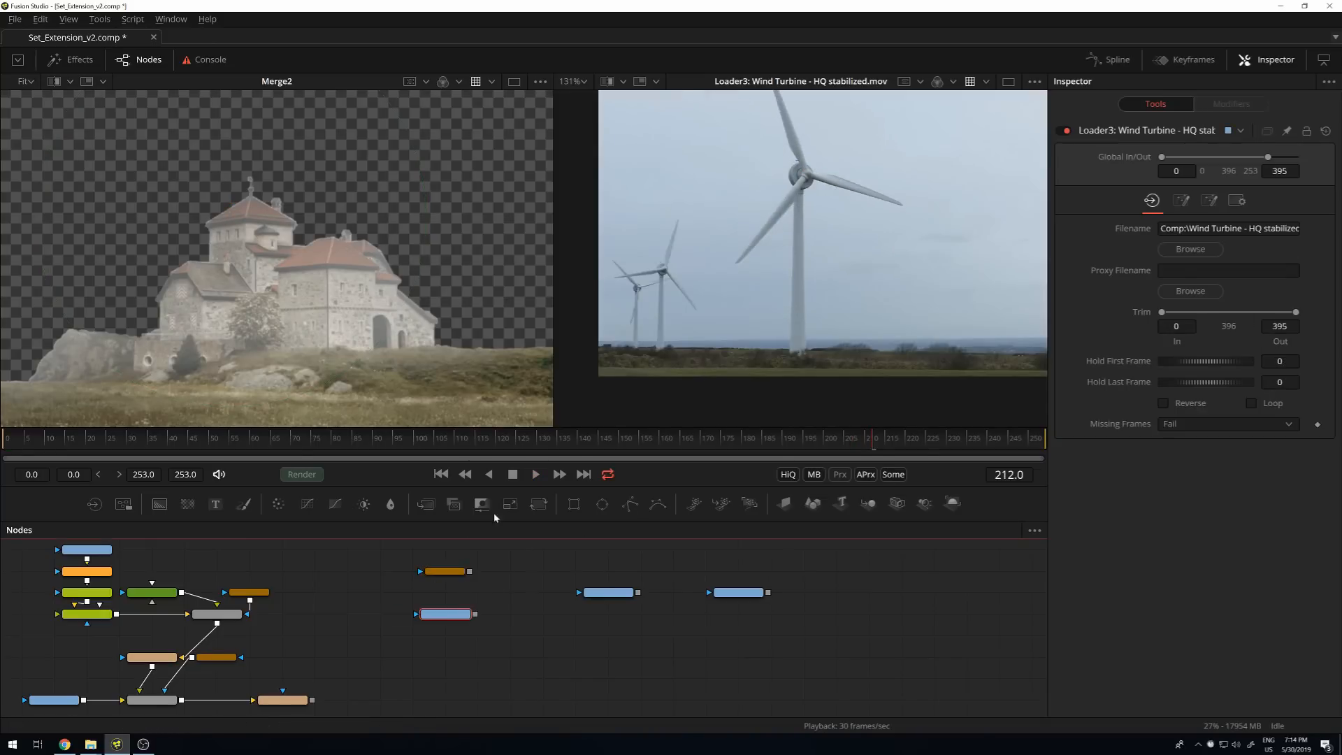
{"action": "left_click", "coordinate": [630, 508]}
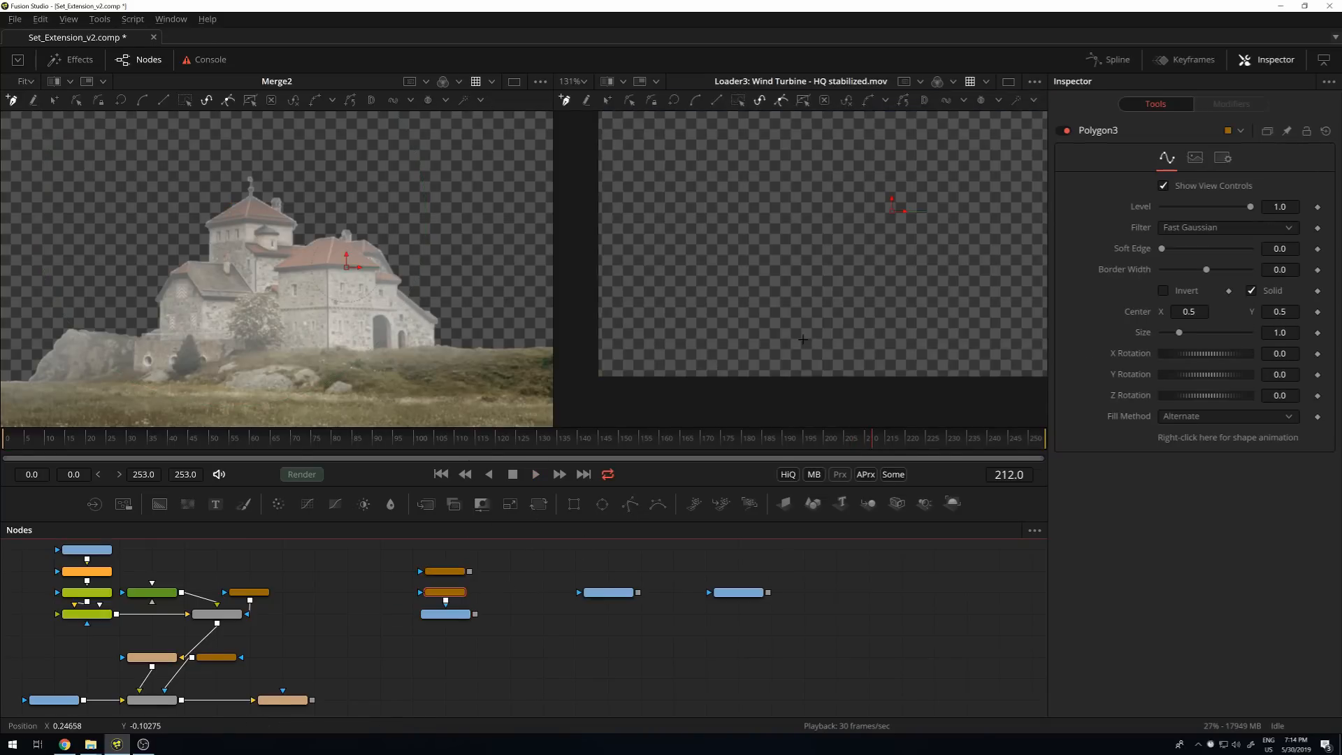
{"action": "left_click_drag", "start_coordinate": [445, 594], "coordinate": [467, 608]}
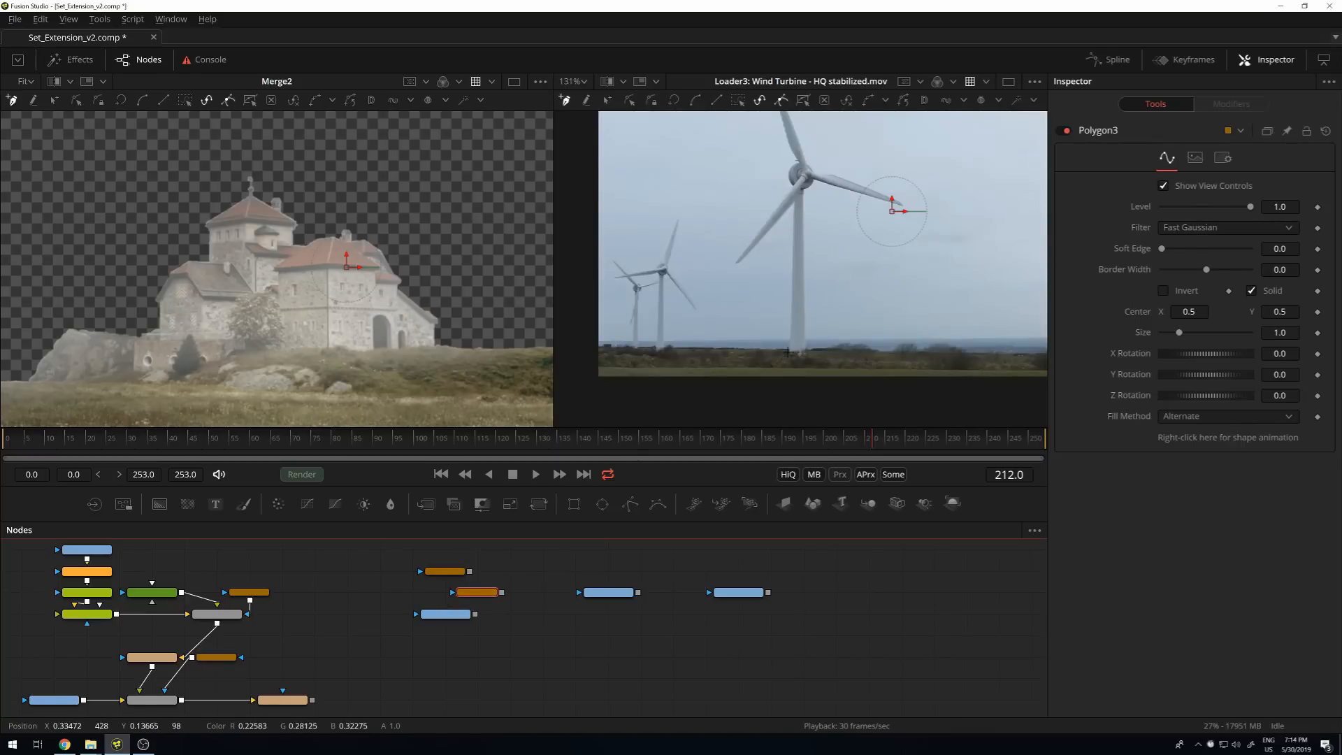
Start Polygon3's outline across the base of the large turbine's tower and up the tower's right edge.
{"action": "scroll", "coordinate": [805, 407], "scroll_direction": "up", "scroll_amount": 3}
{"action": "scroll", "coordinate": [805, 407], "scroll_direction": "up", "scroll_amount": 5}
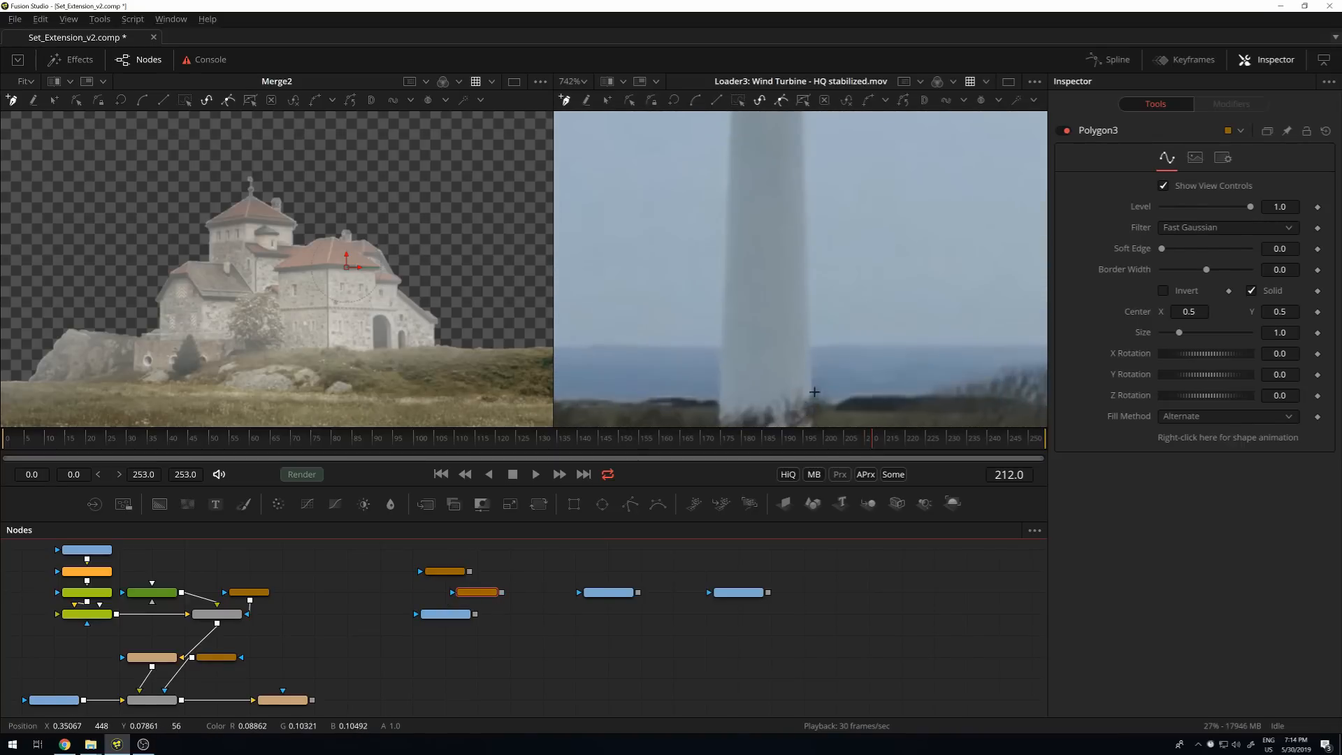
{"action": "scroll", "coordinate": [785, 378], "scroll_direction": "up", "scroll_amount": 2}
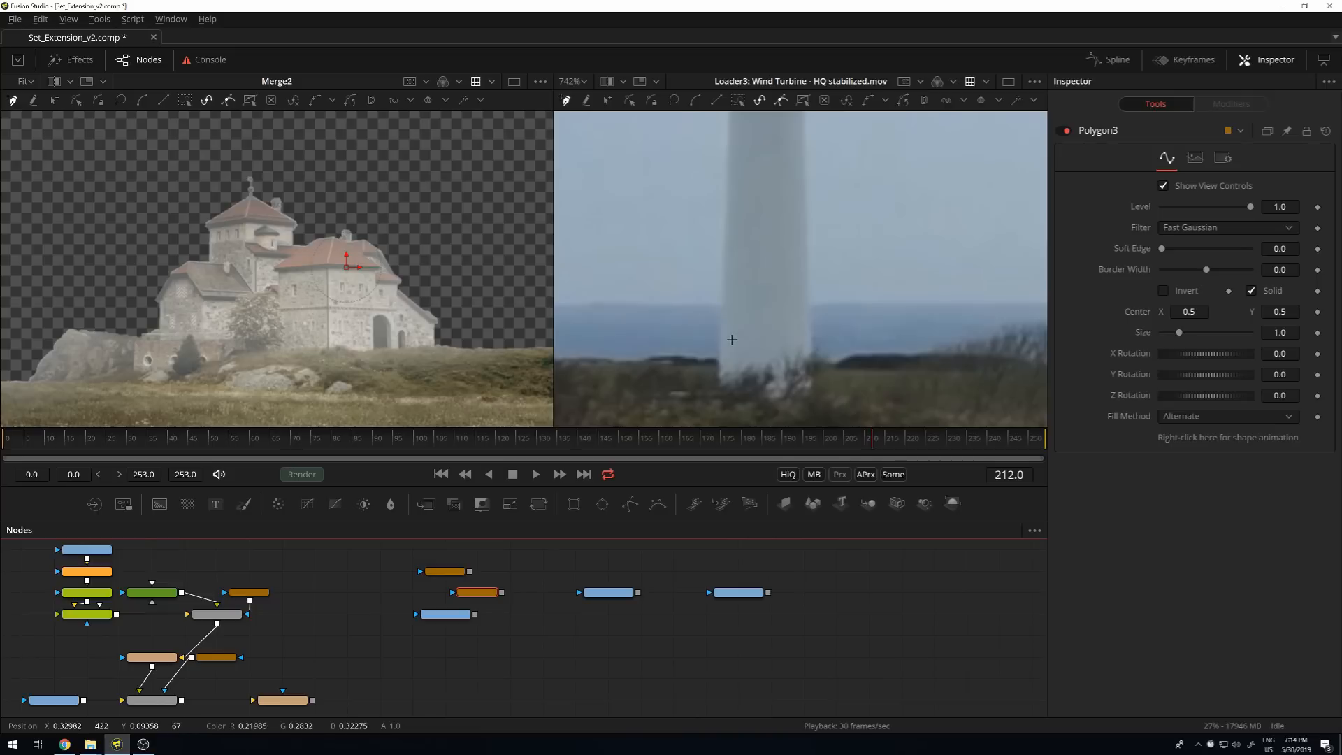
{"action": "left_click", "coordinate": [720, 341]}
{"action": "left_click", "coordinate": [813, 338]}
{"action": "scroll", "coordinate": [820, 267], "scroll_direction": "up", "scroll_amount": 1}
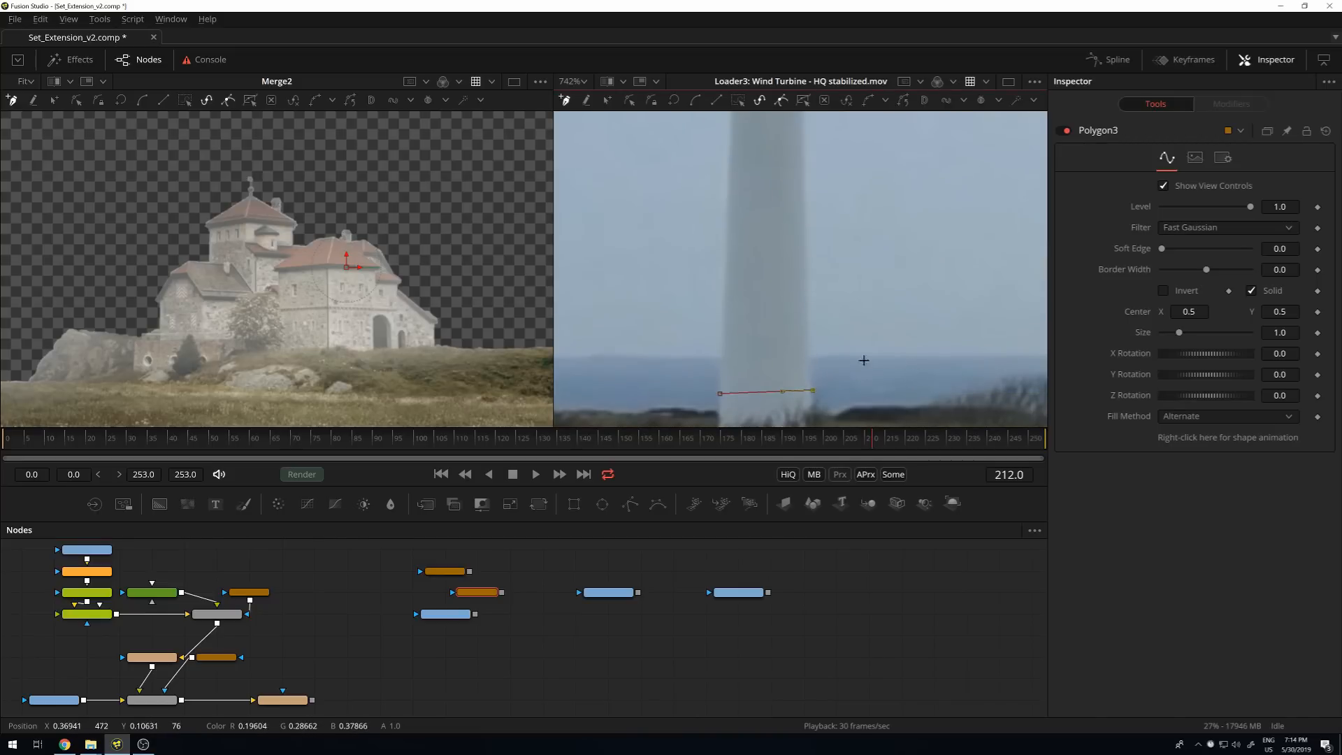
{"action": "left_click", "coordinate": [810, 349]}
{"action": "scroll", "coordinate": [806, 257], "scroll_direction": "up", "scroll_amount": 1}
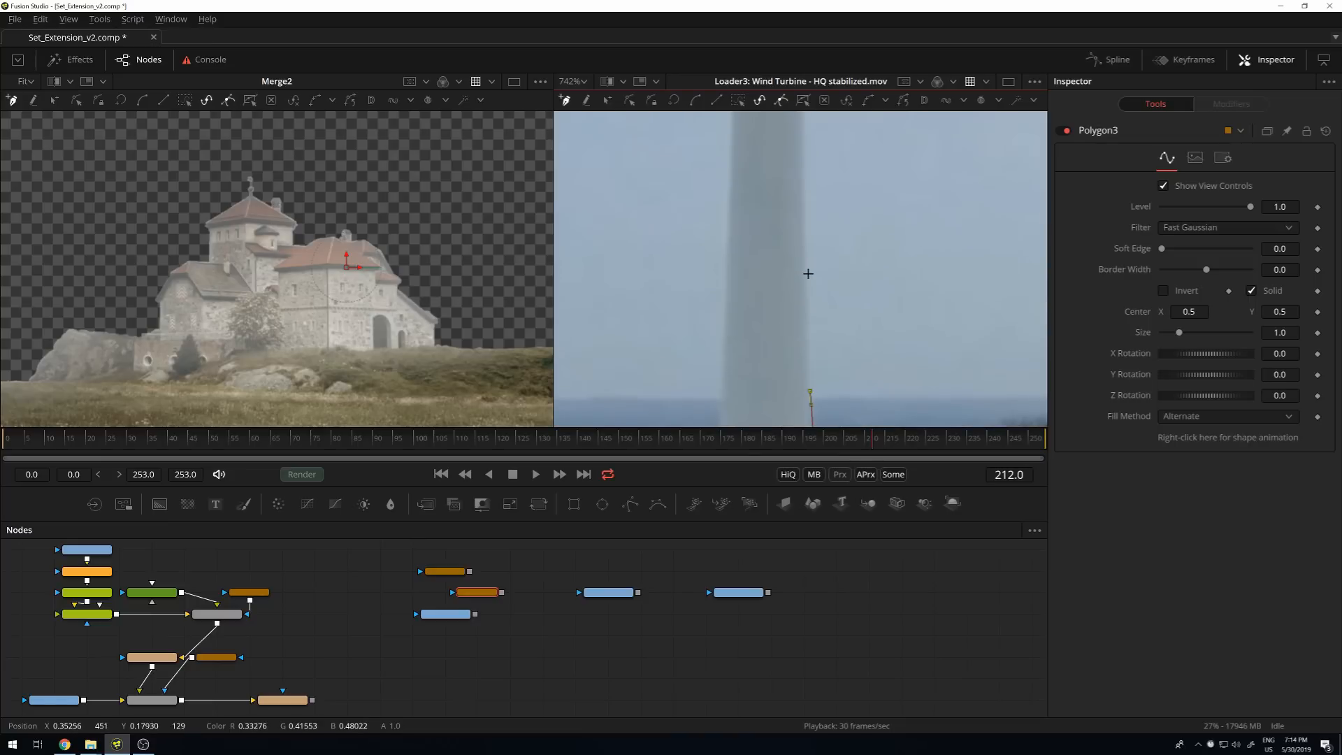
{"action": "left_click", "coordinate": [804, 277]}
Carry Polygon3's outline across the tower and down its left edge, closing the shape at the base.
{"action": "scroll", "coordinate": [808, 280], "scroll_direction": "down", "scroll_amount": 2}
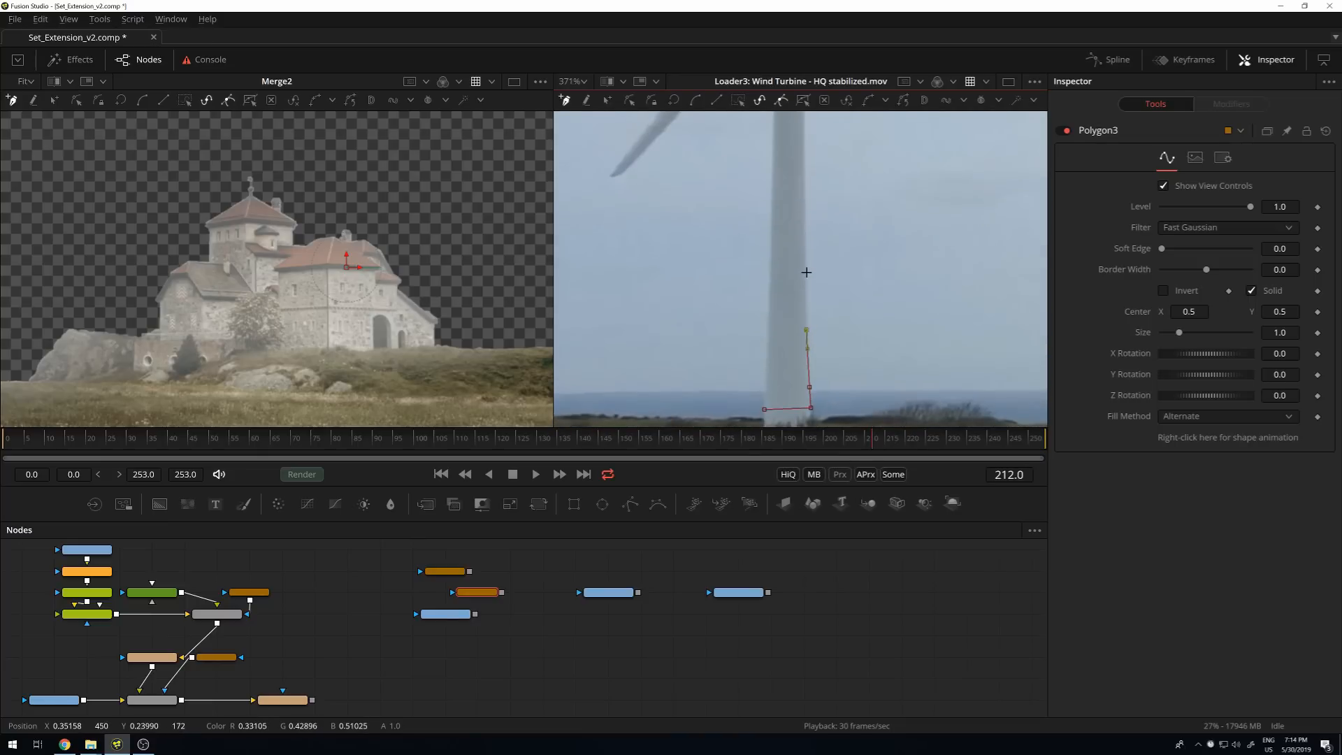
{"action": "left_click", "coordinate": [771, 278]}
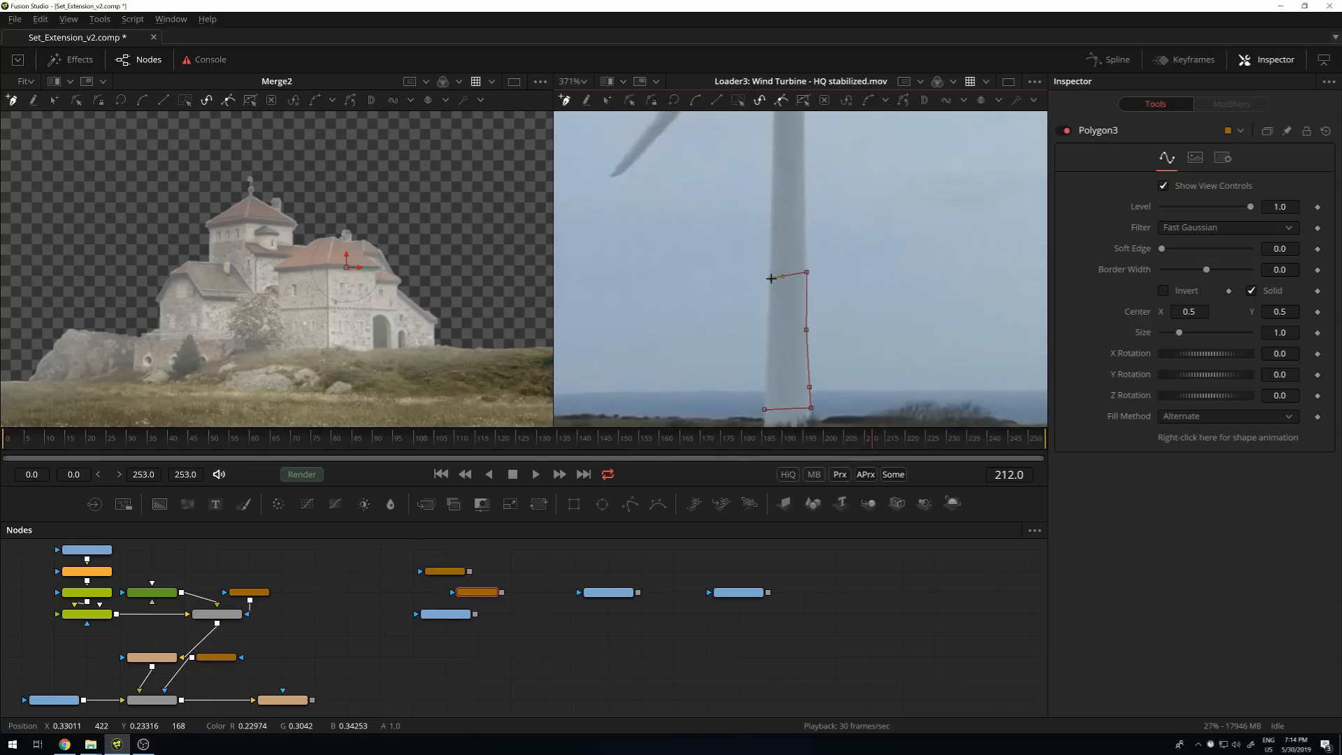
{"action": "left_click", "coordinate": [768, 320]}
{"action": "left_click", "coordinate": [767, 363]}
{"action": "left_click", "coordinate": [766, 397]}
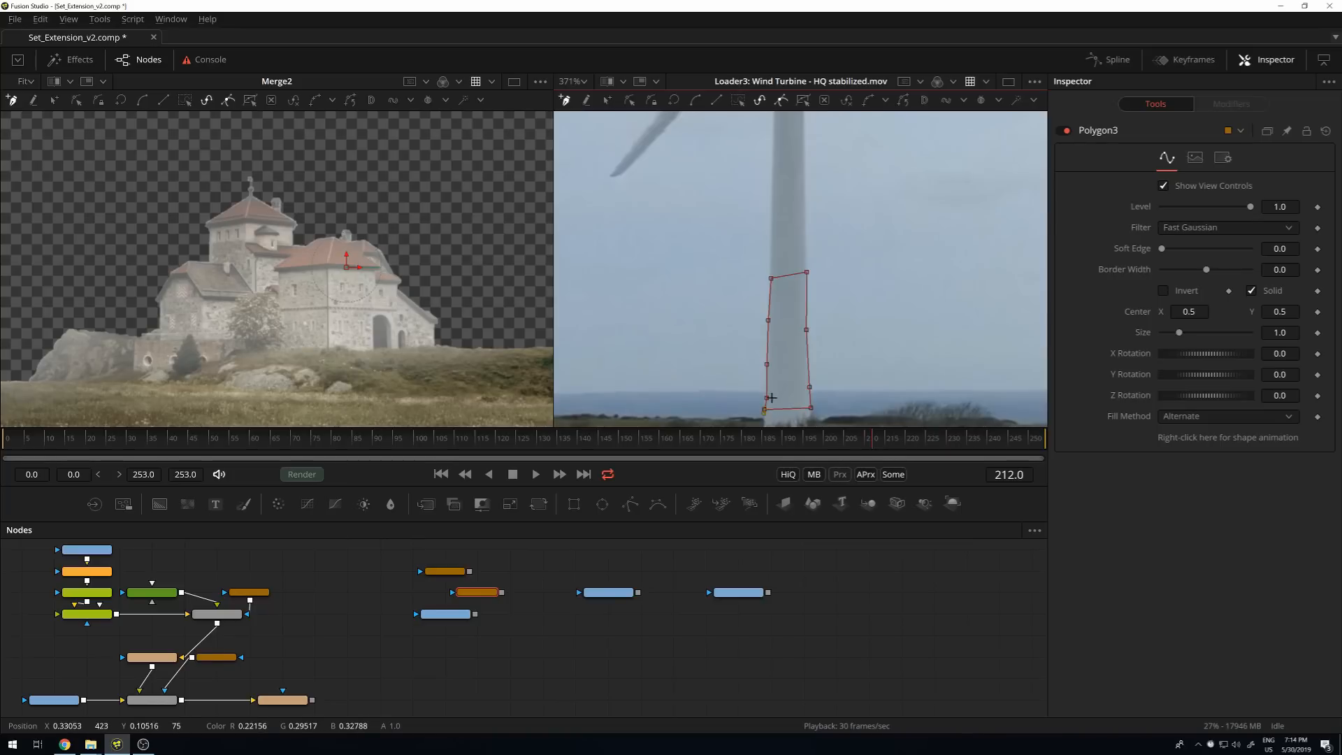
{"action": "left_click", "coordinate": [764, 410]}
{"action": "left_click_drag", "start_coordinate": [766, 398], "coordinate": [766, 399]}
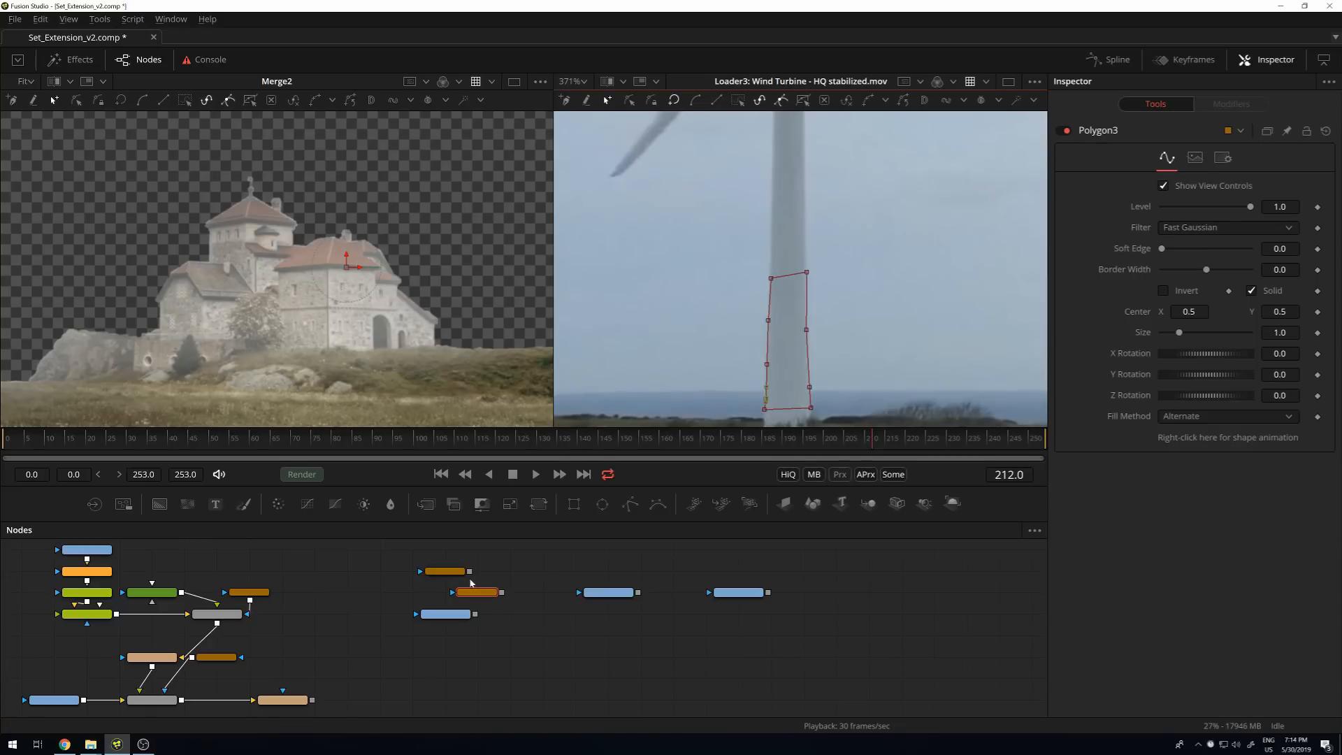
Connect Ellipse1 into Polygon3 and Polygon3 into the wind turbine clip's mask input to combine both masks.
{"action": "scroll", "coordinate": [466, 588], "scroll_direction": "up", "scroll_amount": 3}
{"action": "mouse_move", "coordinate": [469, 557]}
{"action": "left_mouse_down"}
{"action": "mouse_move", "coordinate": [555, 624]}
{"action": "mouse_move", "coordinate": [422, 644]}
{"action": "left_mouse_up"}
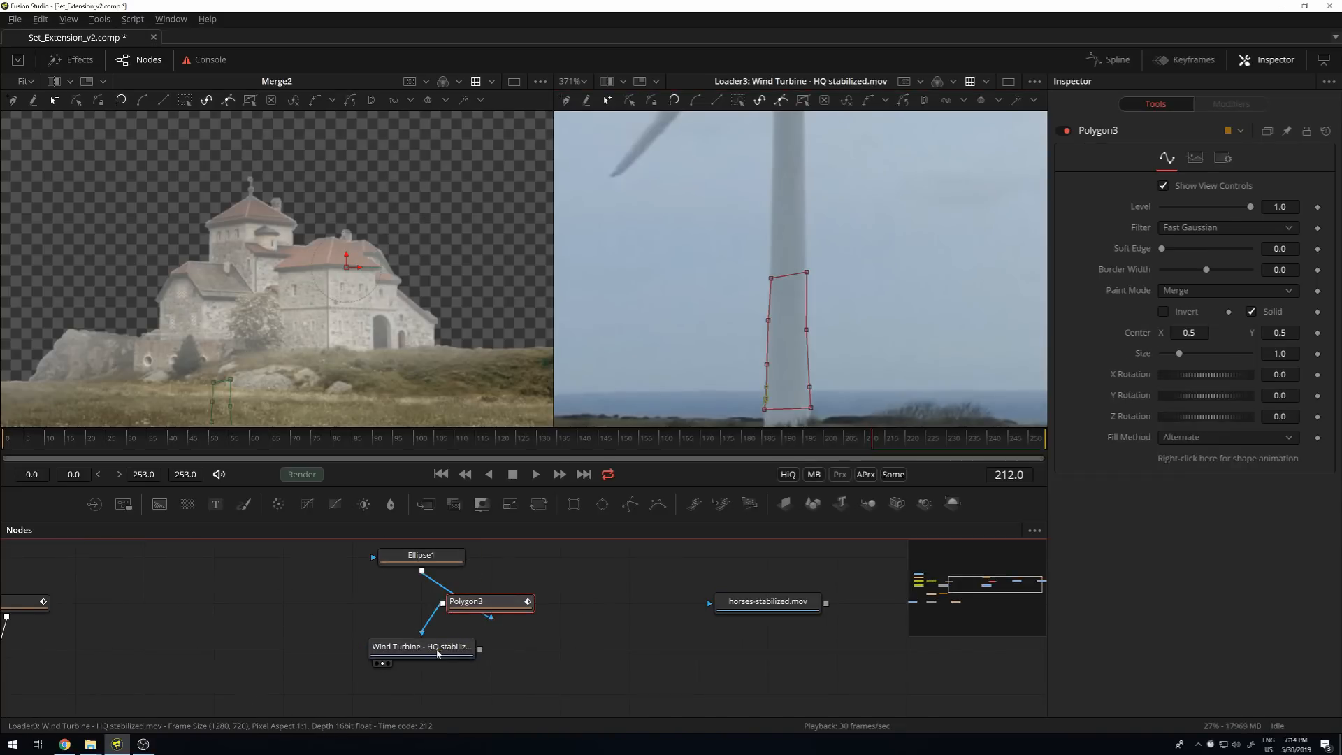
{"action": "left_click", "coordinate": [627, 629]}
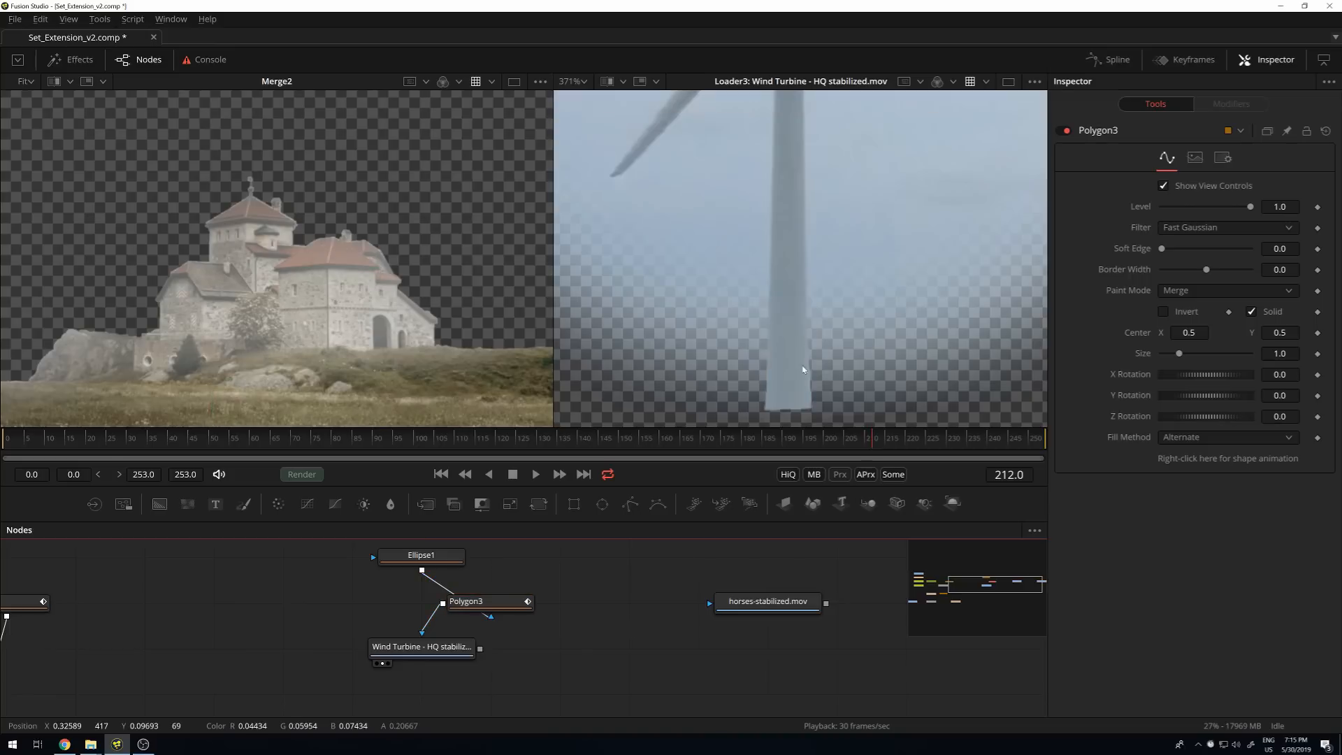
Play back the turbine with the combined masks and align the Polygon3 node directly beneath Ellipse1.
{"action": "scroll", "coordinate": [875, 288], "scroll_direction": "down", "scroll_amount": 2}
{"action": "key", "text": "space"}
{"action": "scroll", "coordinate": [887, 216], "scroll_direction": "down", "scroll_amount": 1}
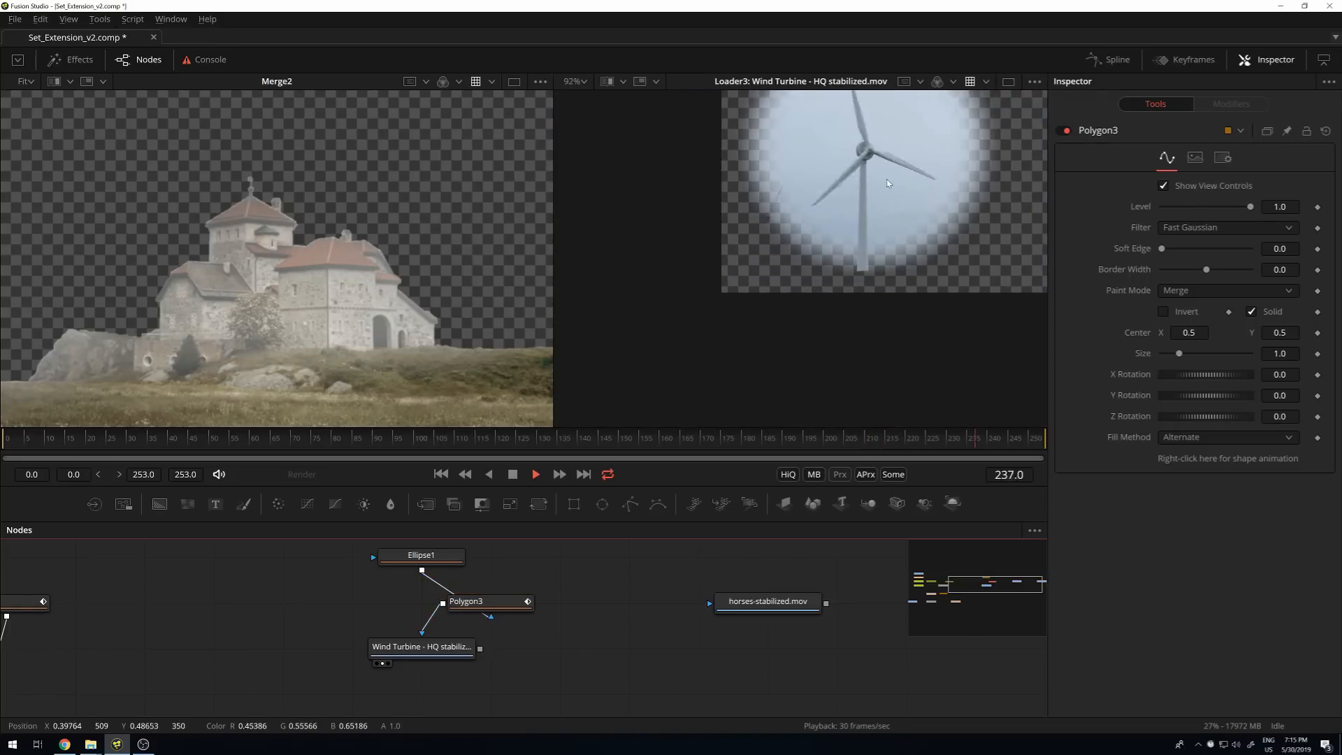
{"action": "left_click_drag", "start_coordinate": [496, 602], "coordinate": [428, 602]}
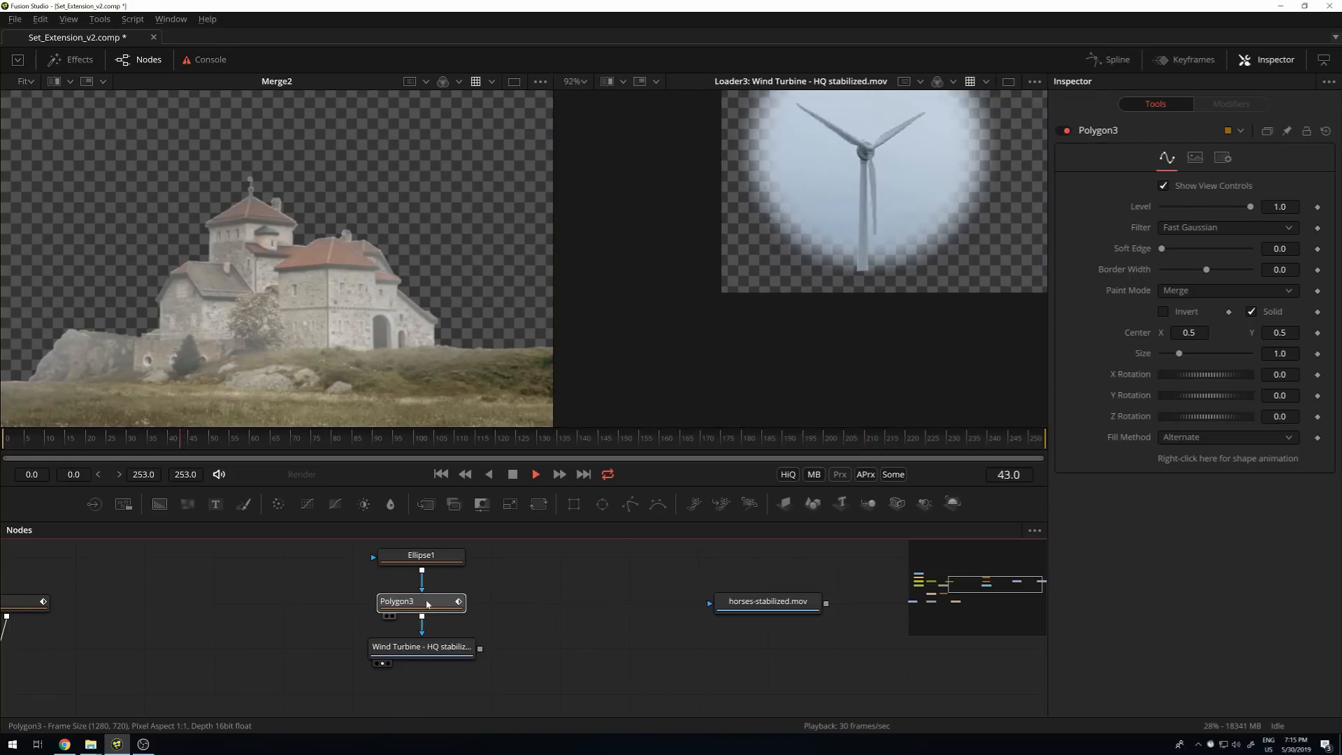
{"action": "key", "text": "space"}
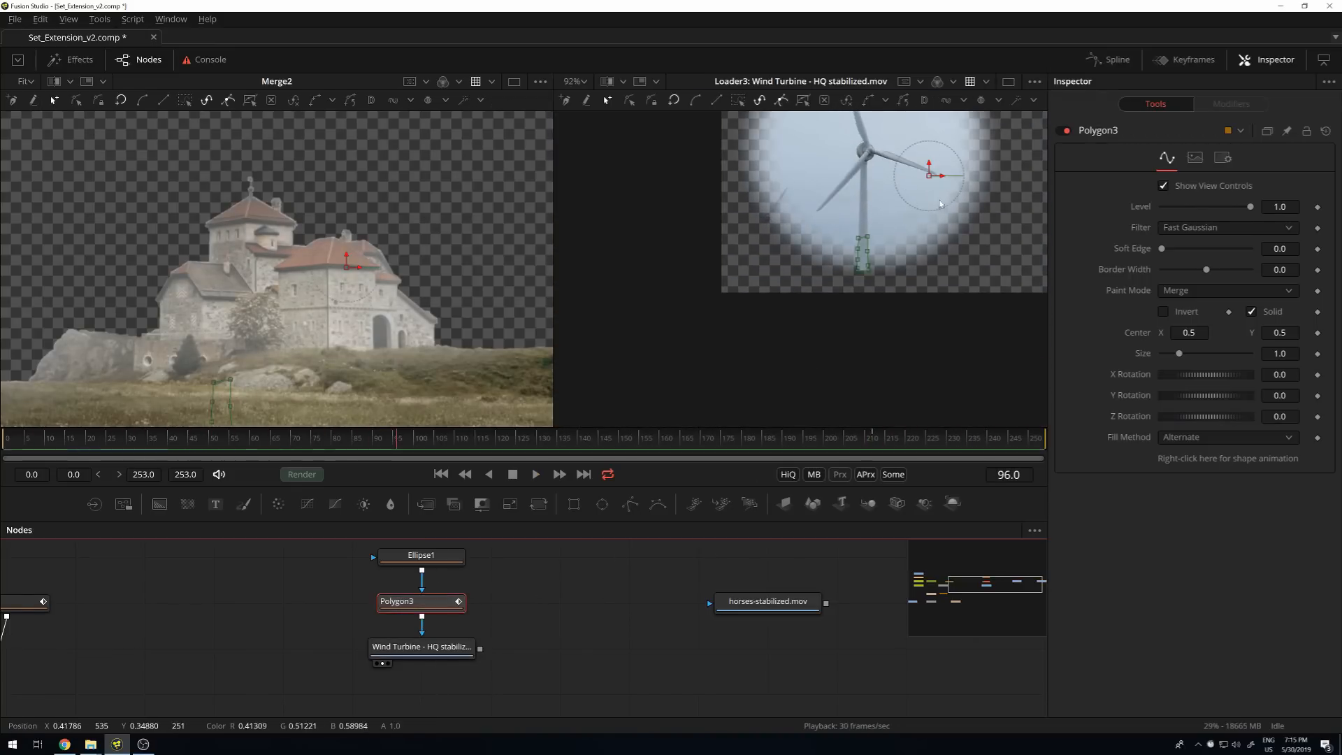
Add a Merge node after Transform2 and position it in the node graph below the wind turbine branch.
{"action": "scroll", "coordinate": [883, 275], "scroll_direction": "down", "scroll_amount": 2}
{"action": "scroll", "coordinate": [557, 595], "scroll_direction": "down", "scroll_amount": 3}
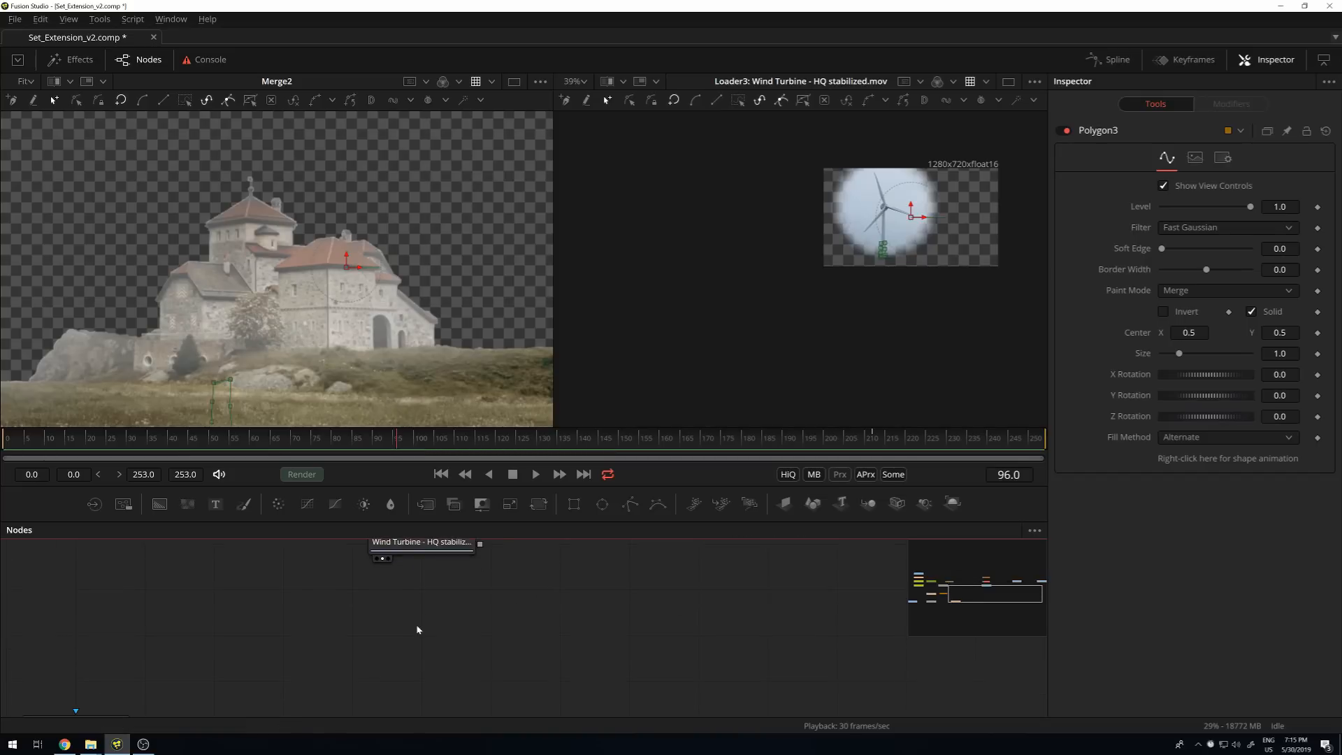
{"action": "scroll", "coordinate": [416, 629], "scroll_direction": "down", "scroll_amount": 1}
{"action": "left_click", "coordinate": [146, 695]}
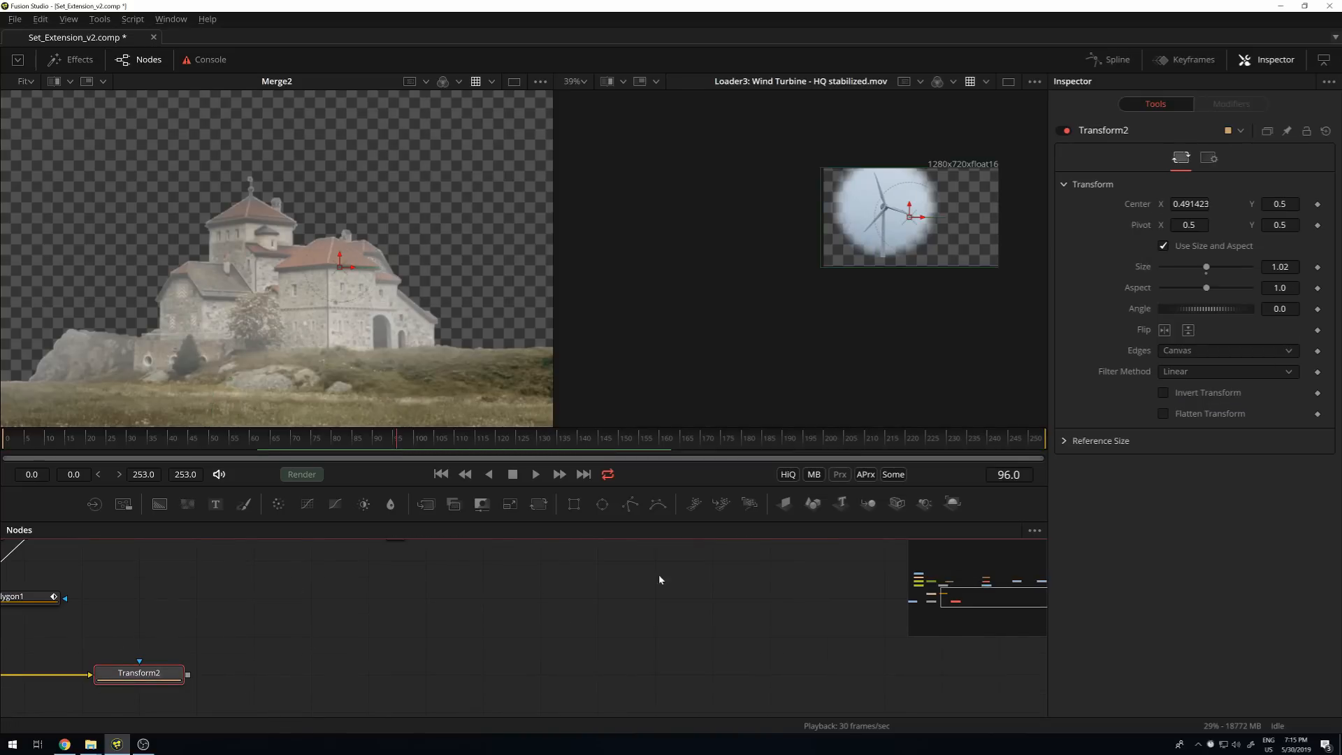
{"action": "left_click_drag", "start_coordinate": [313, 619], "coordinate": [411, 635]}
{"action": "left_click", "coordinate": [426, 504]}
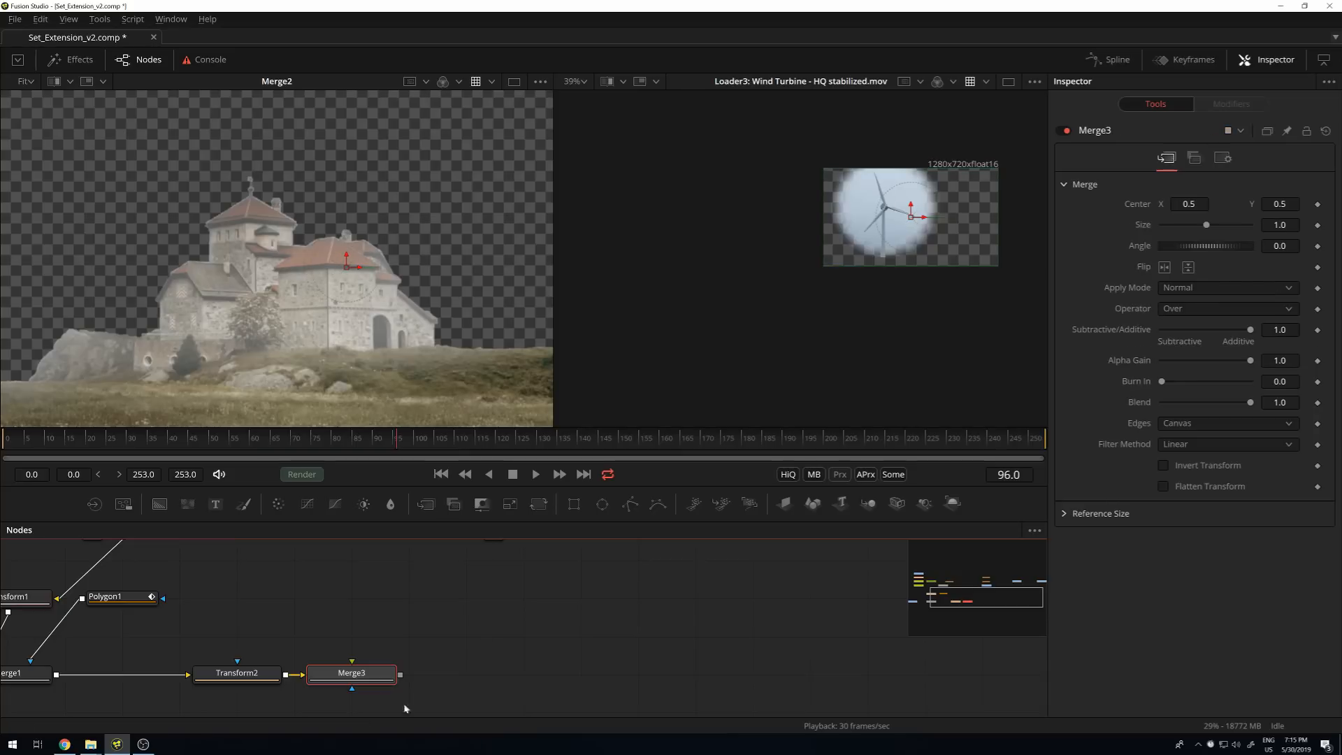
{"action": "left_click_drag", "start_coordinate": [354, 674], "coordinate": [524, 674]}
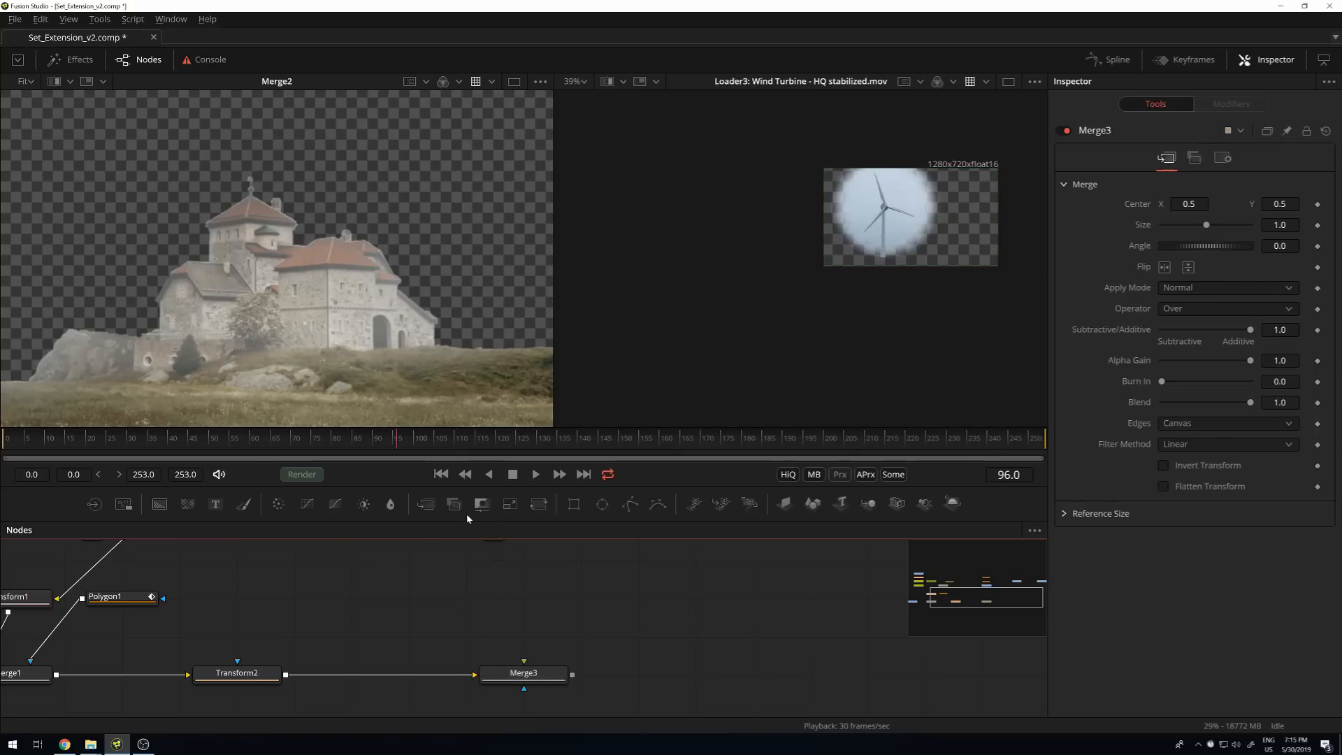
Add a Transform node between the wind turbine clip and Merge3, feeding Merge3's foreground.
{"action": "left_click", "coordinate": [547, 505]}
{"action": "left_click_drag", "start_coordinate": [550, 587], "coordinate": [561, 692]}
{"action": "scroll", "coordinate": [586, 595], "scroll_direction": "up", "scroll_amount": 2}
{"action": "left_click_drag", "start_coordinate": [572, 601], "coordinate": [559, 674]}
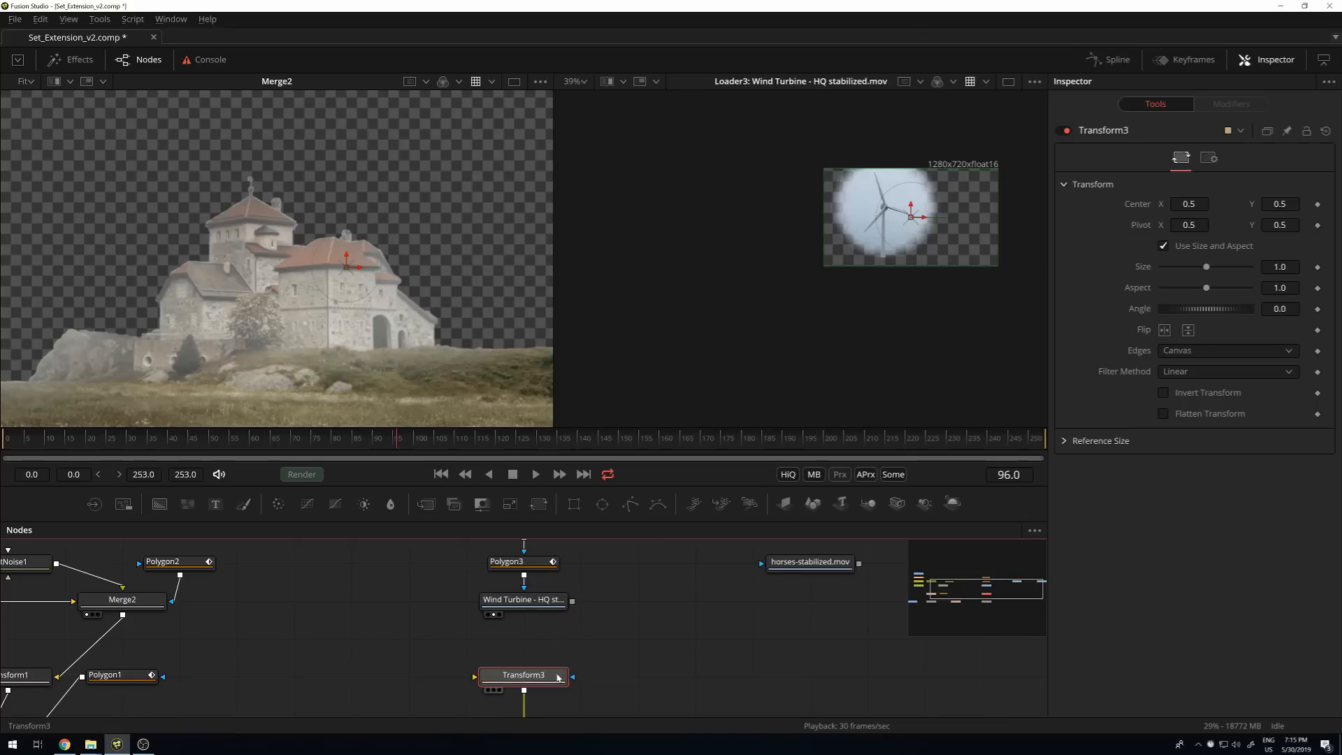
{"action": "left_click_drag", "start_coordinate": [571, 605], "coordinate": [523, 688]}
{"action": "scroll", "coordinate": [588, 637], "scroll_direction": "down", "scroll_amount": 2}
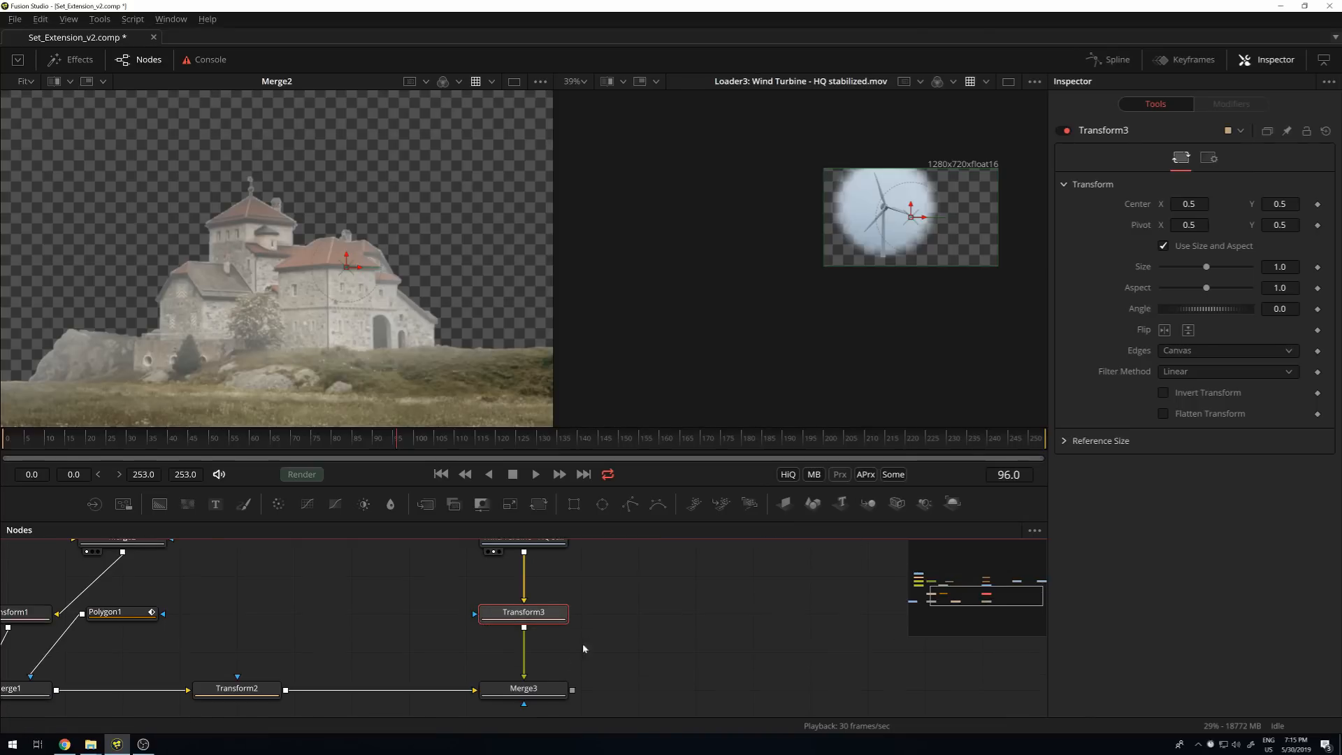
View Merge3 in the second viewer and move the turbine with Transform3's center to about X 1.221, Y 0.771.
{"action": "left_click", "coordinate": [561, 680]}
{"action": "key", "text": "2"}
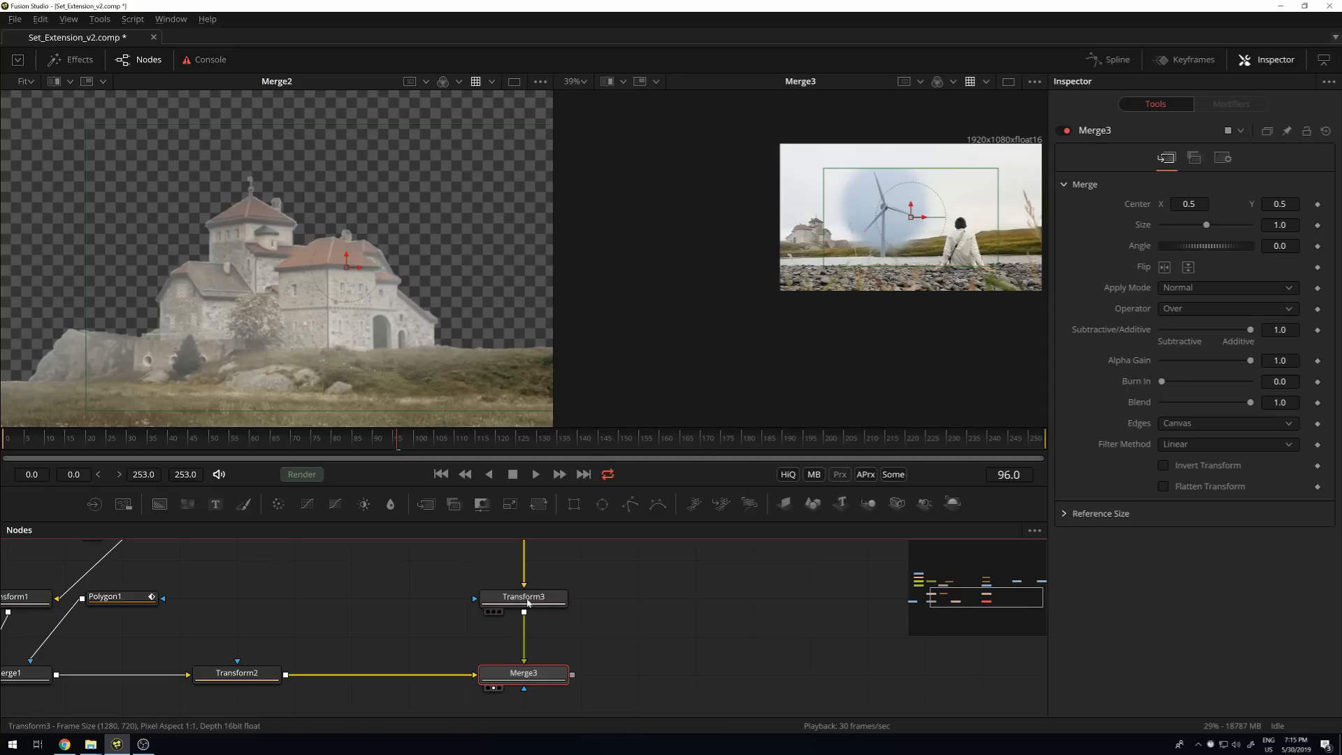
{"action": "left_click", "coordinate": [531, 601]}
{"action": "left_click_drag", "start_coordinate": [777, 260], "coordinate": [893, 239]}
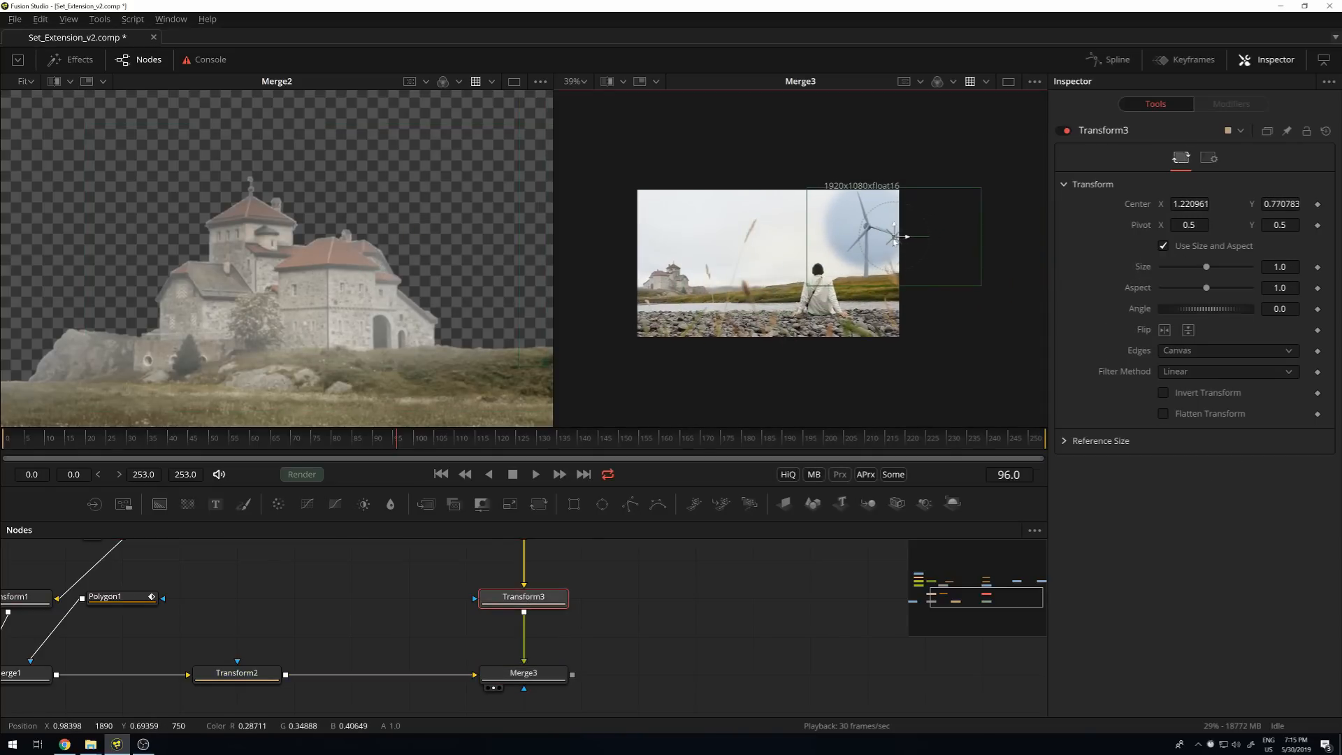
{"action": "scroll", "coordinate": [893, 238], "scroll_direction": "up", "scroll_amount": 4}
{"action": "scroll", "coordinate": [845, 225], "scroll_direction": "down", "scroll_amount": 3}
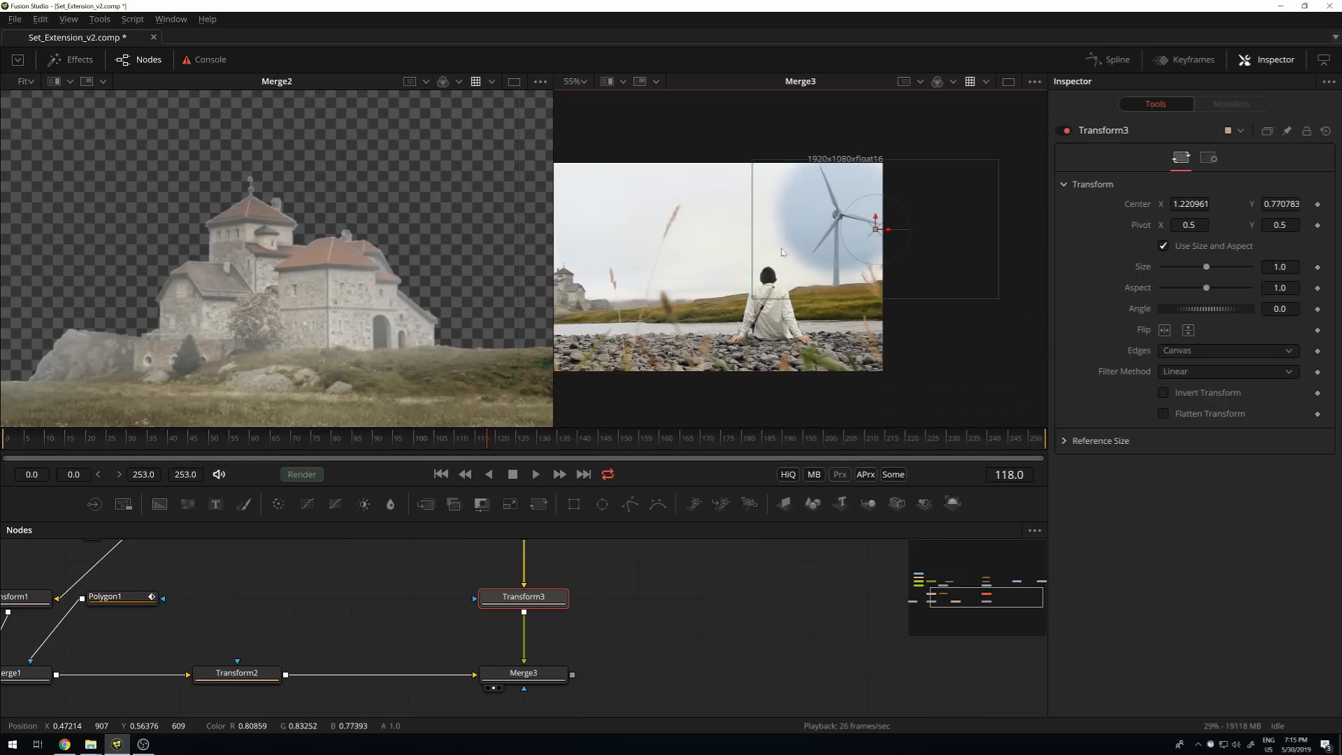
Flip the wind turbine horizontally in Transform3 and reposition its center to about X 0.931, Y 0.739.
{"action": "scroll", "coordinate": [873, 211], "scroll_direction": "up", "scroll_amount": 4}
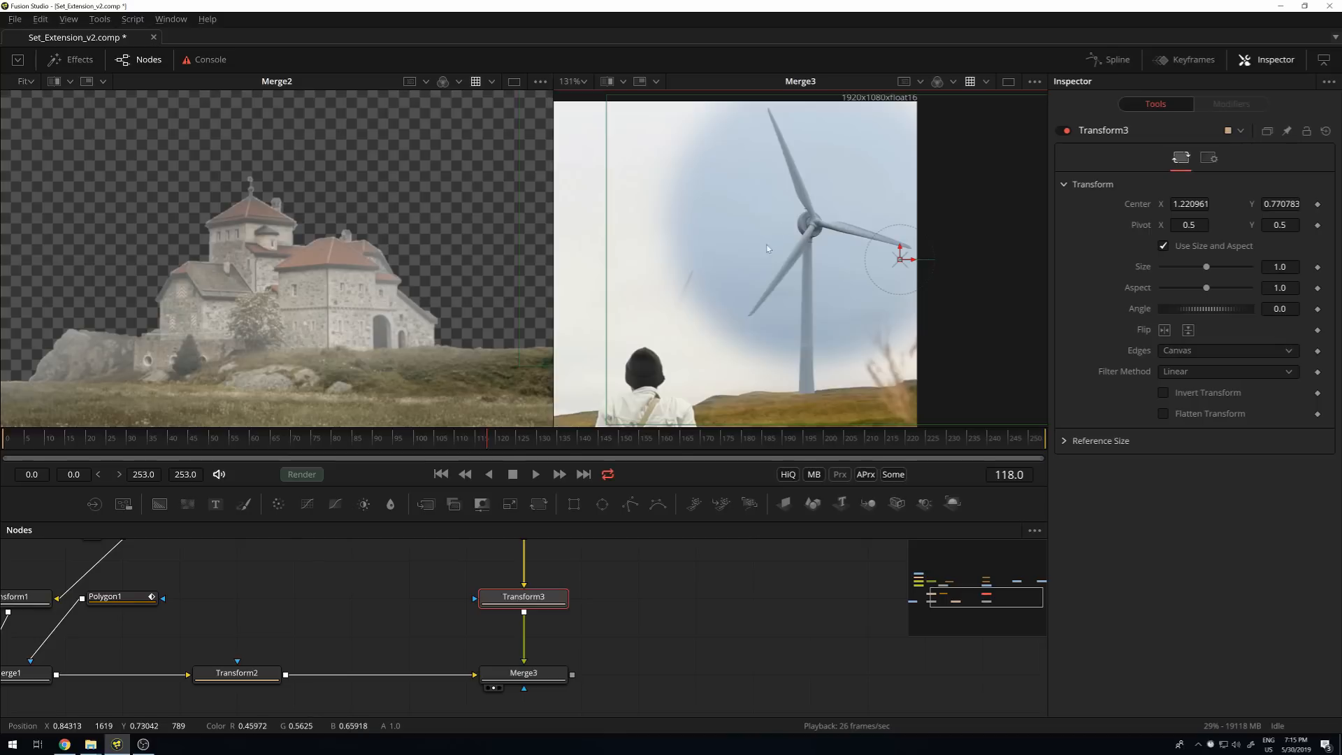
{"action": "left_click", "coordinate": [1163, 330]}
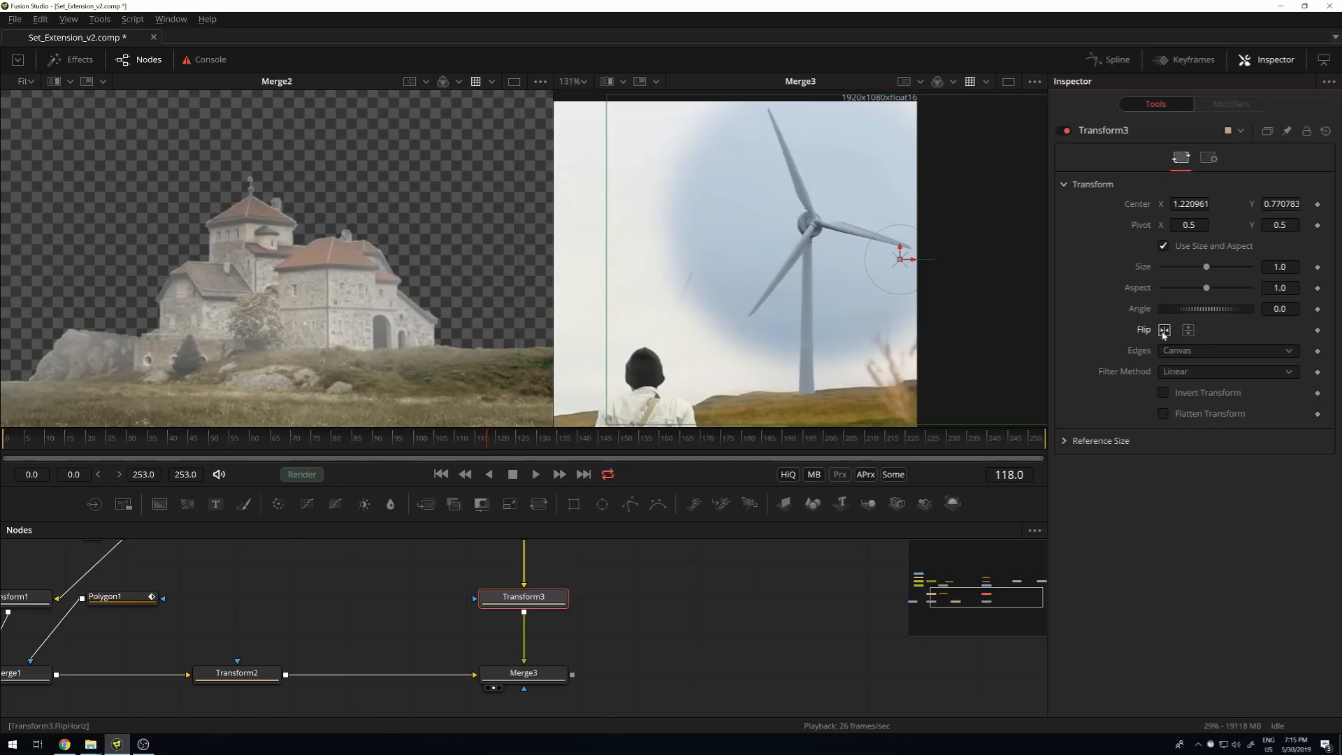
{"action": "left_click_drag", "start_coordinate": [899, 258], "coordinate": [730, 269]}
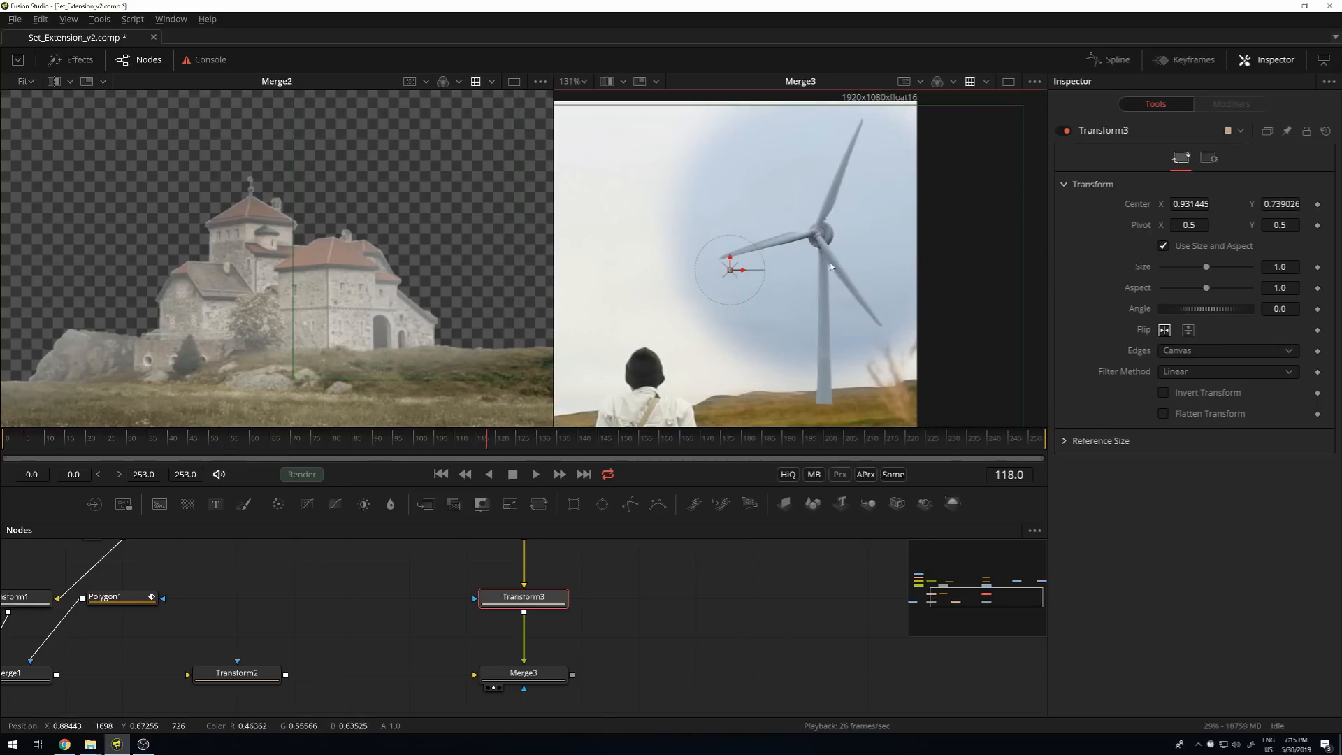
{"action": "scroll", "coordinate": [809, 267], "scroll_direction": "down", "scroll_amount": 2}
{"action": "scroll", "coordinate": [811, 263], "scroll_direction": "down", "scroll_amount": 2}
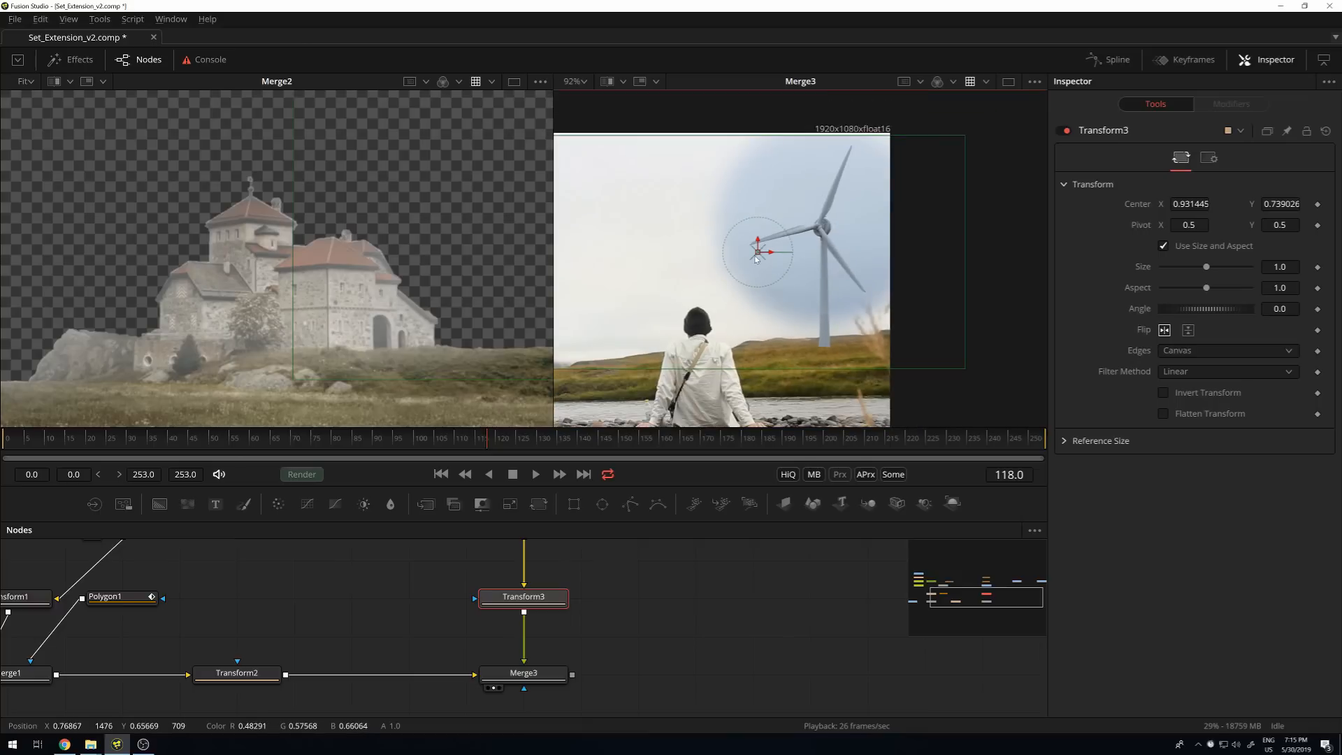
Play back the composite and fine-tune the turbine's position to about X 0.957, Y 0.772 so its base meets the hill.
{"action": "key", "text": "space"}
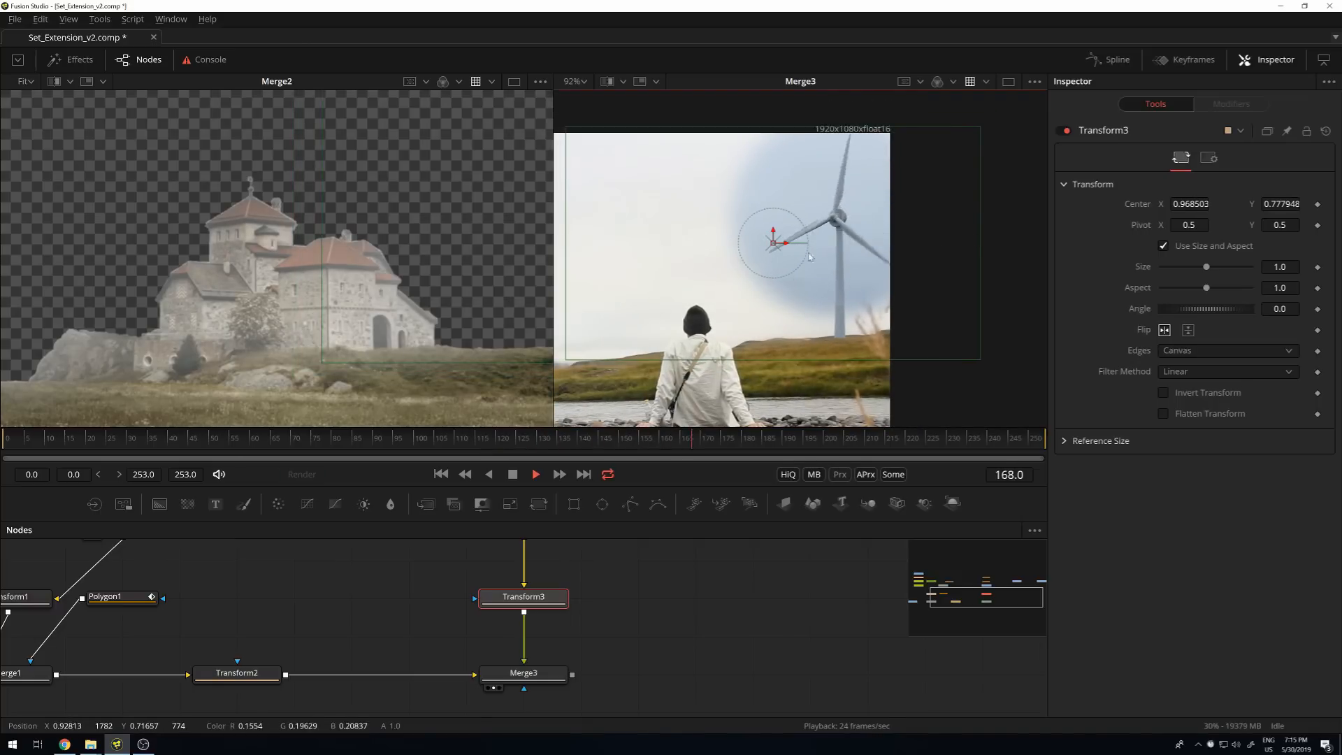
{"action": "key", "text": "space"}
{"action": "left_click_drag", "start_coordinate": [776, 240], "coordinate": [781, 247]}
{"action": "key", "text": "space"}
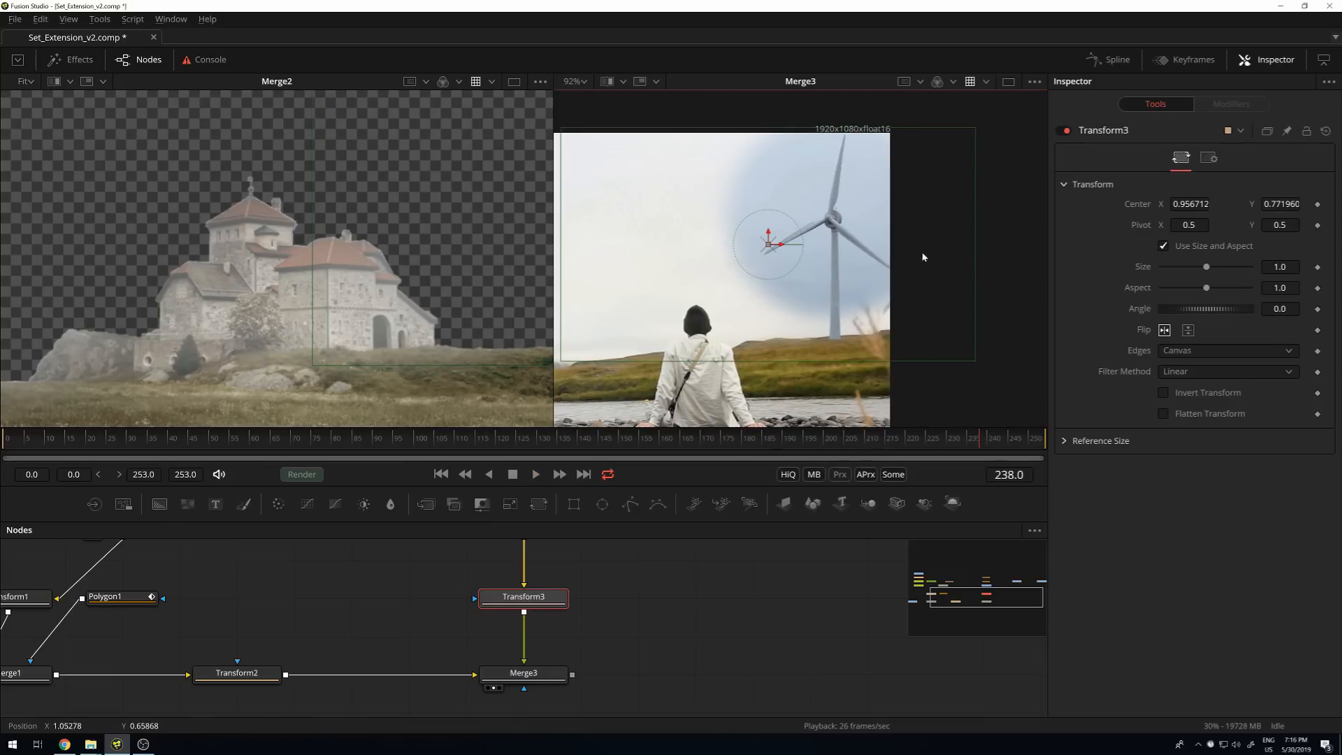
Add a polygon mask to Merge3, trace it along the hill ridge around the turbine tower's base, and invert it.
{"action": "scroll", "coordinate": [831, 337], "scroll_direction": "up", "scroll_amount": 5}
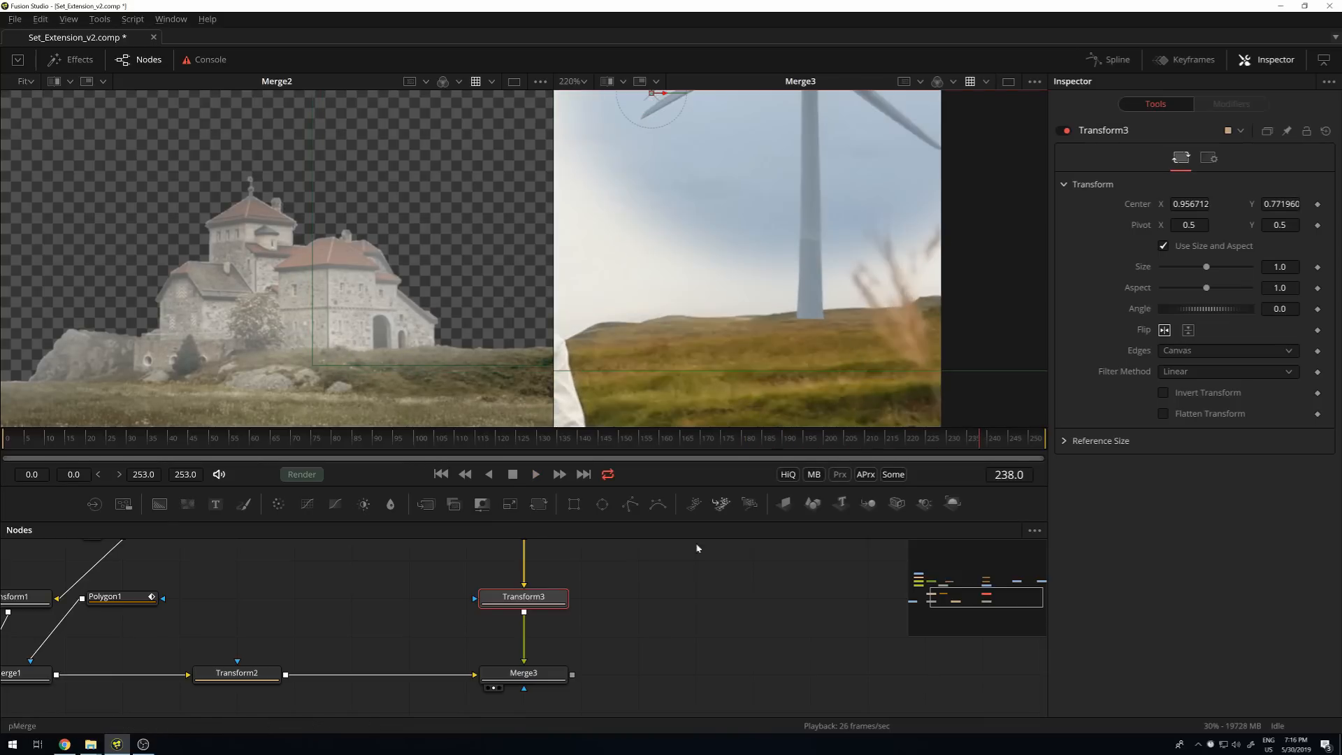
{"action": "left_click", "coordinate": [562, 678]}
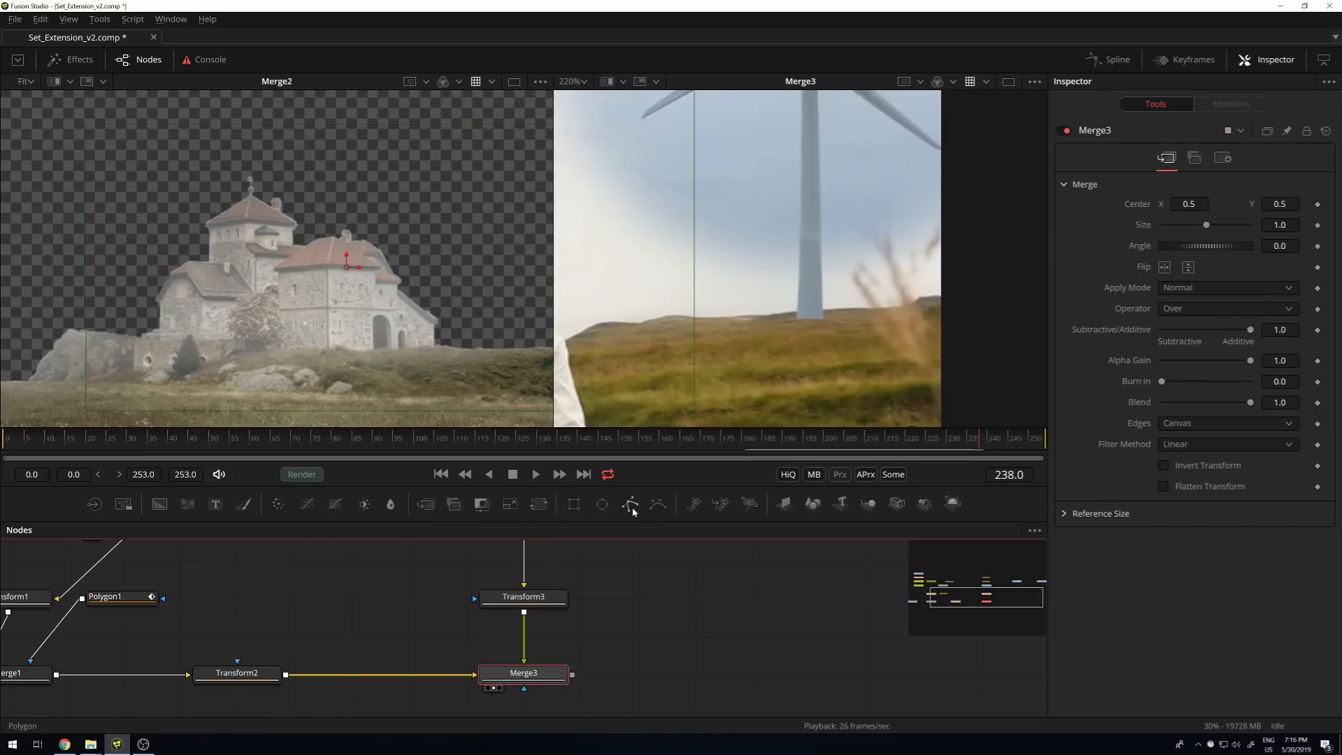
{"action": "left_click", "coordinate": [656, 505]}
{"action": "left_click_drag", "start_coordinate": [772, 314], "coordinate": [789, 311]}
{"action": "scroll", "coordinate": [798, 314], "scroll_direction": "up", "scroll_amount": 7}
{"action": "left_click", "coordinate": [804, 309]}
{"action": "left_click", "coordinate": [889, 302]}
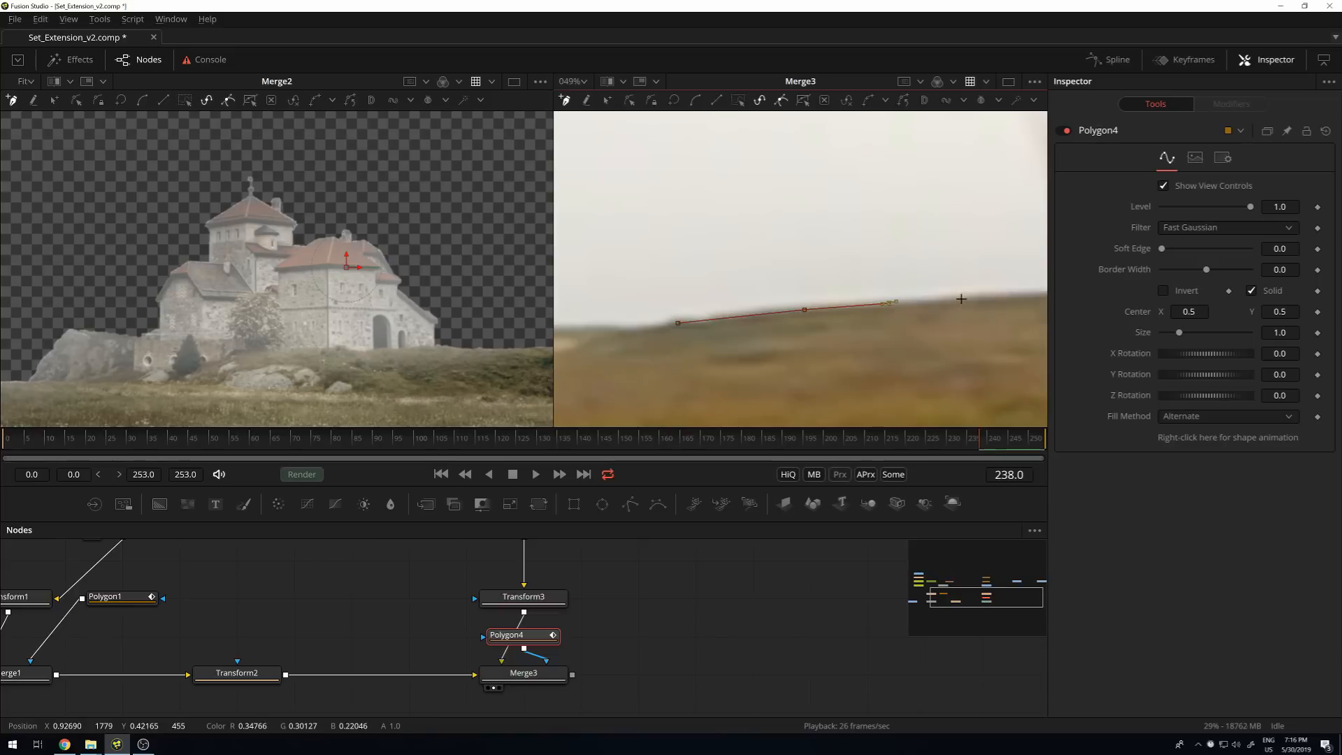
{"action": "left_click_drag", "start_coordinate": [1028, 299], "coordinate": [761, 310]}
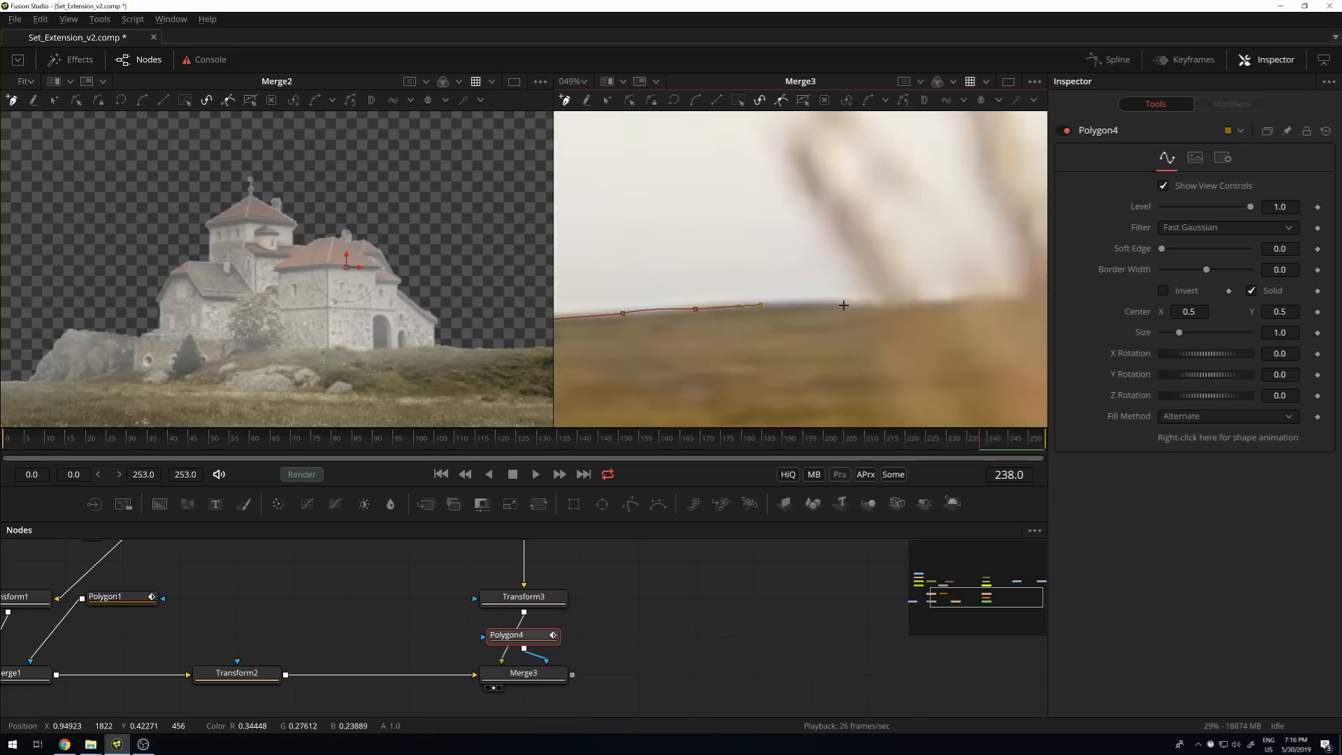
{"action": "scroll", "coordinate": [825, 328], "scroll_direction": "down", "scroll_amount": 5}
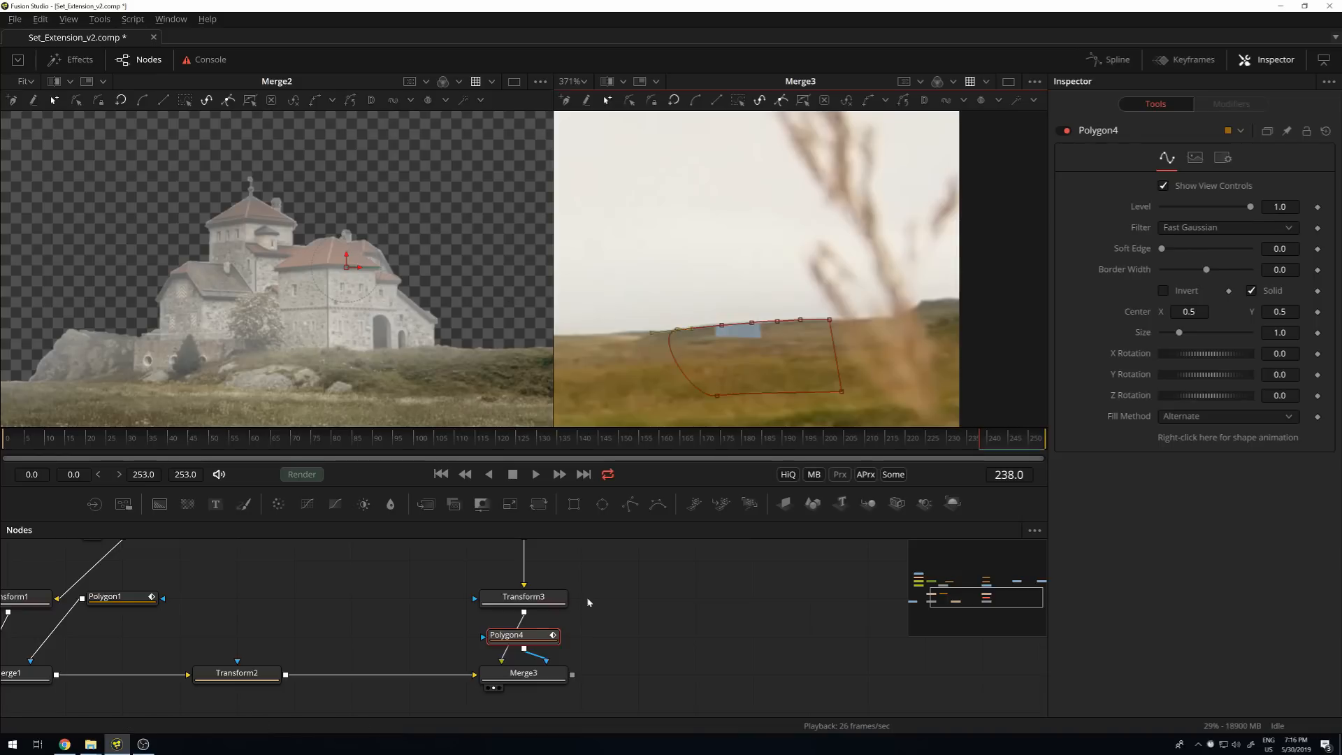
{"action": "left_click", "coordinate": [1162, 291]}
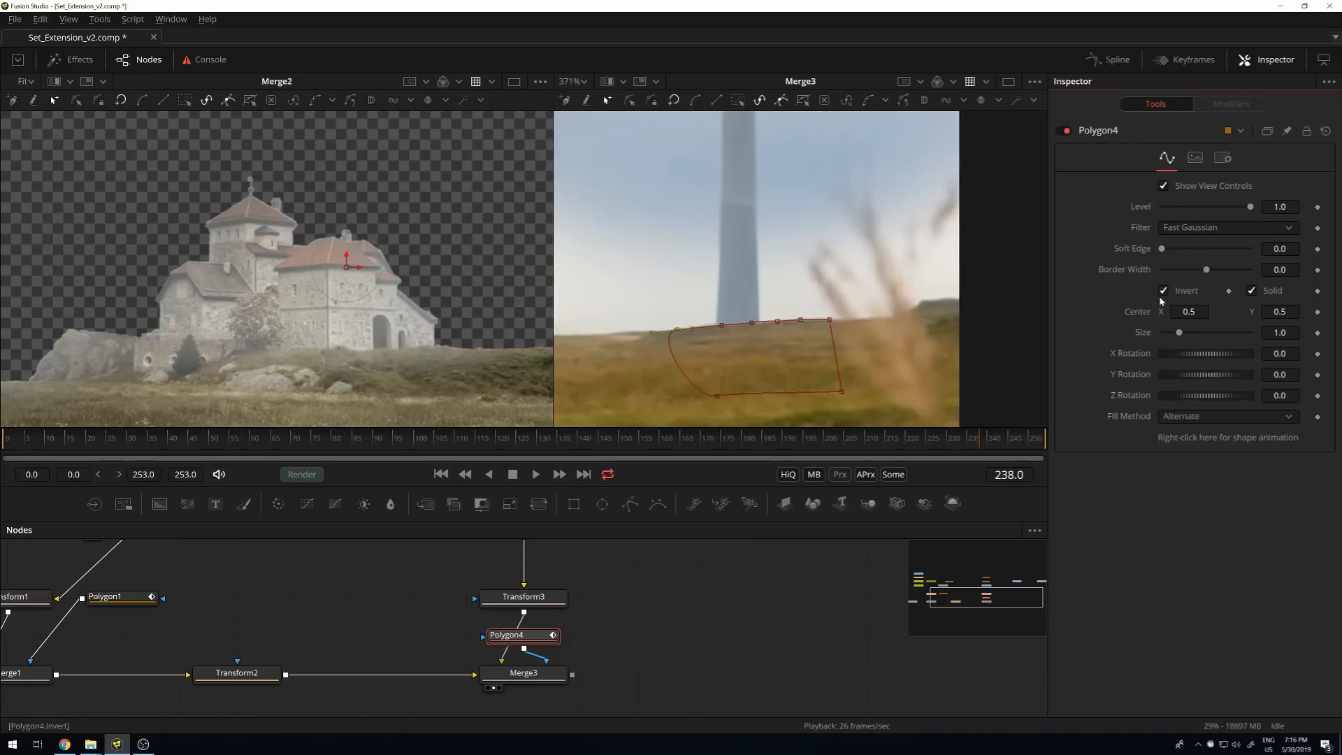
{"action": "left_click", "coordinate": [714, 595]}
Play back the composite and inspect the turbine's base along the masked hill ridge.
{"action": "scroll", "coordinate": [824, 259], "scroll_direction": "down", "scroll_amount": 3}
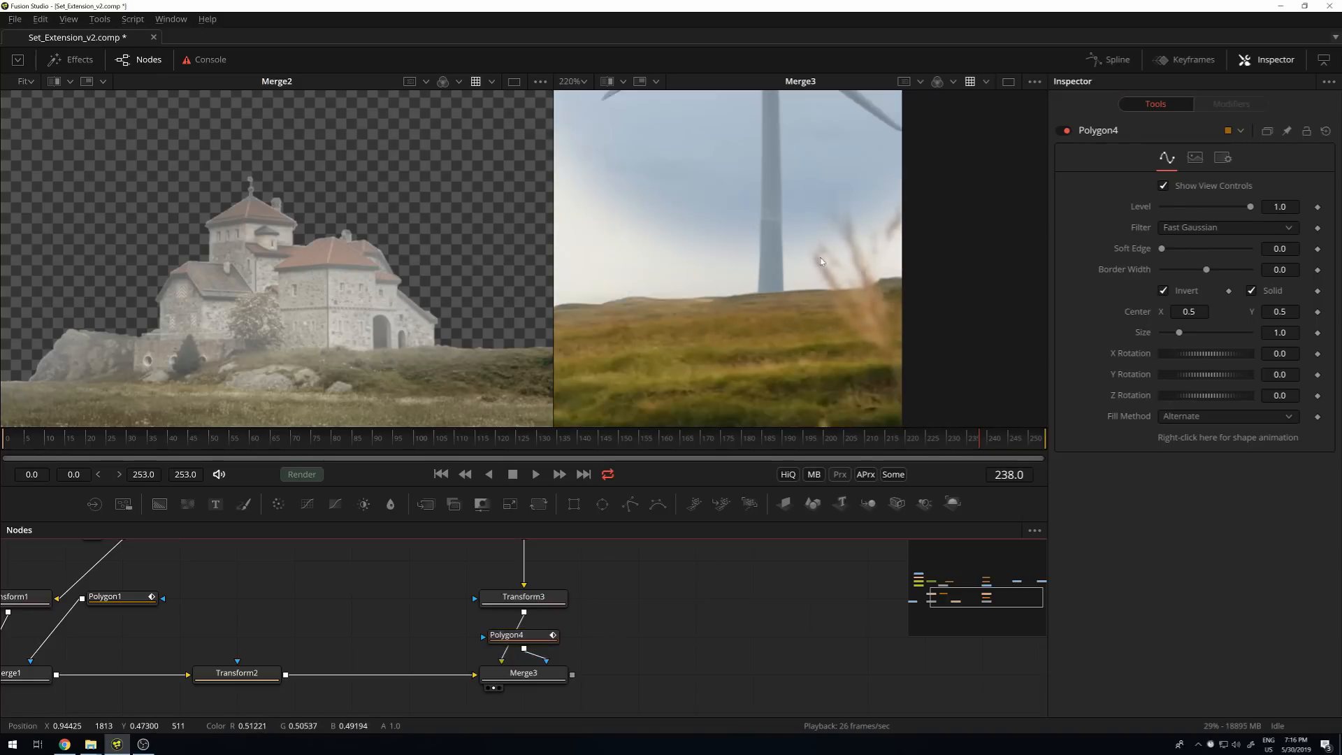
{"action": "scroll", "coordinate": [772, 241], "scroll_direction": "down", "scroll_amount": 1}
{"action": "key", "text": "space"}
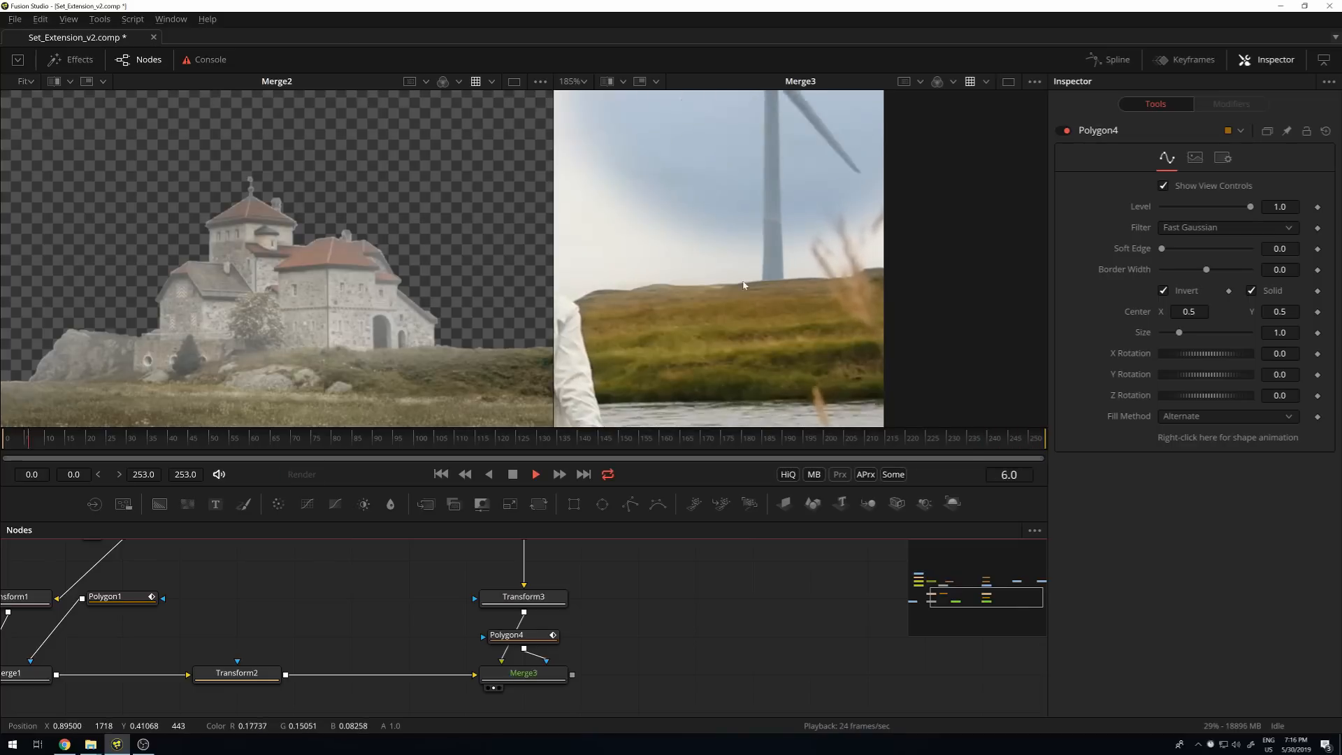
{"action": "key", "text": "space"}
{"action": "scroll", "coordinate": [855, 337], "scroll_direction": "down", "scroll_amount": 4}
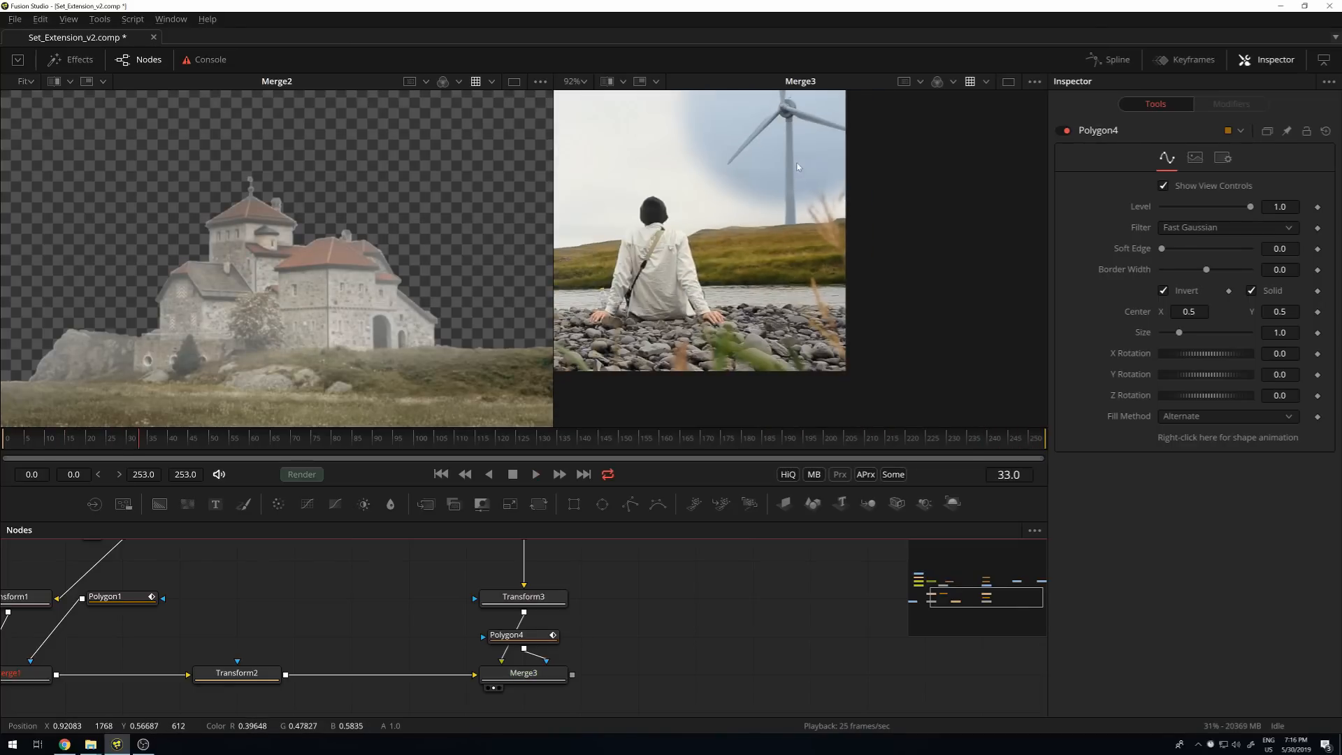
{"action": "left_click_drag", "start_coordinate": [826, 295], "coordinate": [842, 332]}
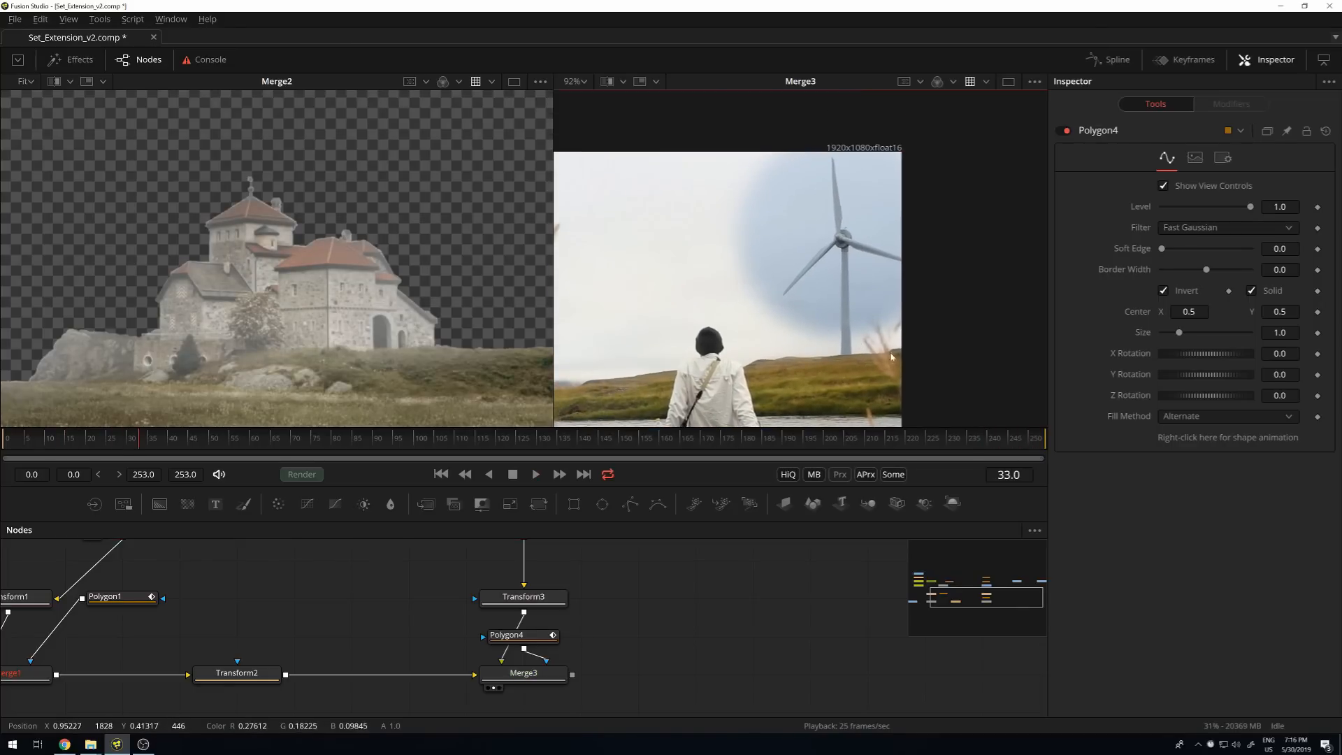
{"action": "scroll", "coordinate": [804, 336], "scroll_direction": "up", "scroll_amount": 5}
{"action": "scroll", "coordinate": [698, 314], "scroll_direction": "down", "scroll_amount": 3}
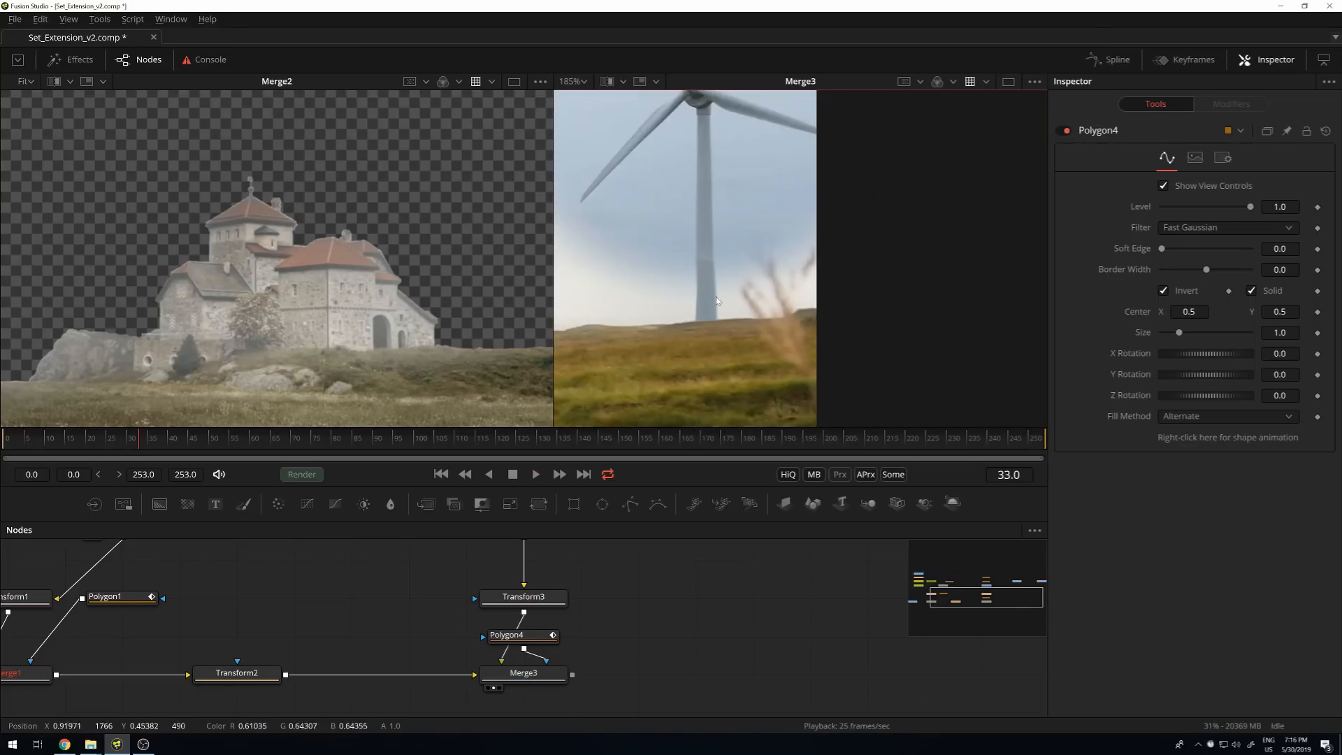
{"action": "scroll", "coordinate": [720, 293], "scroll_direction": "down", "scroll_amount": 3}
{"action": "key", "text": "space"}
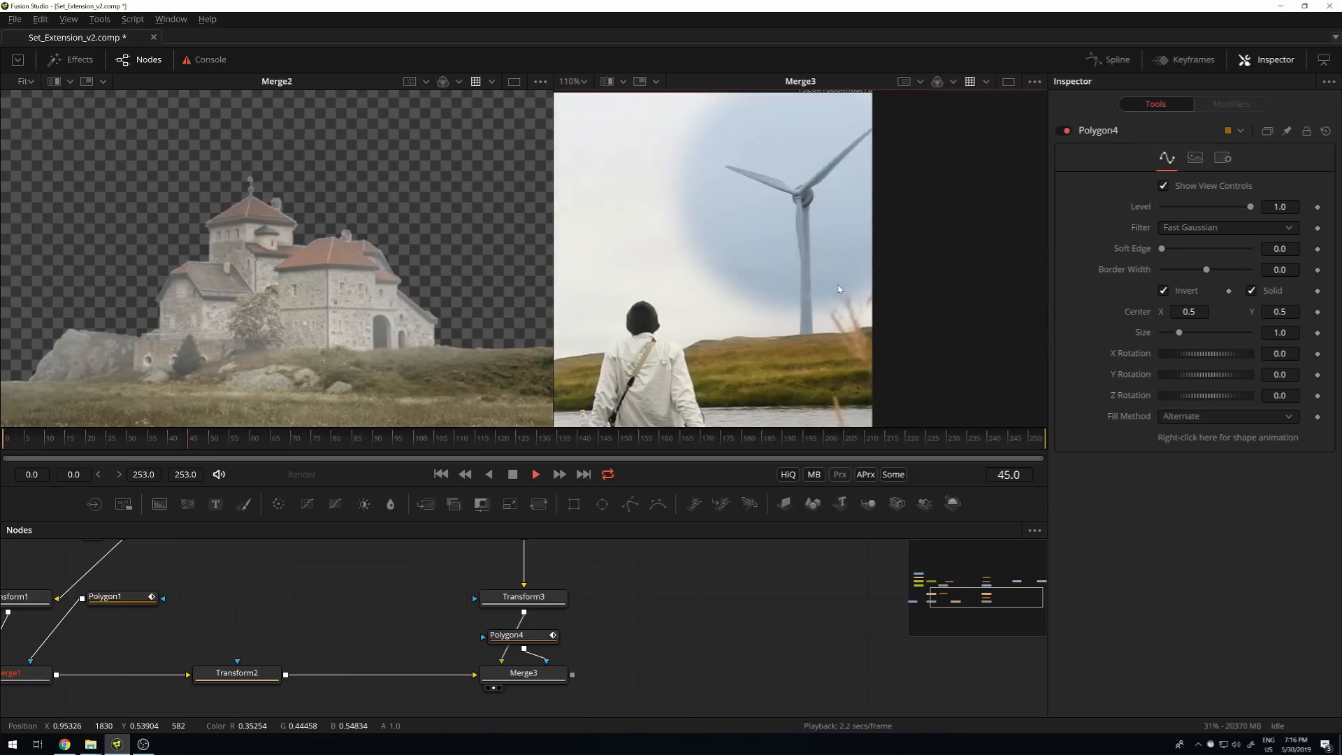
{"action": "scroll", "coordinate": [817, 308], "scroll_direction": "down", "scroll_amount": 3}
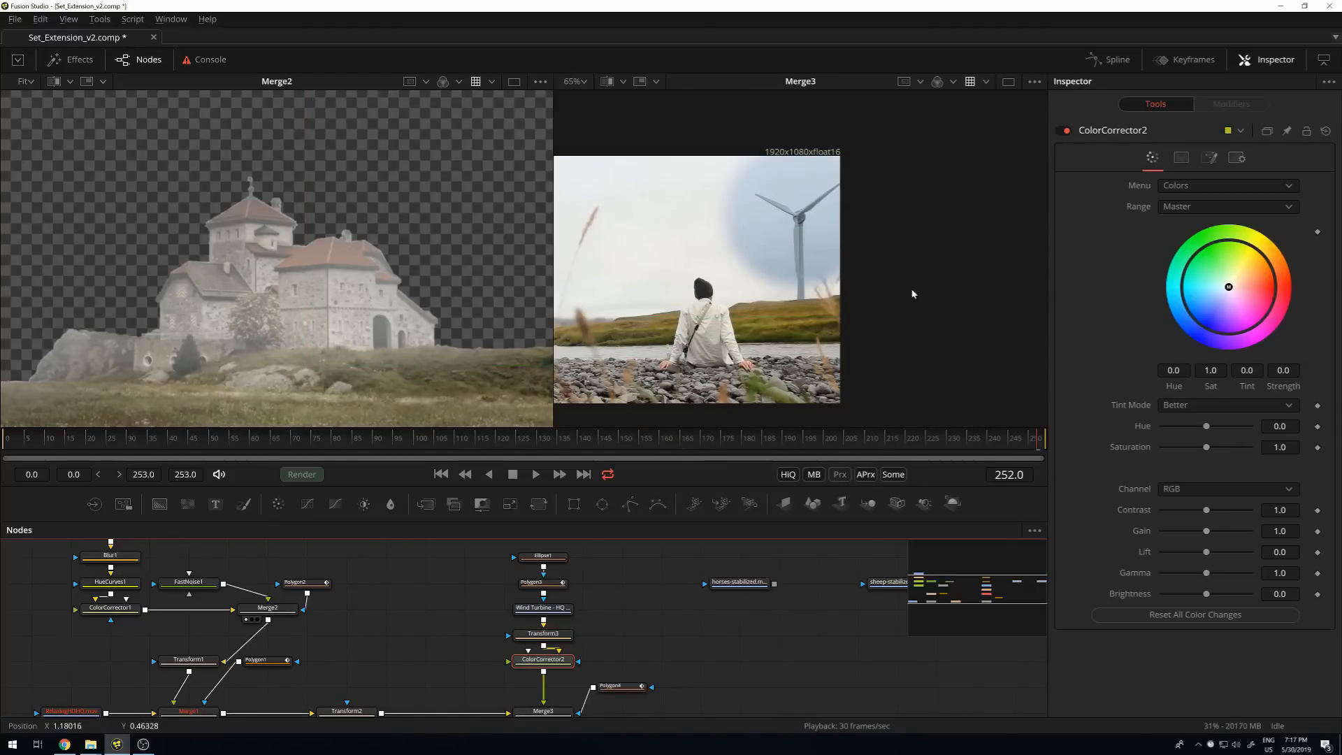
Select the nodes of the wind turbine branch and shift them up above Merge3 in the node graph.
{"action": "left_click_drag", "start_coordinate": [624, 652], "coordinate": [509, 554]}
{"action": "left_click_drag", "start_coordinate": [596, 666], "coordinate": [525, 563]}
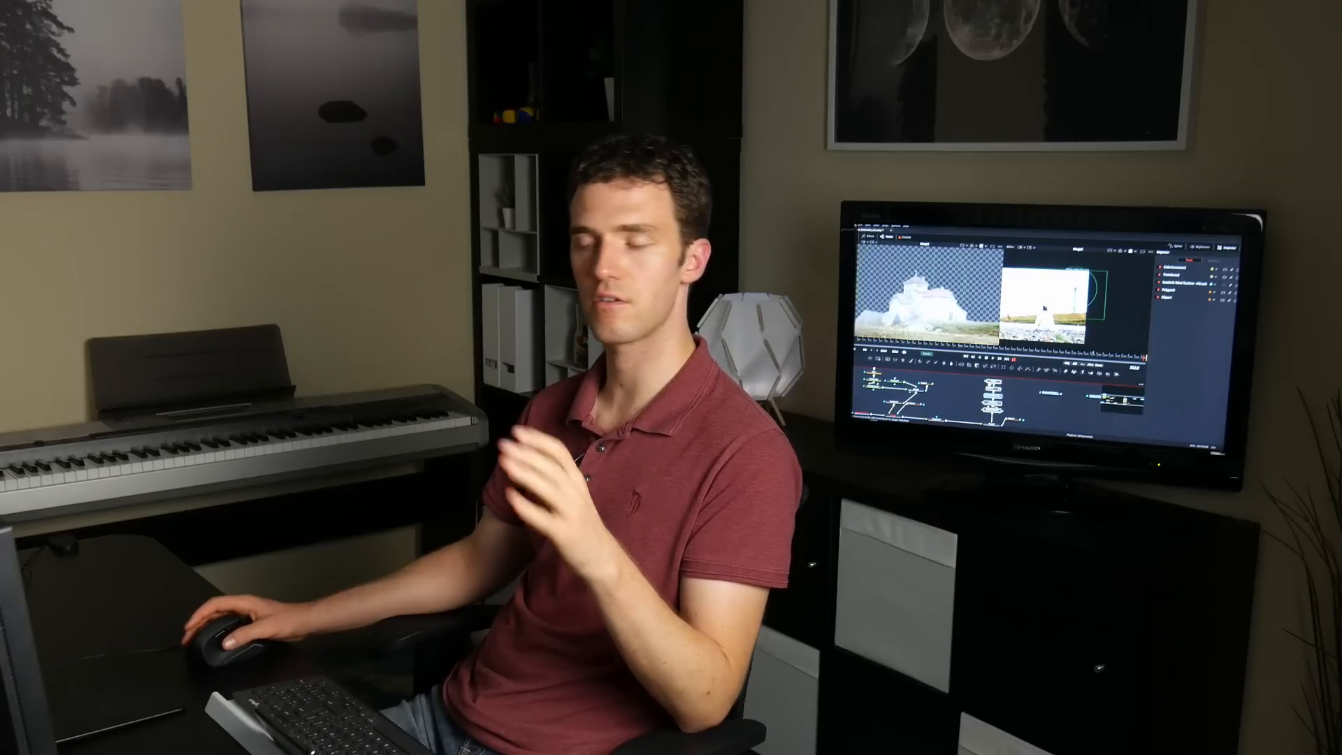
{"action": "left_click", "coordinate": [999, 409]}
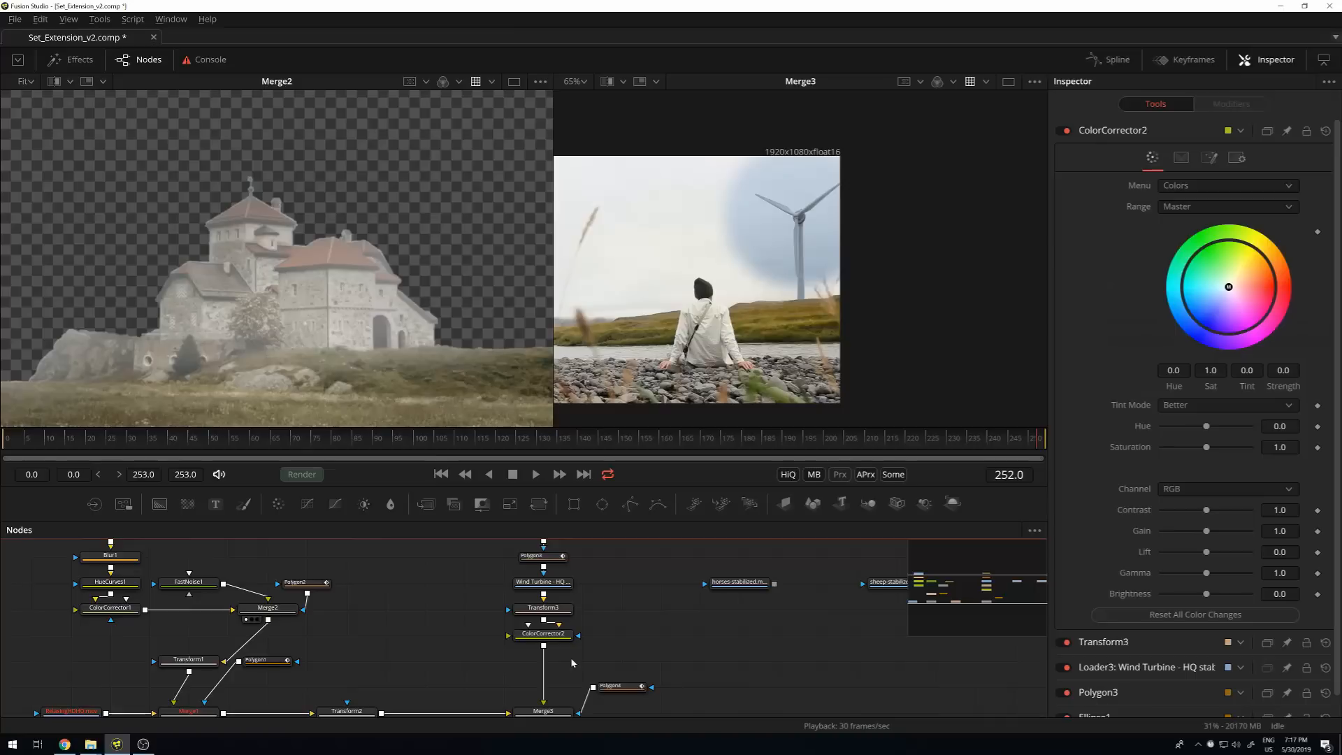
View ColorCorrector2 in the first viewer with its whole frame visible.
{"action": "left_click_drag", "start_coordinate": [570, 657], "coordinate": [578, 604]}
{"action": "left_click", "coordinate": [562, 598]}
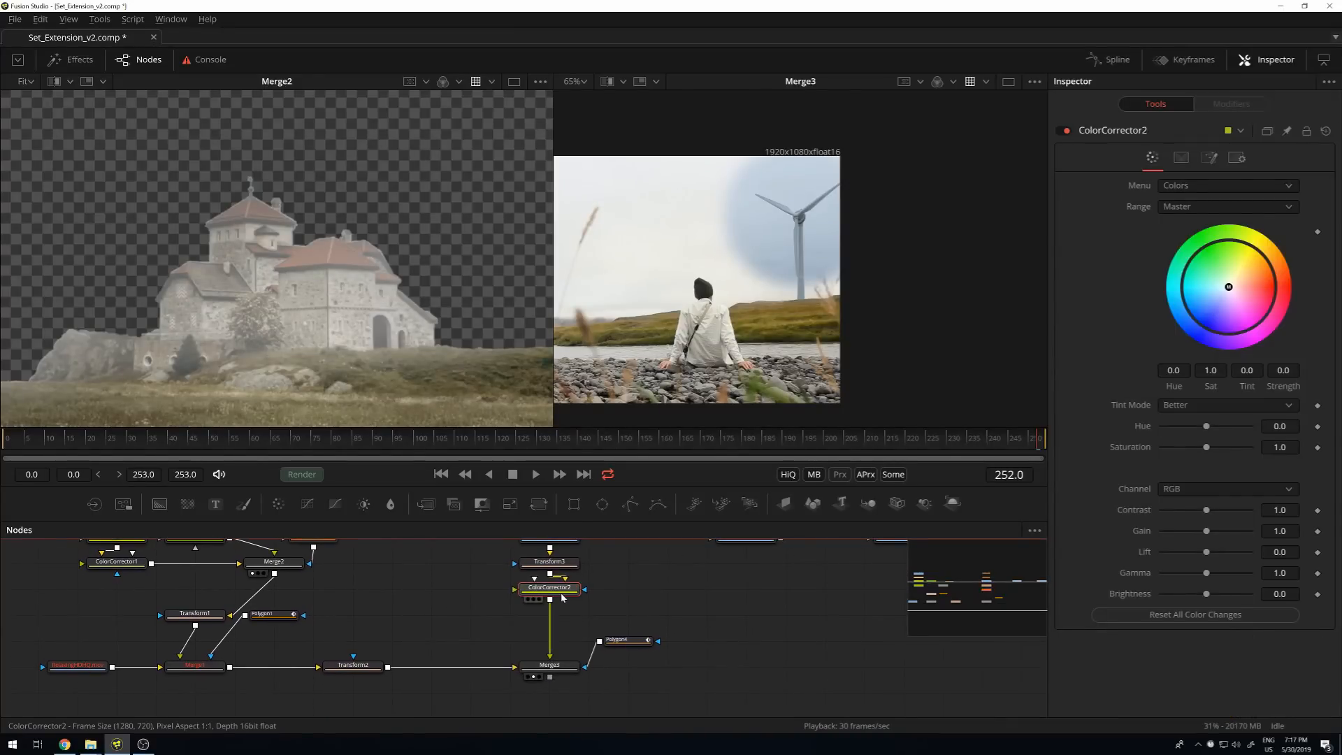
{"action": "key", "text": "1"}
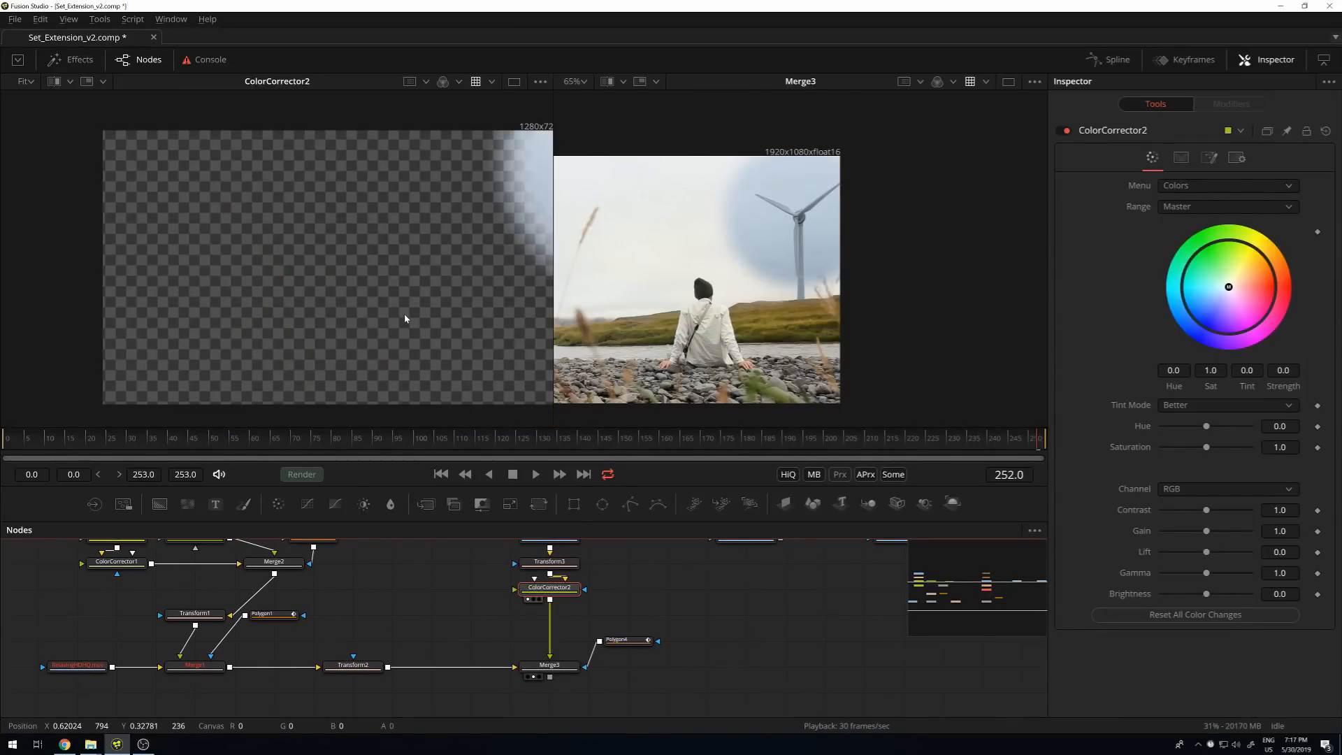
{"action": "scroll", "coordinate": [404, 318], "scroll_direction": "down", "scroll_amount": 2}
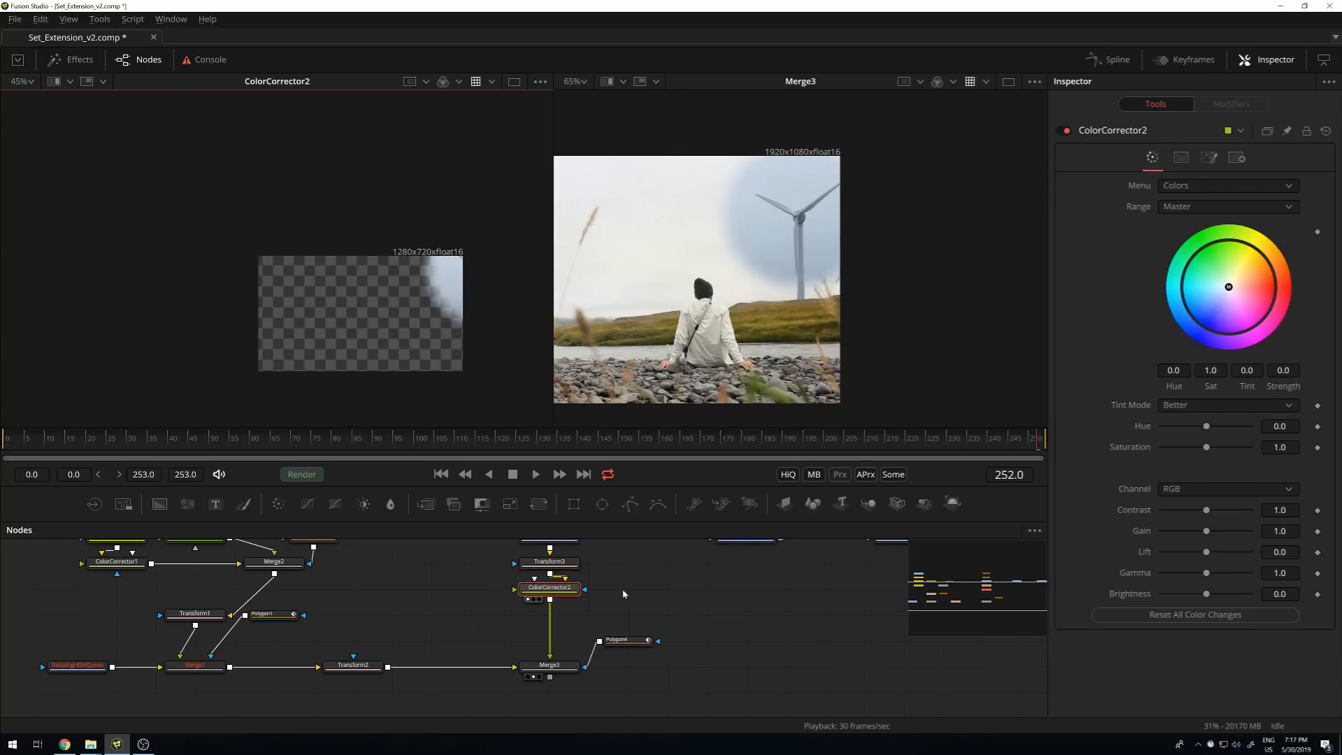
Move ColorCorrector2 ahead of Transform3, inserting it directly after the wind turbine clip.
{"action": "scroll", "coordinate": [623, 593], "scroll_direction": "up", "scroll_amount": 3}
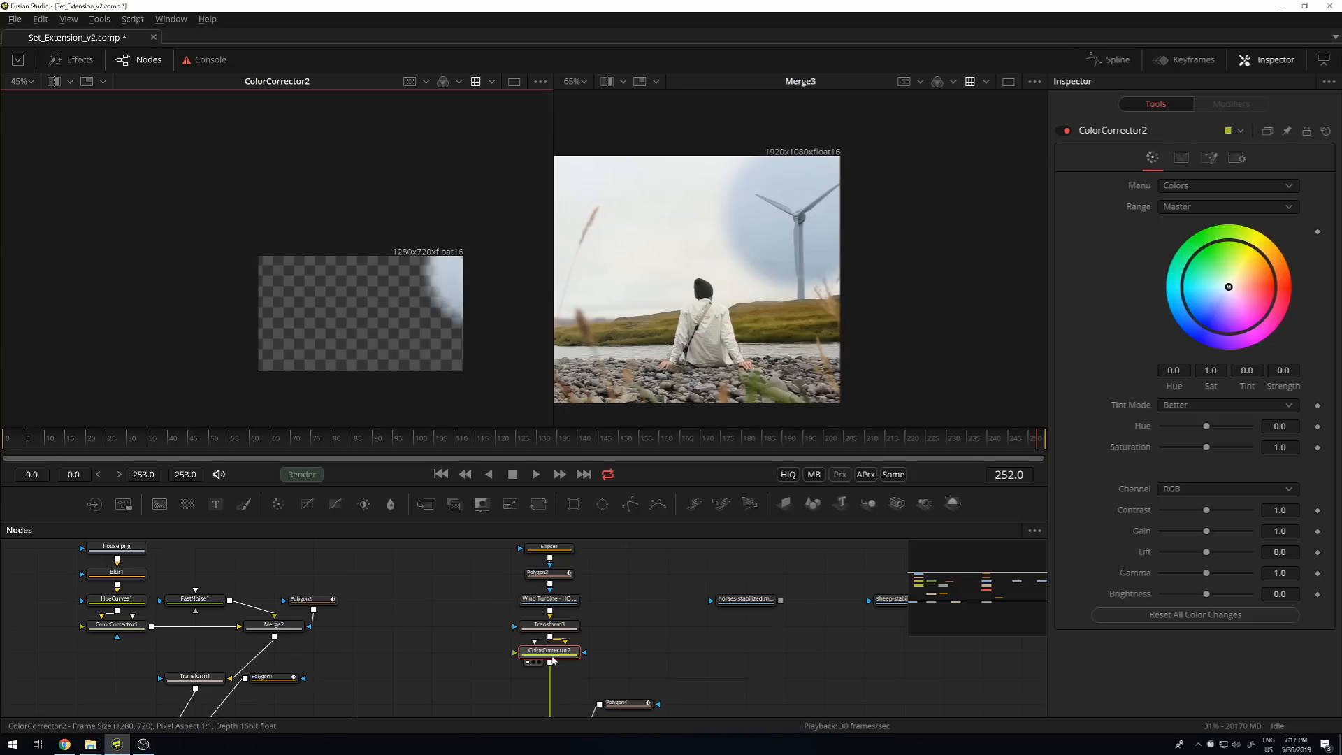
{"action": "left_click_drag", "start_coordinate": [551, 659], "coordinate": [631, 660]}
{"action": "left_click_drag", "start_coordinate": [550, 628], "coordinate": [551, 680]}
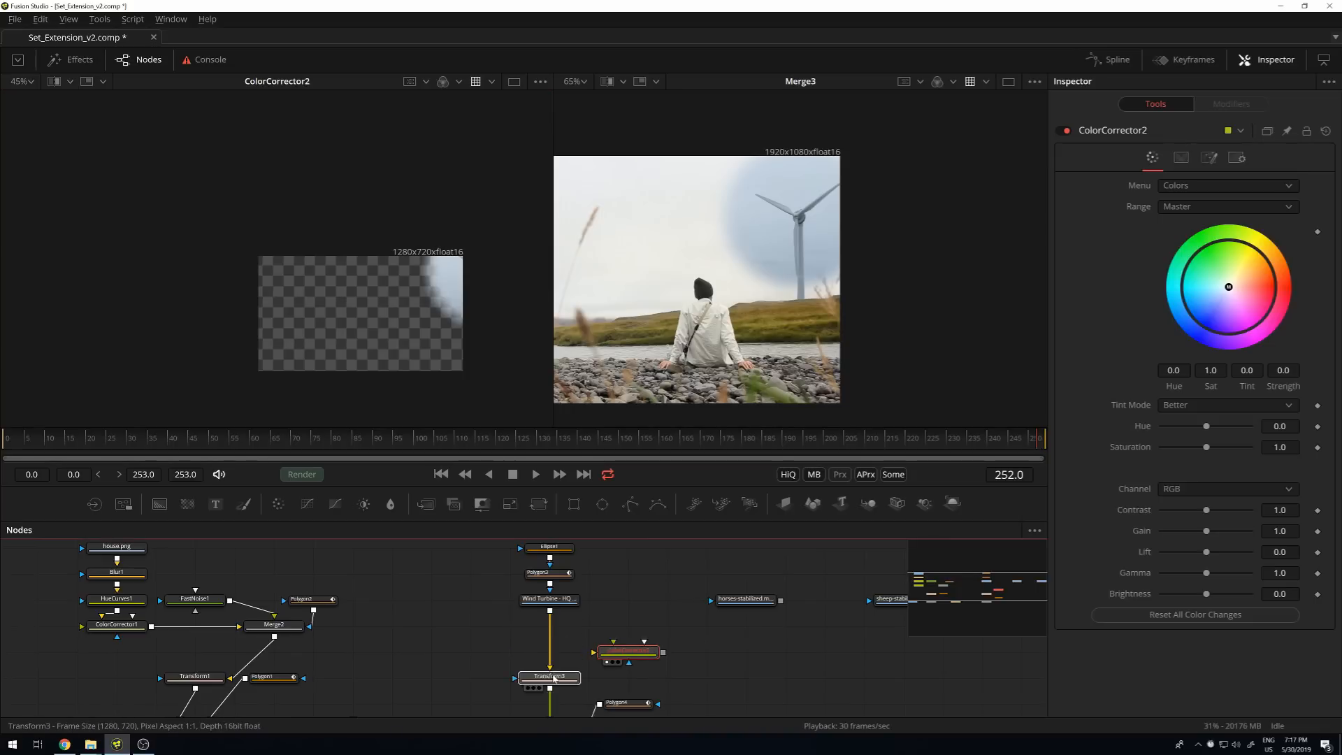
{"action": "left_click_drag", "start_coordinate": [637, 651], "coordinate": [556, 652]}
{"action": "left_click", "coordinate": [550, 648]}
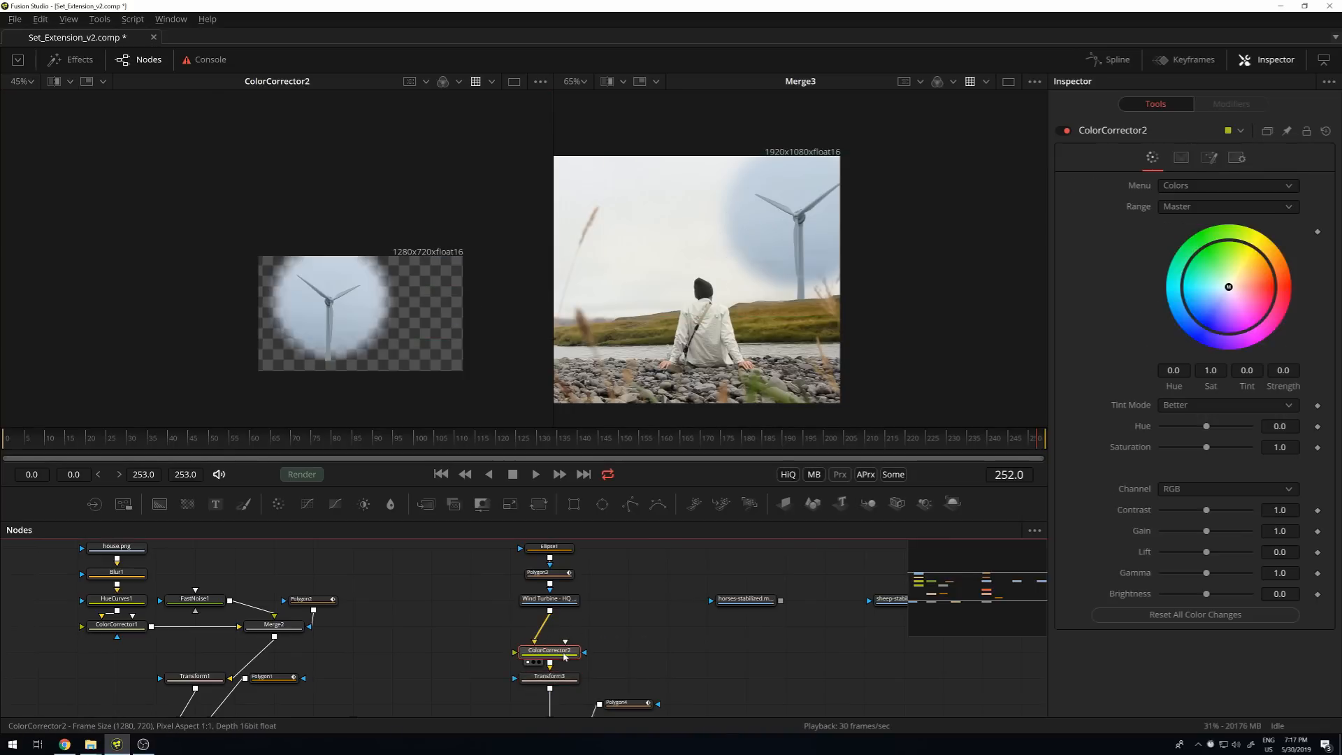
Connect Transform2's output to ColorCorrector2's reference input.
{"action": "scroll", "coordinate": [555, 610], "scroll_direction": "down", "scroll_amount": 2}
{"action": "scroll", "coordinate": [555, 610], "scroll_direction": "down", "scroll_amount": 1}
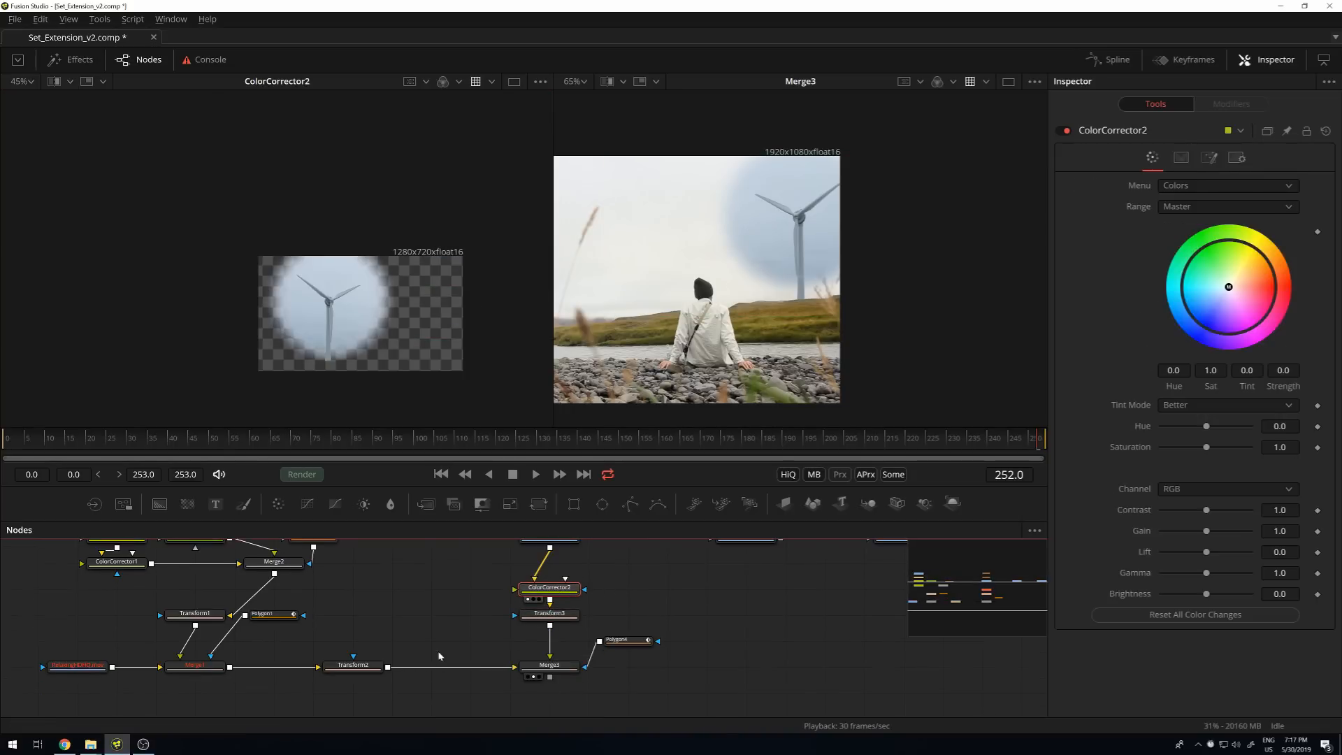
{"action": "left_click_drag", "start_coordinate": [388, 667], "coordinate": [516, 590]}
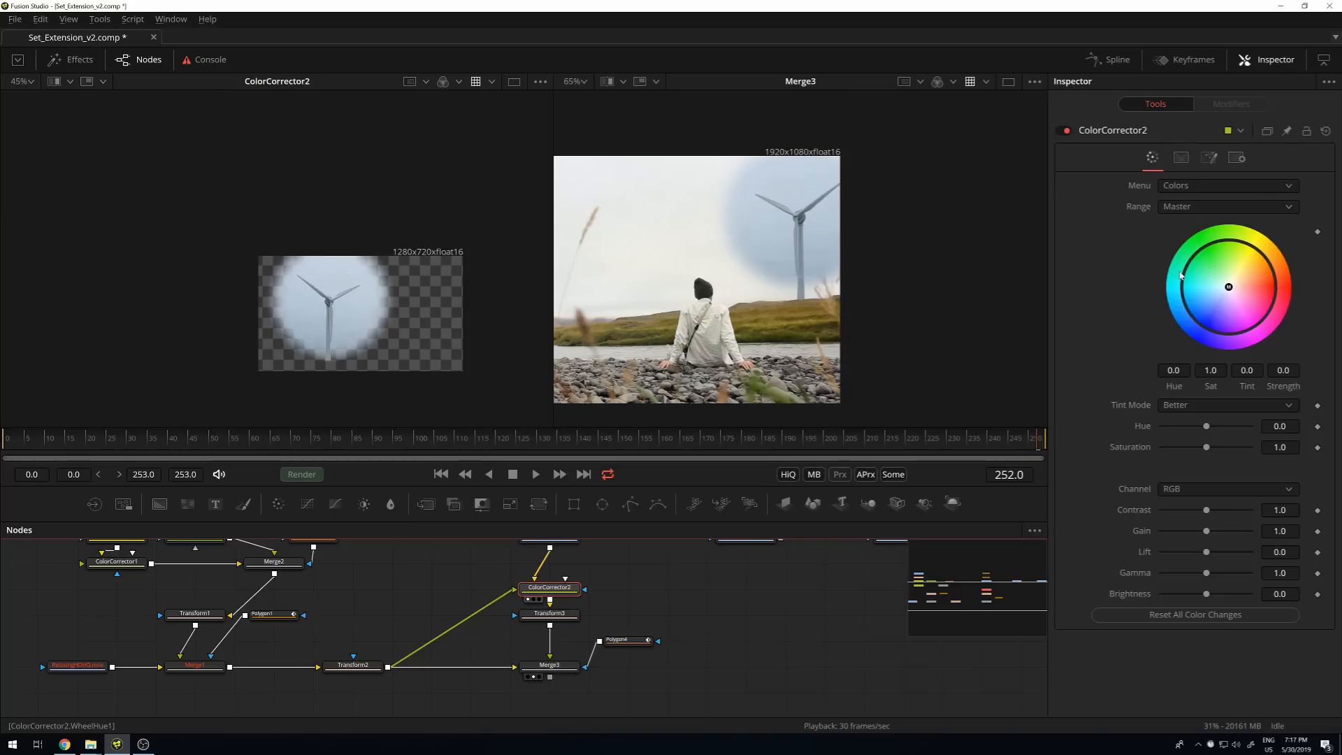
Switch ColorCorrector2 to Levels and lower the master RGB high input level to 0.731.
{"action": "left_click", "coordinate": [1227, 186]}
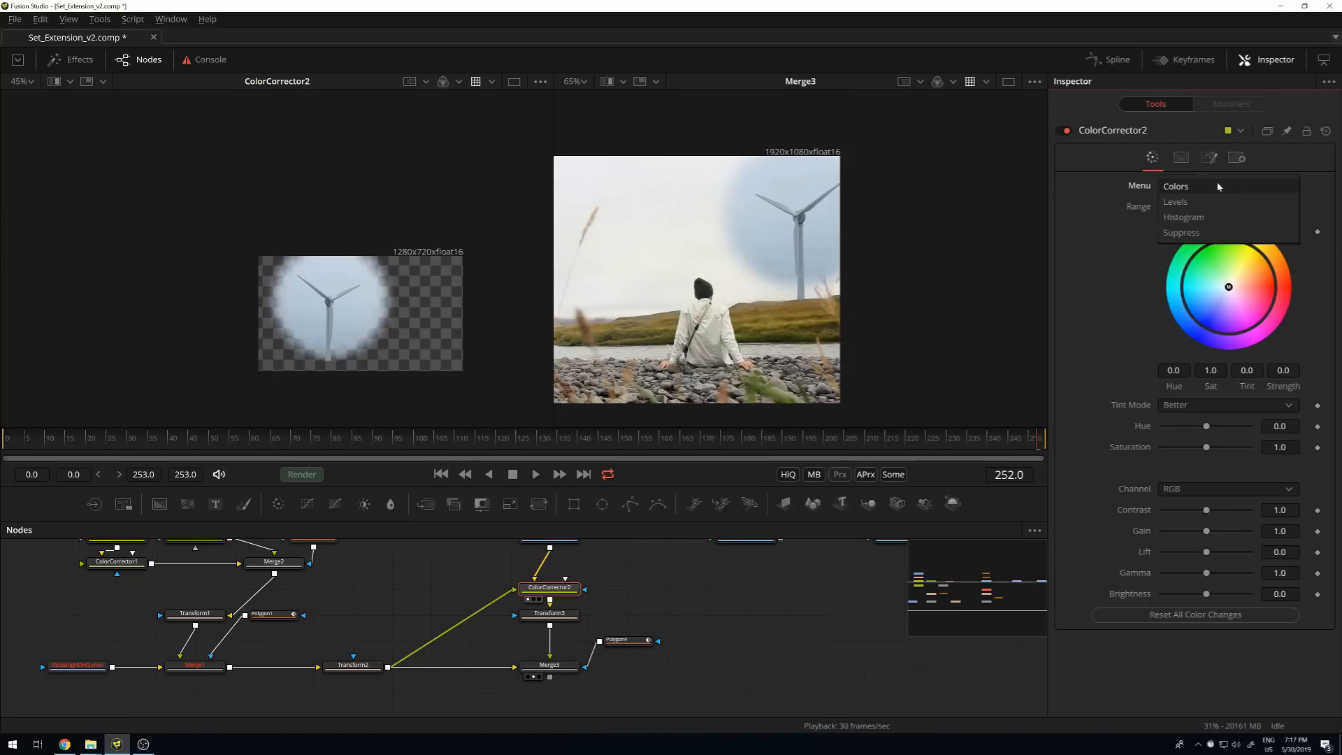
{"action": "left_click", "coordinate": [1203, 202]}
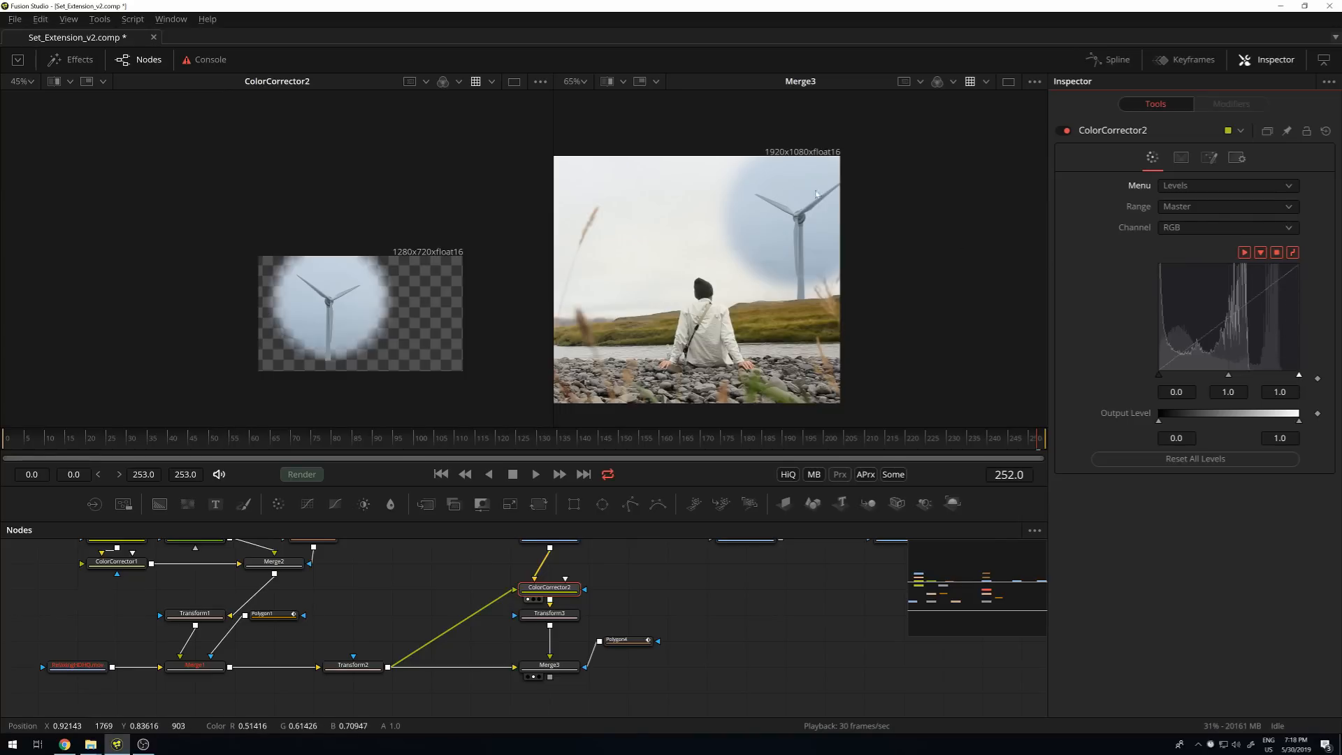
{"action": "left_click_drag", "start_coordinate": [1299, 377], "coordinate": [1262, 378]}
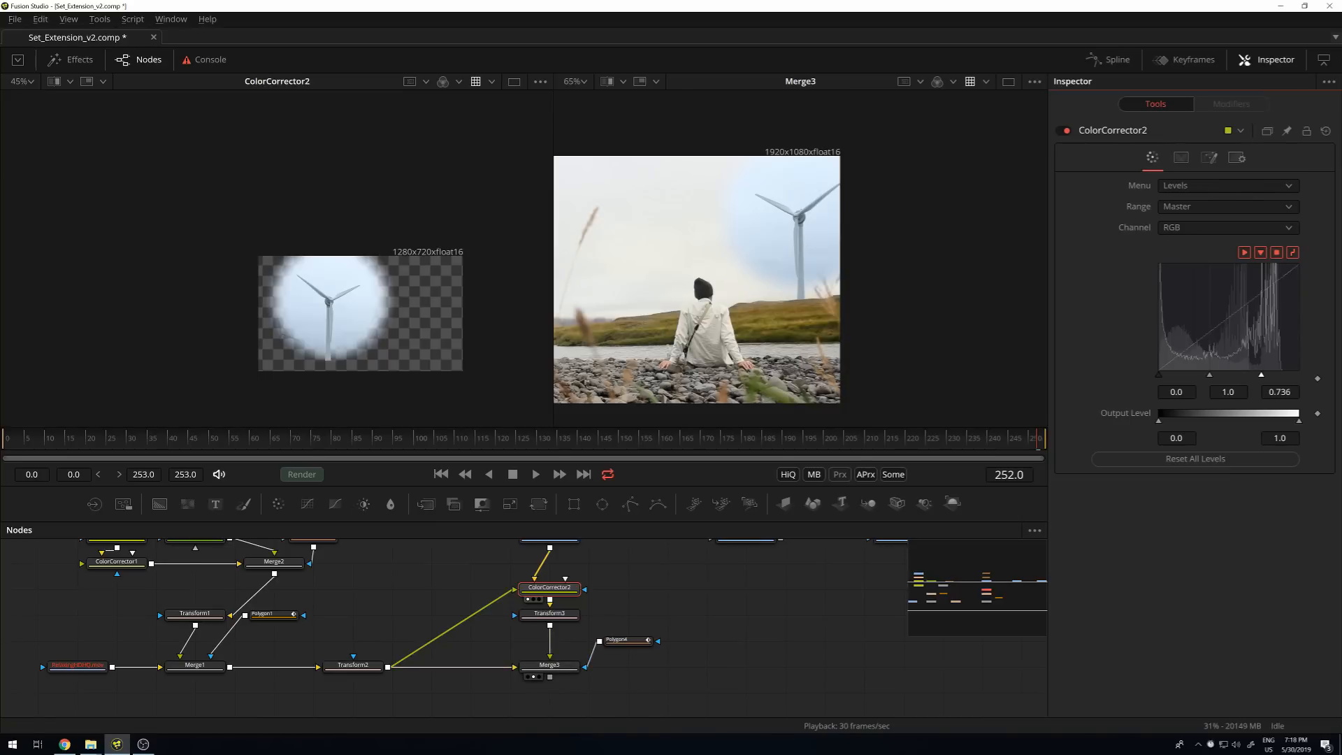
{"action": "scroll", "coordinate": [841, 211], "scroll_direction": "up", "scroll_amount": 3}
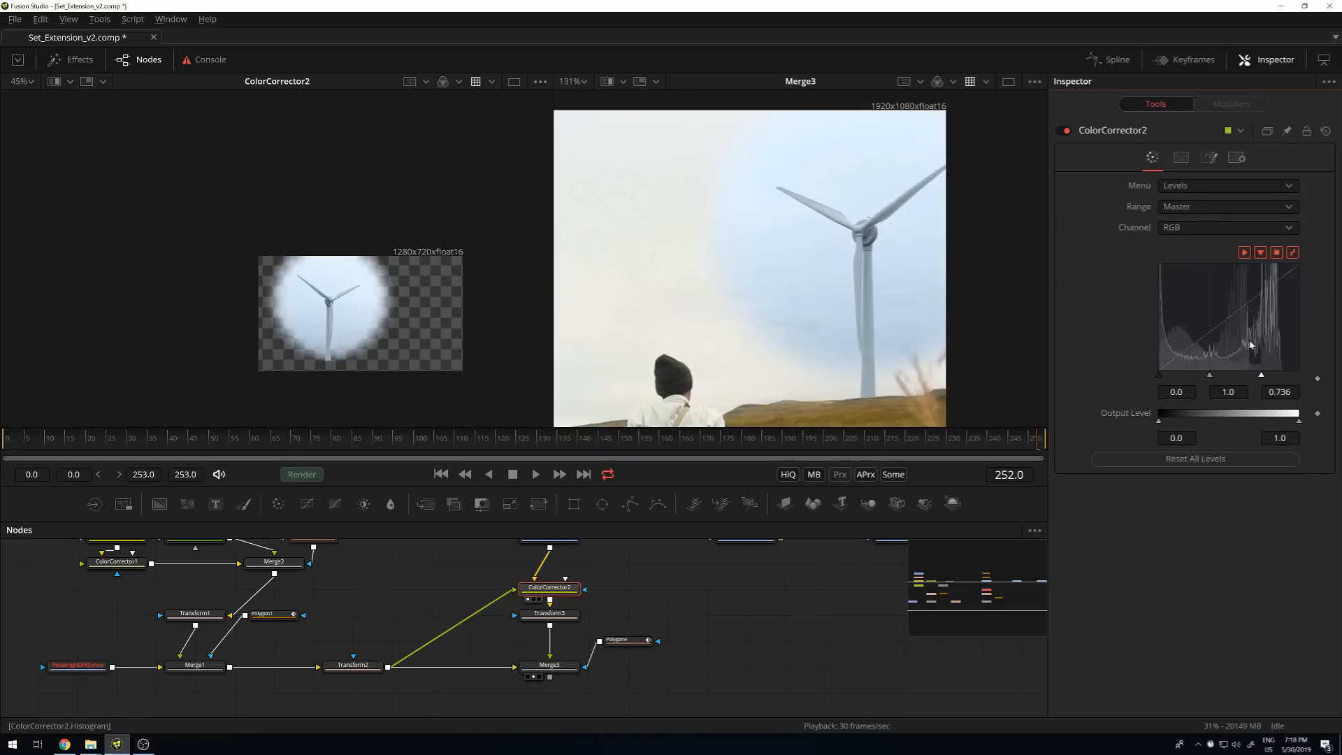
{"action": "mouse_move", "coordinate": [1262, 379]}
{"action": "left_mouse_down"}
{"action": "mouse_move", "coordinate": [1296, 378]}
{"action": "mouse_move", "coordinate": [1262, 374]}
{"action": "left_mouse_up"}
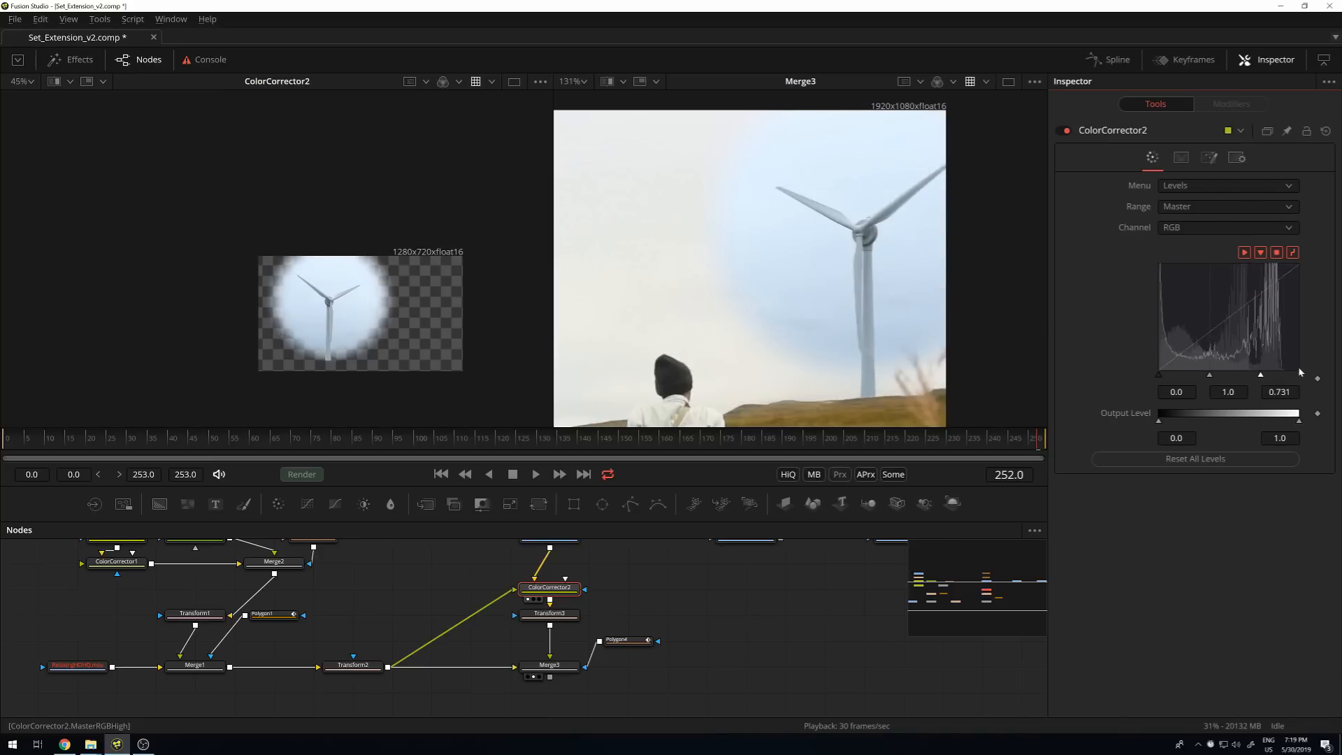
Lower the high input level of ColorCorrector2's red channel to 0.925.
{"action": "left_click", "coordinate": [1204, 229]}
{"action": "left_click", "coordinate": [1187, 241]}
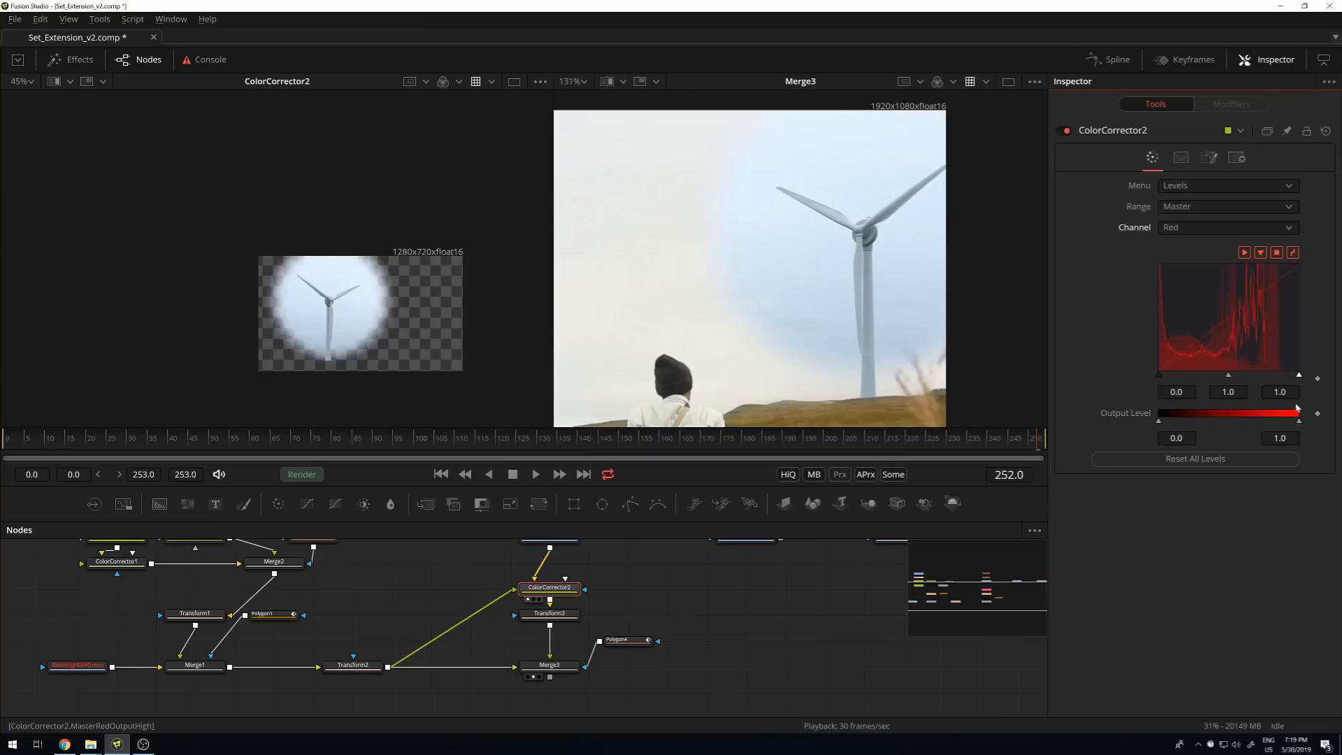
{"action": "left_click_drag", "start_coordinate": [1301, 376], "coordinate": [1289, 377]}
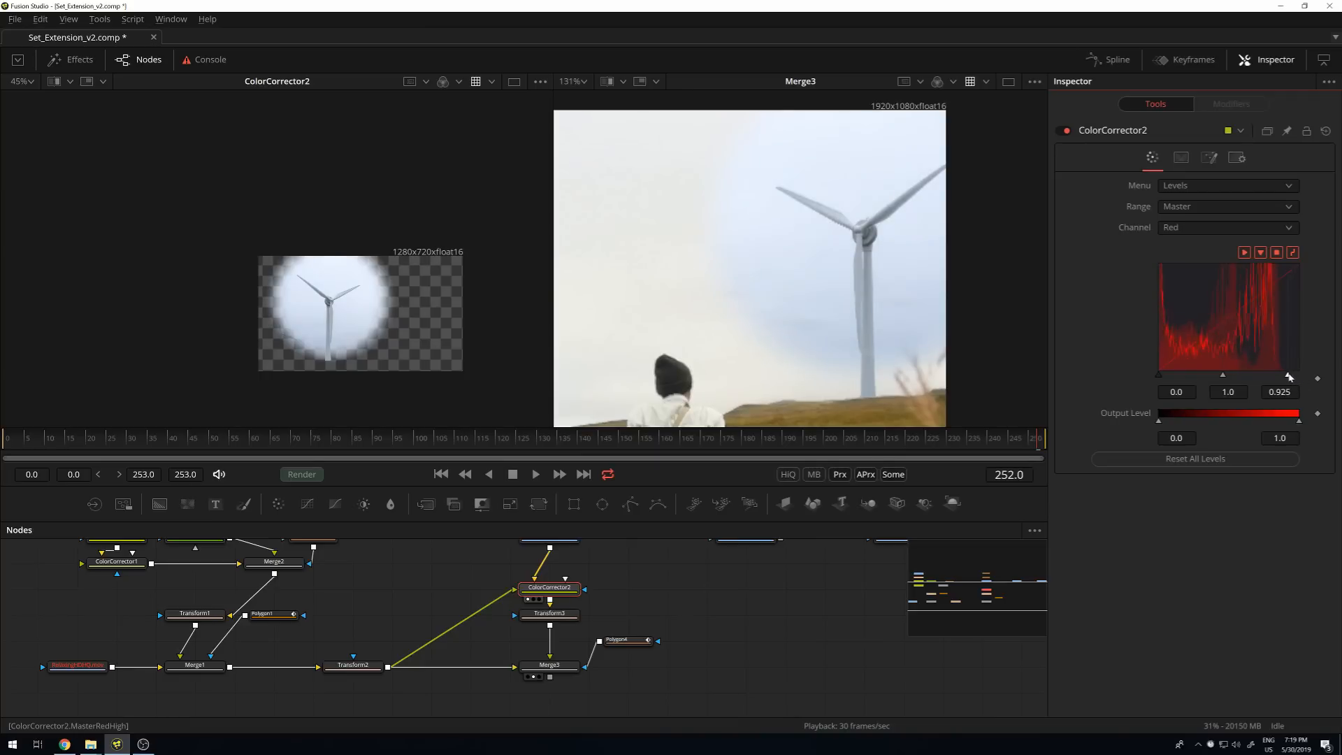
Lower the high output level of ColorCorrector2's green channel to 0.955, leaving its high input at 1.0.
{"action": "left_click", "coordinate": [1183, 227]}
{"action": "left_click", "coordinate": [1191, 243]}
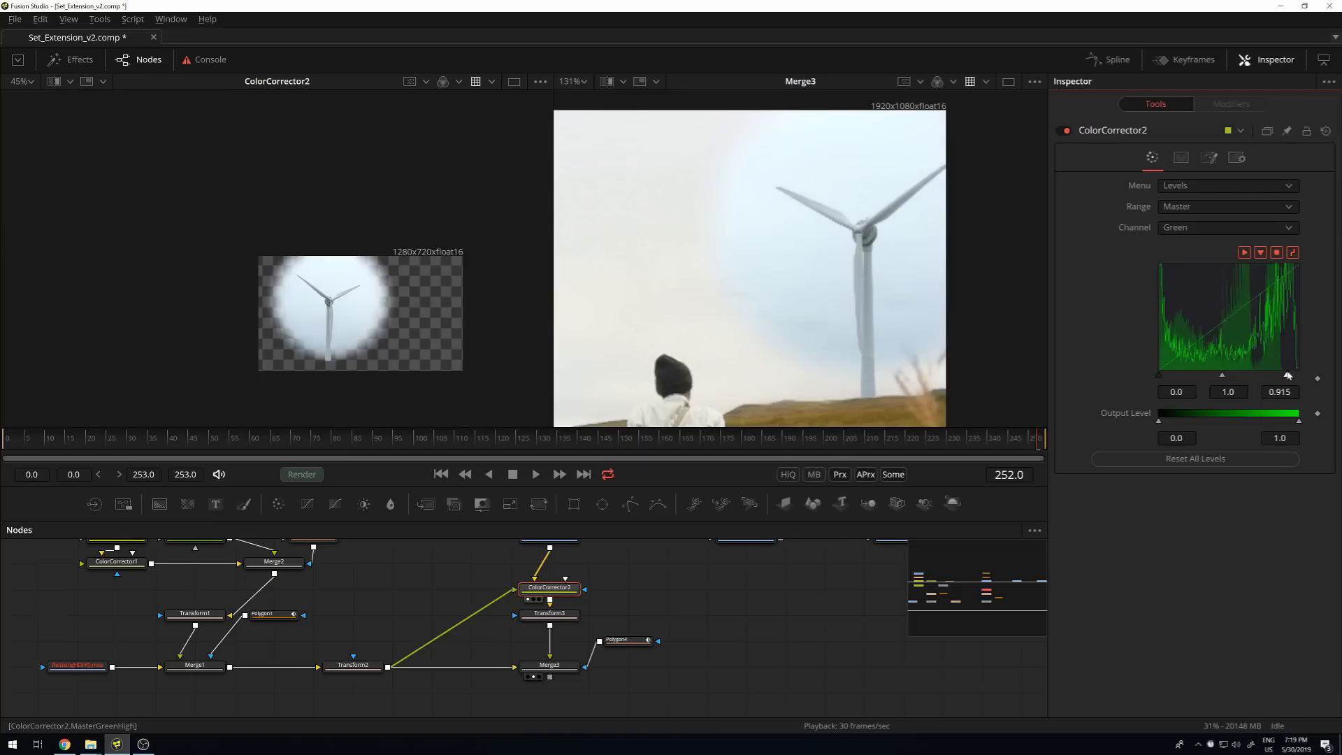
{"action": "left_click_drag", "start_coordinate": [1299, 423], "coordinate": [1292, 422]}
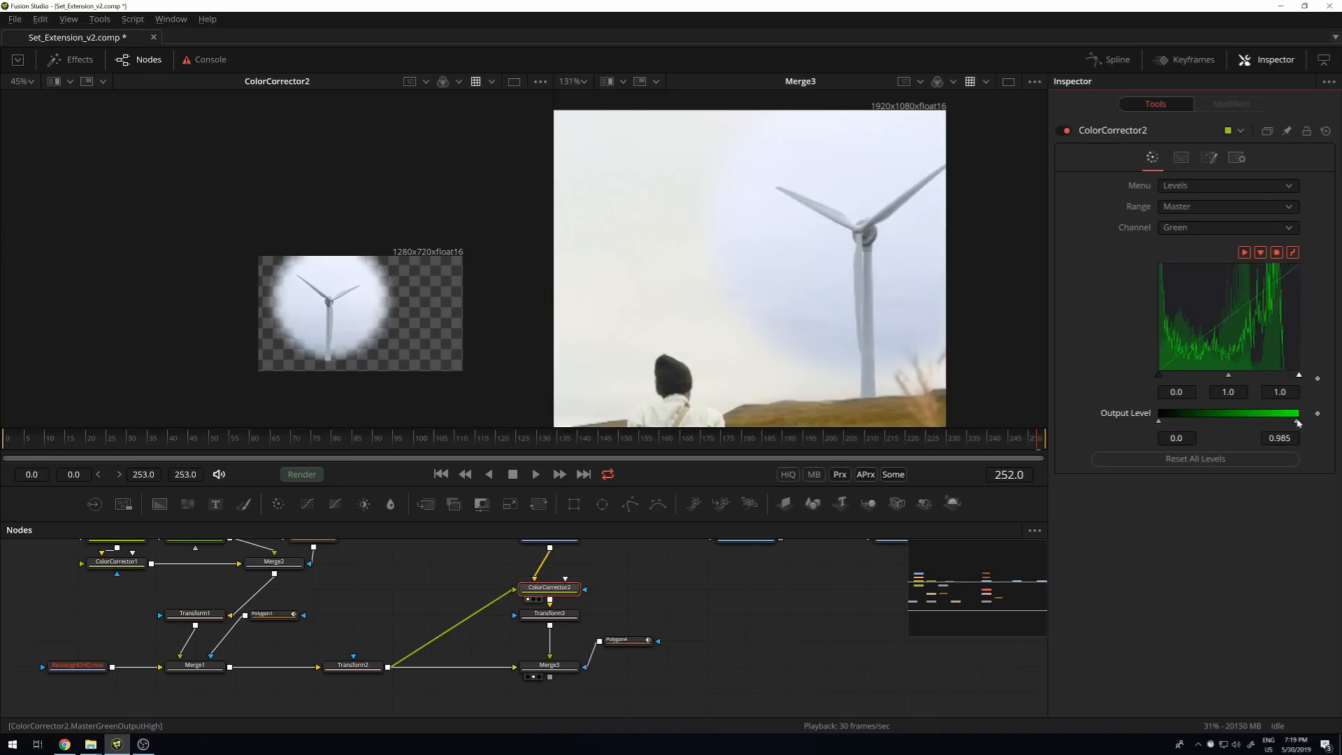
Lower the high output level of ColorCorrector2's blue channel to 0.836.
{"action": "left_click", "coordinate": [1223, 234]}
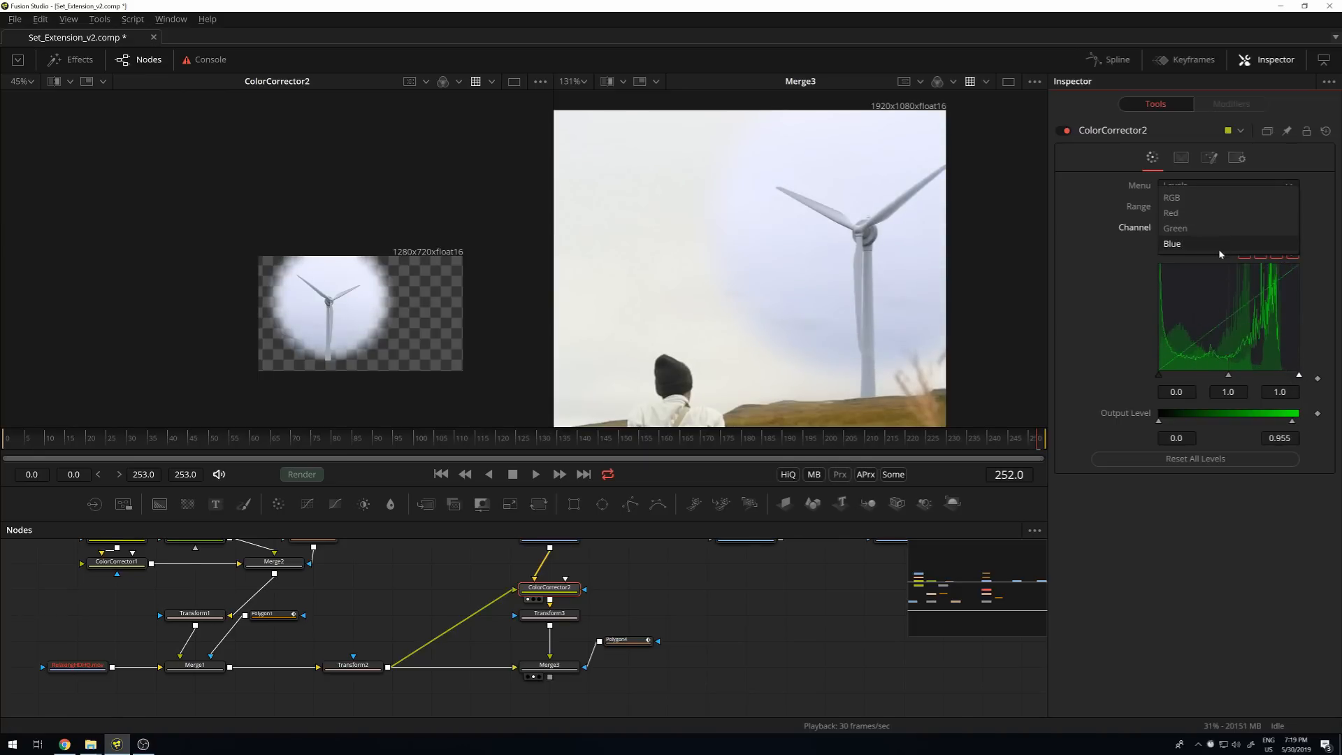
{"action": "left_click", "coordinate": [1232, 253]}
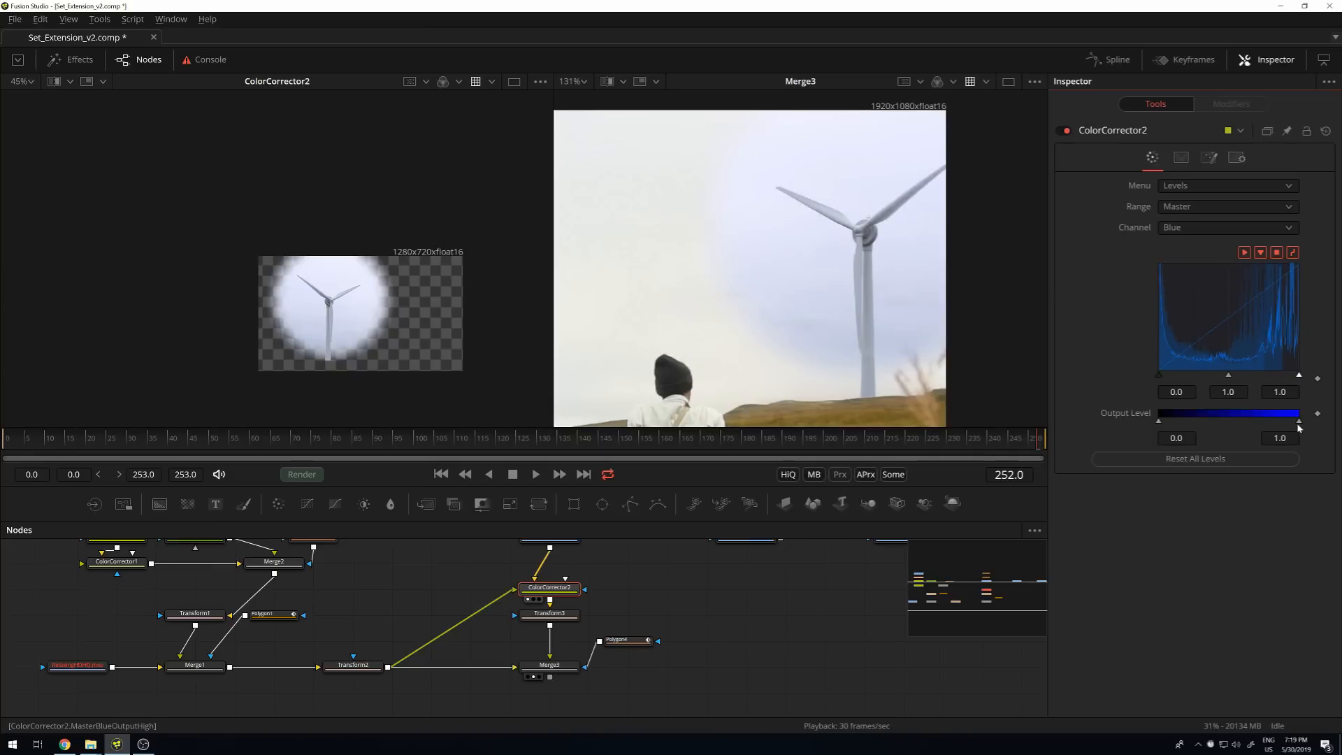
{"action": "left_click_drag", "start_coordinate": [1299, 422], "coordinate": [1276, 422]}
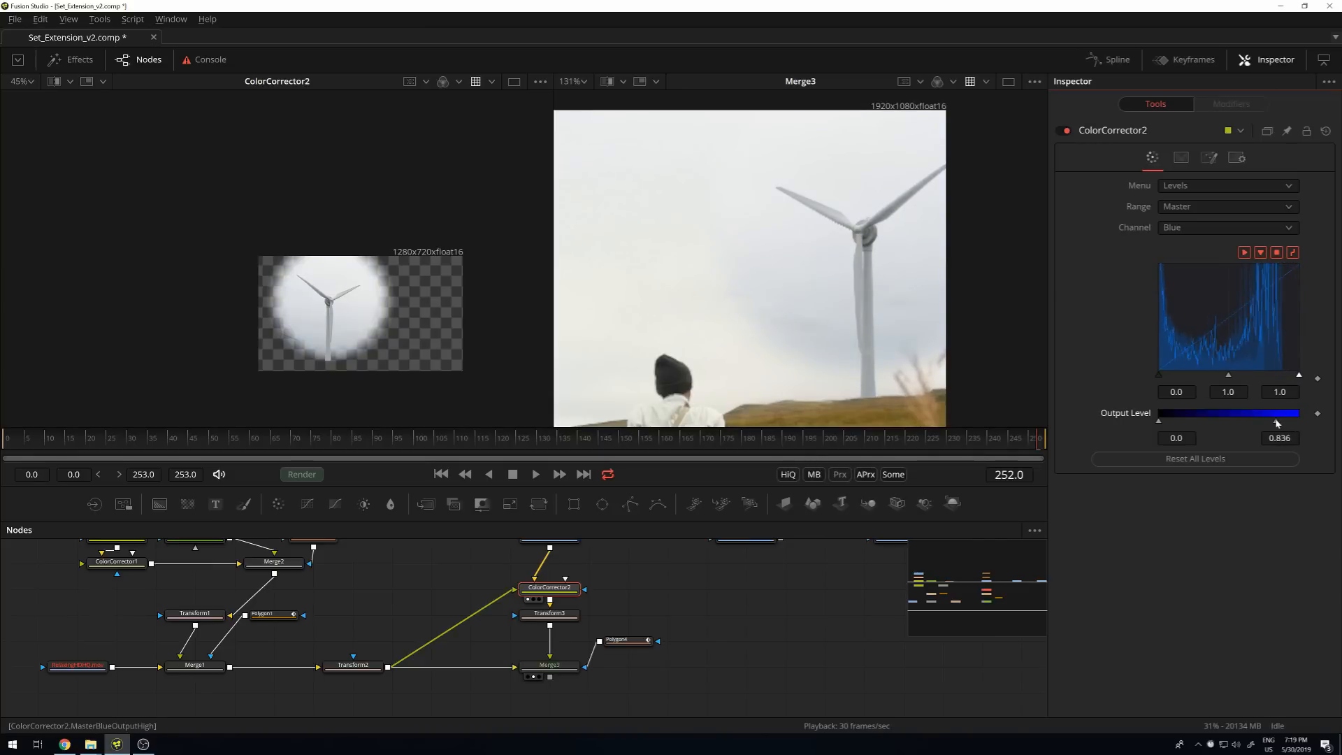
Examine how the wind turbine's sky blends into the landscape sky in Merge3, both up close and during playback.
{"action": "scroll", "coordinate": [770, 189], "scroll_direction": "down", "scroll_amount": 3}
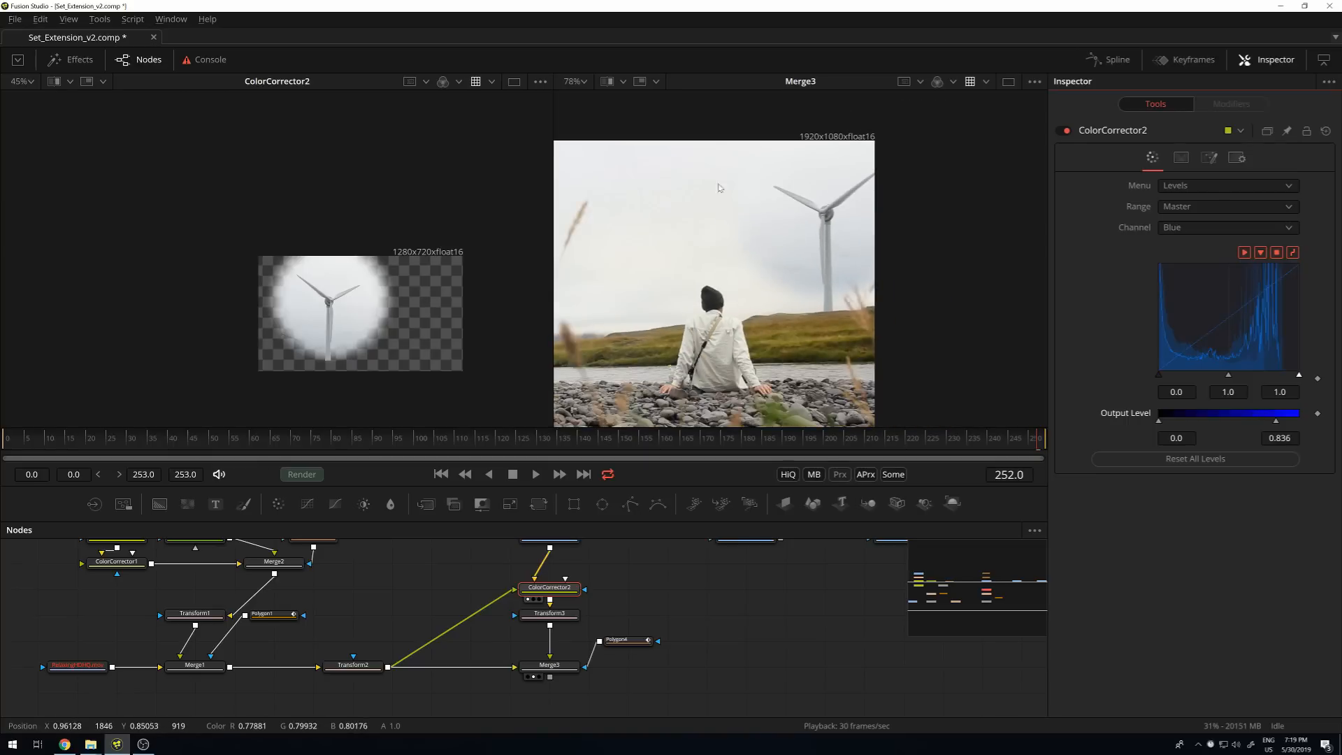
{"action": "scroll", "coordinate": [840, 181], "scroll_direction": "up", "scroll_amount": 3}
{"action": "scroll", "coordinate": [737, 302], "scroll_direction": "down", "scroll_amount": 1}
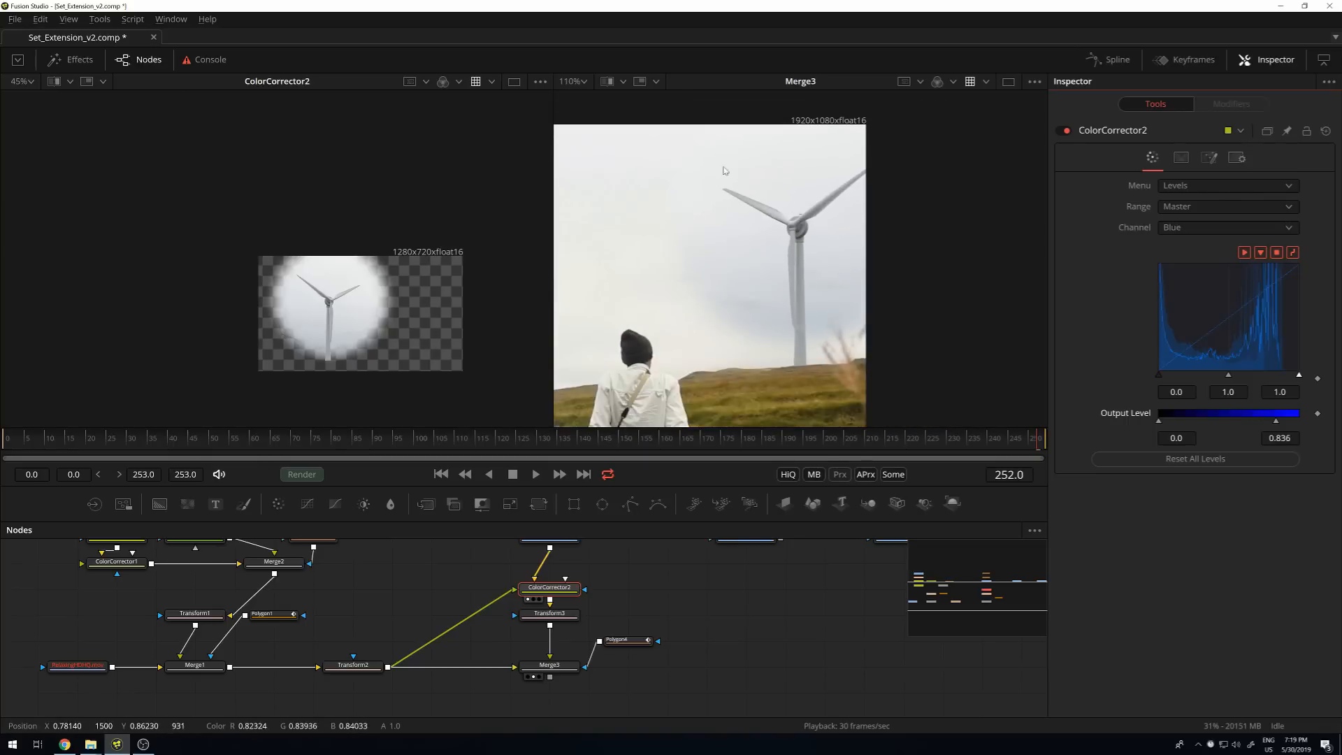
{"action": "scroll", "coordinate": [762, 171], "scroll_direction": "up", "scroll_amount": 2}
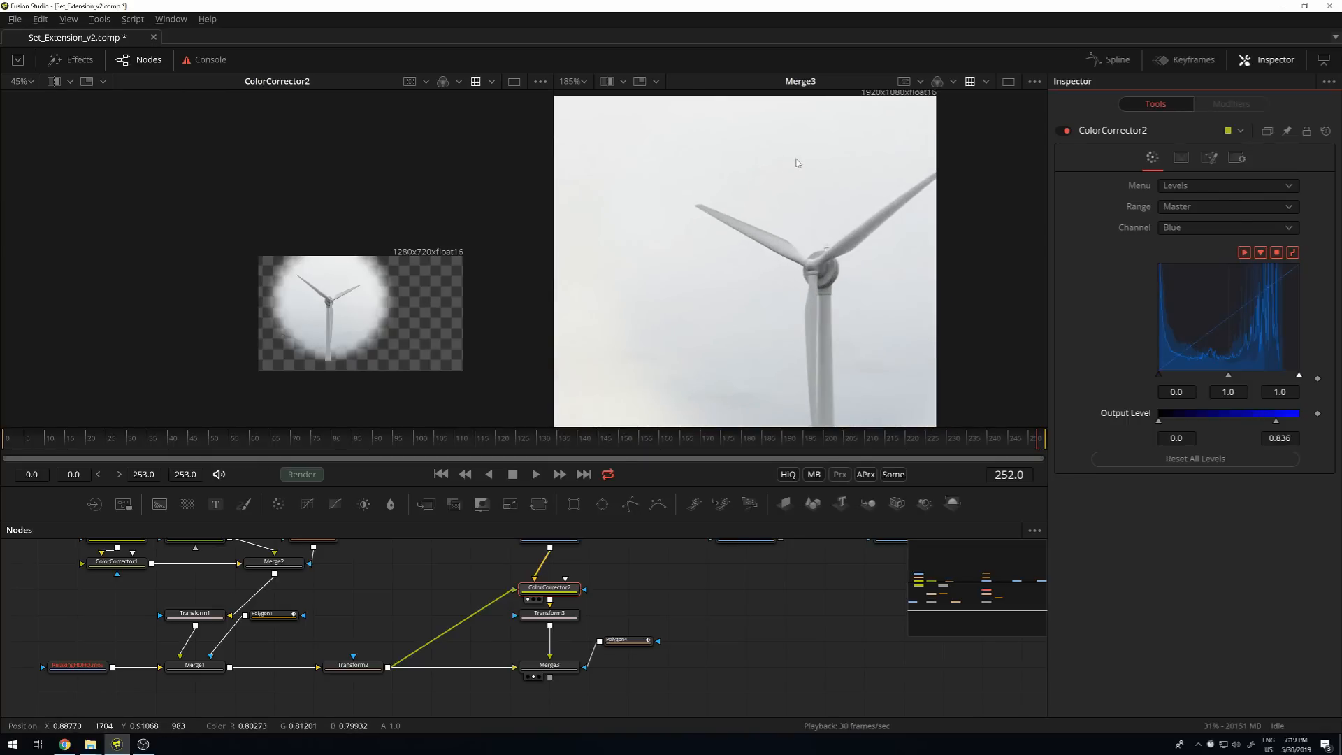
{"action": "scroll", "coordinate": [797, 163], "scroll_direction": "down", "scroll_amount": 2}
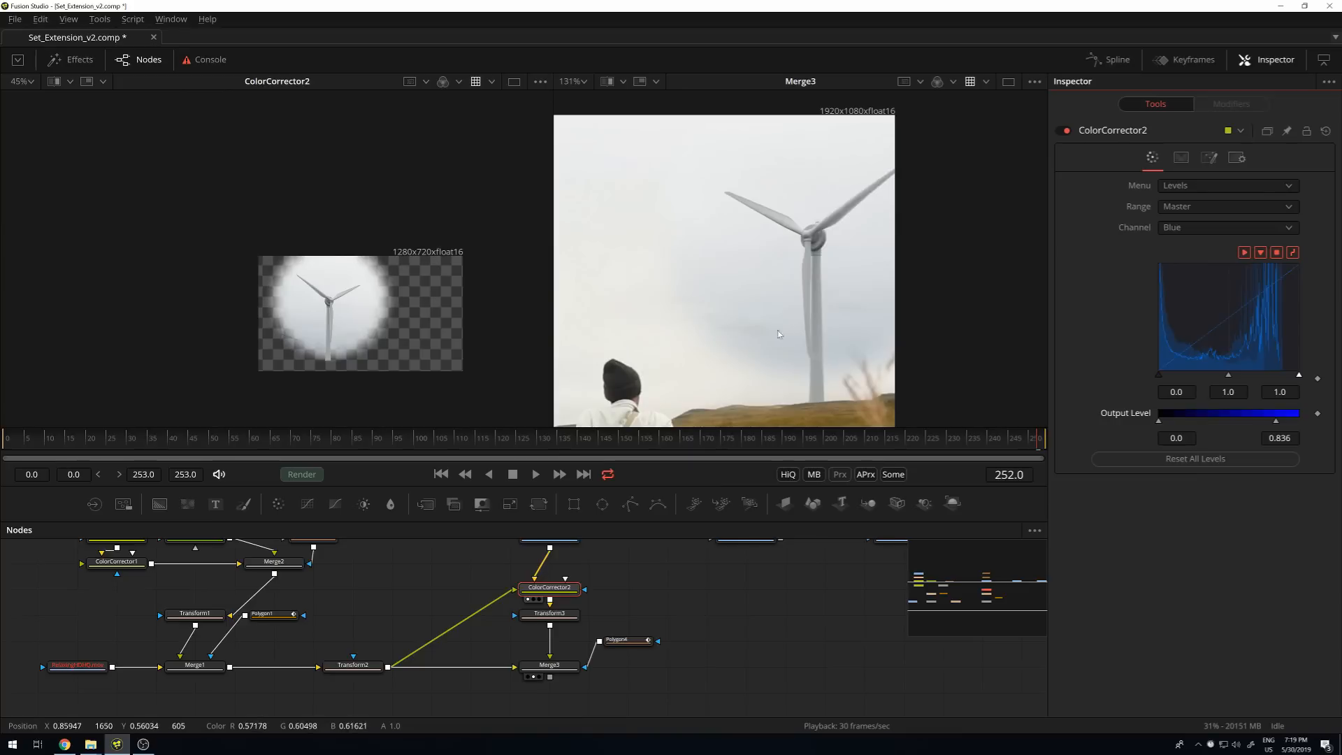
{"action": "scroll", "coordinate": [777, 334], "scroll_direction": "up", "scroll_amount": 4}
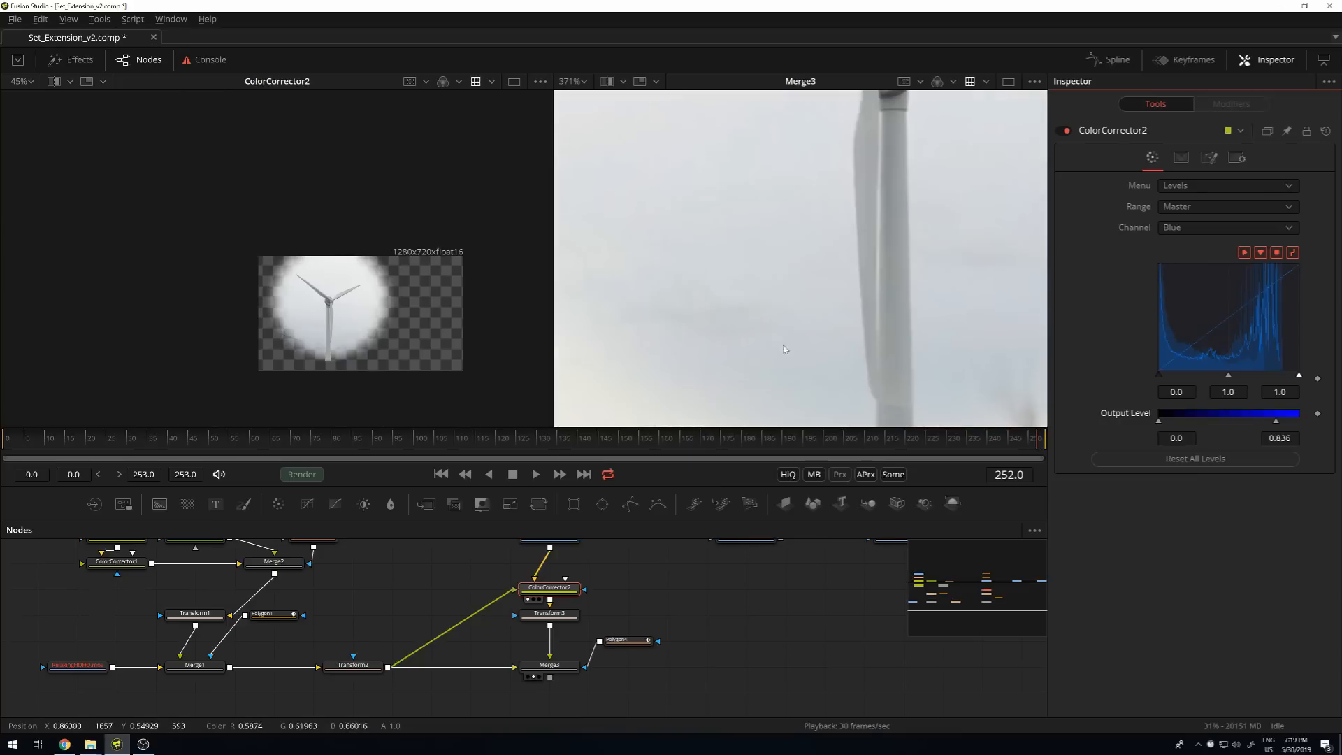
{"action": "scroll", "coordinate": [754, 301], "scroll_direction": "down", "scroll_amount": 2}
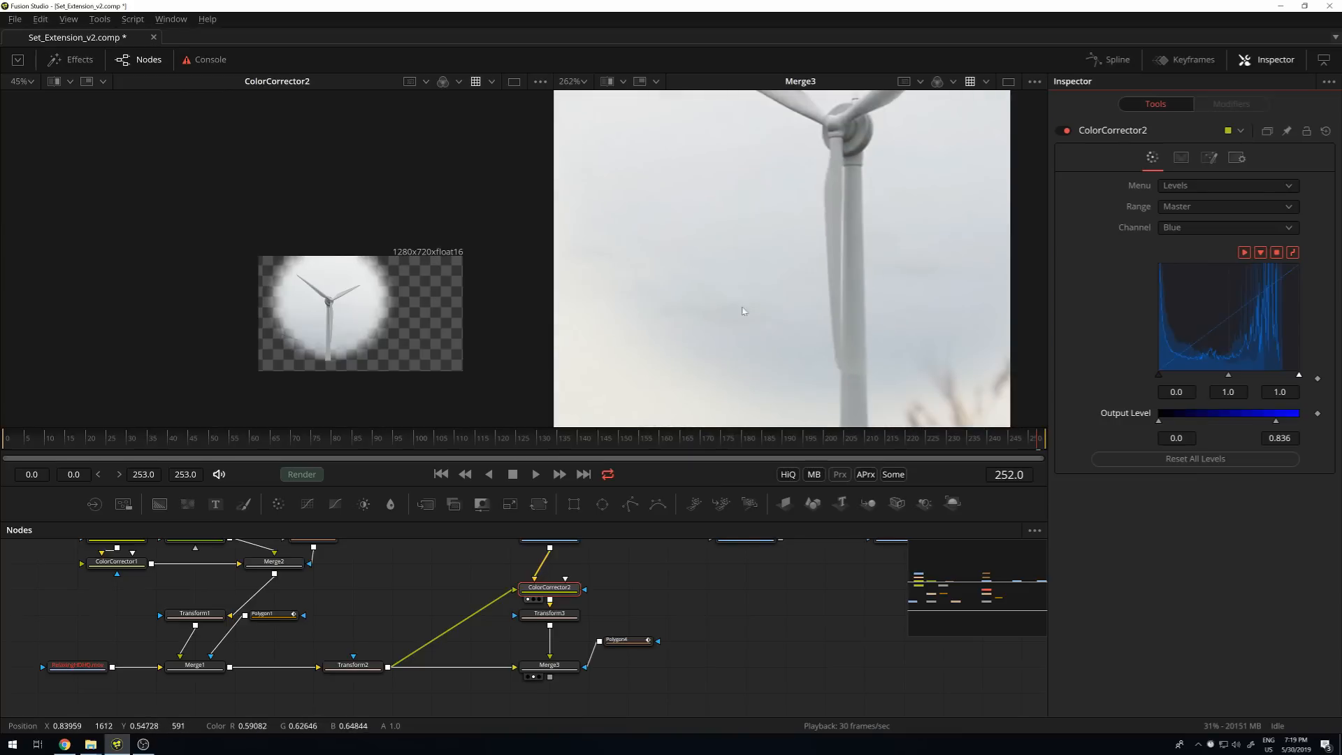
{"action": "scroll", "coordinate": [857, 233], "scroll_direction": "up", "scroll_amount": 6}
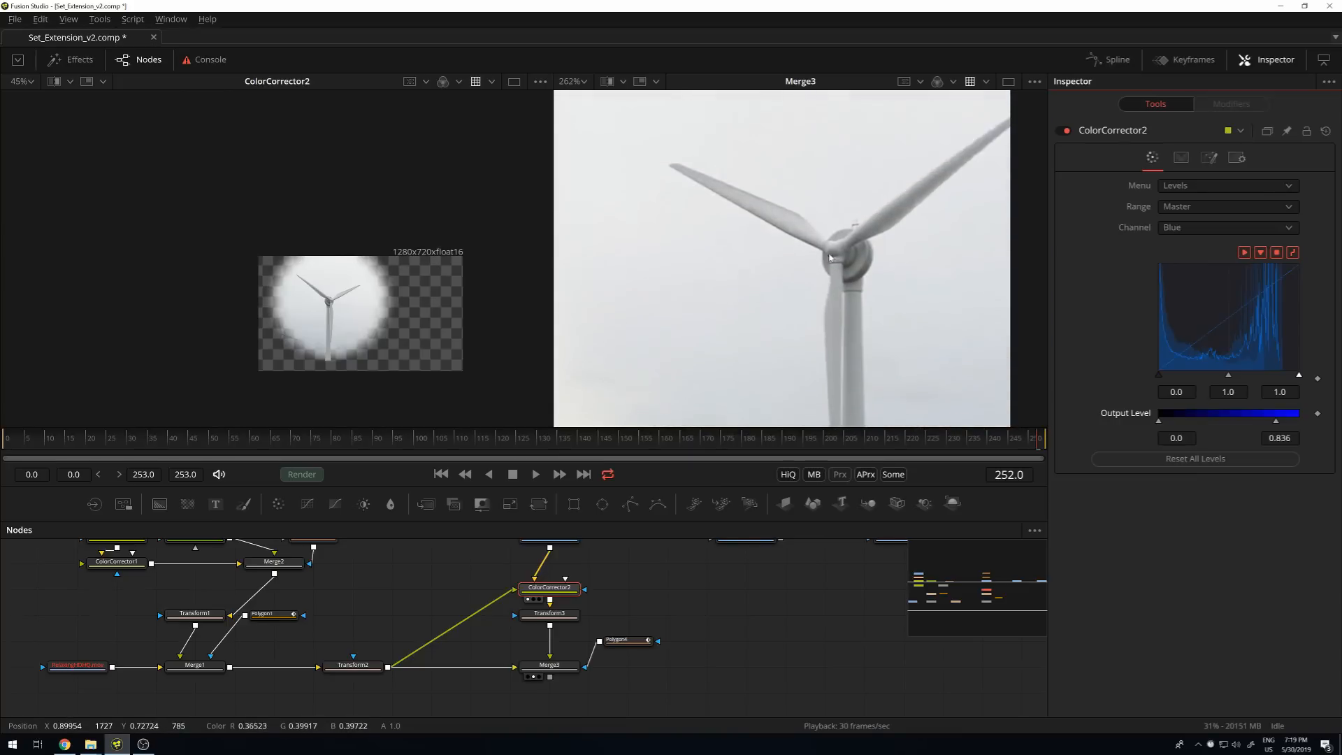
{"action": "scroll", "coordinate": [705, 180], "scroll_direction": "down", "scroll_amount": 3}
{"action": "left_click_drag", "start_coordinate": [704, 199], "coordinate": [796, 250]}
{"action": "scroll", "coordinate": [721, 233], "scroll_direction": "up", "scroll_amount": 3}
{"action": "key", "text": "space"}
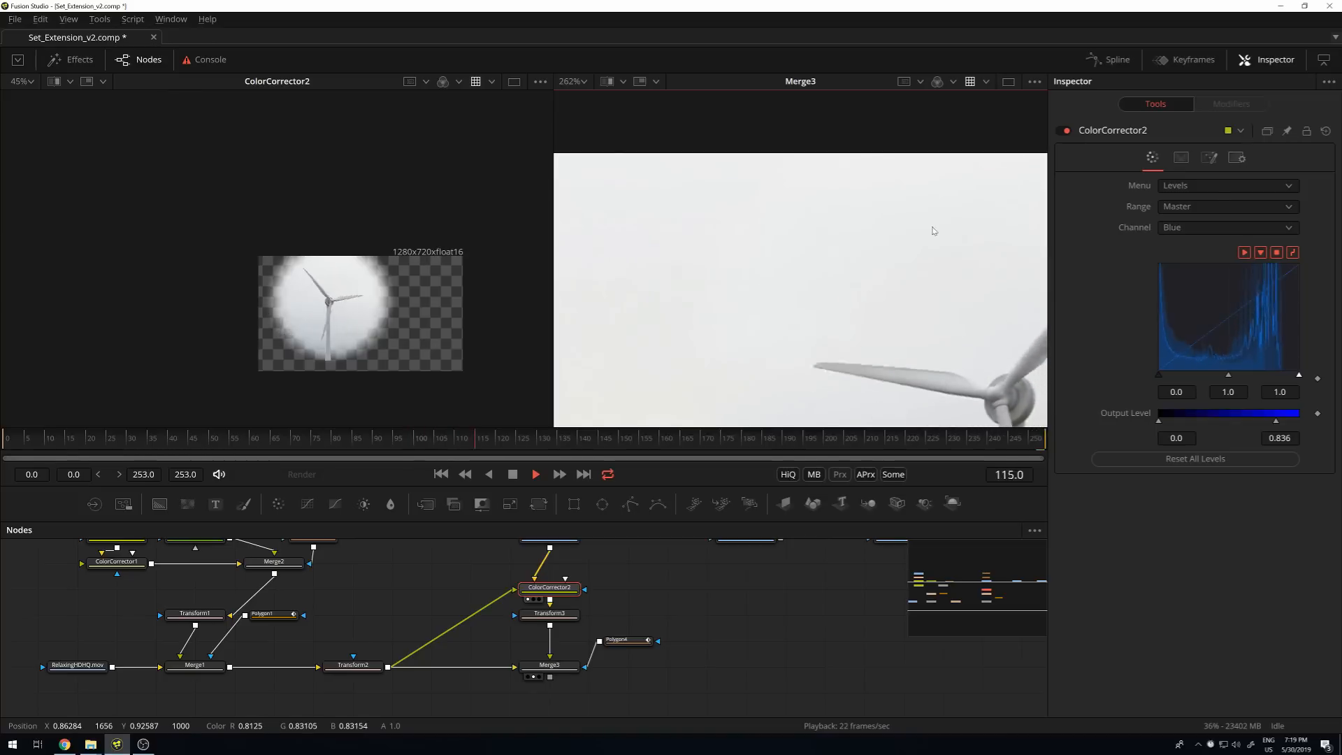
{"action": "key", "text": "space"}
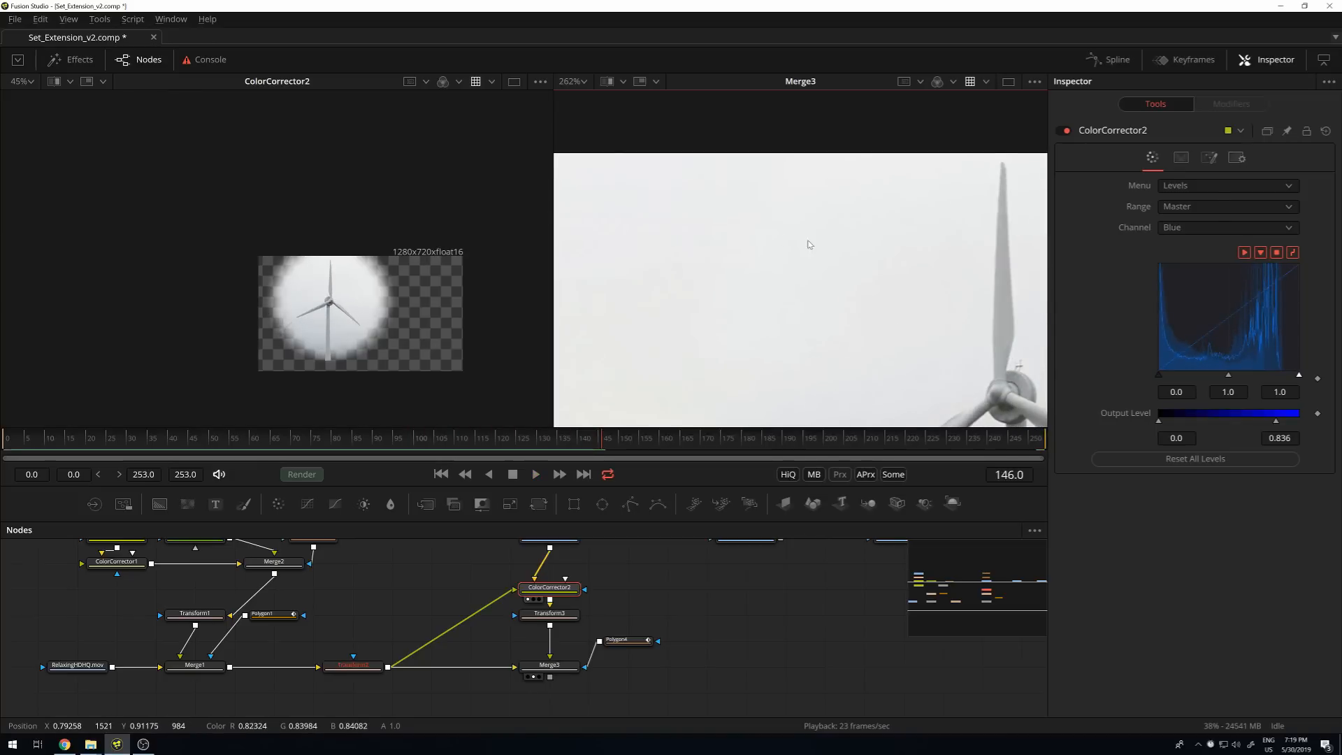
{"action": "scroll", "coordinate": [810, 244], "scroll_direction": "down", "scroll_amount": 4}
{"action": "left_click_drag", "start_coordinate": [828, 271], "coordinate": [830, 169]}
{"action": "scroll", "coordinate": [860, 321], "scroll_direction": "up", "scroll_amount": 5}
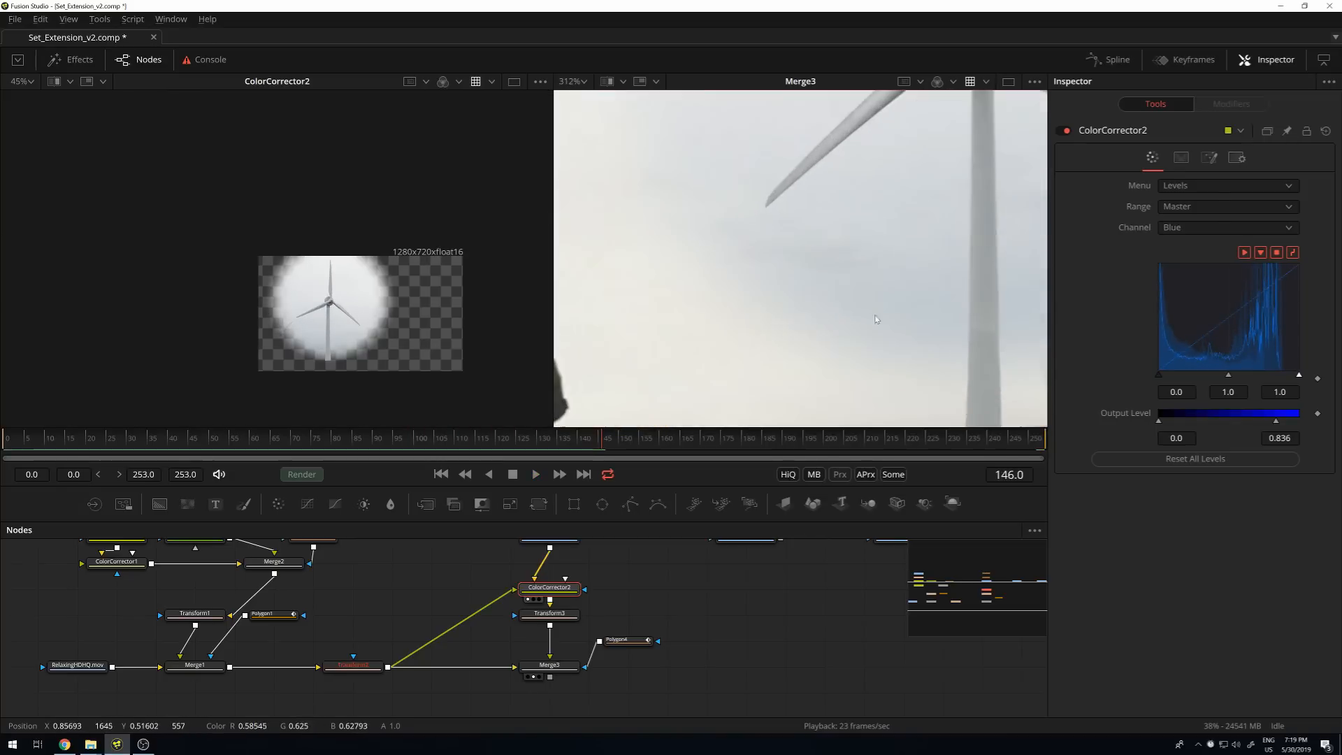
{"action": "scroll", "coordinate": [875, 319], "scroll_direction": "down", "scroll_amount": 6}
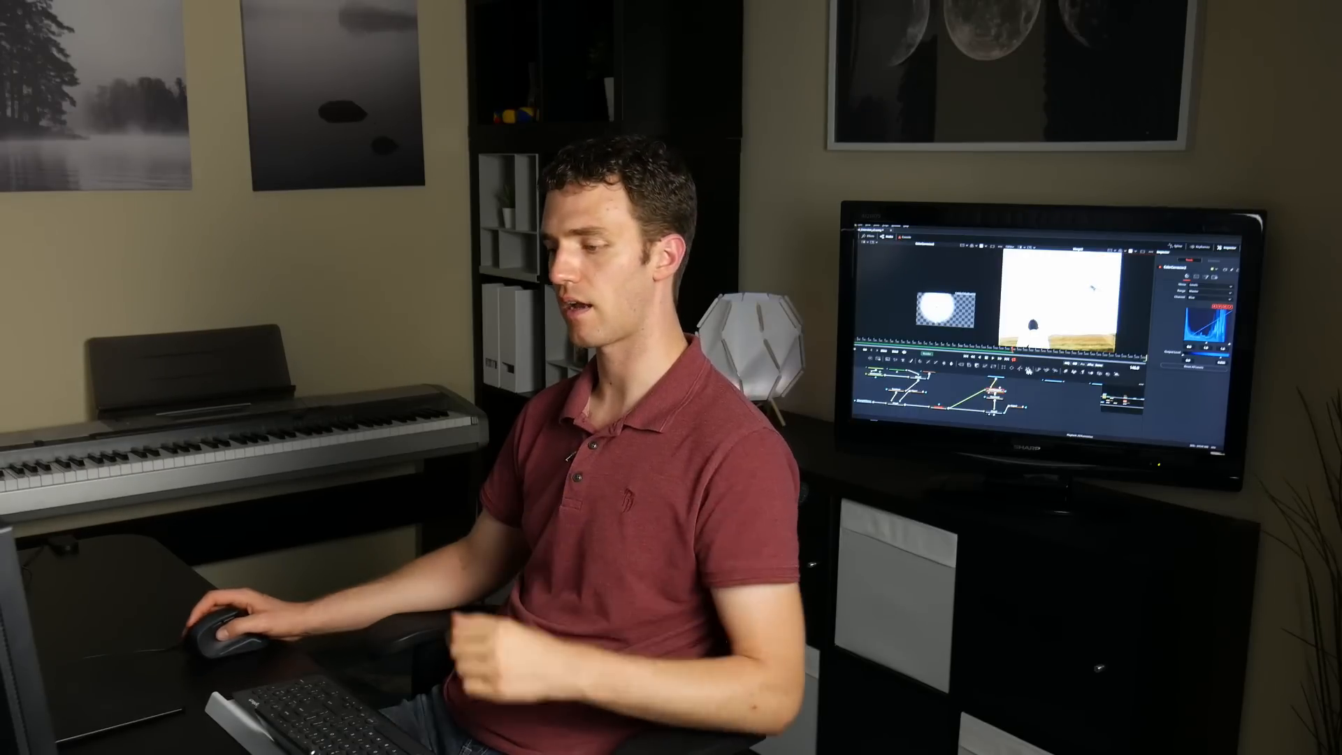
Make room around Polygon4 and ColorCorrector2, and insert a new color corrector between ColorCorrector2 and Transform3.
{"action": "left_click_drag", "start_coordinate": [1020, 407], "coordinate": [1033, 404]}
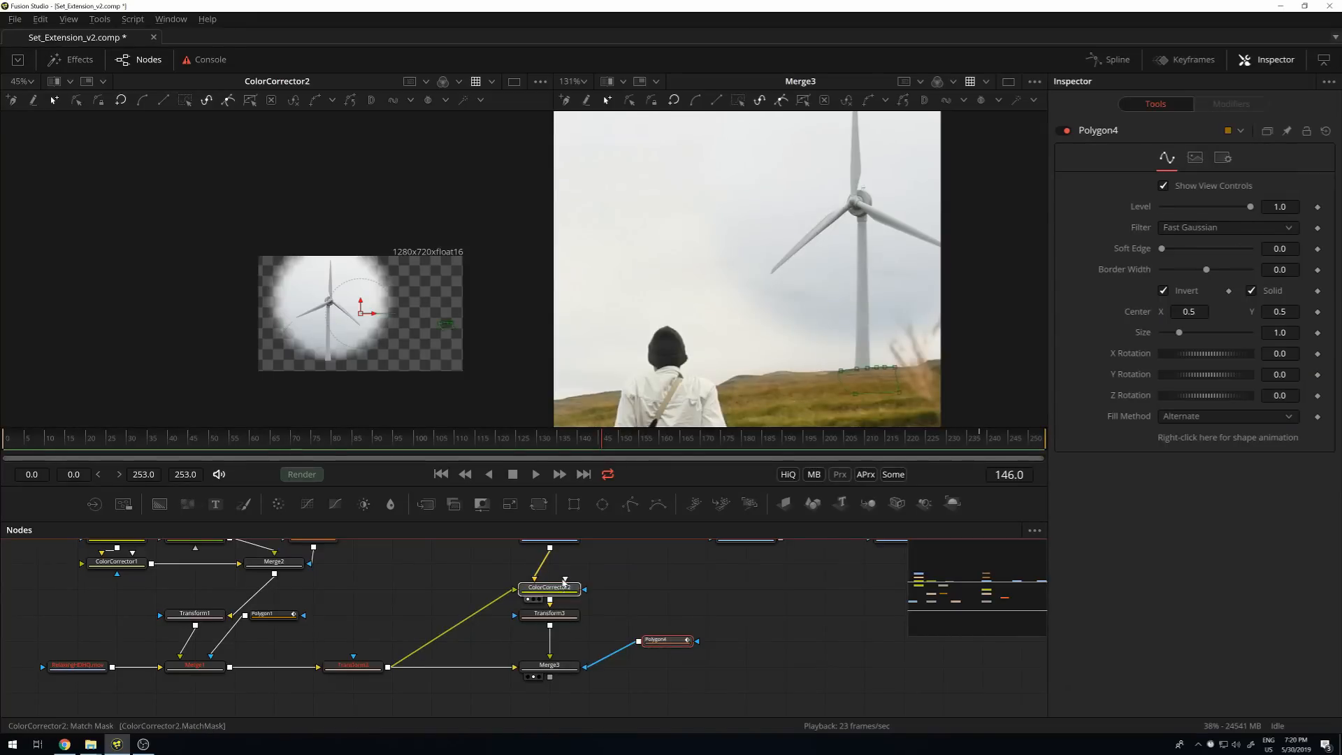
{"action": "left_click", "coordinate": [565, 584]}
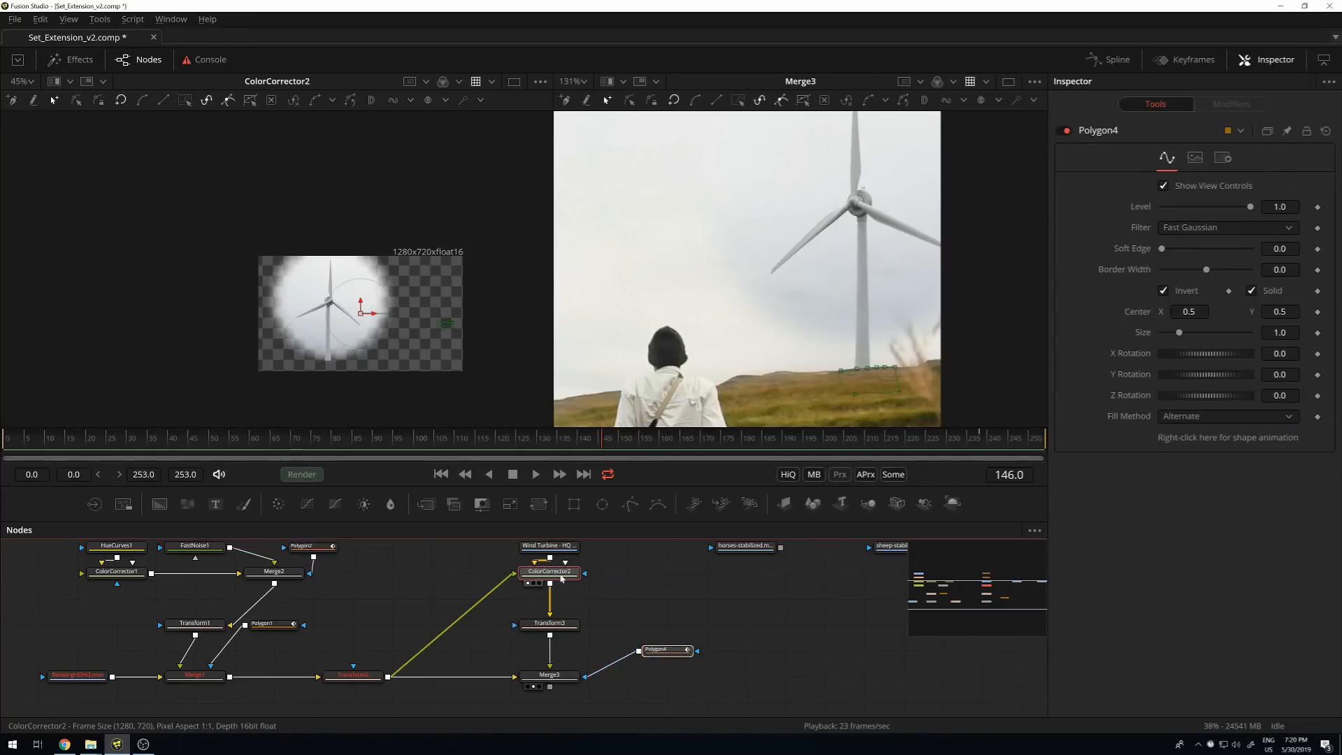
{"action": "left_click", "coordinate": [278, 504]}
{"action": "left_click_drag", "start_coordinate": [561, 602], "coordinate": [622, 324]}
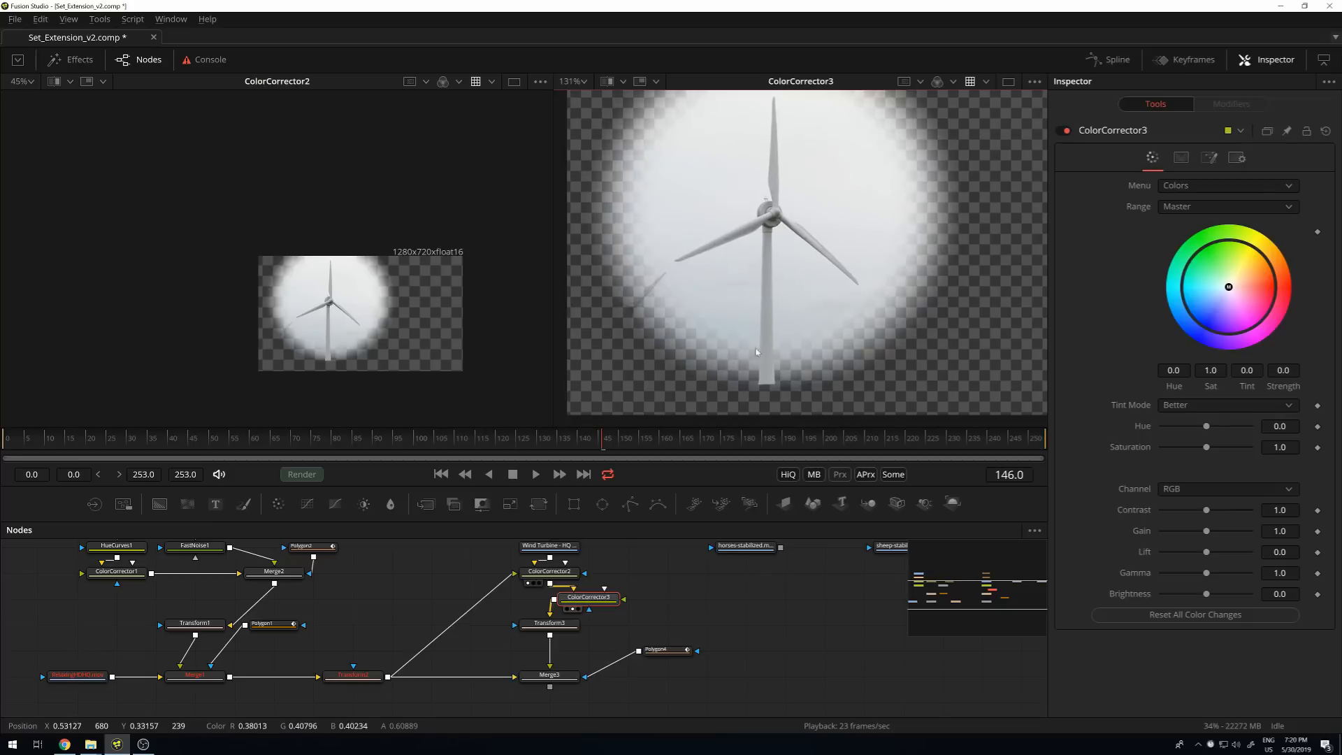
View Merge3 in the second viewer and ColorCorrector3 in the first, both framed closely on the wind turbine.
{"action": "left_click", "coordinate": [549, 675]}
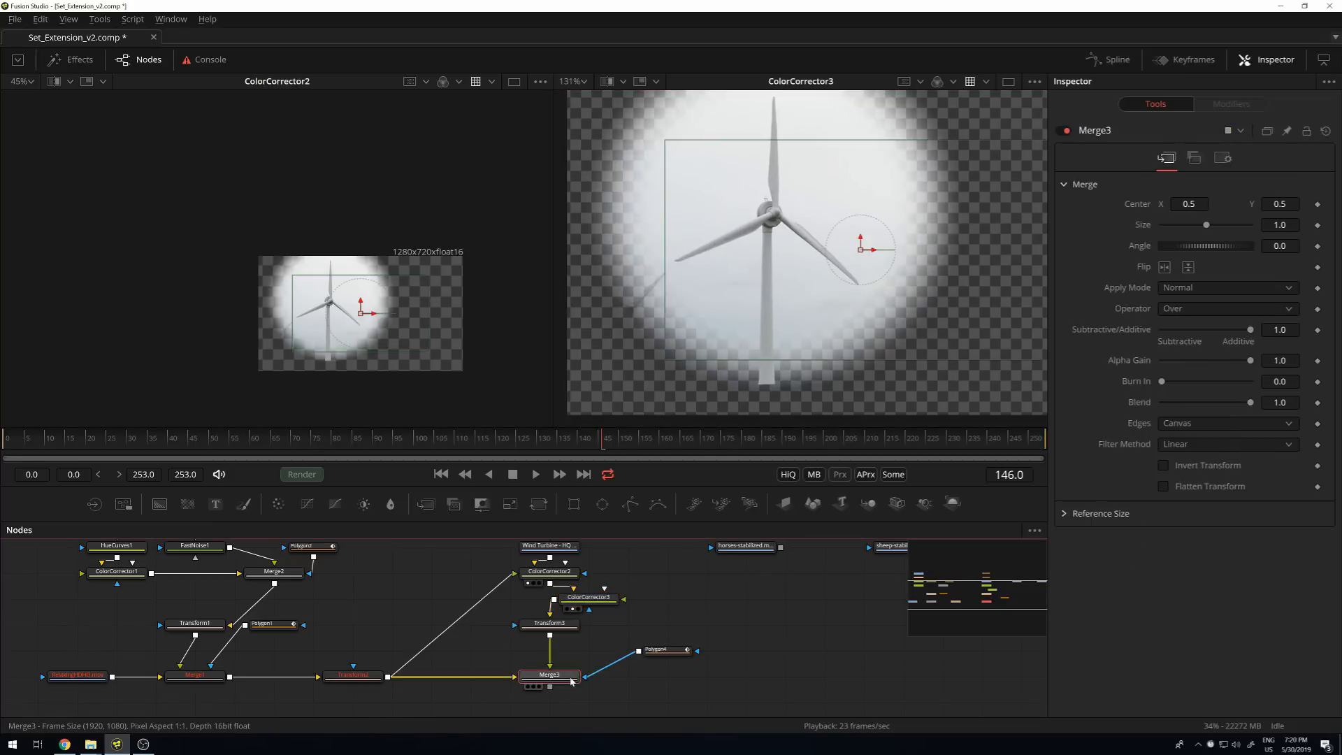
{"action": "key", "text": "2"}
{"action": "left_click_drag", "start_coordinate": [1006, 249], "coordinate": [350, 281]}
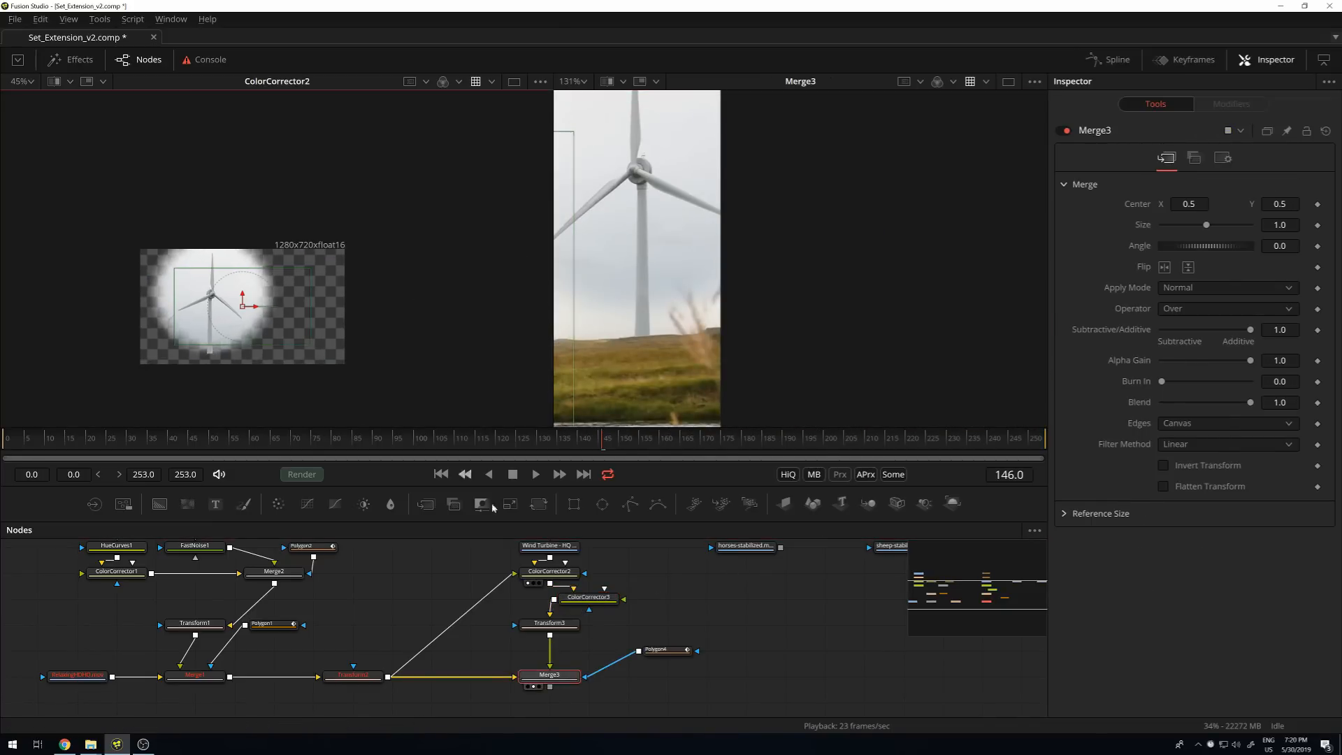
{"action": "left_click", "coordinate": [588, 598]}
{"action": "key", "text": "1"}
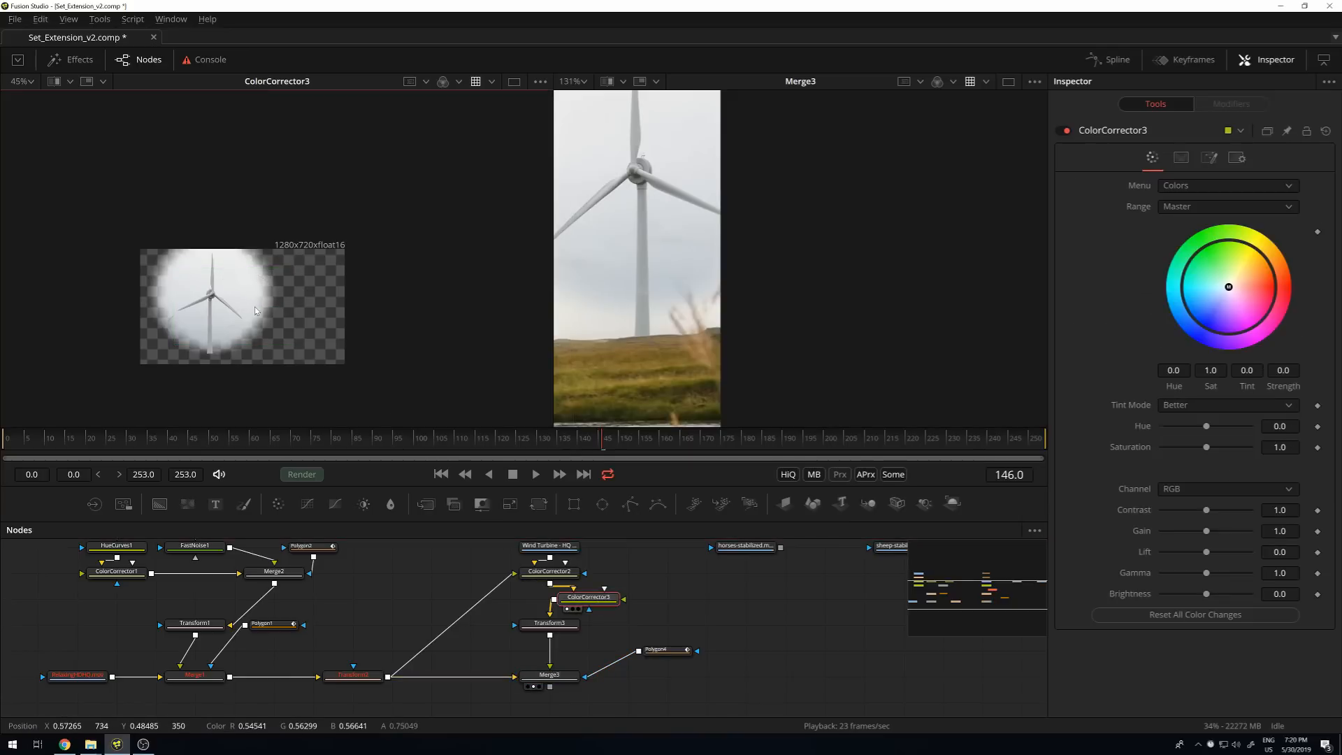
{"action": "scroll", "coordinate": [255, 311], "scroll_direction": "up", "scroll_amount": 5}
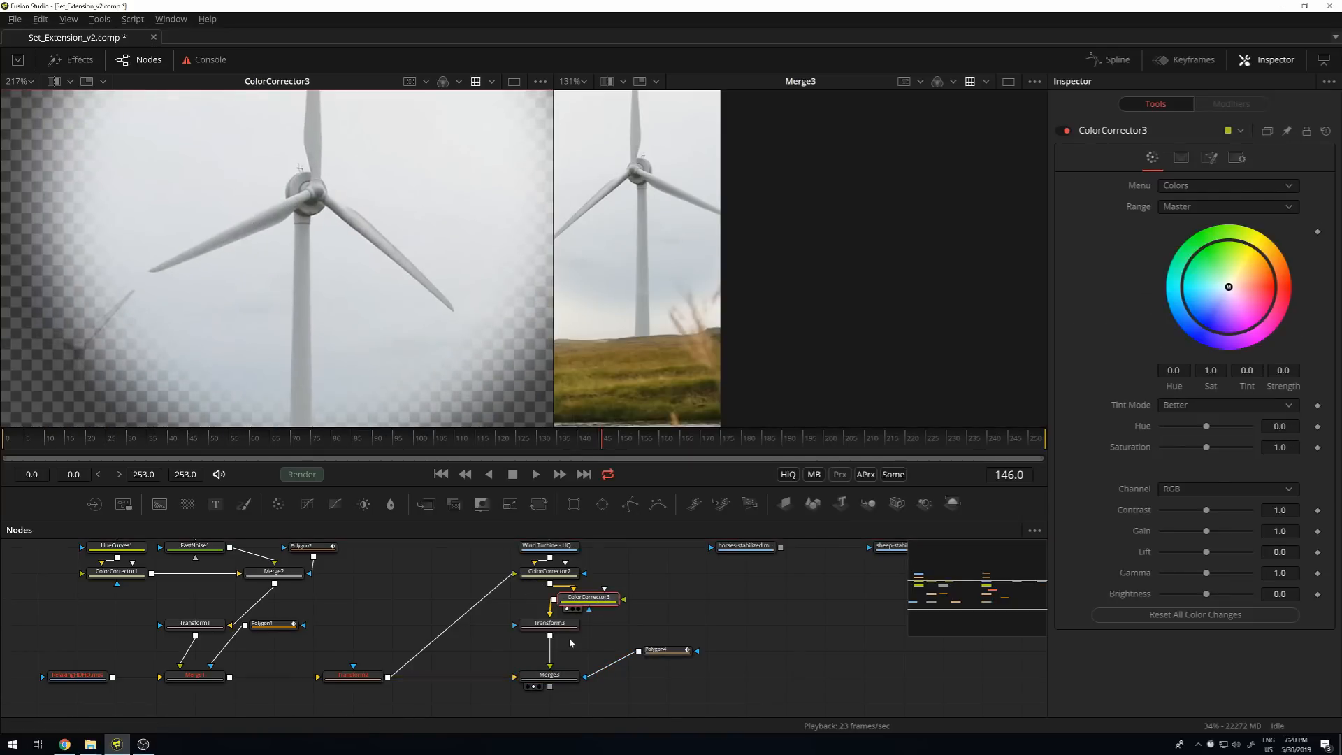
{"action": "left_click_drag", "start_coordinate": [679, 279], "coordinate": [798, 303]}
{"action": "scroll", "coordinate": [741, 311], "scroll_direction": "up", "scroll_amount": 2}
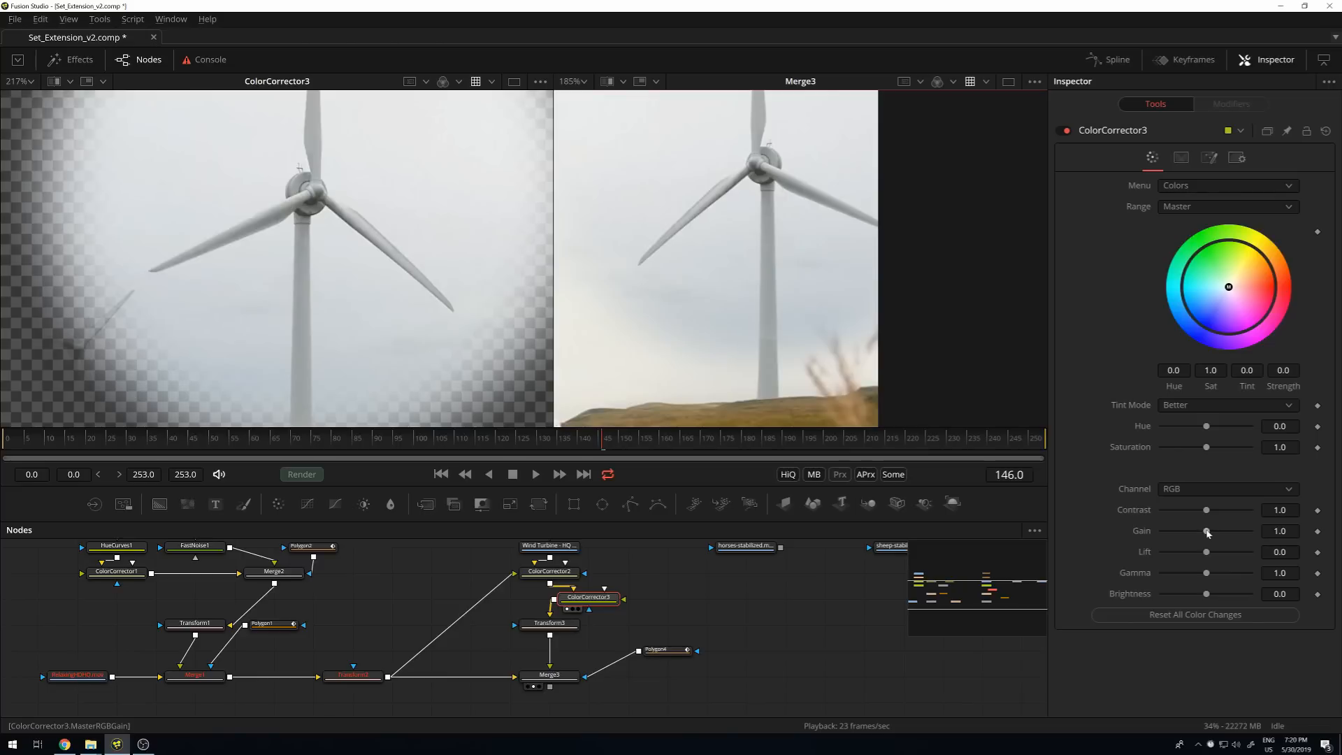
Raise ColorCorrector3's master RGB gain to 1.1487 and overlay a waveform on the Merge3 view.
{"action": "left_click_drag", "start_coordinate": [1206, 531], "coordinate": [1219, 533]}
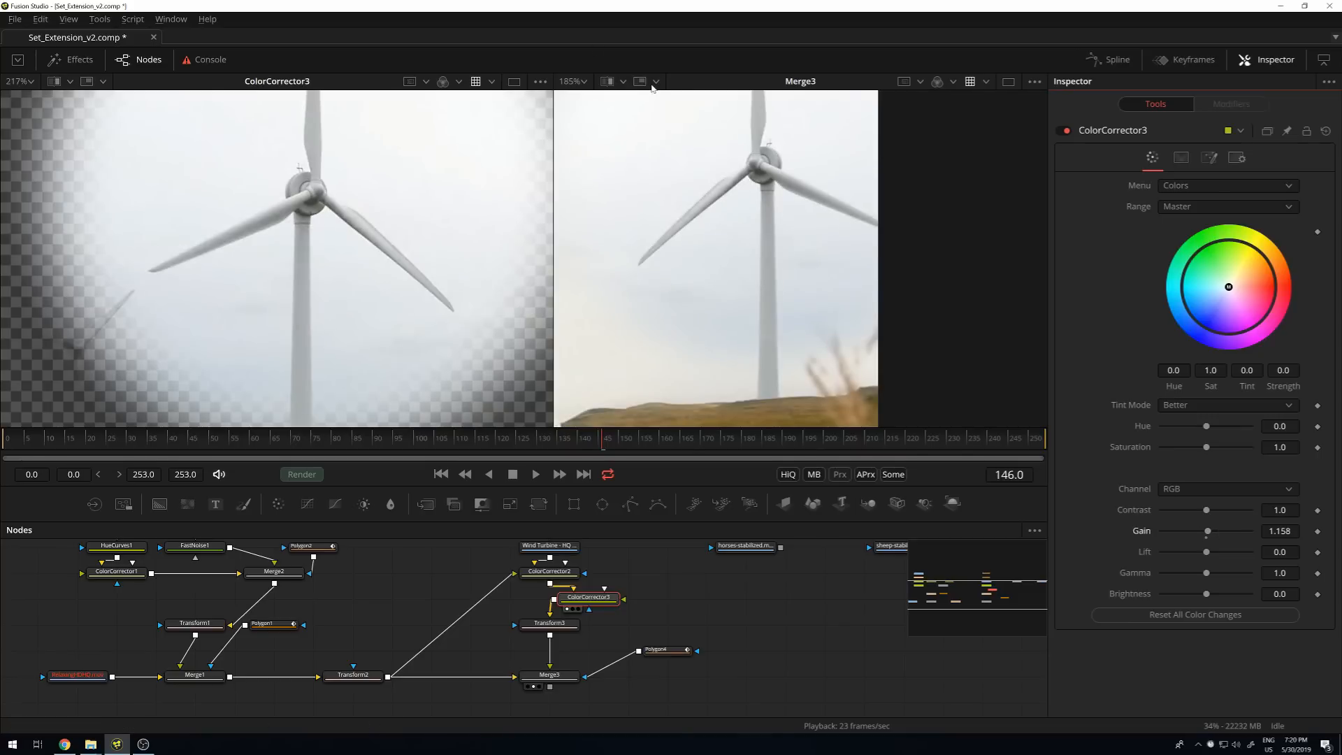
{"action": "left_click", "coordinate": [656, 81]}
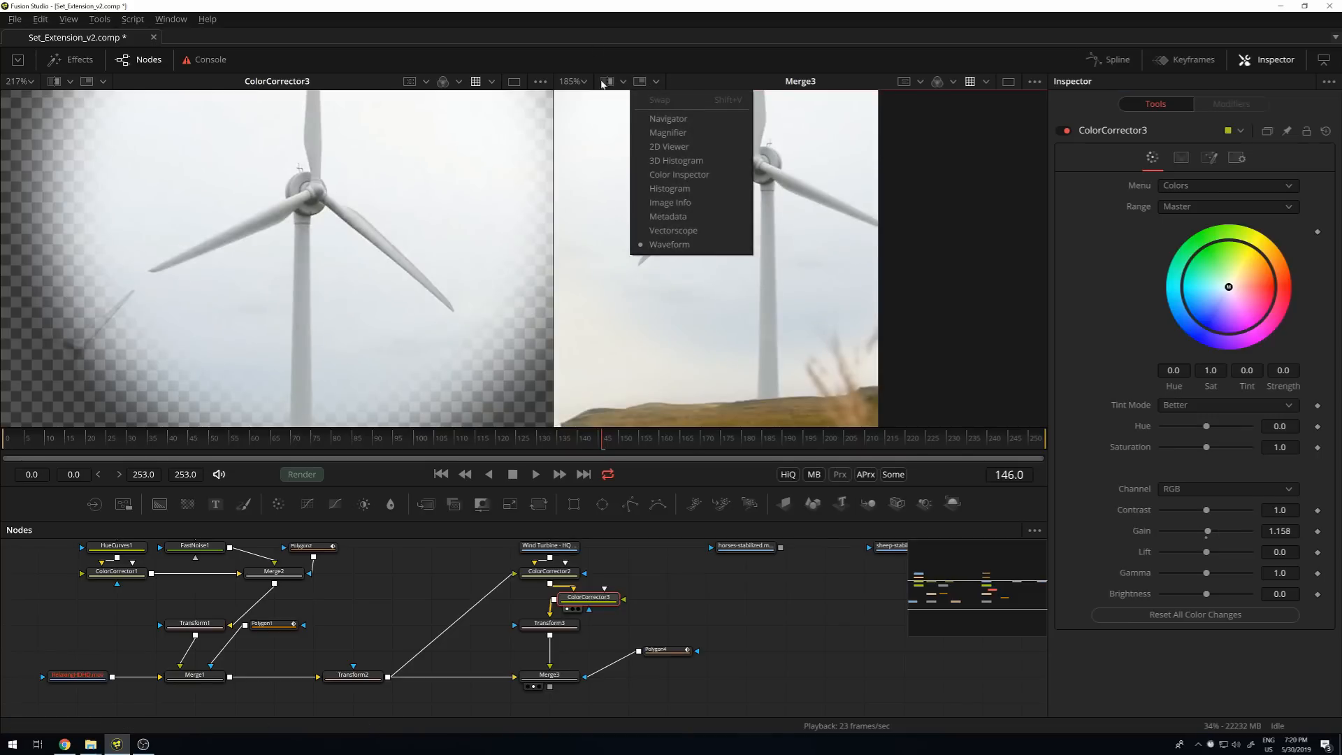
{"action": "left_click", "coordinate": [707, 244]}
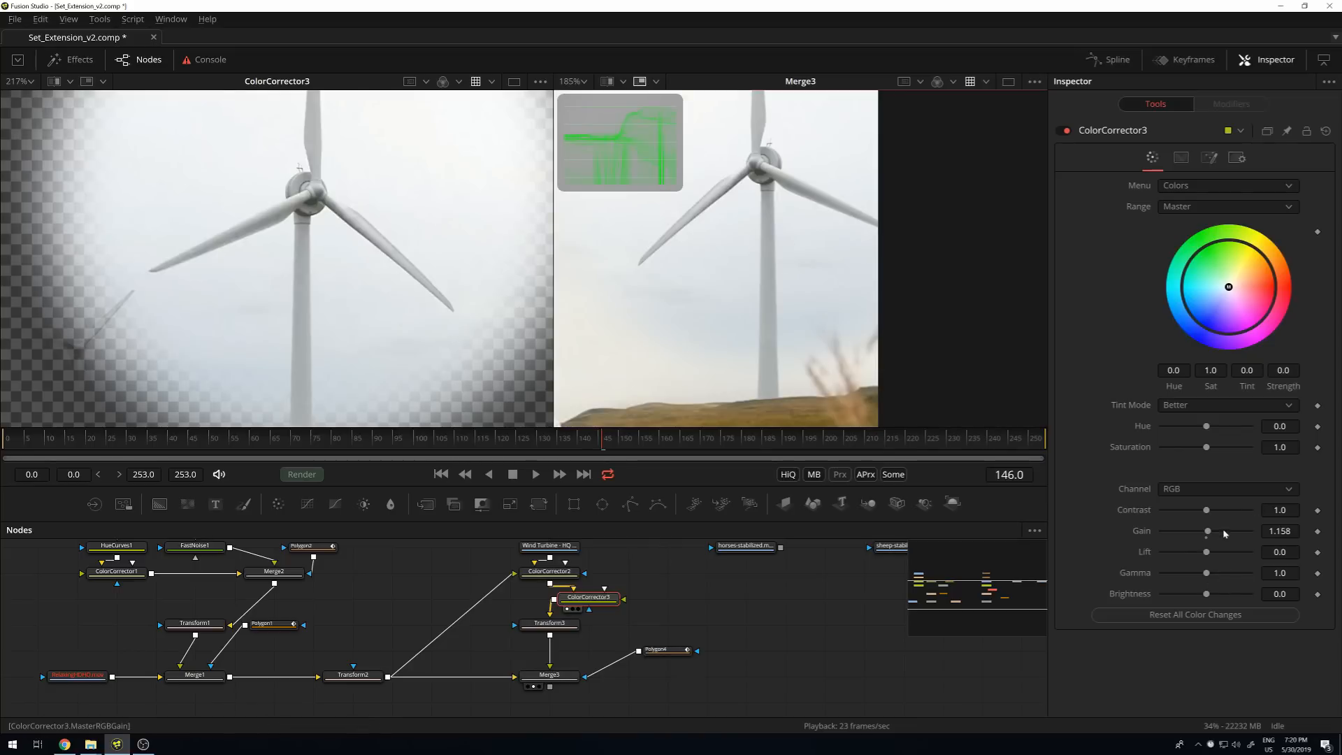
{"action": "left_click_drag", "start_coordinate": [1207, 530], "coordinate": [1207, 530]}
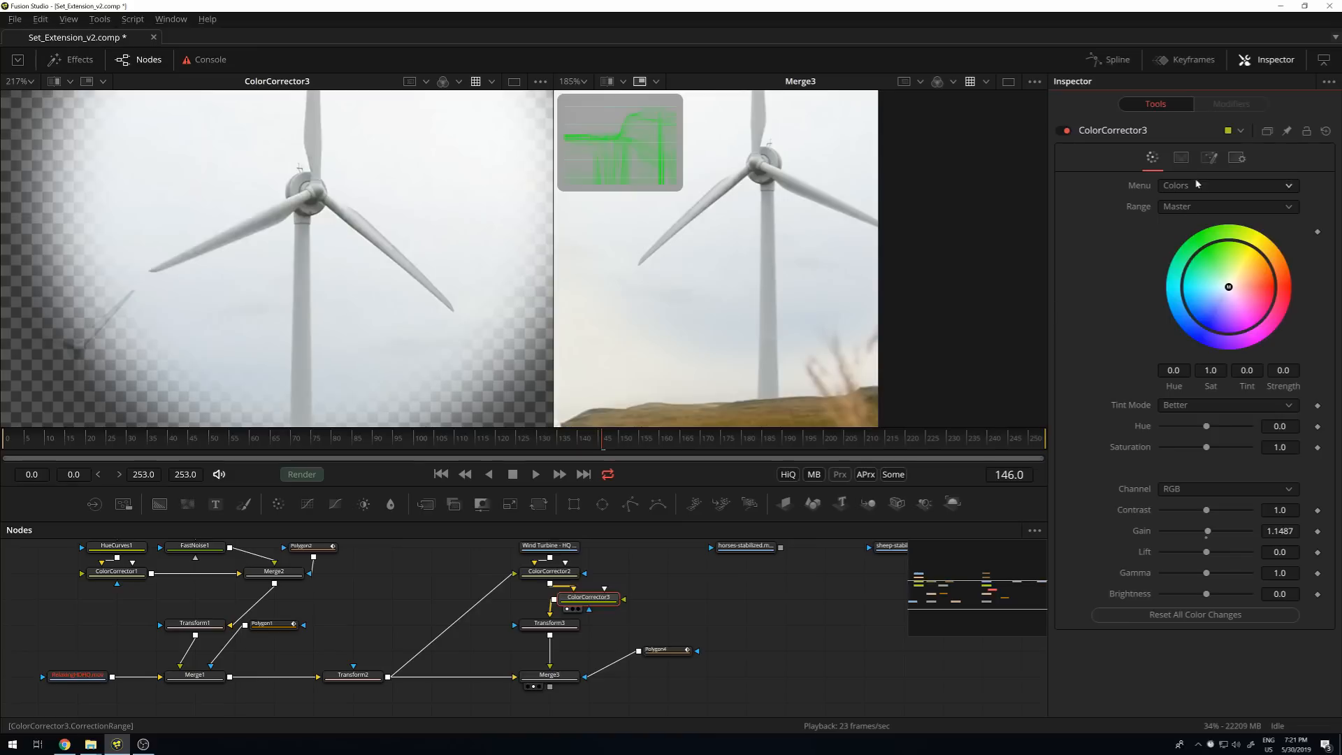
Raise ColorCorrector3's gamma to 2.17 in the Highlights range and overlay a waveform on its view.
{"action": "left_click", "coordinate": [1199, 206]}
{"action": "left_click", "coordinate": [1192, 260]}
{"action": "left_click_drag", "start_coordinate": [1207, 577], "coordinate": [1266, 575]}
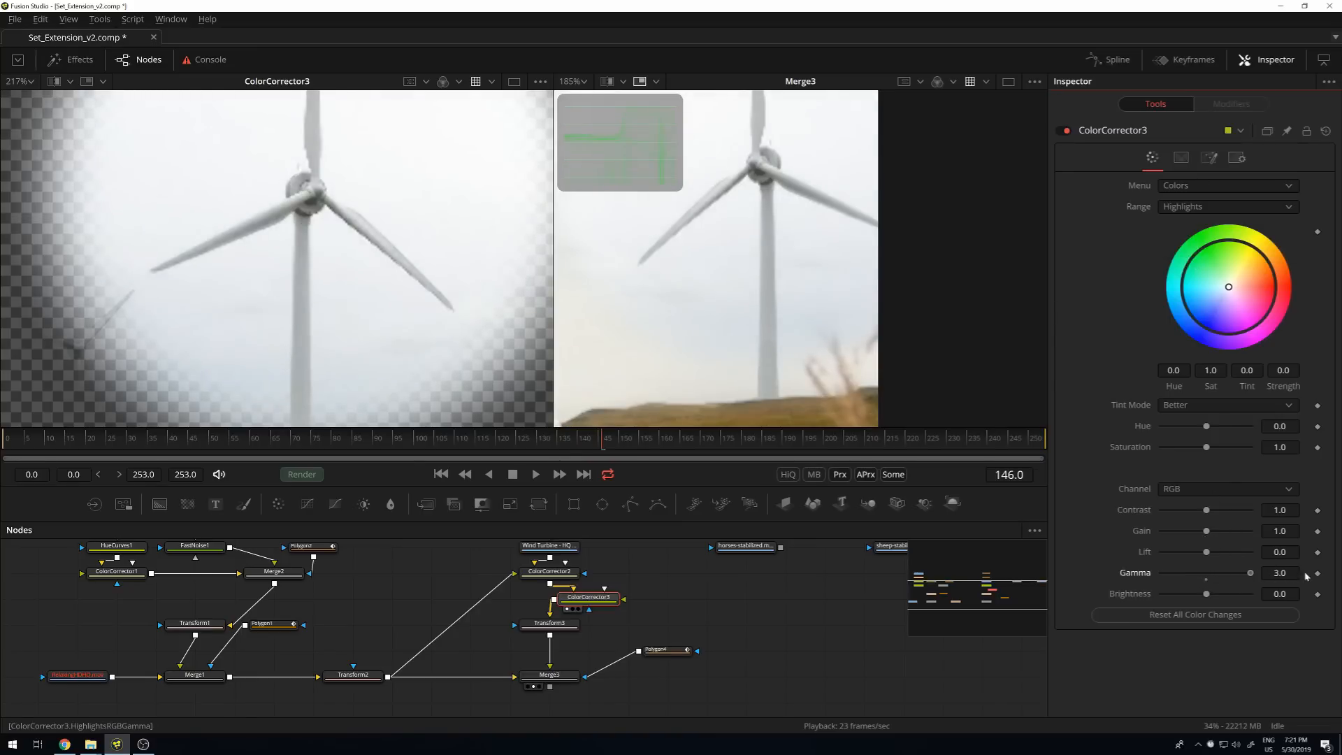
{"action": "scroll", "coordinate": [731, 303], "scroll_direction": "down", "scroll_amount": 1}
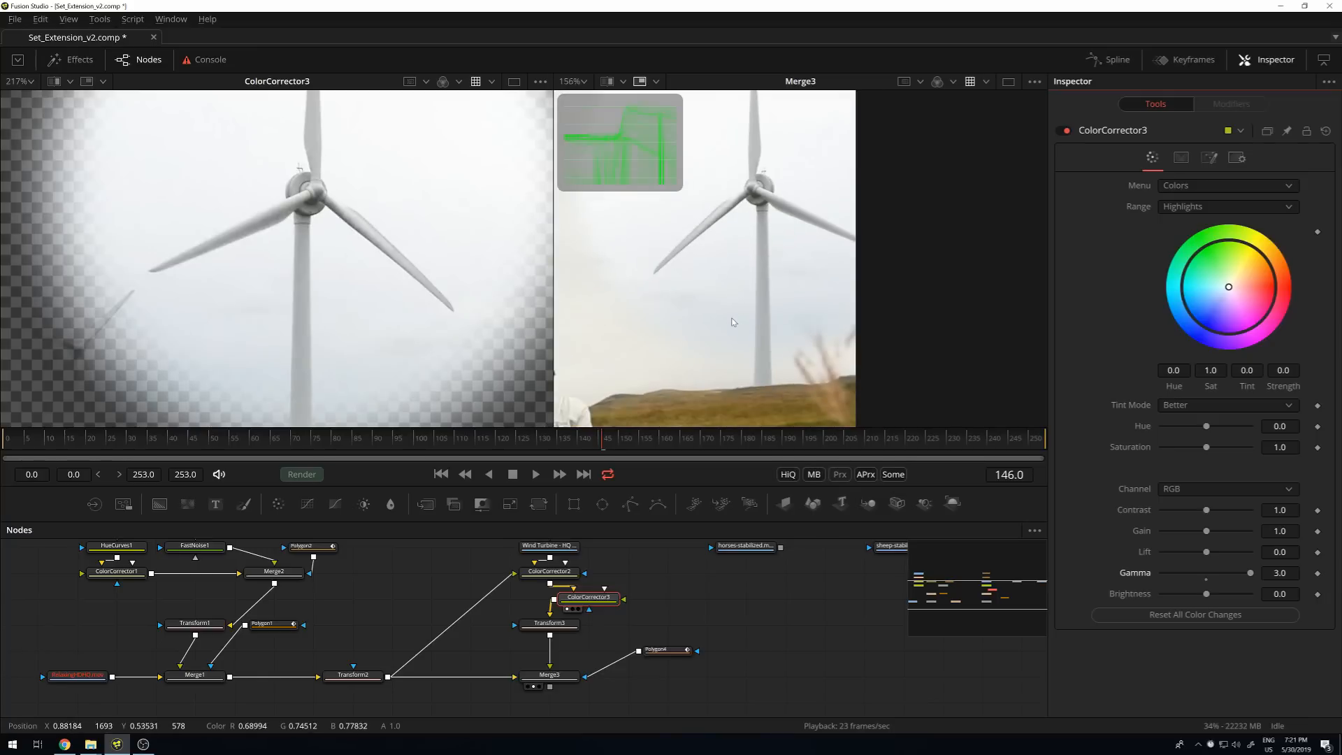
{"action": "scroll", "coordinate": [731, 302], "scroll_direction": "down", "scroll_amount": 1}
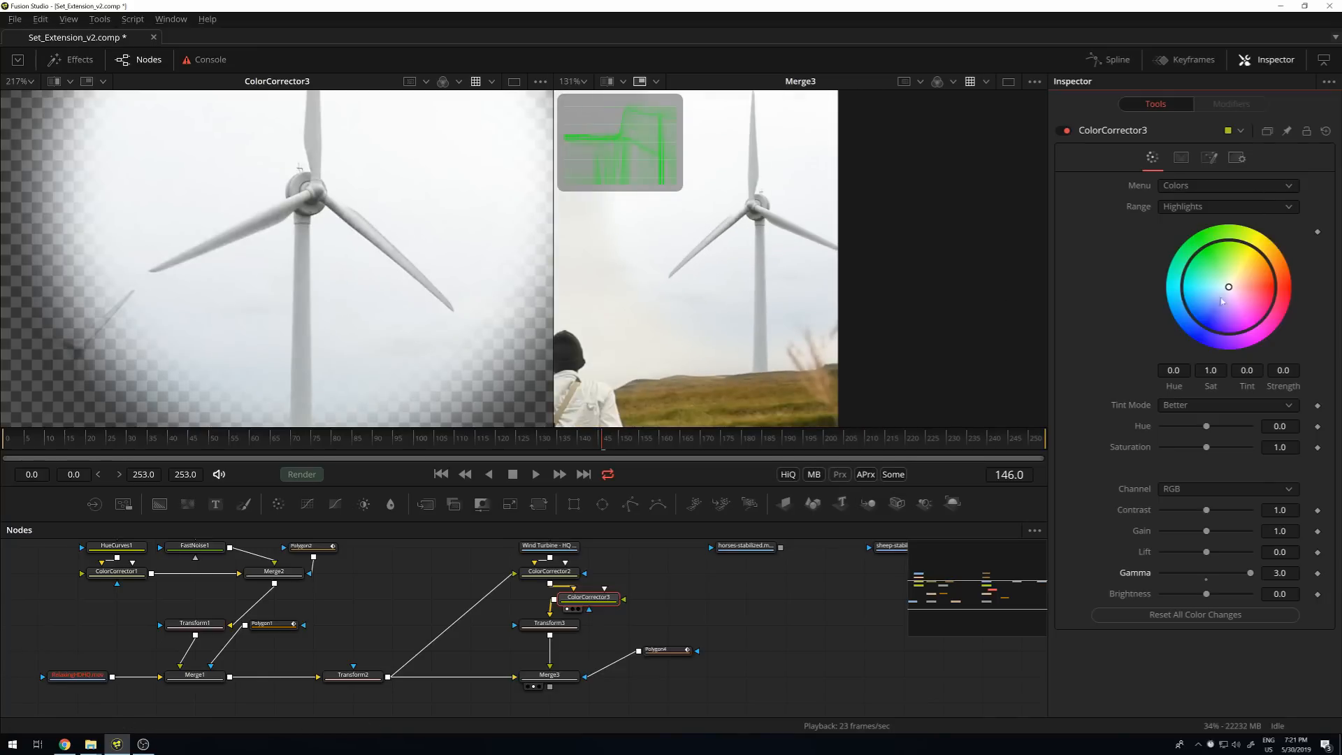
{"action": "mouse_move", "coordinate": [1253, 577]}
{"action": "left_mouse_down"}
{"action": "mouse_move", "coordinate": [1215, 579]}
{"action": "mouse_move", "coordinate": [1235, 579]}
{"action": "left_mouse_up"}
{"action": "left_click", "coordinate": [86, 81]}
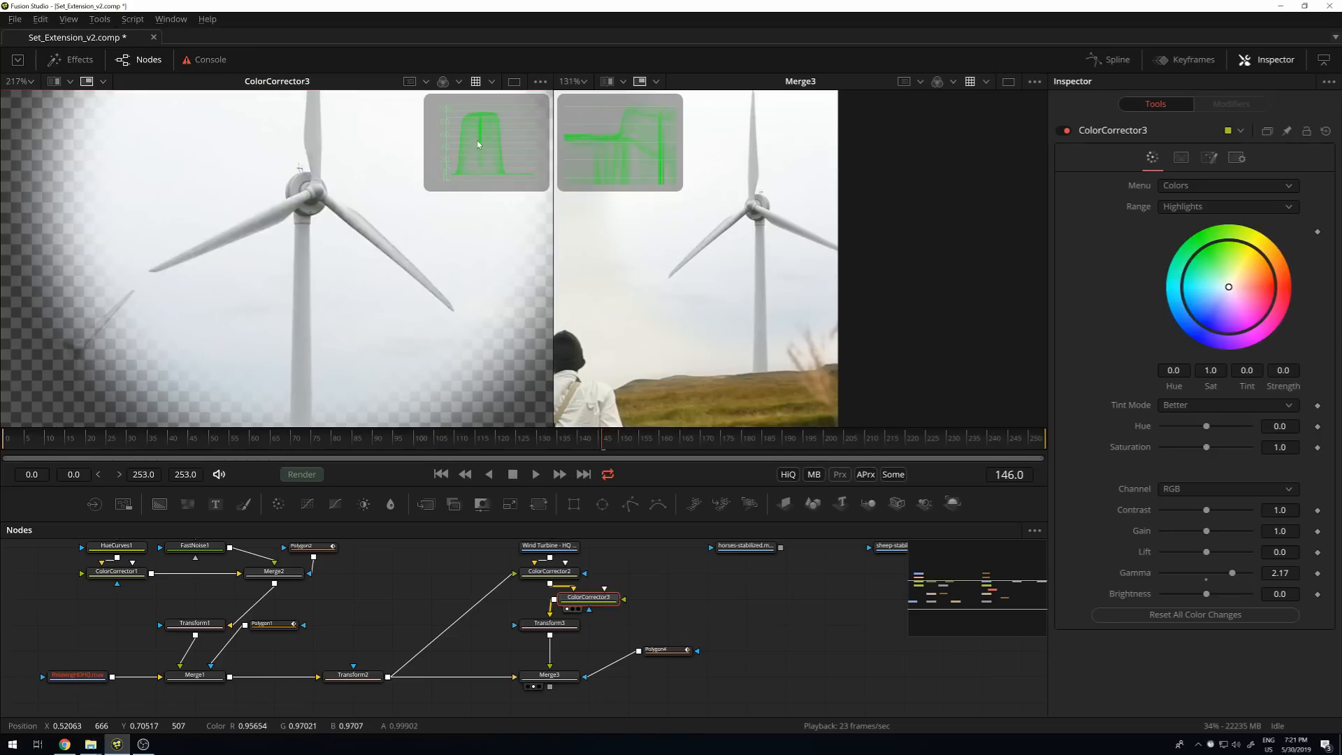
{"action": "scroll", "coordinate": [340, 229], "scroll_direction": "down", "scroll_amount": 3}
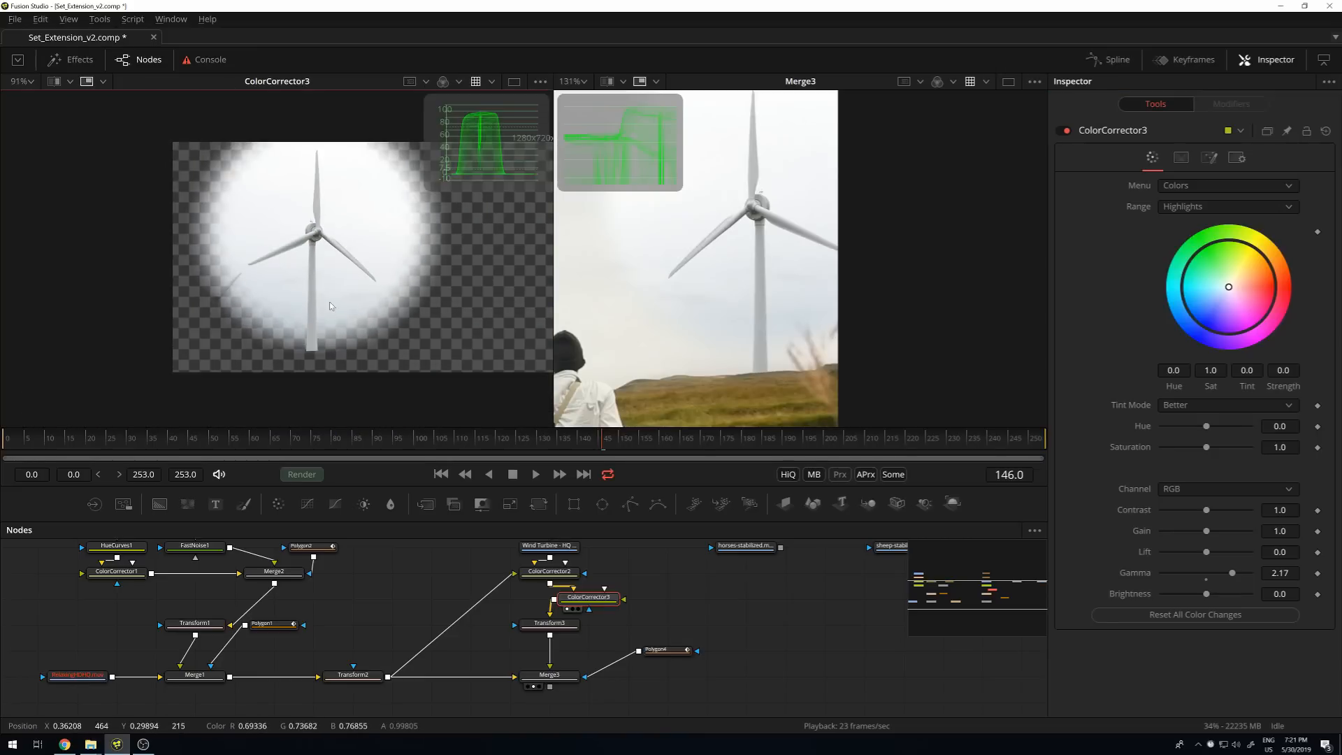
Enlarge the wind turbine in both views and switch ColorCorrector3's waveform overlay to RGB.
{"action": "scroll", "coordinate": [408, 301], "scroll_direction": "up", "scroll_amount": 1}
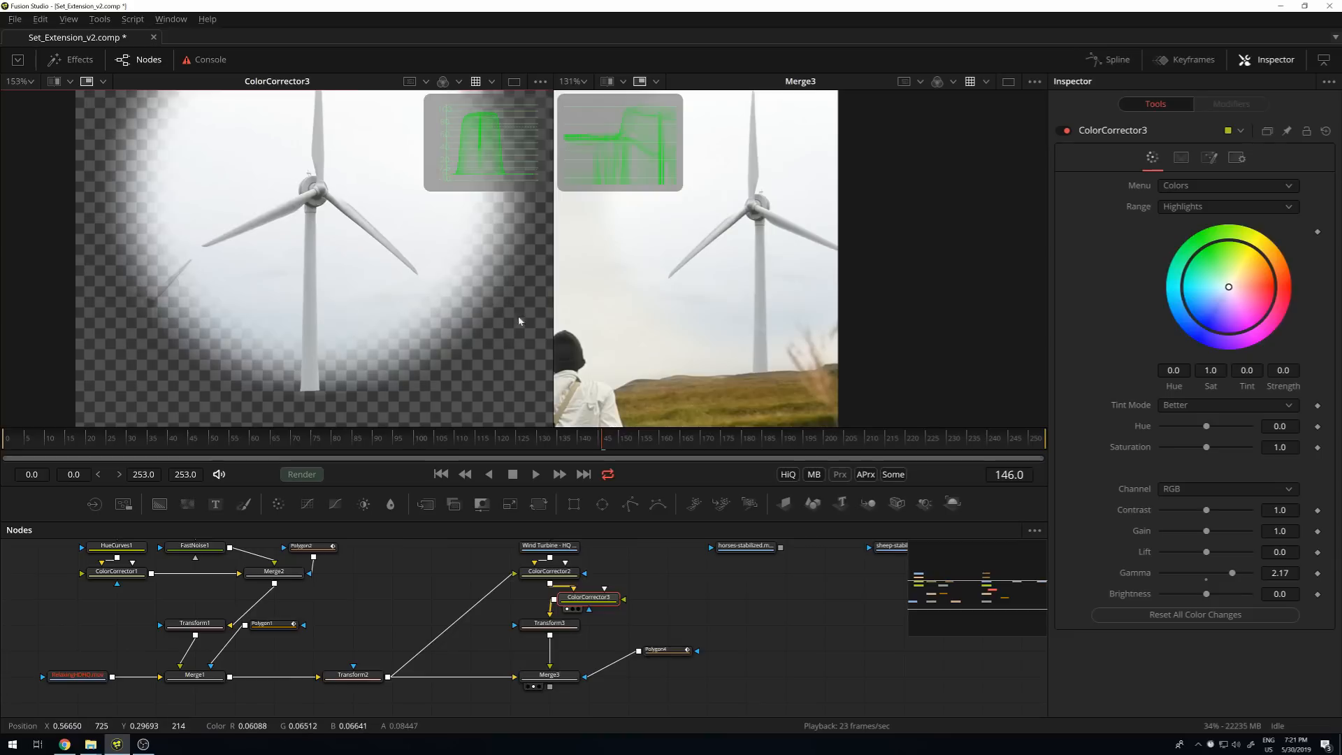
{"action": "scroll", "coordinate": [724, 322], "scroll_direction": "up", "scroll_amount": 2}
{"action": "scroll", "coordinate": [724, 322], "scroll_direction": "up", "scroll_amount": 1}
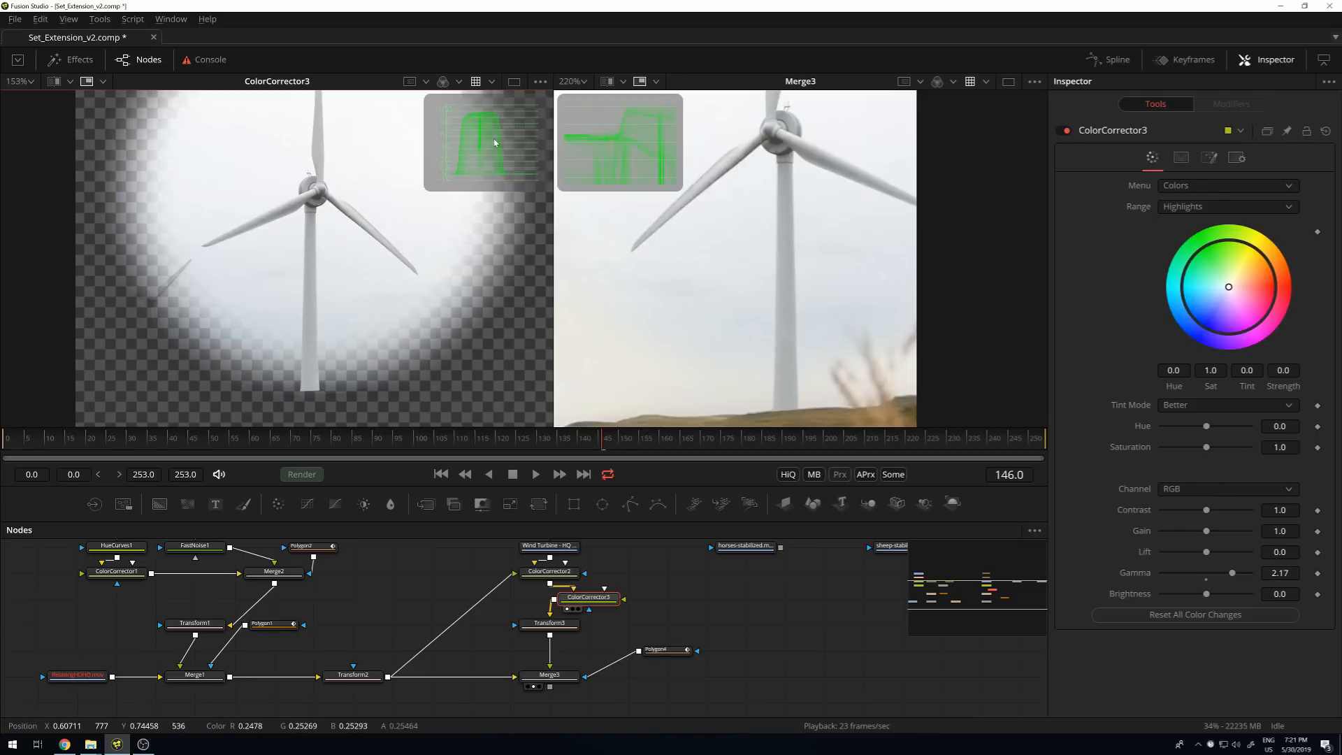
{"action": "right_click", "coordinate": [500, 112]}
{"action": "mouse_move", "coordinate": [609, 122]}
{"action": "left_click", "coordinate": [740, 160]}
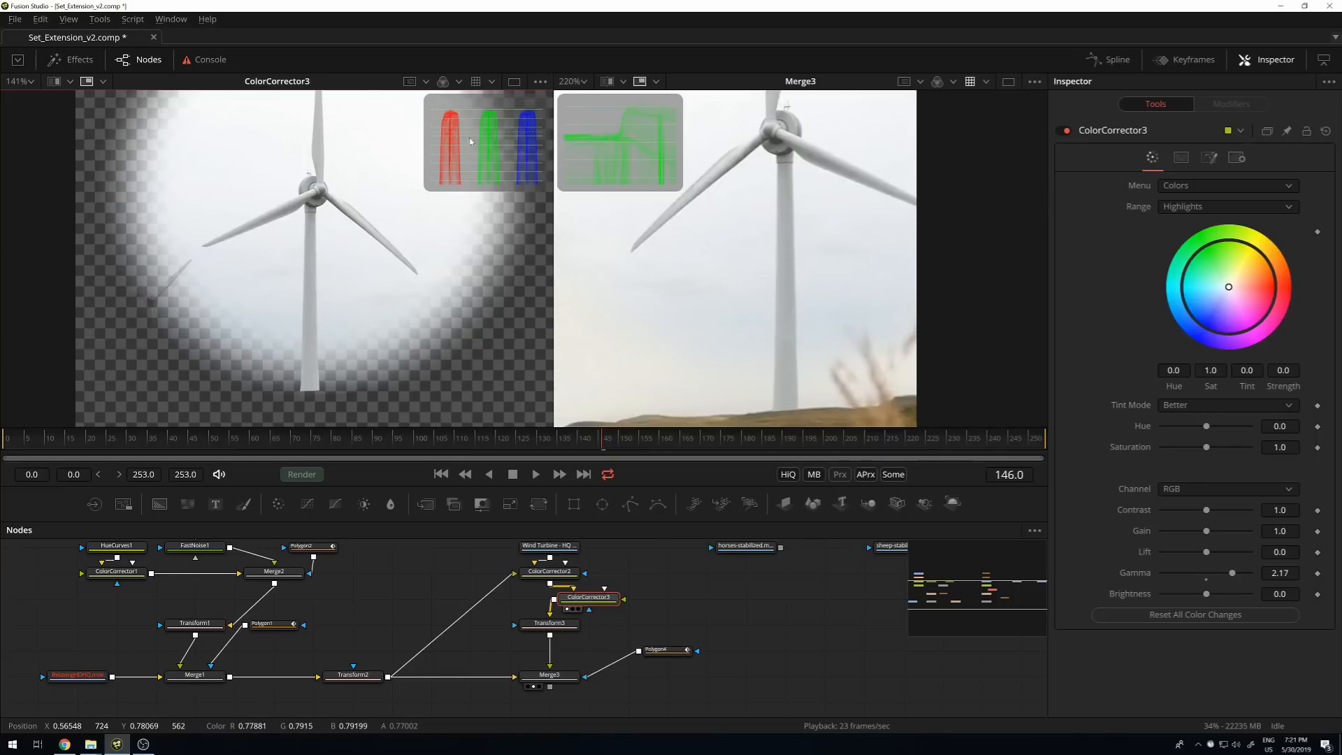
Show ColorCorrector3 as a full-view waveform in RGB mode and turn off its small waveform overlay.
{"action": "right_click", "coordinate": [212, 316]}
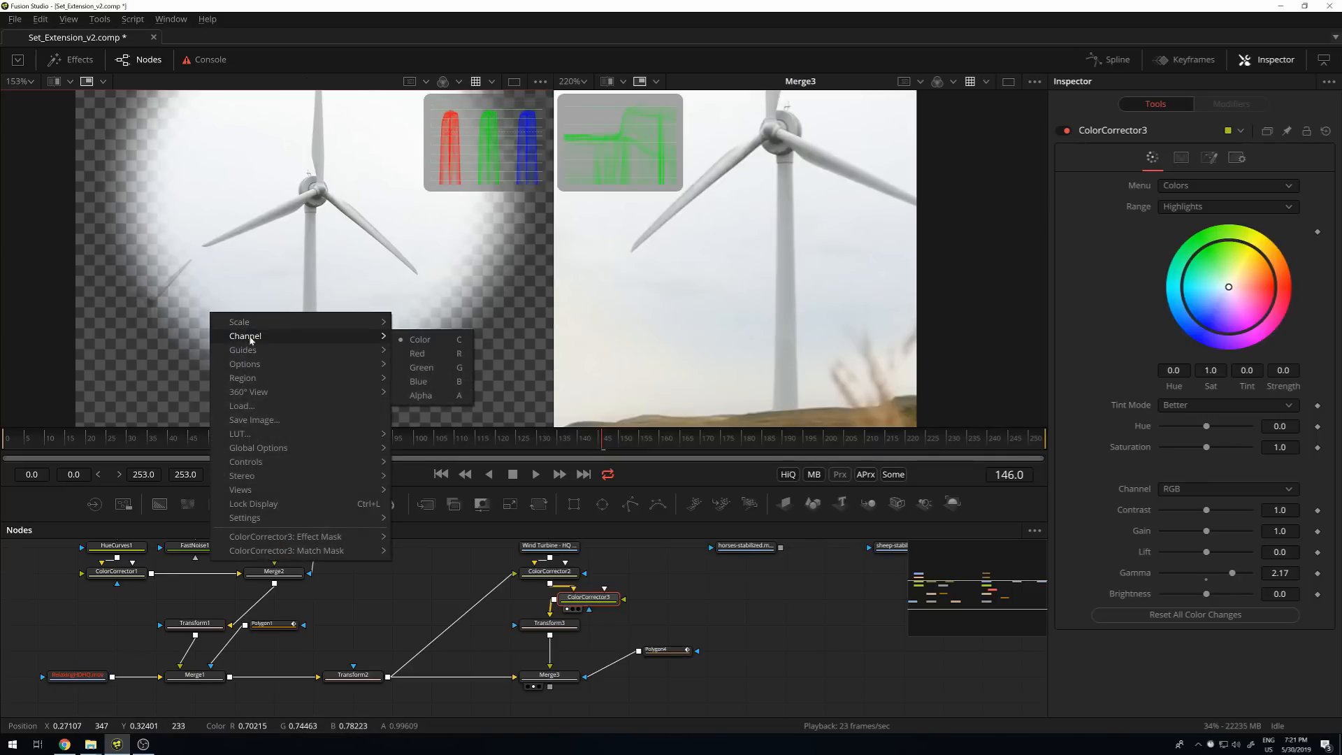
{"action": "mouse_move", "coordinate": [262, 492]}
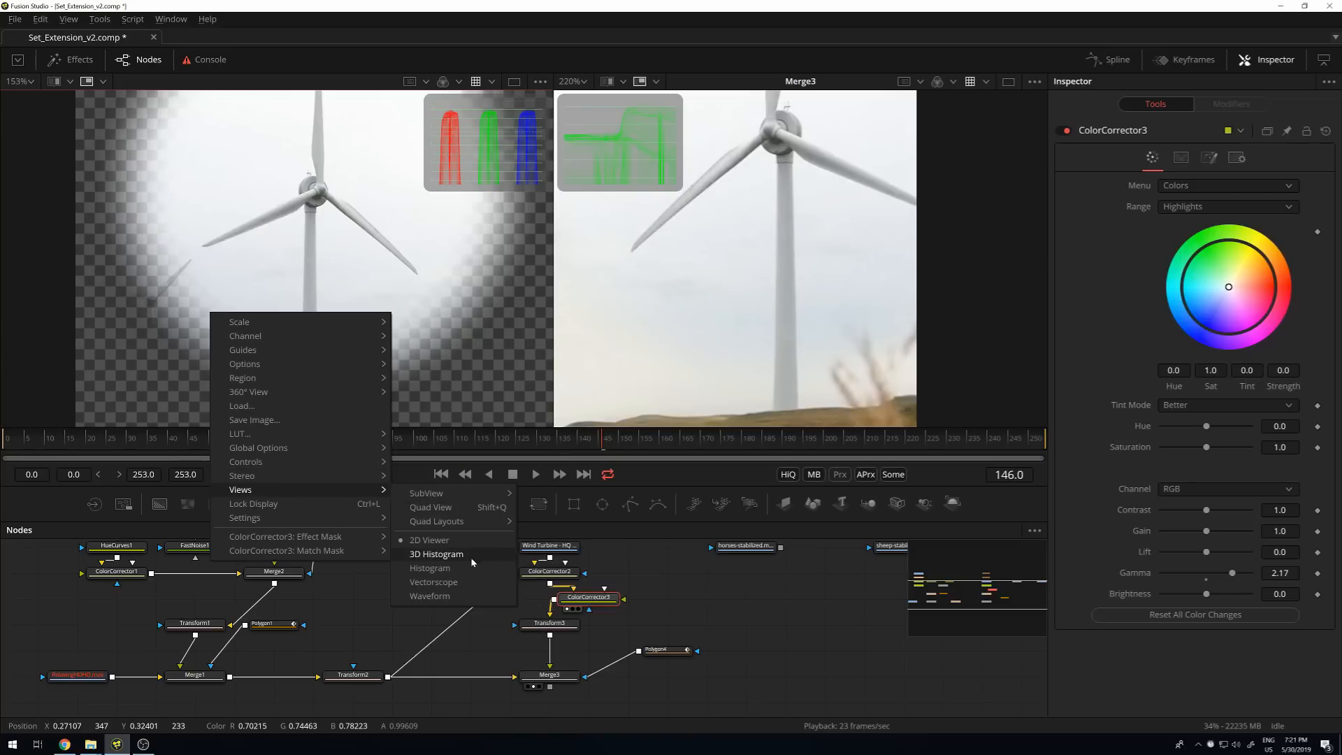
{"action": "left_click", "coordinate": [429, 596]}
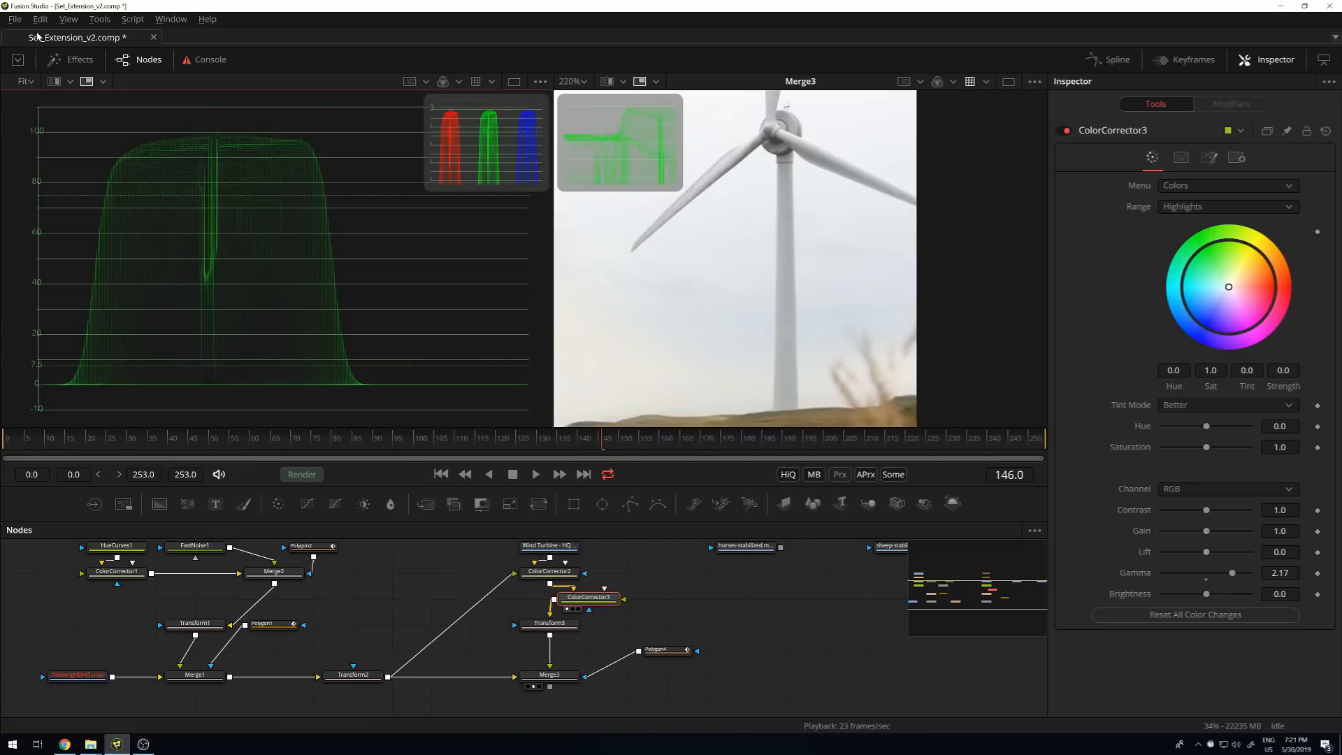
{"action": "left_click", "coordinate": [87, 81]}
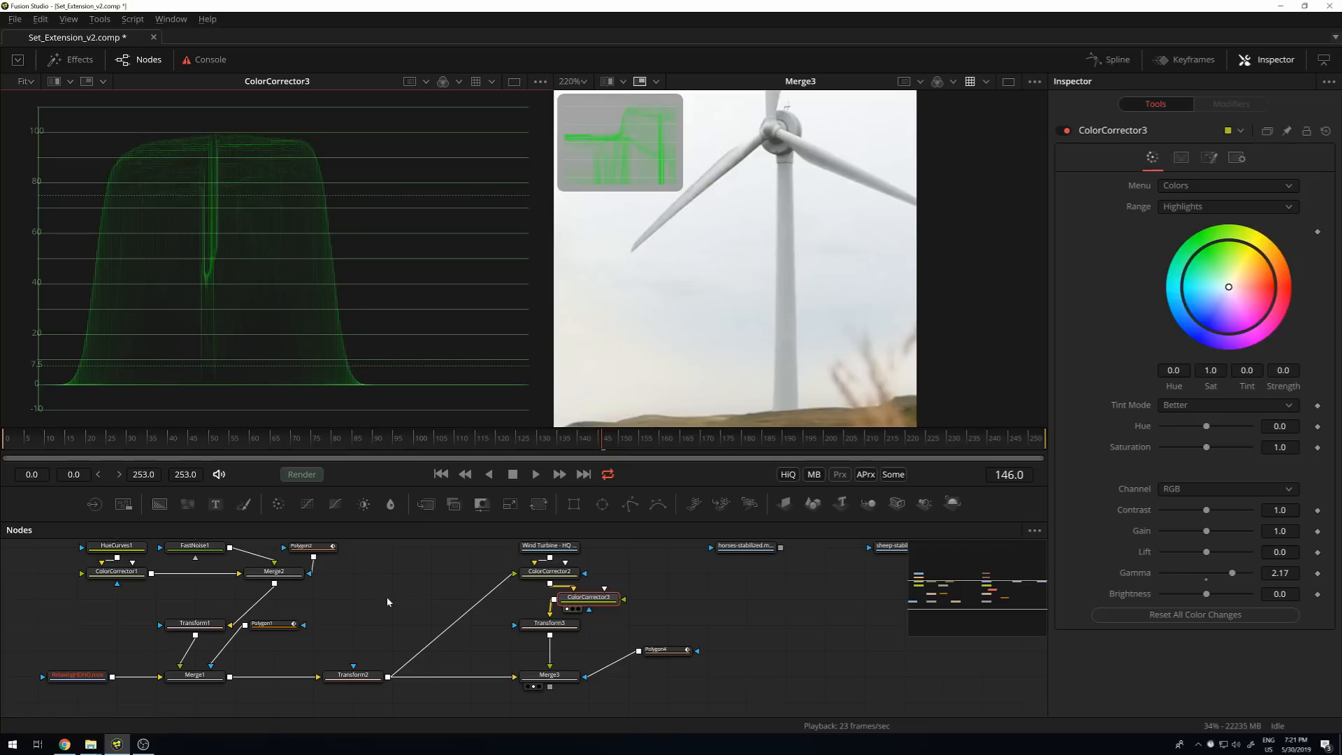
{"action": "right_click", "coordinate": [413, 210]}
{"action": "mouse_move", "coordinate": [536, 221]}
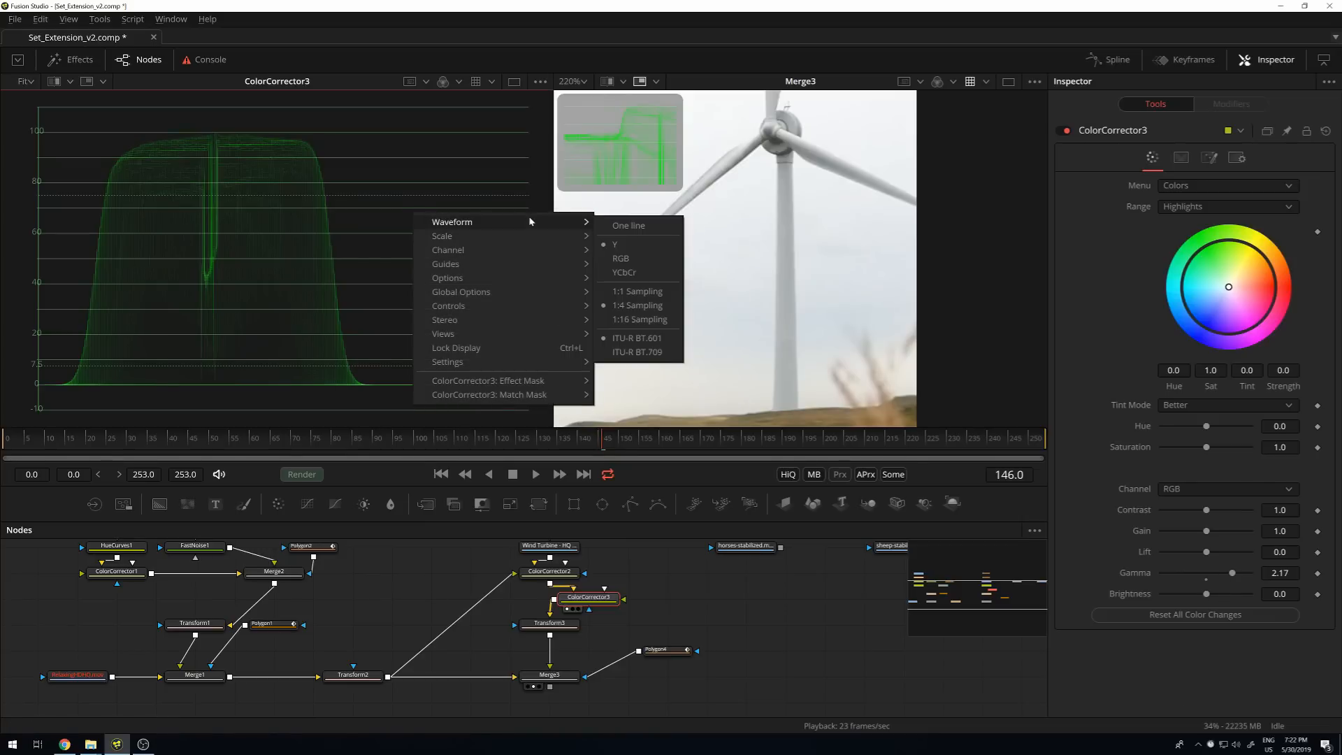
{"action": "left_click", "coordinate": [642, 260]}
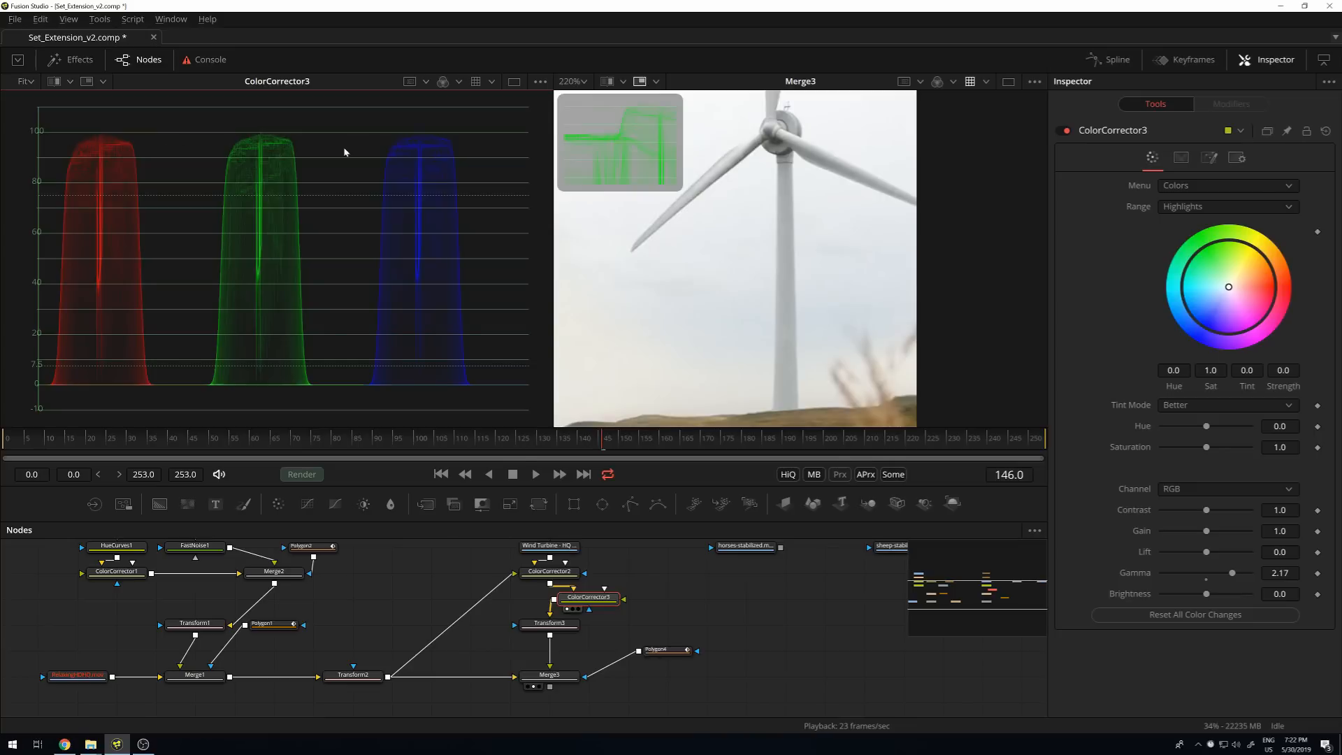
Reset ColorCorrector3's Highlights gamma to 1.0 and raise its Master gamma to 2.06.
{"action": "left_click", "coordinate": [1207, 580]}
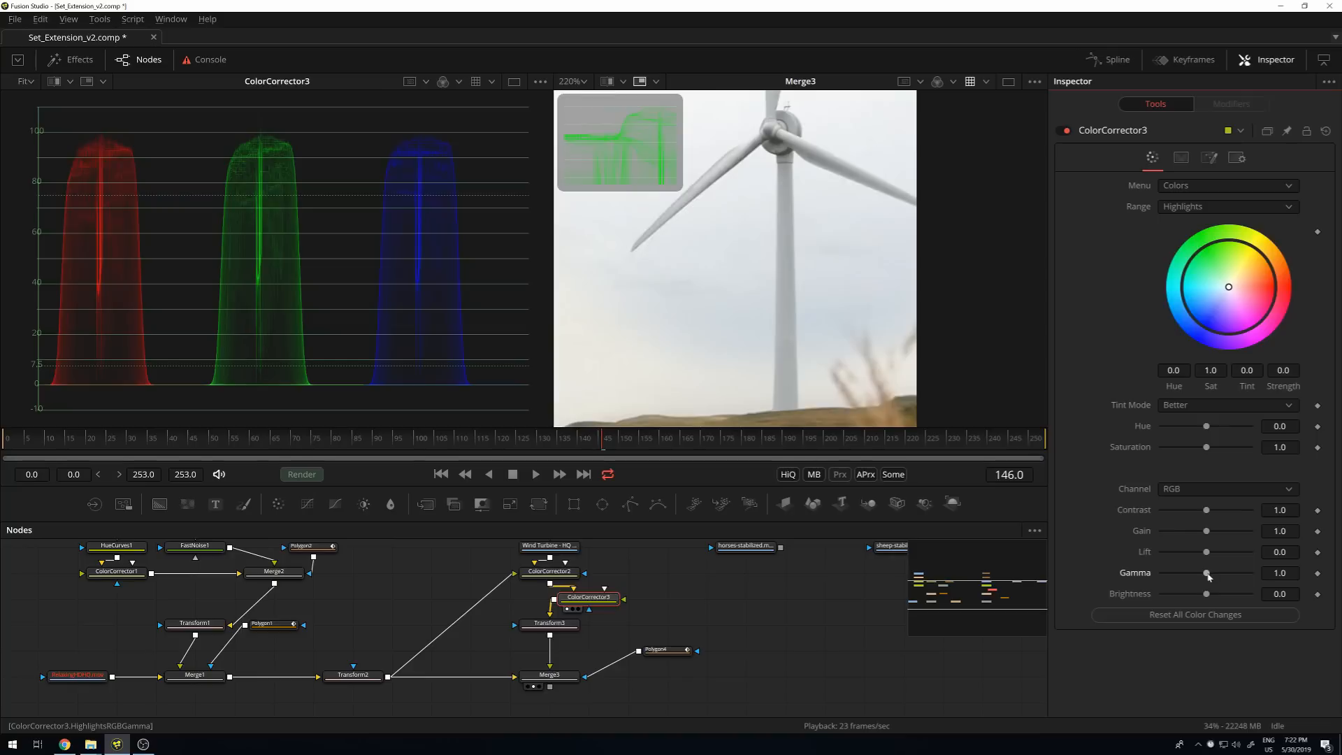
{"action": "left_click", "coordinate": [1189, 206]}
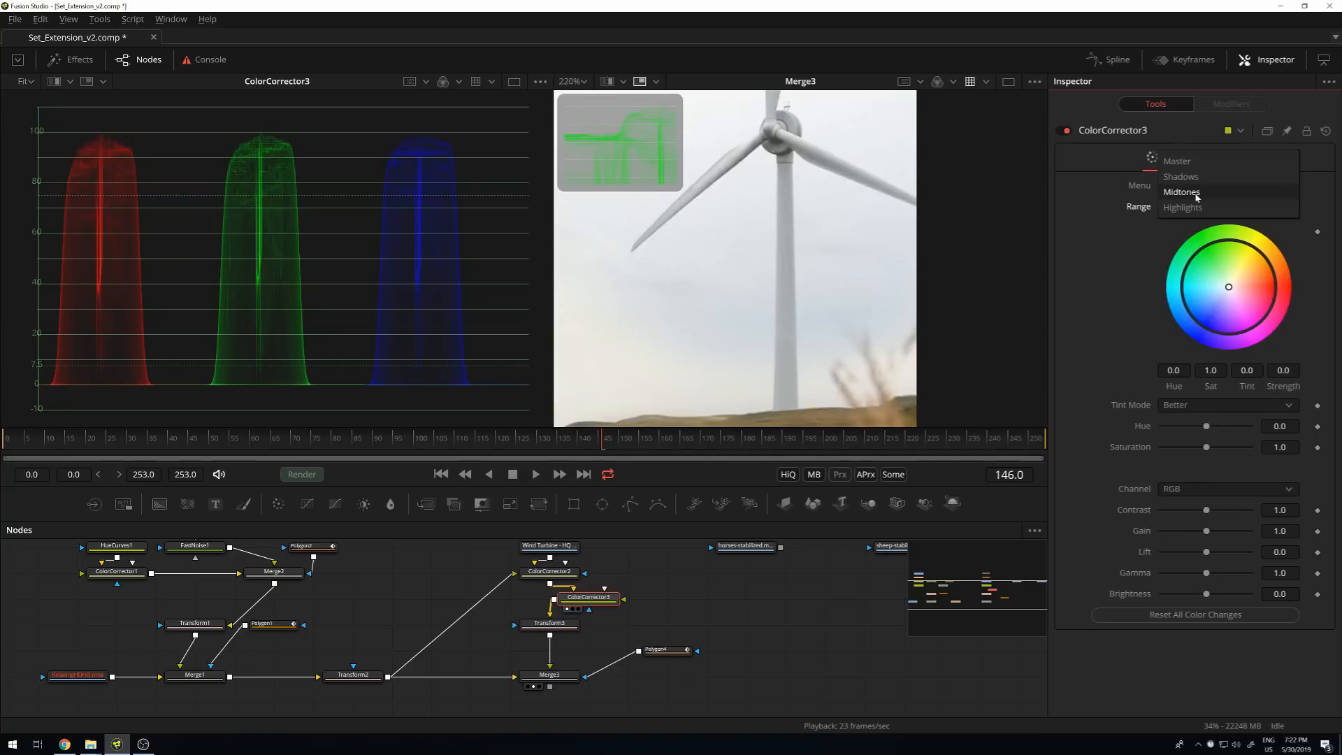
{"action": "left_click", "coordinate": [1181, 161]}
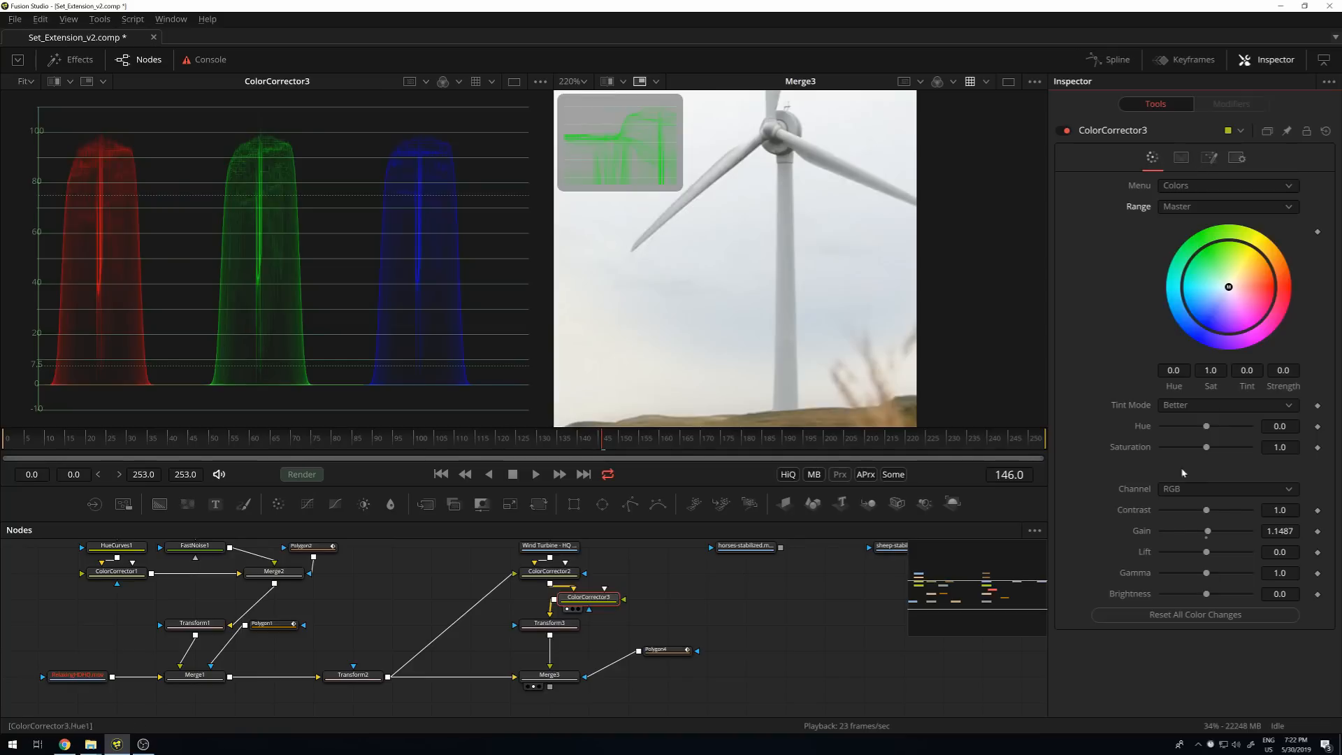
{"action": "left_click_drag", "start_coordinate": [1211, 578], "coordinate": [1216, 579]}
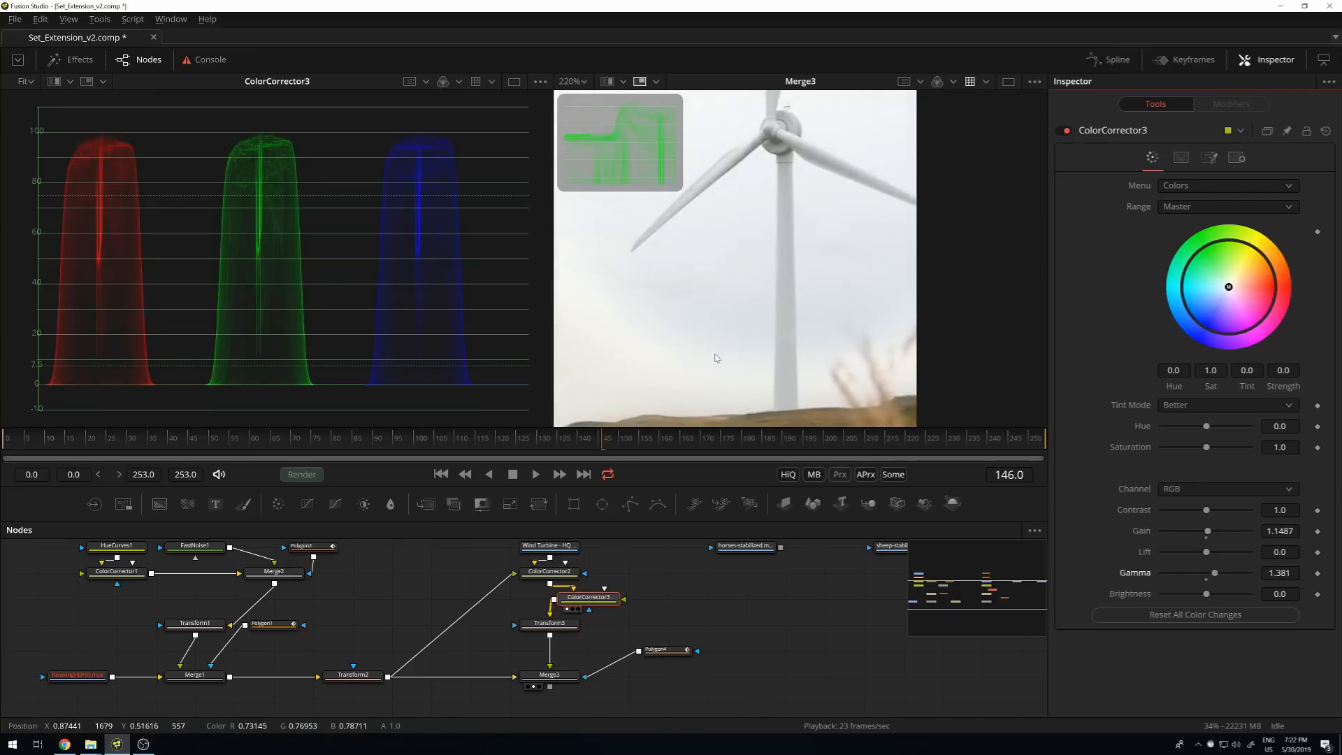
{"action": "left_click_drag", "start_coordinate": [1214, 577], "coordinate": [1341, 581]}
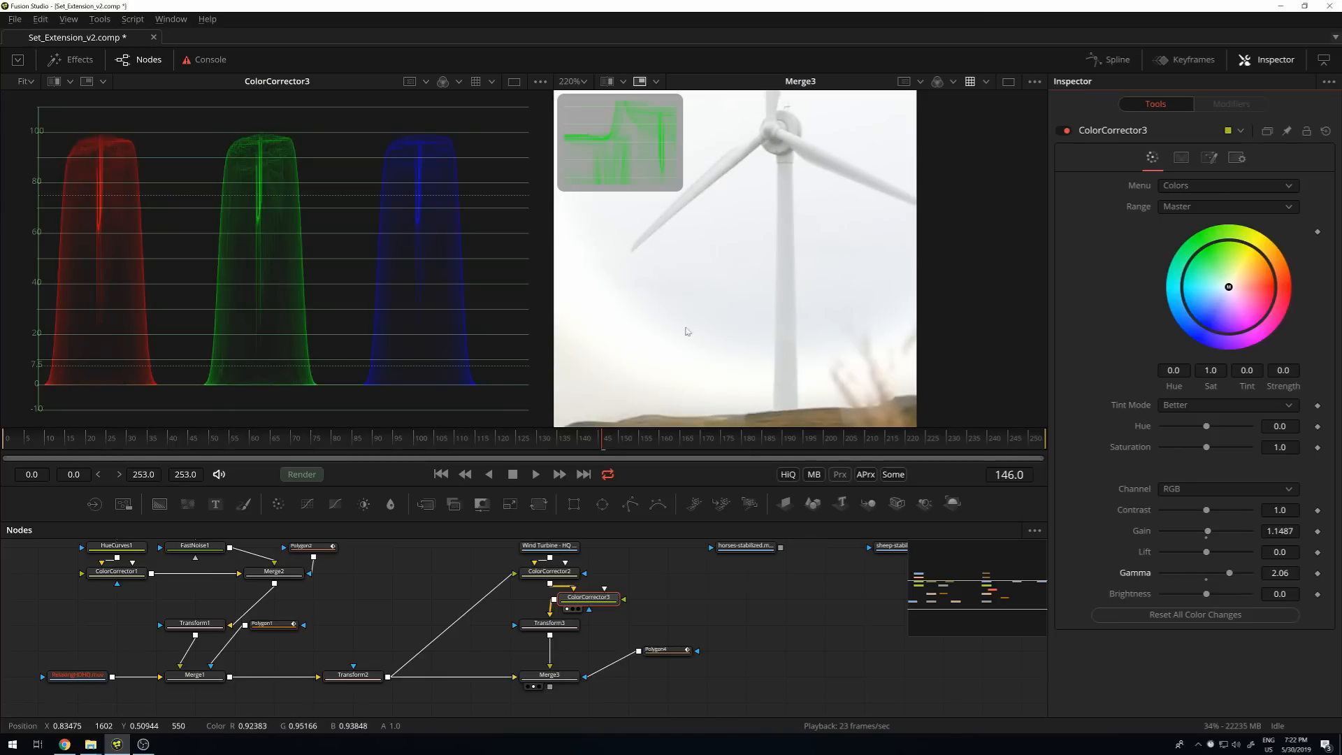
Check the whole Merge3 composite around the turbine and open ColorCorrector3's Pre-Divide / Post-Multiply options.
{"action": "scroll", "coordinate": [720, 318], "scroll_direction": "down", "scroll_amount": 2}
{"action": "scroll", "coordinate": [721, 323], "scroll_direction": "down", "scroll_amount": 1}
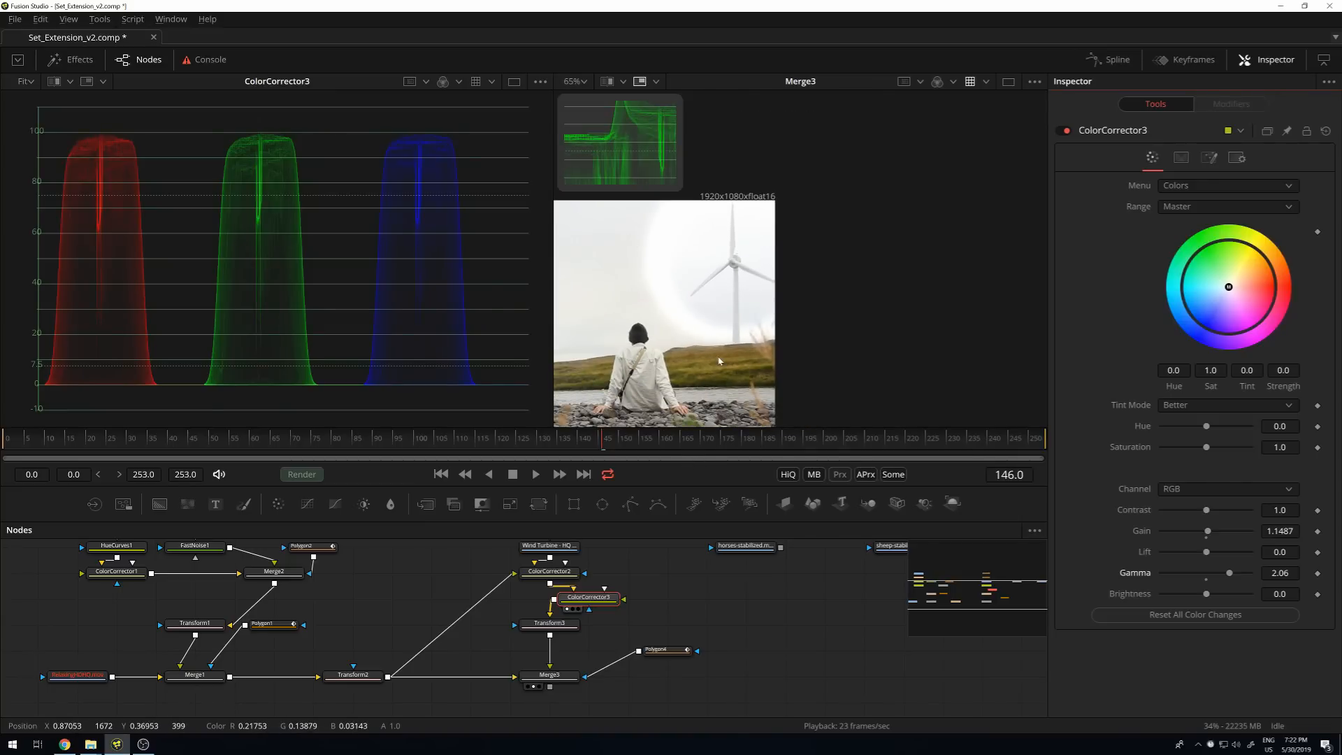
{"action": "left_click", "coordinate": [1210, 158]}
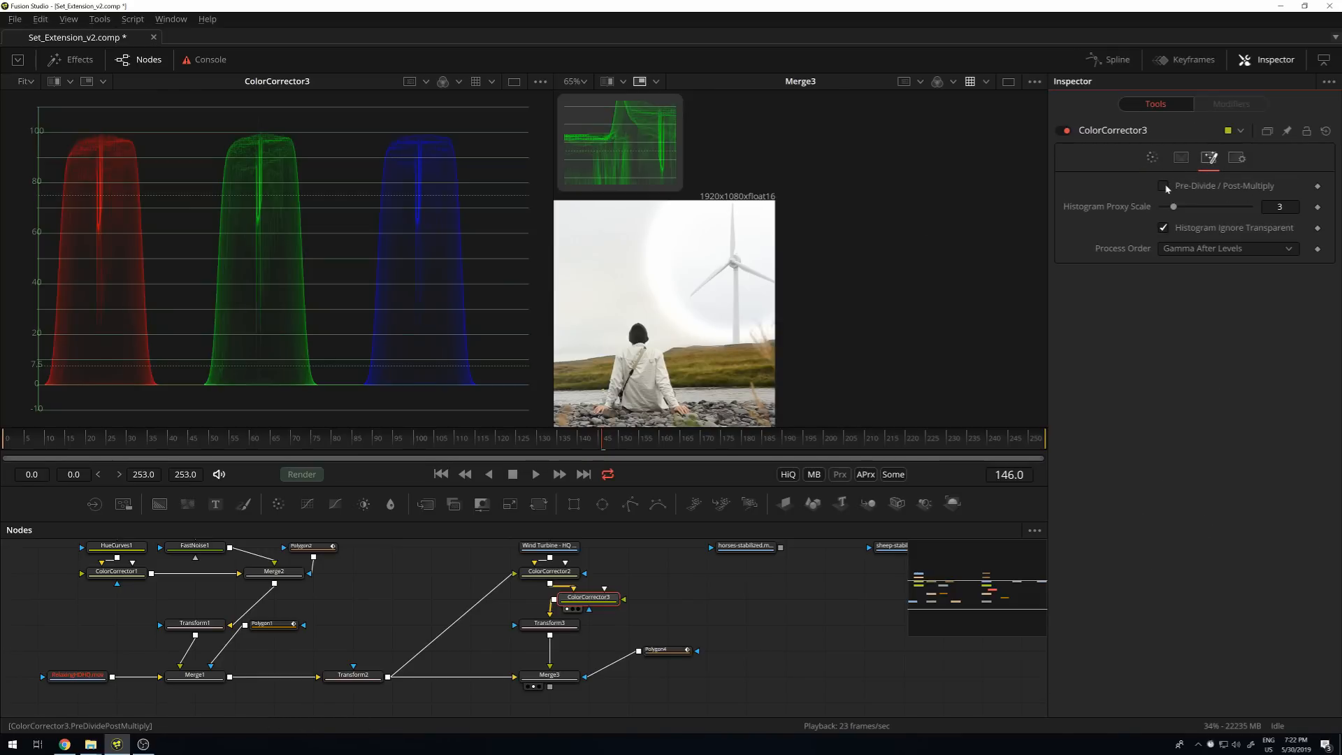
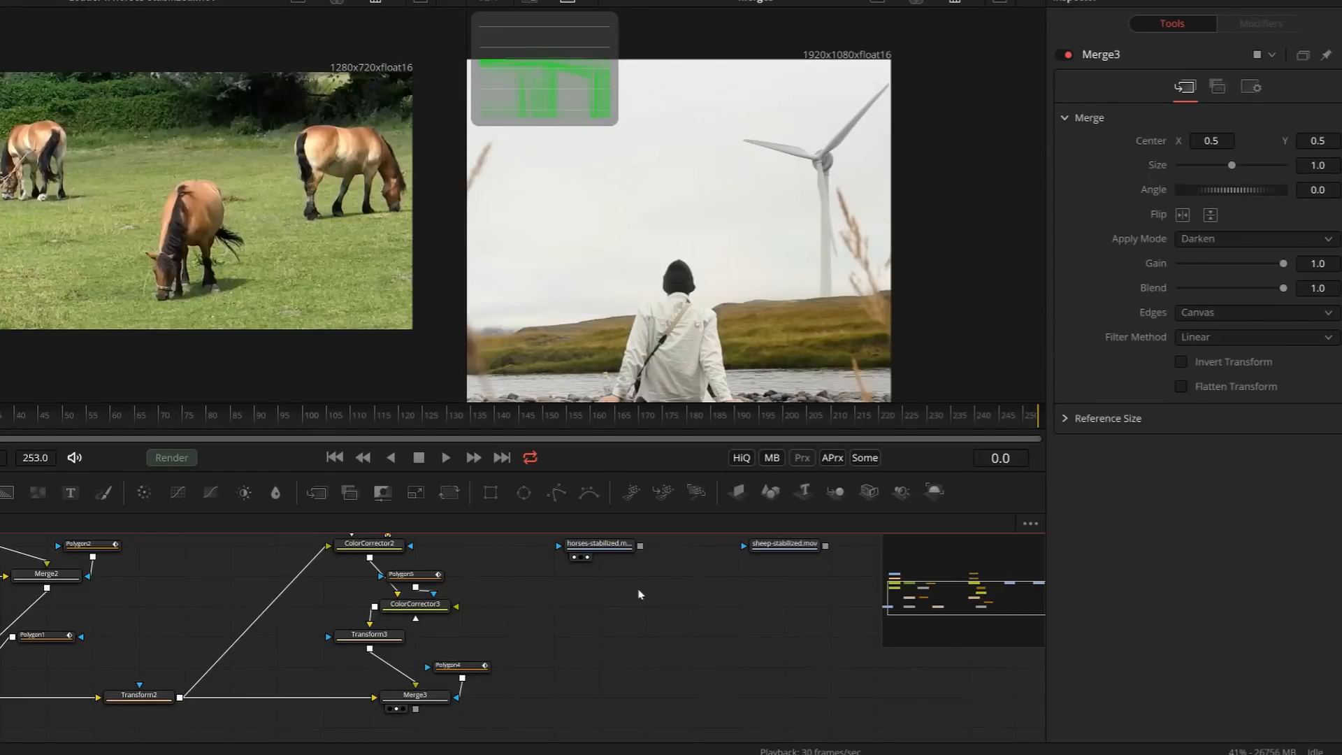
Add an UltraKeyer fed by the horses-stabilized clip, place it below the clip, and view it in the second viewer.
{"action": "key", "text": "shift+space"}
{"action": "type", "text": "ultr"}
{"action": "key", "text": "Return"}
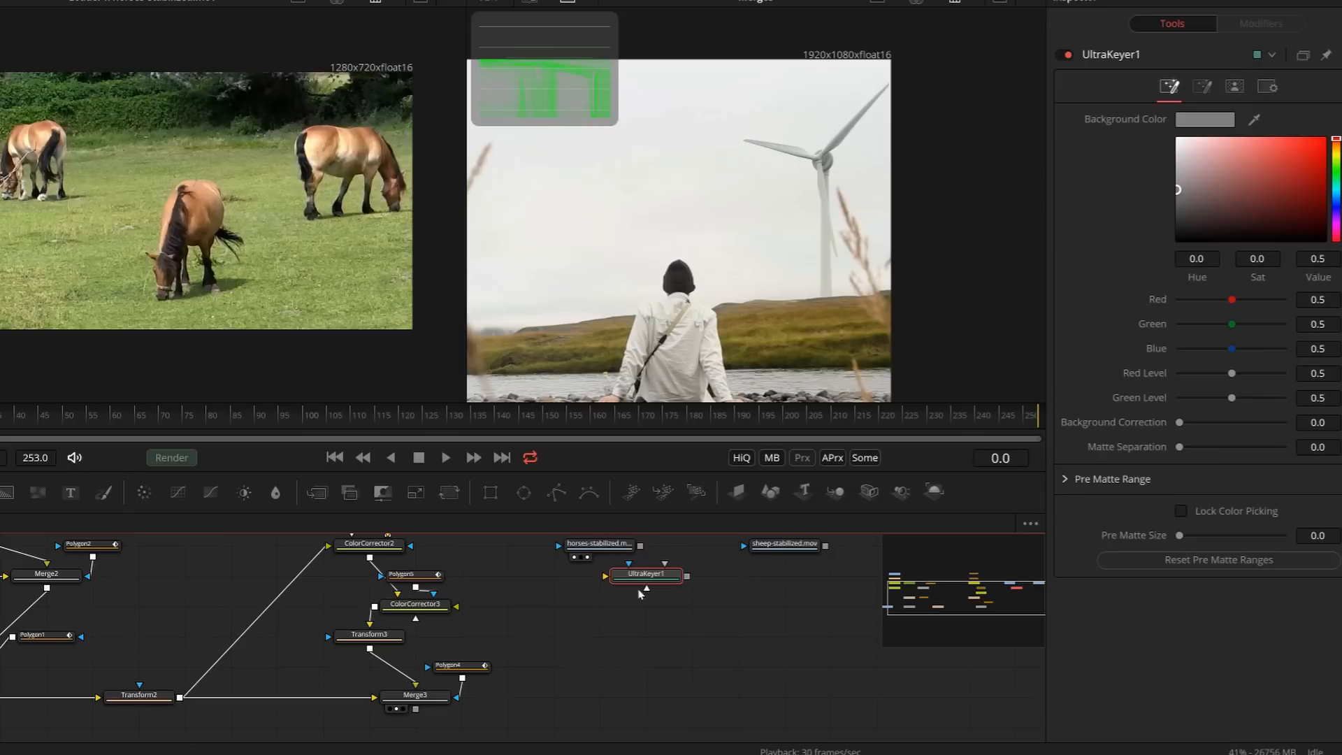
{"action": "left_click_drag", "start_coordinate": [644, 581], "coordinate": [599, 612]}
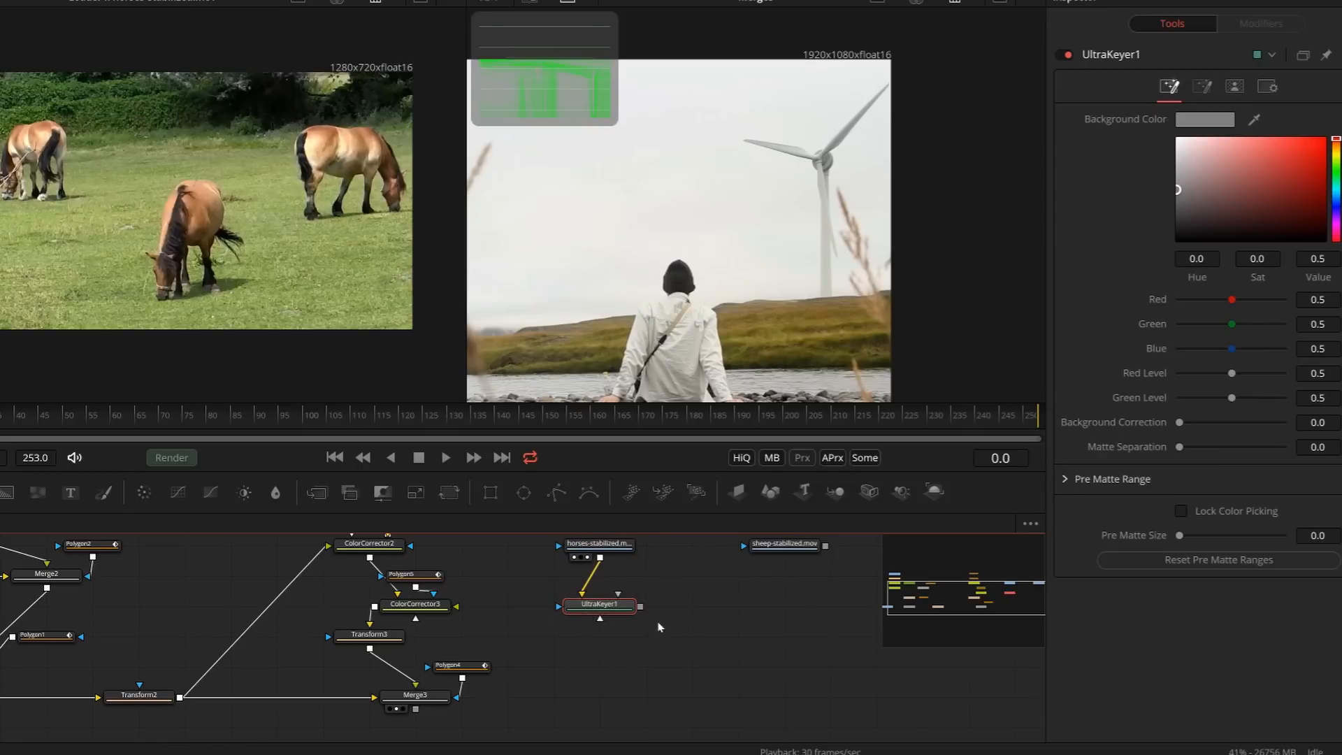
{"action": "key", "text": "2"}
{"action": "left_click_drag", "start_coordinate": [557, 312], "coordinate": [856, 261]}
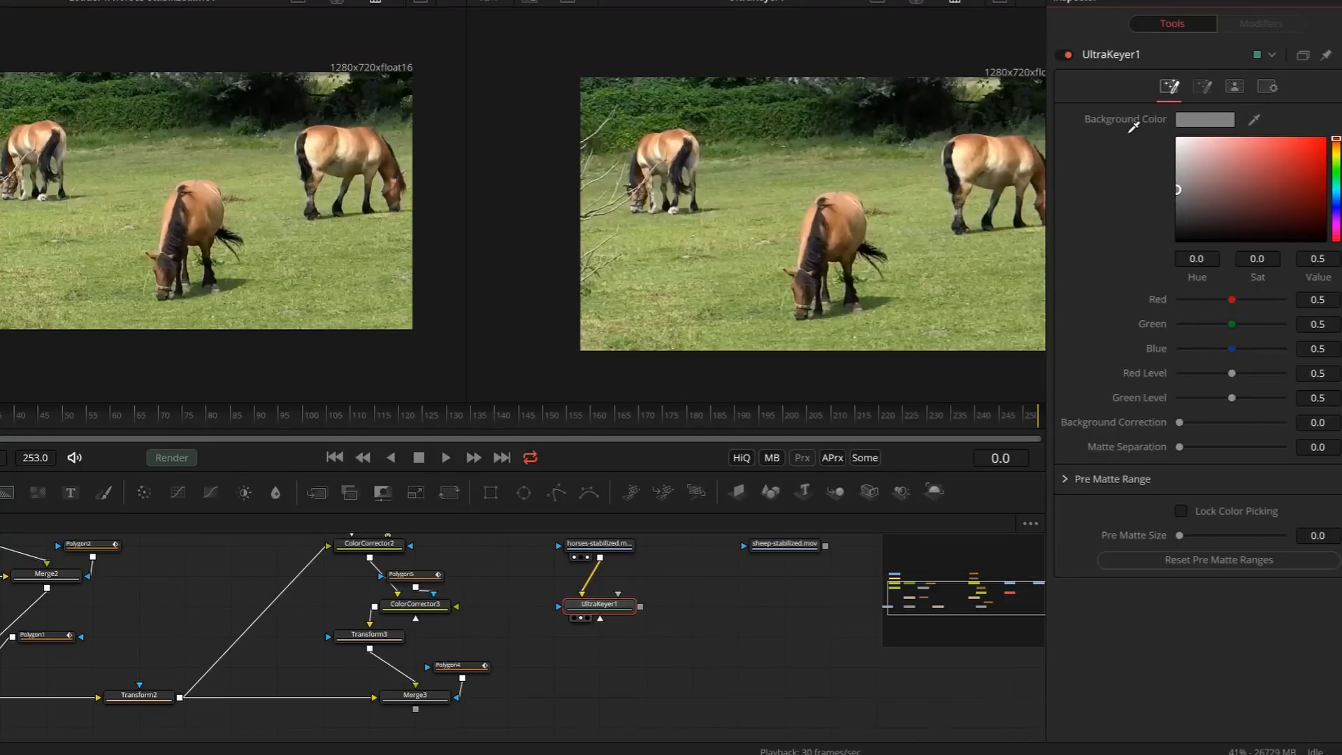
Sample the green grass as the UltraKeyer's background color and set Matte Separation to 0.22.
{"action": "left_click_drag", "start_coordinate": [1132, 126], "coordinate": [890, 235]}
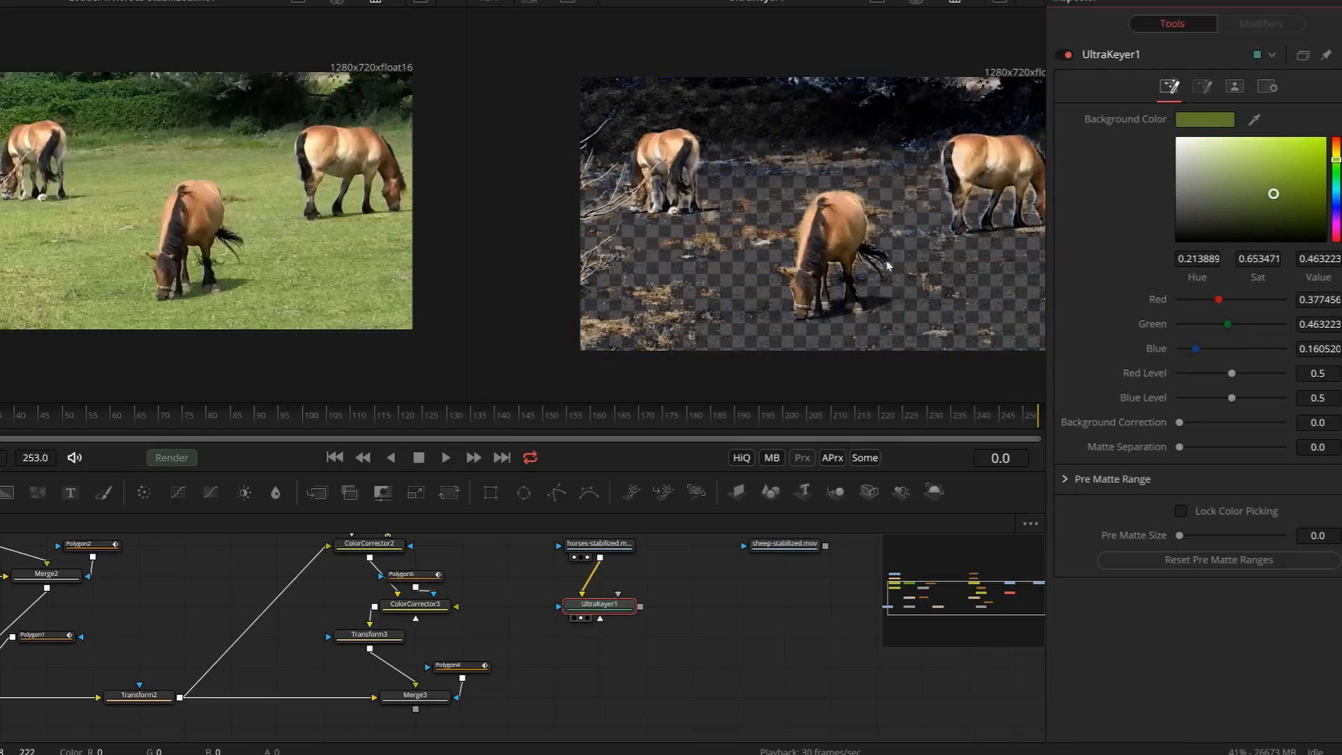
{"action": "scroll", "coordinate": [890, 264], "scroll_direction": "up", "scroll_amount": 3}
{"action": "scroll", "coordinate": [834, 250], "scroll_direction": "down", "scroll_amount": 2}
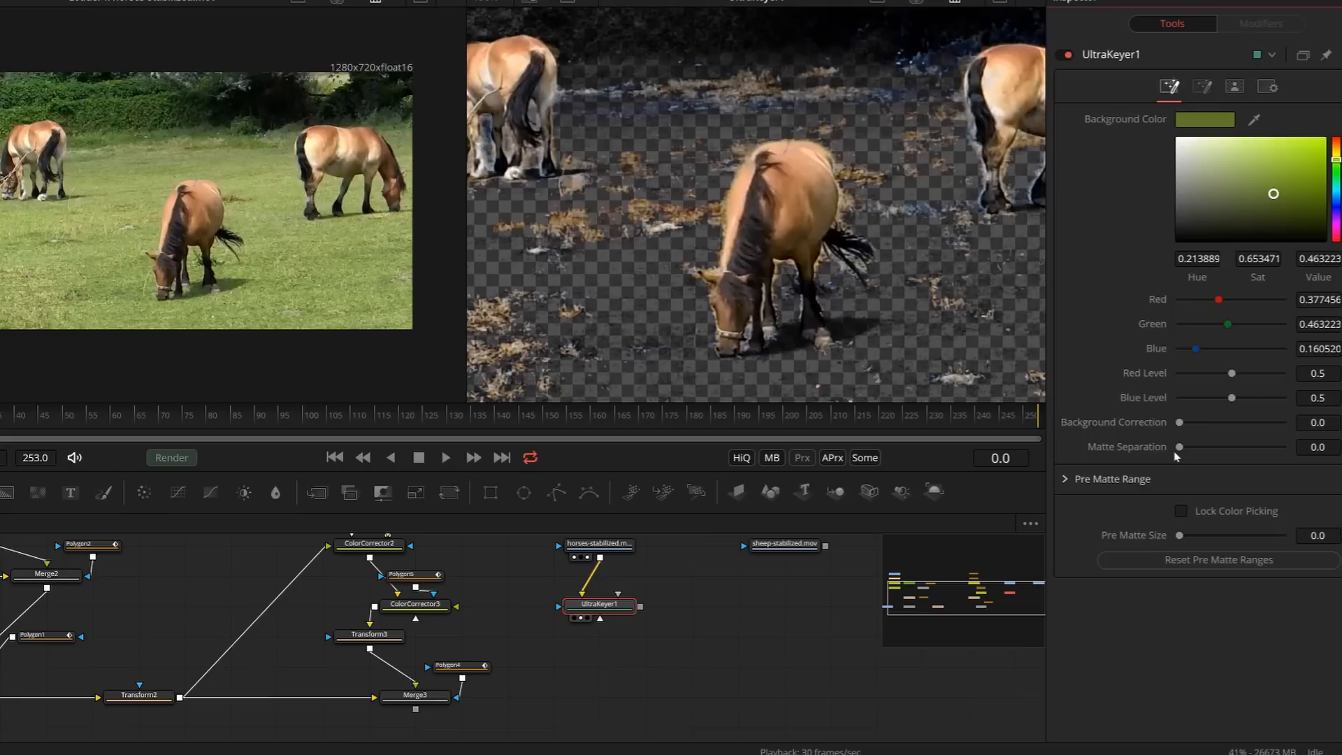
{"action": "left_click_drag", "start_coordinate": [1179, 447], "coordinate": [1206, 450]}
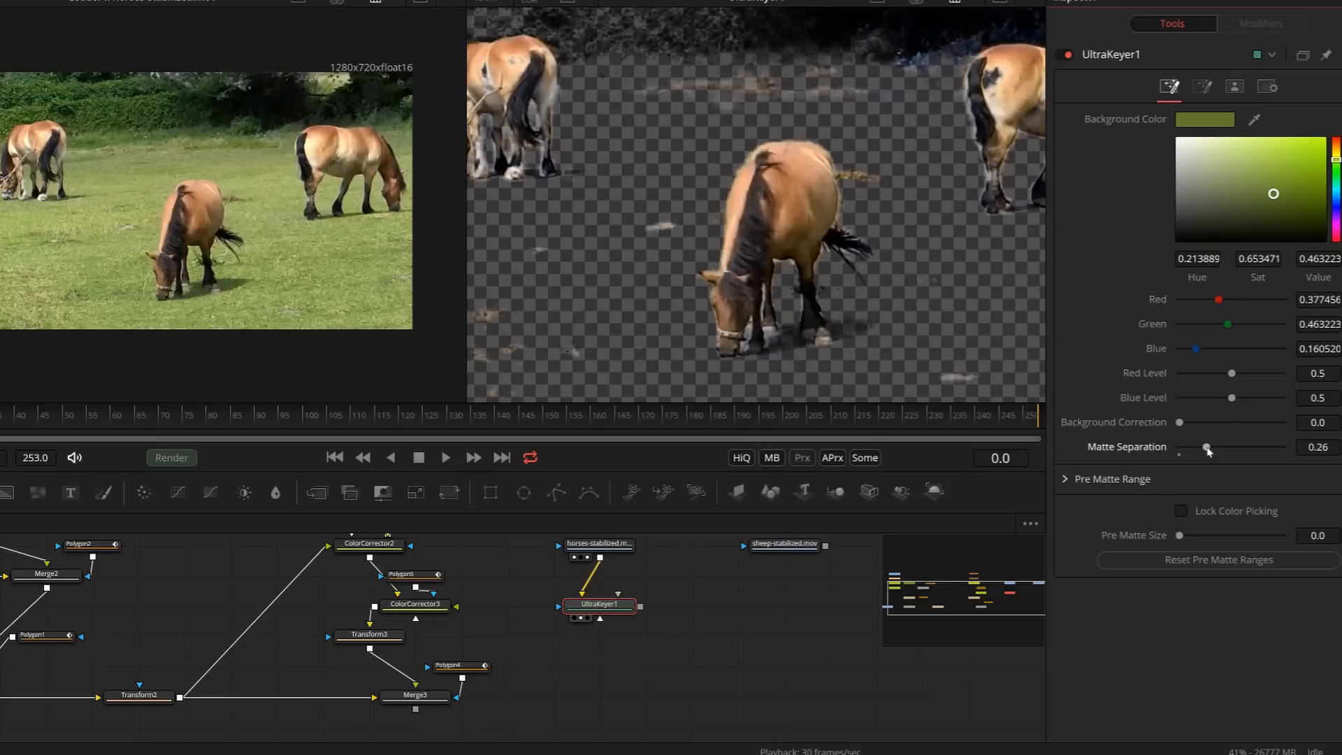
{"action": "left_click_drag", "start_coordinate": [1207, 450], "coordinate": [1202, 450]}
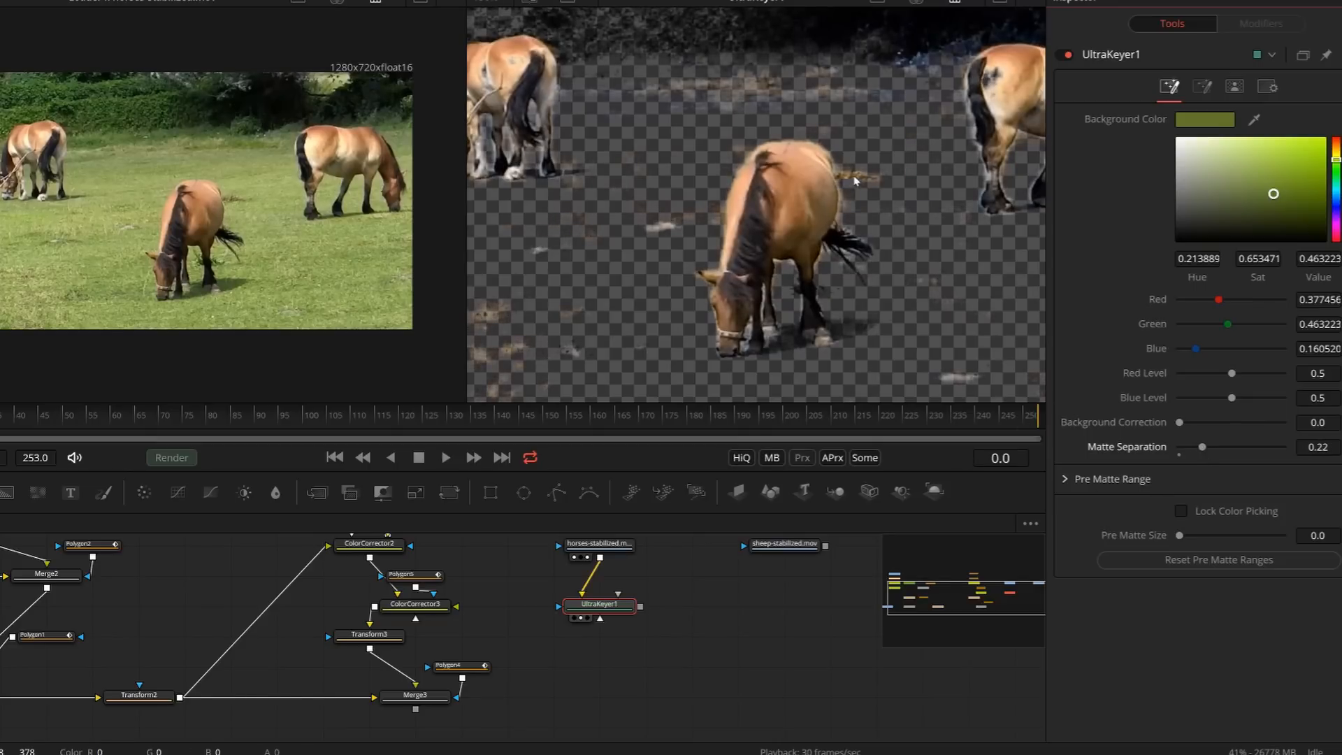
Inspect the key closely around the two outer horses, both on a still frame and during playback.
{"action": "scroll", "coordinate": [896, 171], "scroll_direction": "down", "scroll_amount": 3}
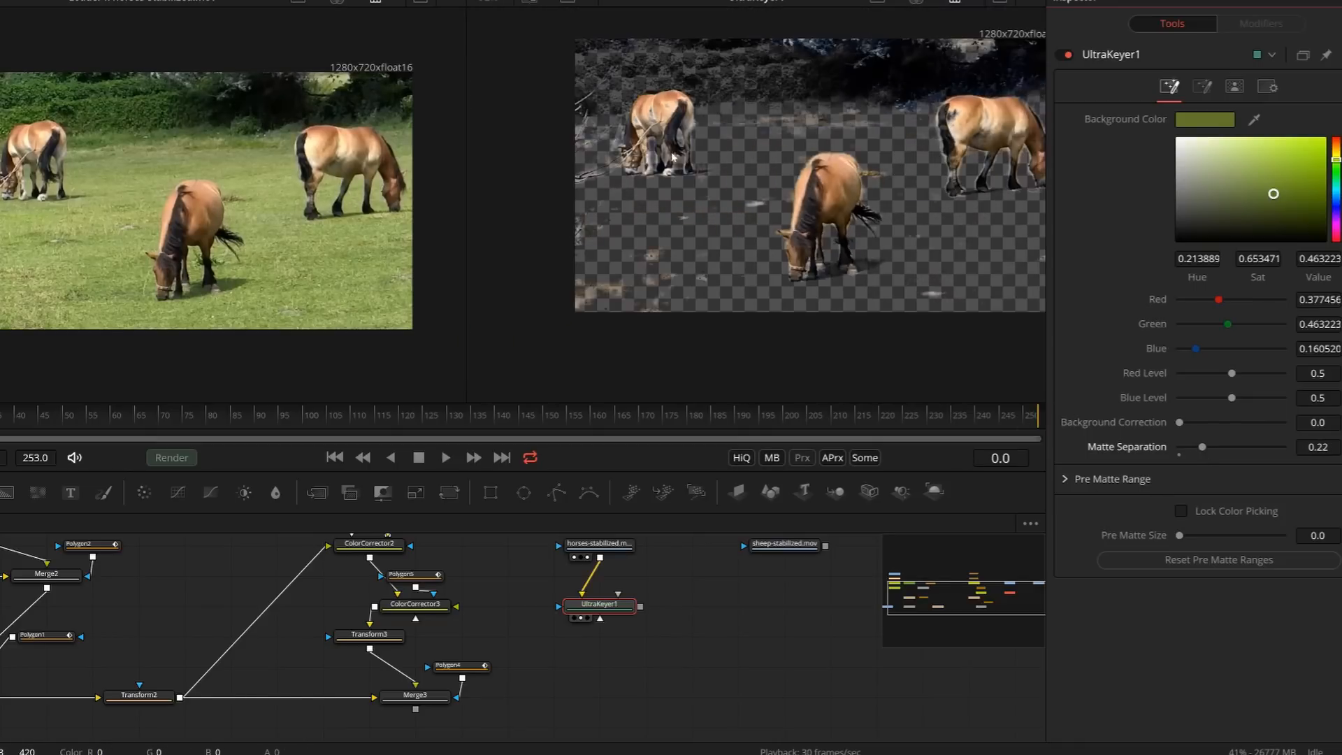
{"action": "left_click_drag", "start_coordinate": [537, 150], "coordinate": [576, 193]}
{"action": "scroll", "coordinate": [580, 193], "scroll_direction": "up", "scroll_amount": 5}
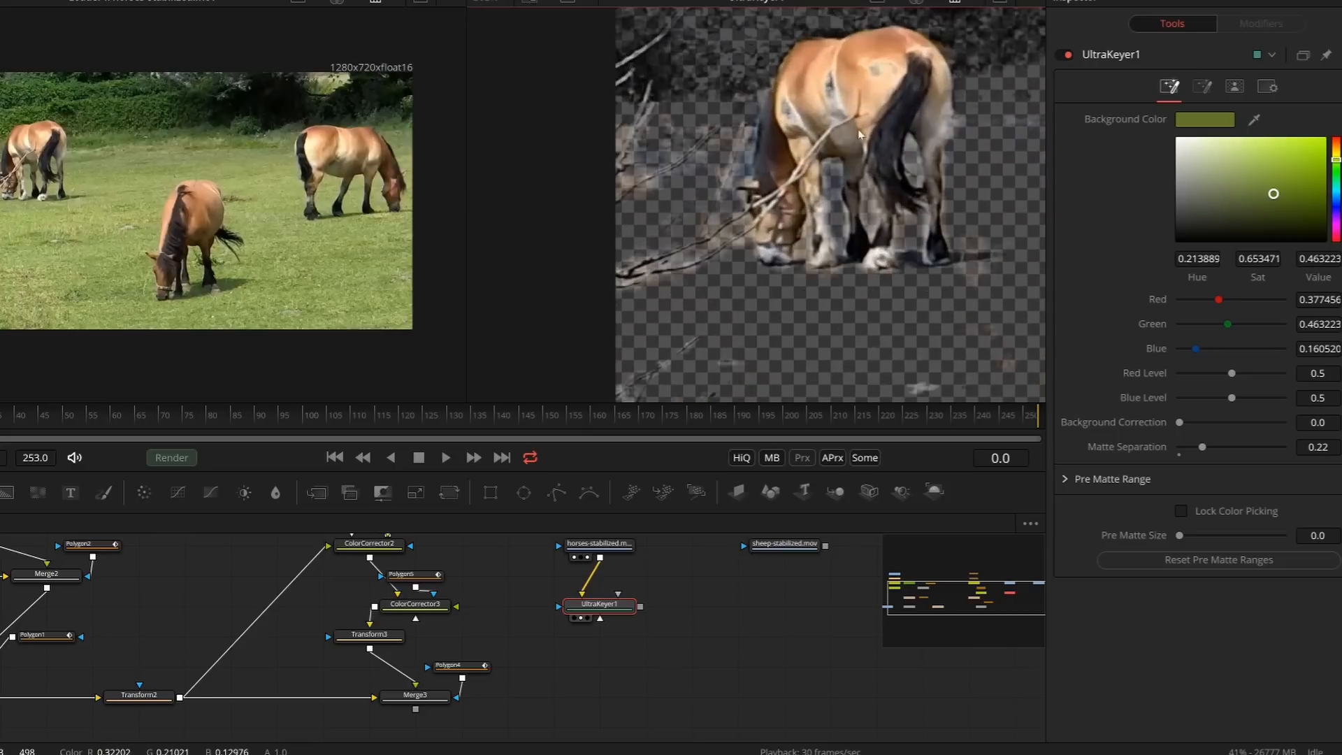
{"action": "scroll", "coordinate": [920, 119], "scroll_direction": "down", "scroll_amount": 6}
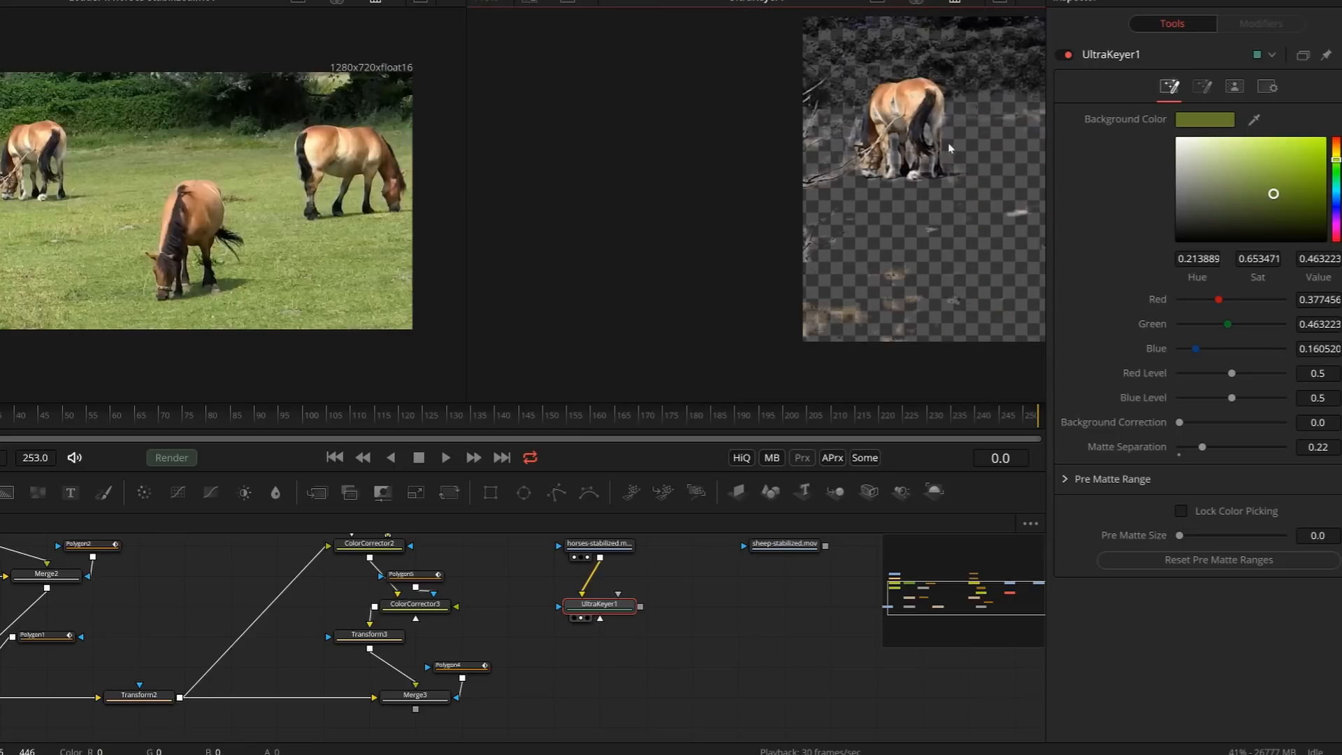
{"action": "scroll", "coordinate": [755, 201], "scroll_direction": "up", "scroll_amount": 2}
{"action": "key", "text": "space"}
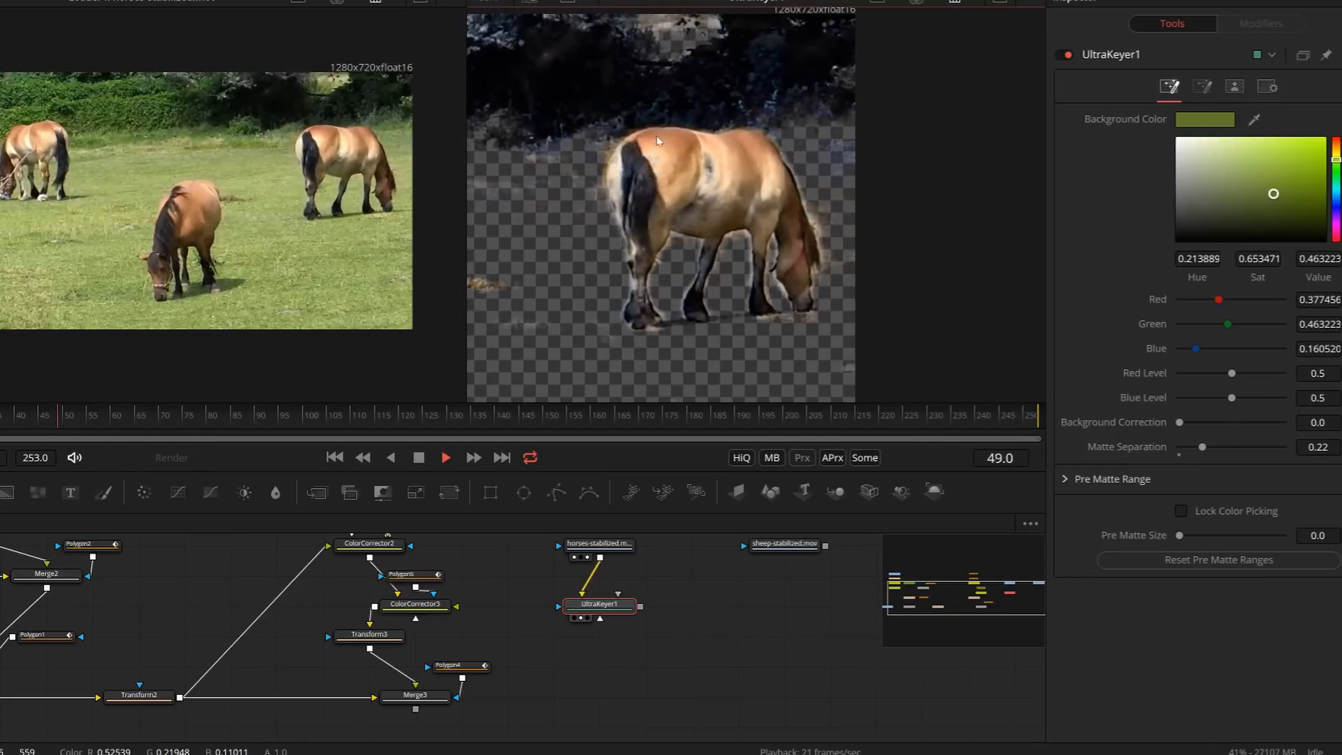
{"action": "key", "text": "space"}
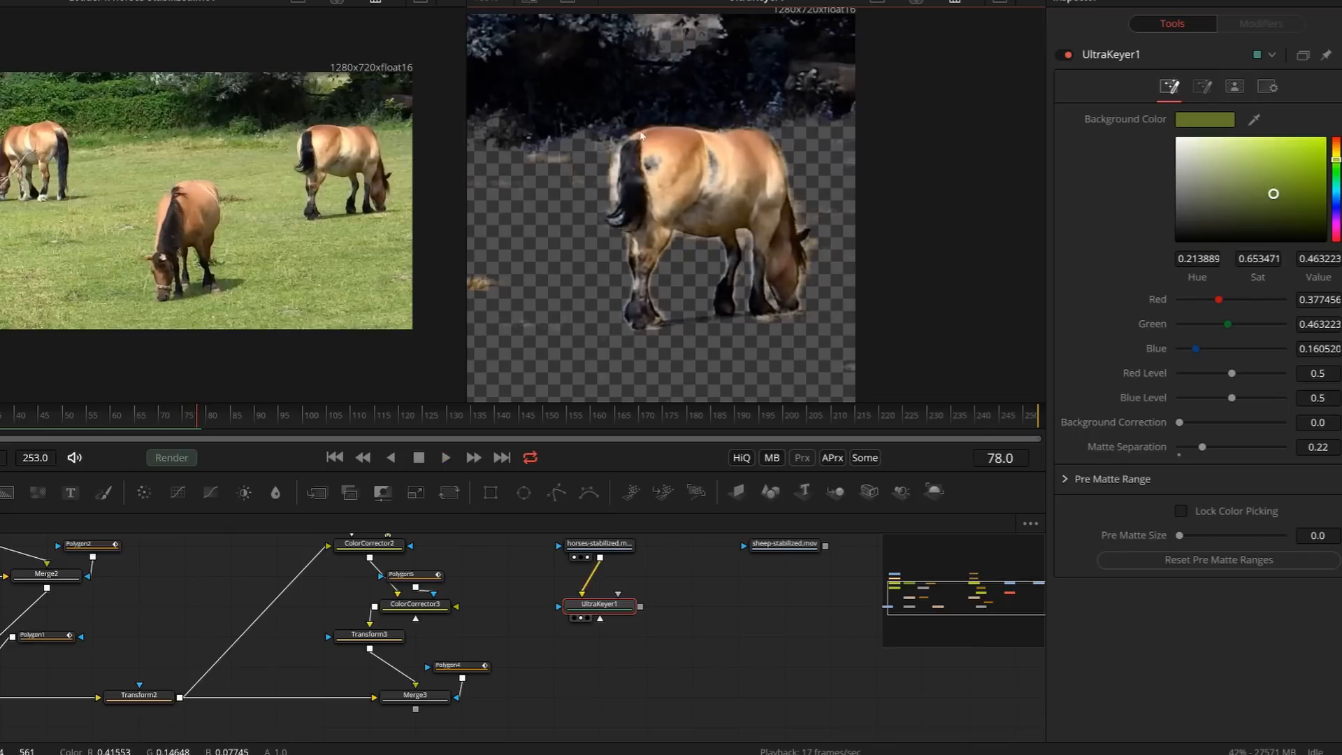
Review the middle horse's key during playback and return to the first frame.
{"action": "left_click_drag", "start_coordinate": [567, 234], "coordinate": [974, 72]}
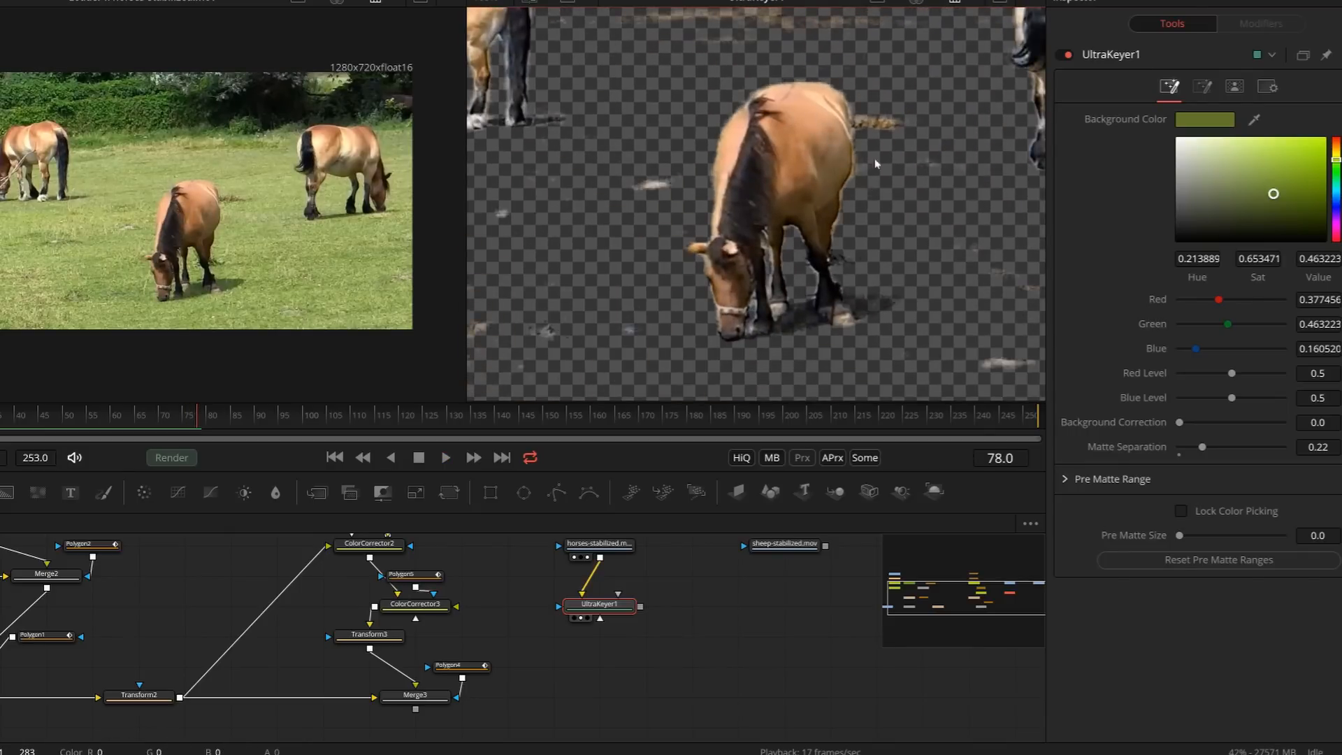
{"action": "key", "text": "space"}
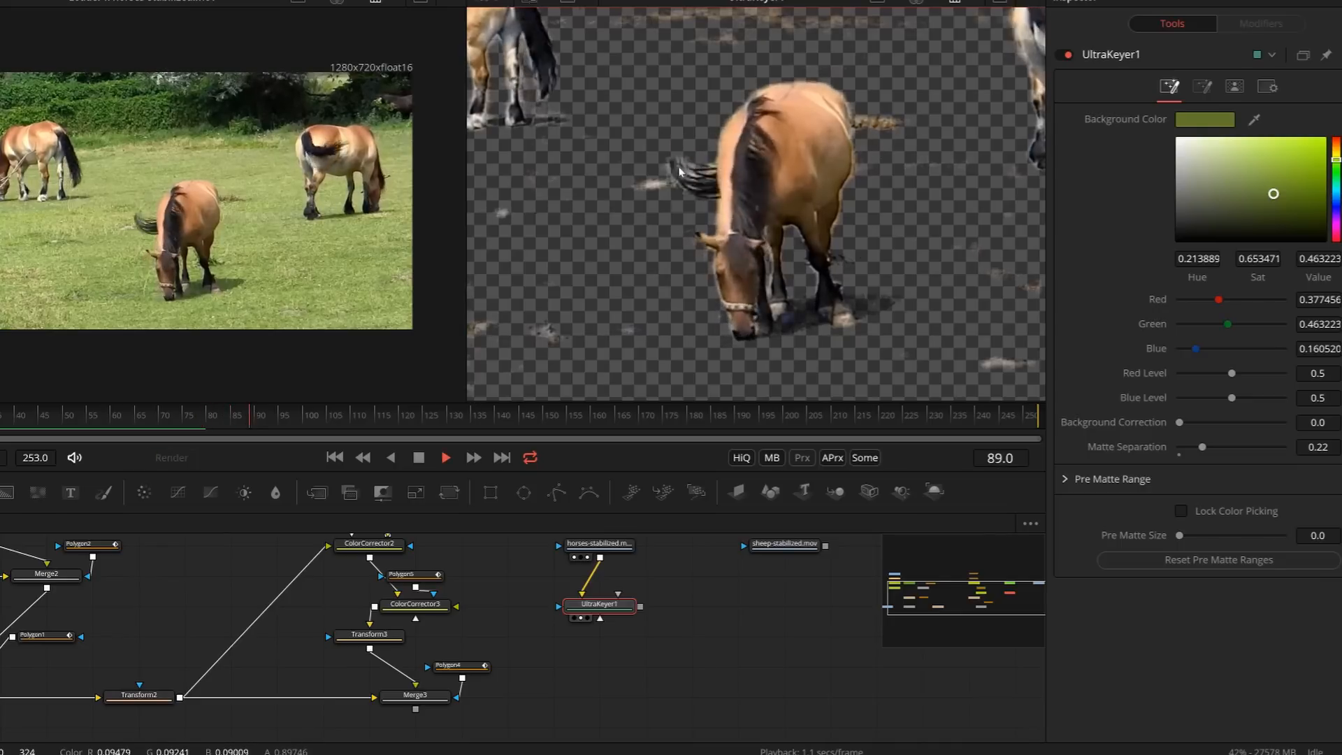
{"action": "key", "text": "space"}
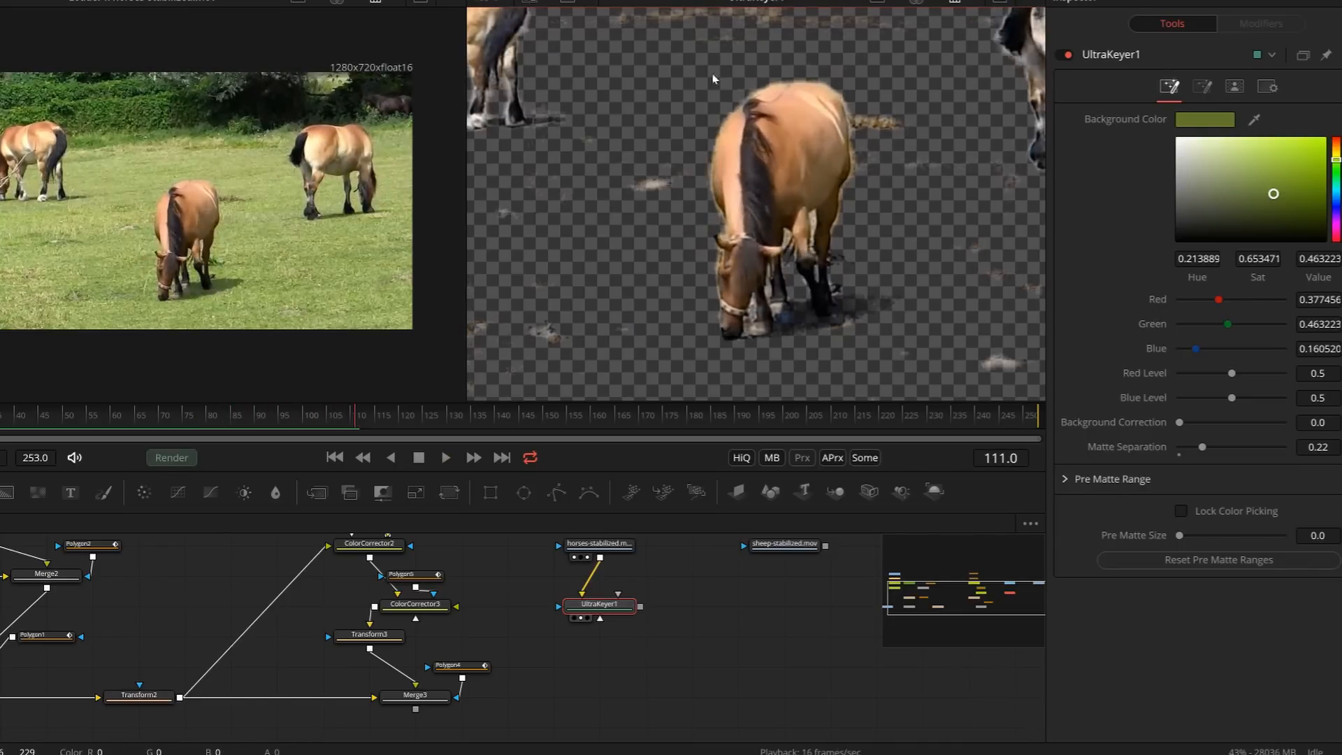
{"action": "key", "text": "space"}
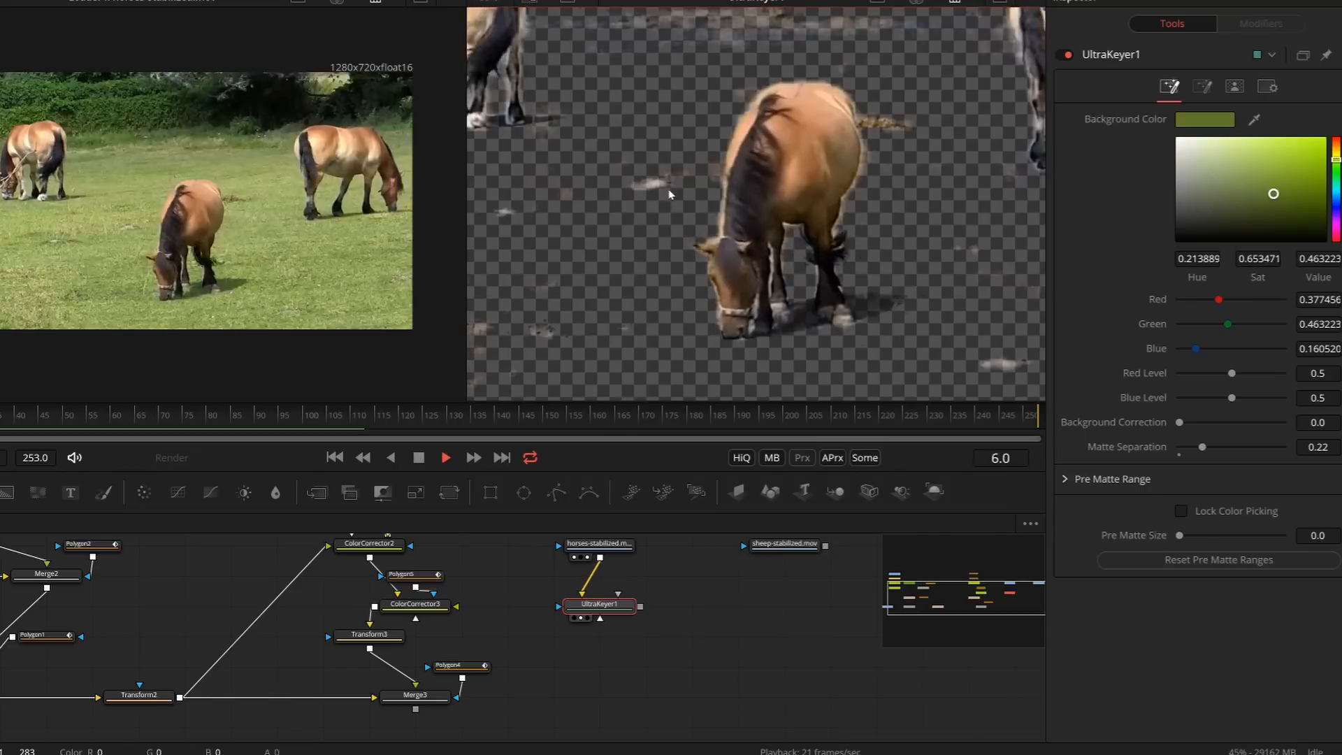
{"action": "key", "text": "space"}
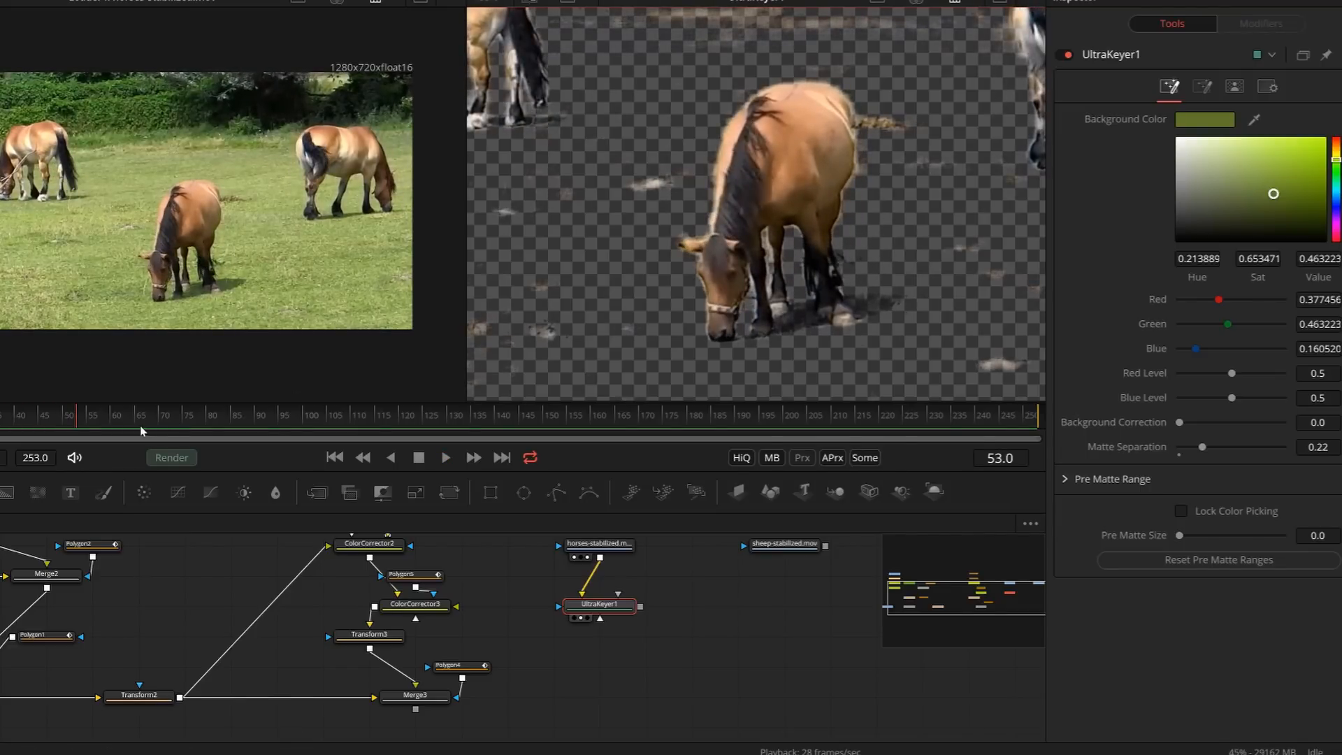
{"action": "key", "text": "Home"}
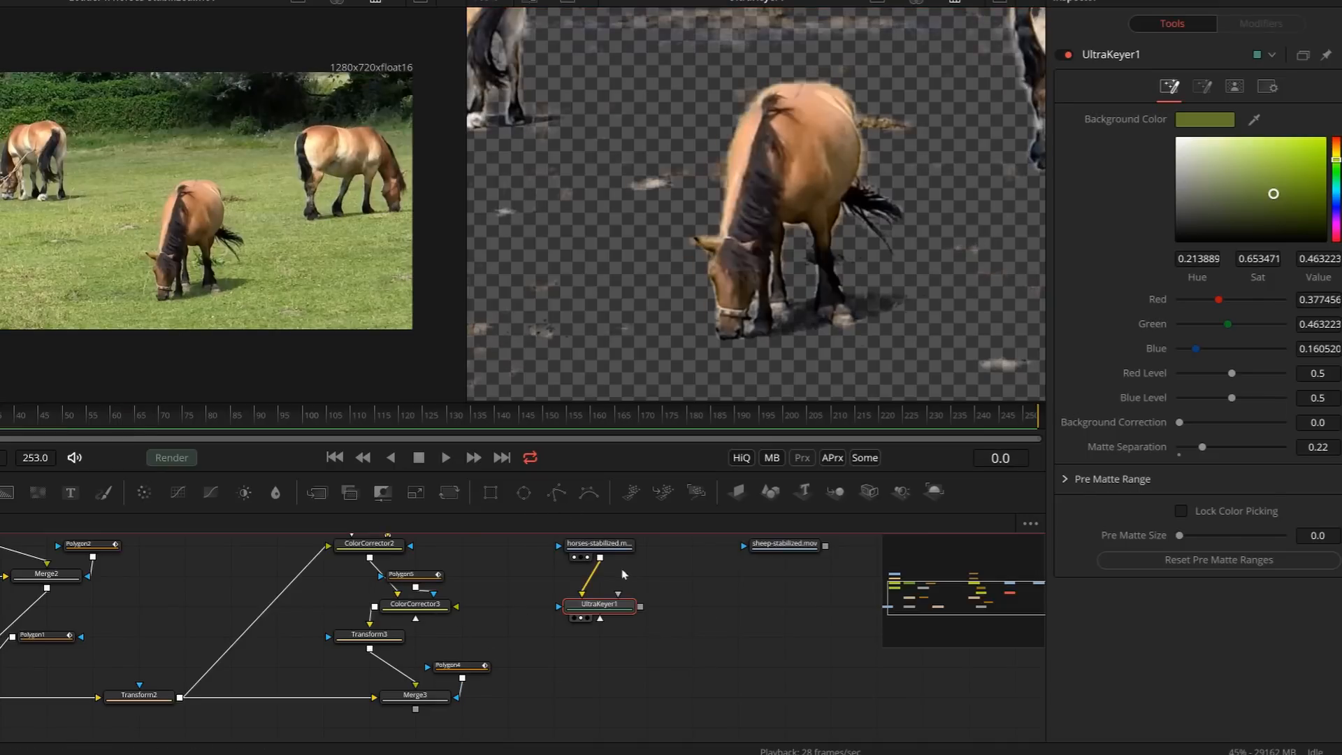
Add a BSpline mask to the UltraKeyer and draw it as a closed, loose outline around the middle horse.
{"action": "left_click", "coordinate": [727, 361]}
{"action": "left_click", "coordinate": [672, 276]}
{"action": "left_click", "coordinate": [697, 208]}
{"action": "left_click", "coordinate": [699, 125]}
{"action": "left_click", "coordinate": [752, 86]}
{"action": "left_click", "coordinate": [821, 72]}
{"action": "left_click", "coordinate": [909, 81]}
{"action": "left_click", "coordinate": [879, 154]}
{"action": "left_click", "coordinate": [949, 285]}
{"action": "left_click", "coordinate": [917, 343]}
{"action": "left_click", "coordinate": [811, 377]}
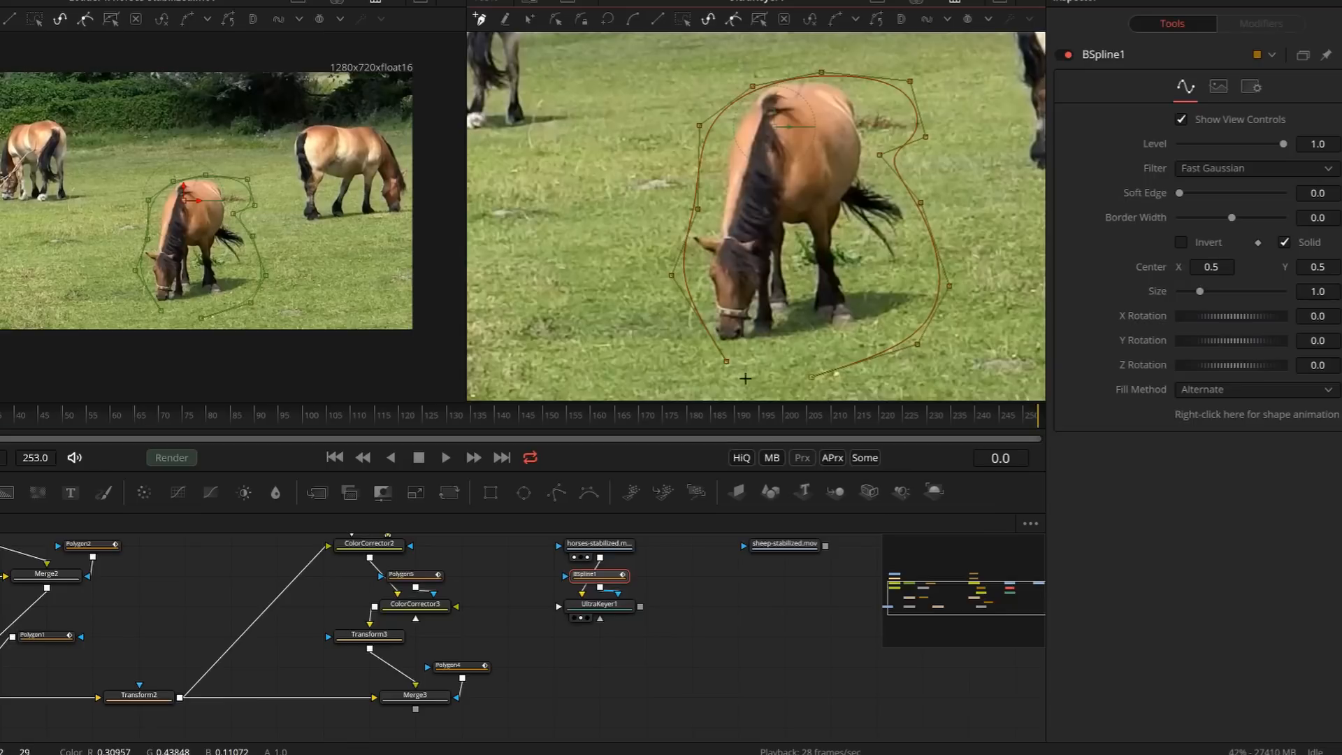
{"action": "left_click", "coordinate": [727, 361]}
Widen the BSpline outline below the horse's head and above its back, and check the horse's movement against it in playback.
{"action": "left_click_drag", "start_coordinate": [972, 429], "coordinate": [2, 455]}
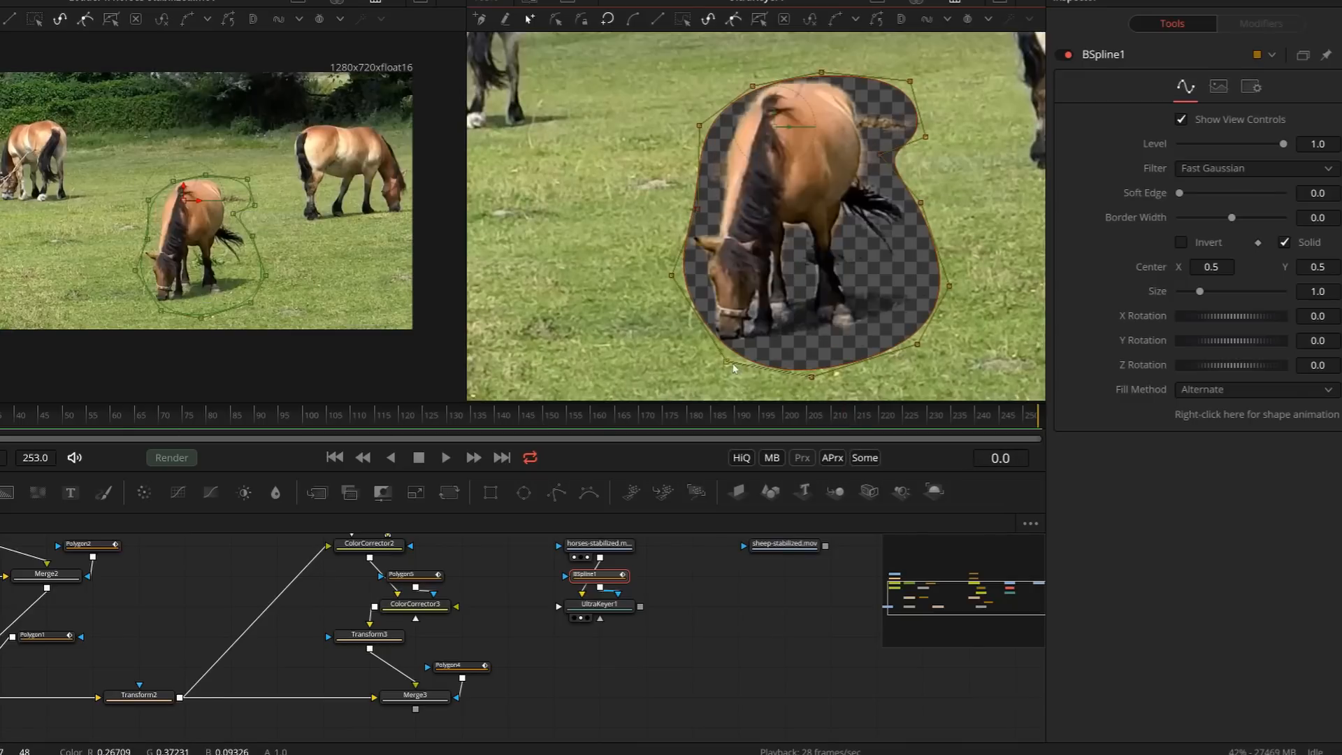
{"action": "left_click_drag", "start_coordinate": [727, 368], "coordinate": [702, 369]}
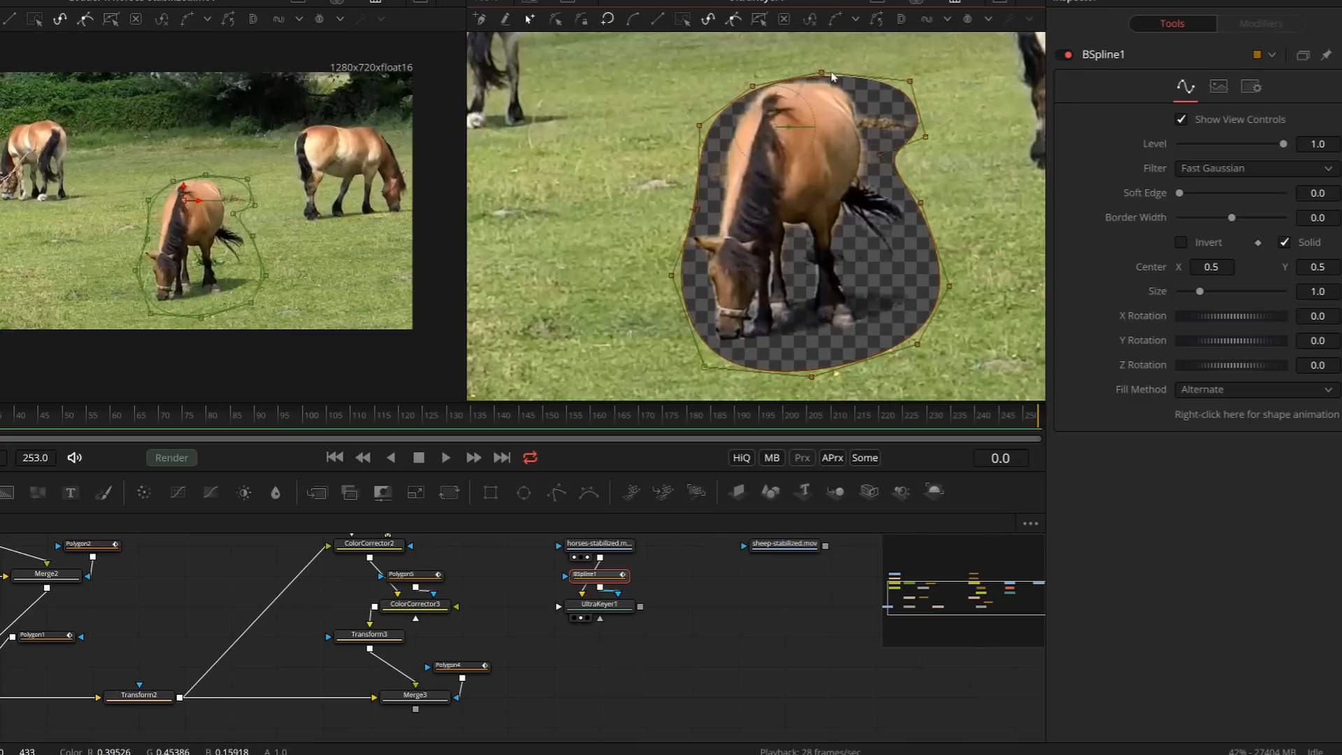
{"action": "left_click_drag", "start_coordinate": [822, 73], "coordinate": [822, 63]}
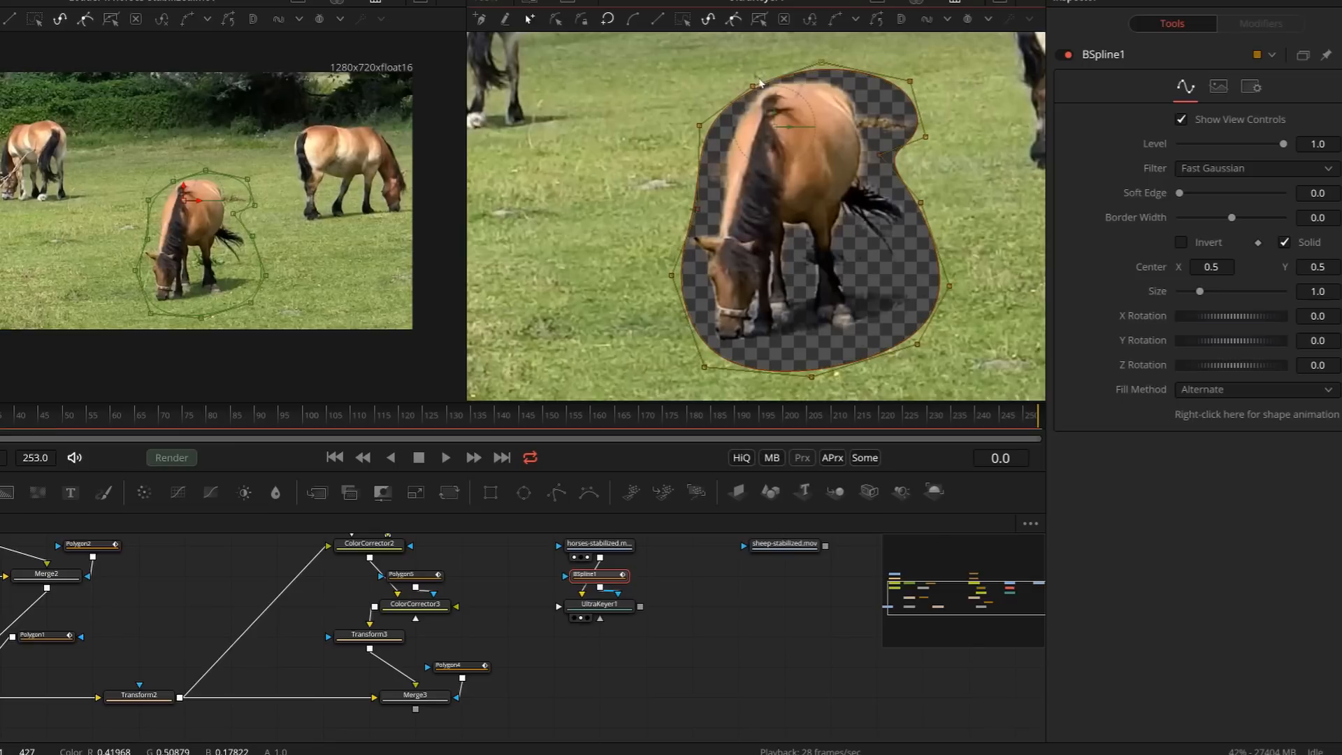
{"action": "left_click_drag", "start_coordinate": [752, 88], "coordinate": [740, 74]}
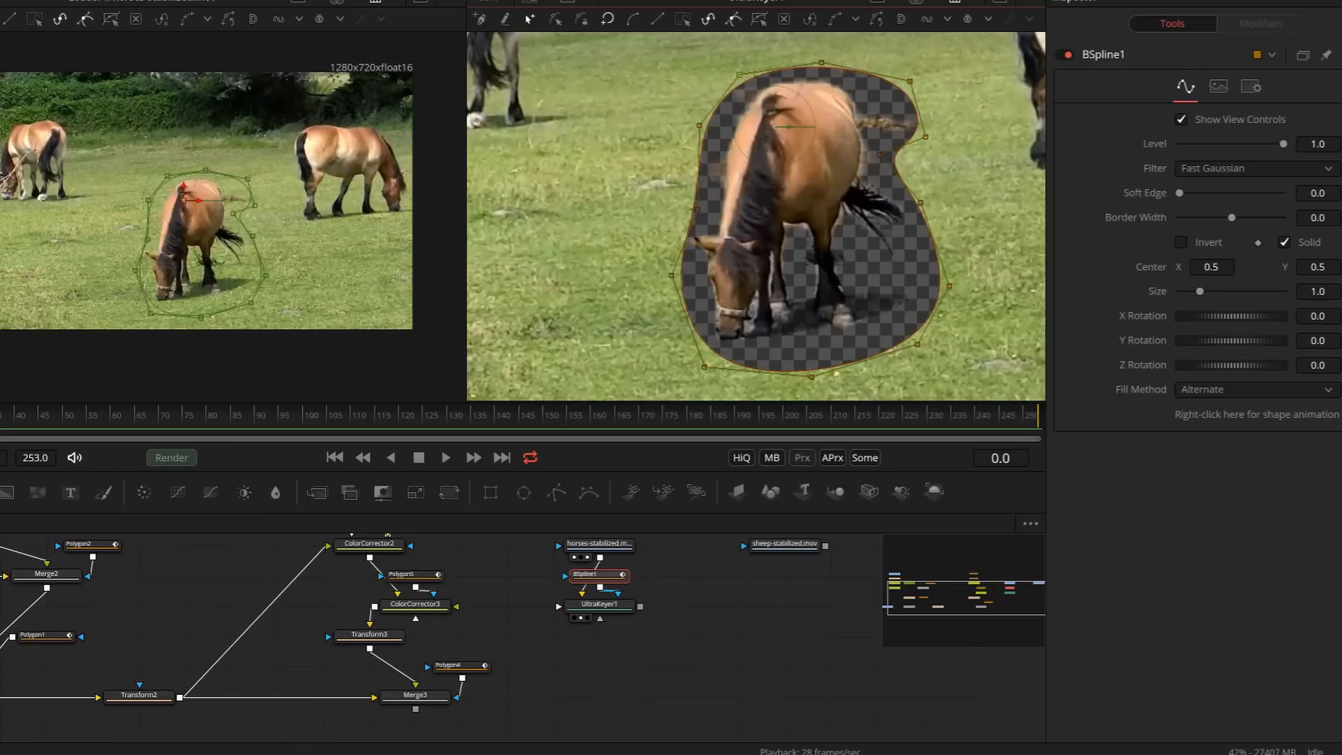
{"action": "key", "text": "space"}
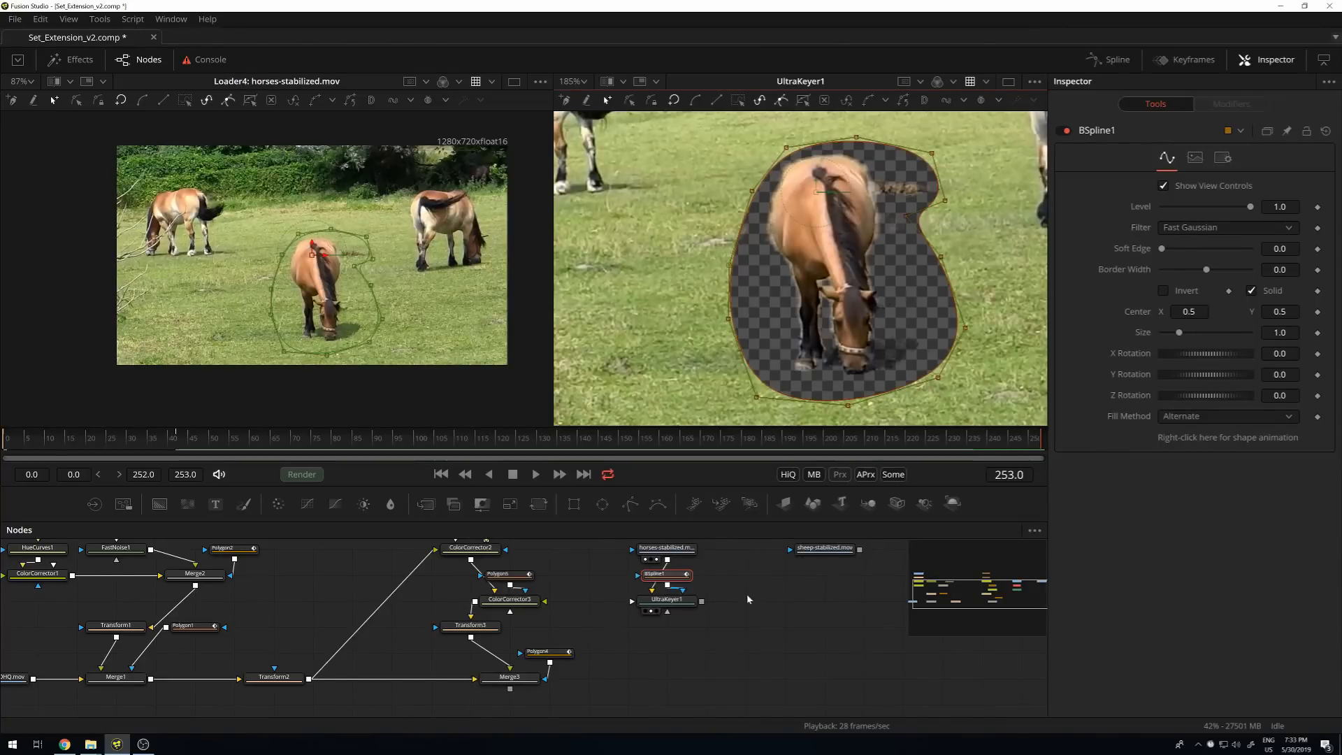
Move BSpline1 beside the UltraKeyer, invert it, and reconnect it to the keyer's GarbageMatte input.
{"action": "left_click_drag", "start_coordinate": [676, 578], "coordinate": [756, 579]}
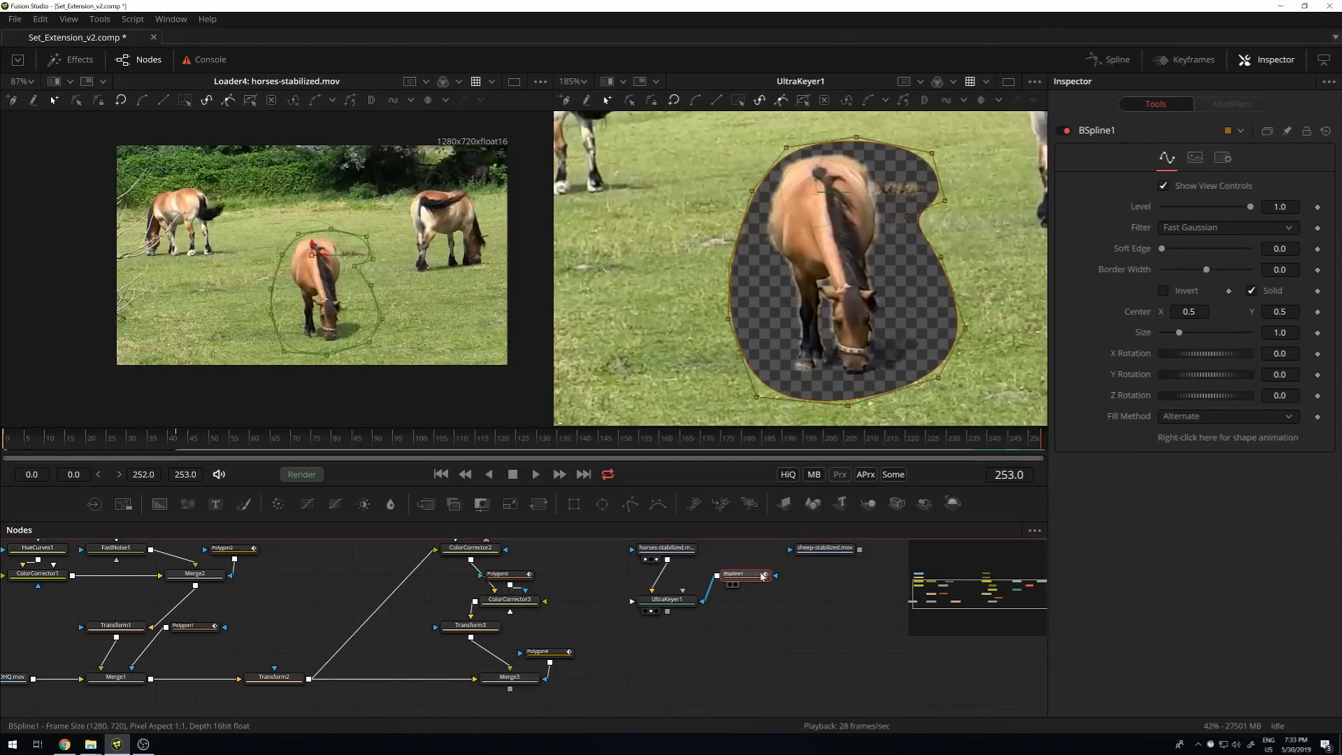
{"action": "left_click", "coordinate": [1163, 290]}
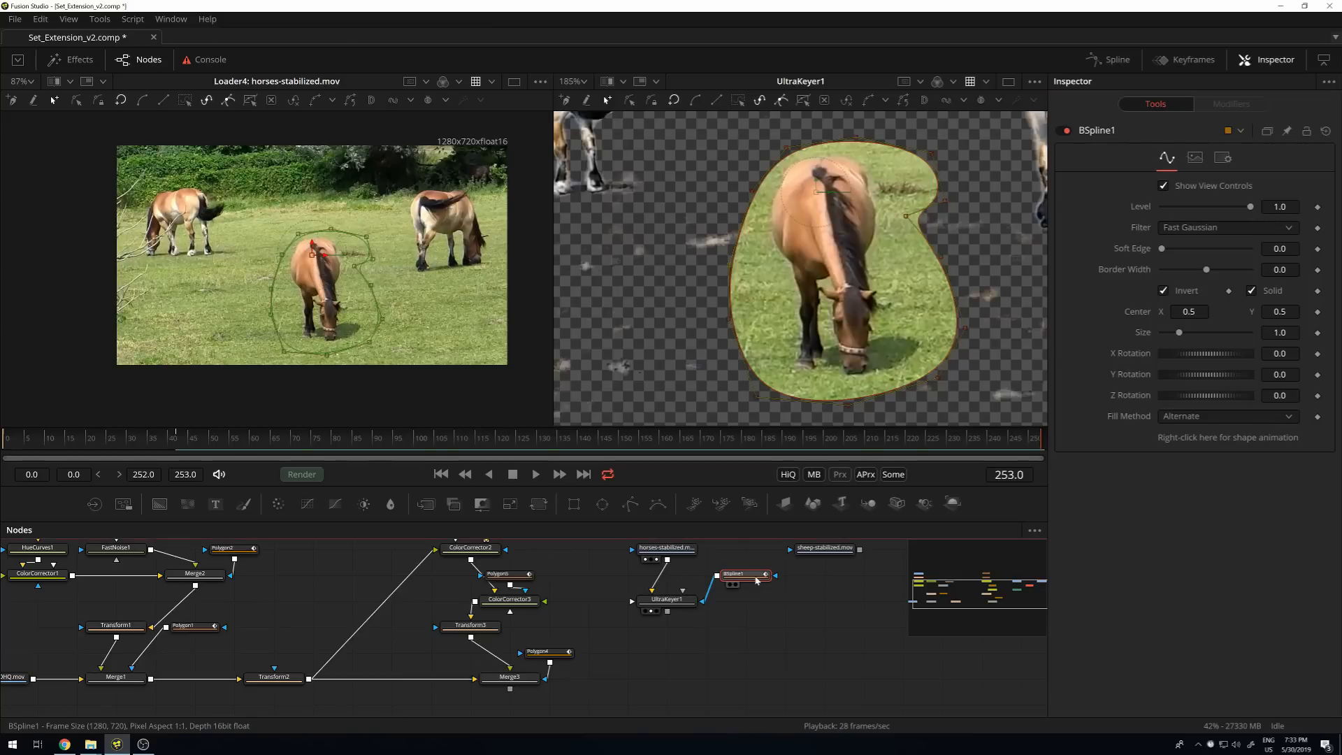
{"action": "left_click_drag", "start_coordinate": [708, 596], "coordinate": [677, 609]}
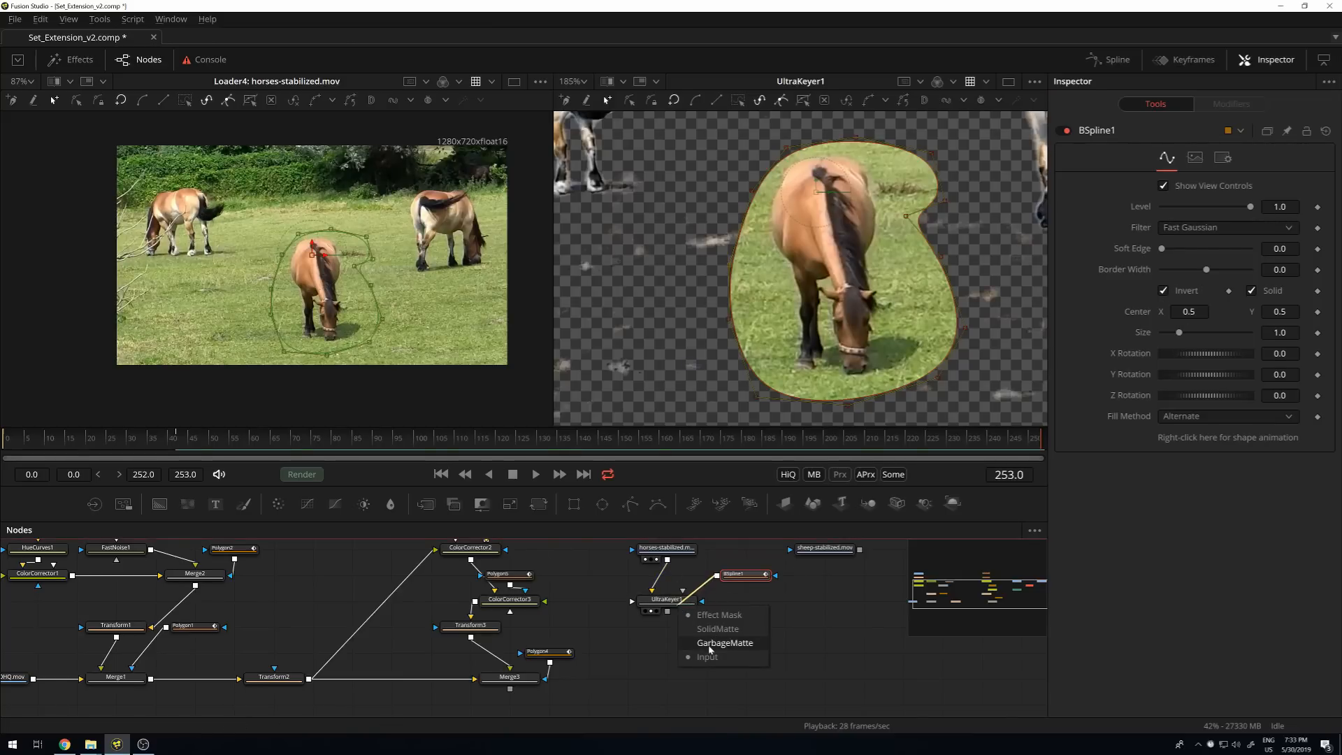
{"action": "left_click_drag", "start_coordinate": [723, 648], "coordinate": [727, 645]}
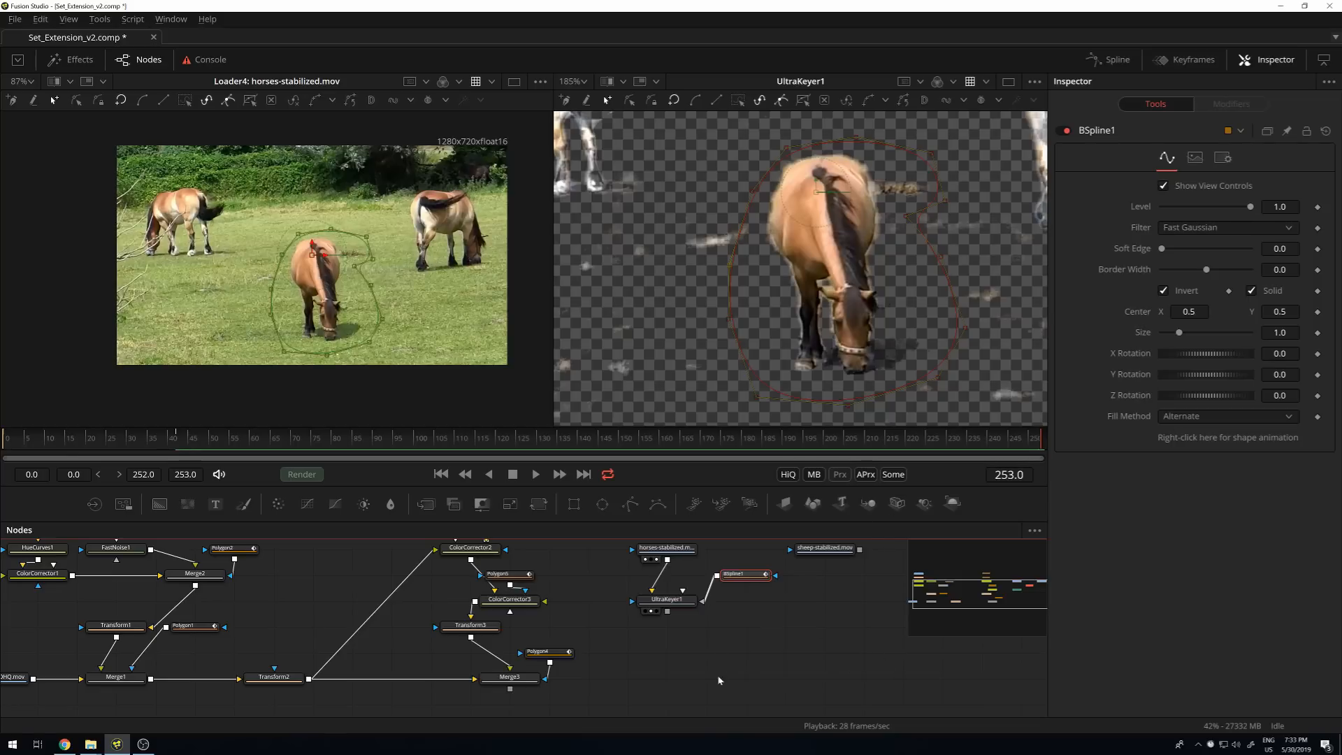
Enable Post Multiply Image in UltraKeyer1's matte settings and reposition the BSpline node near the keyer.
{"action": "left_click", "coordinate": [669, 600]}
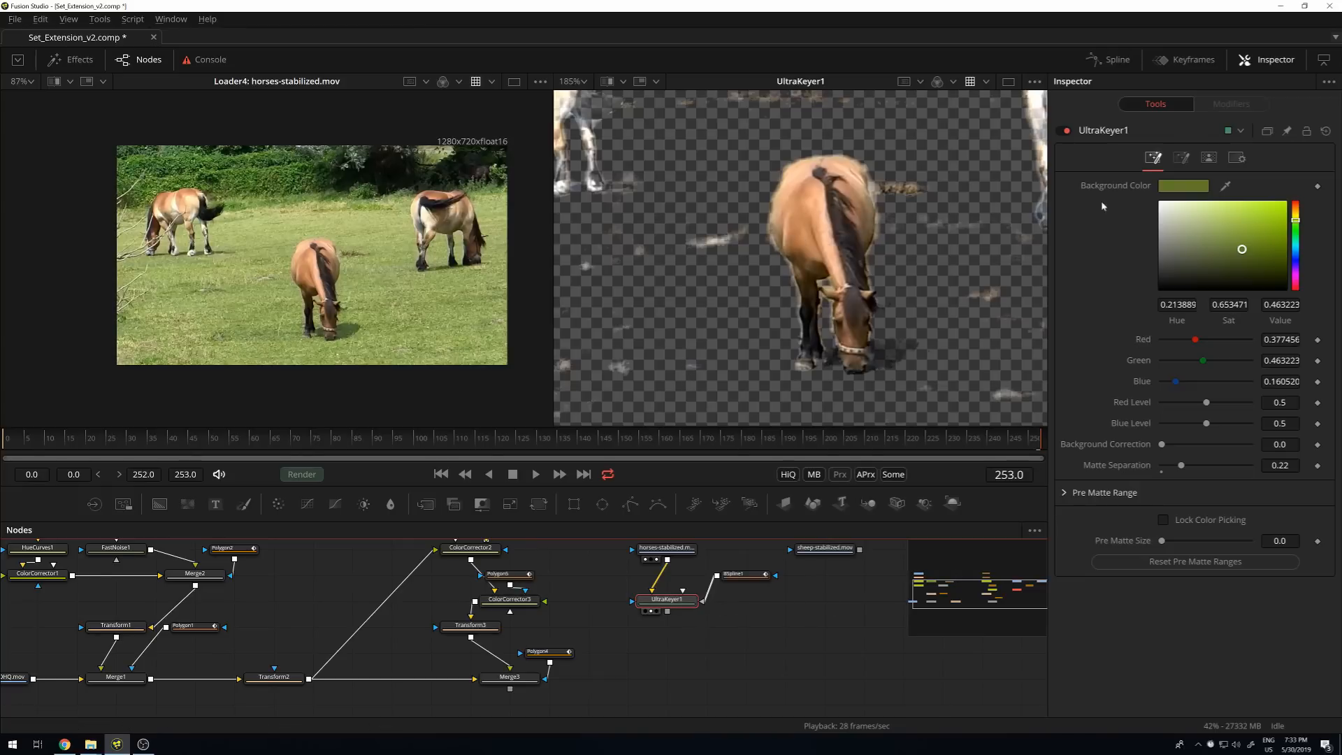
{"action": "left_click", "coordinate": [1209, 158]}
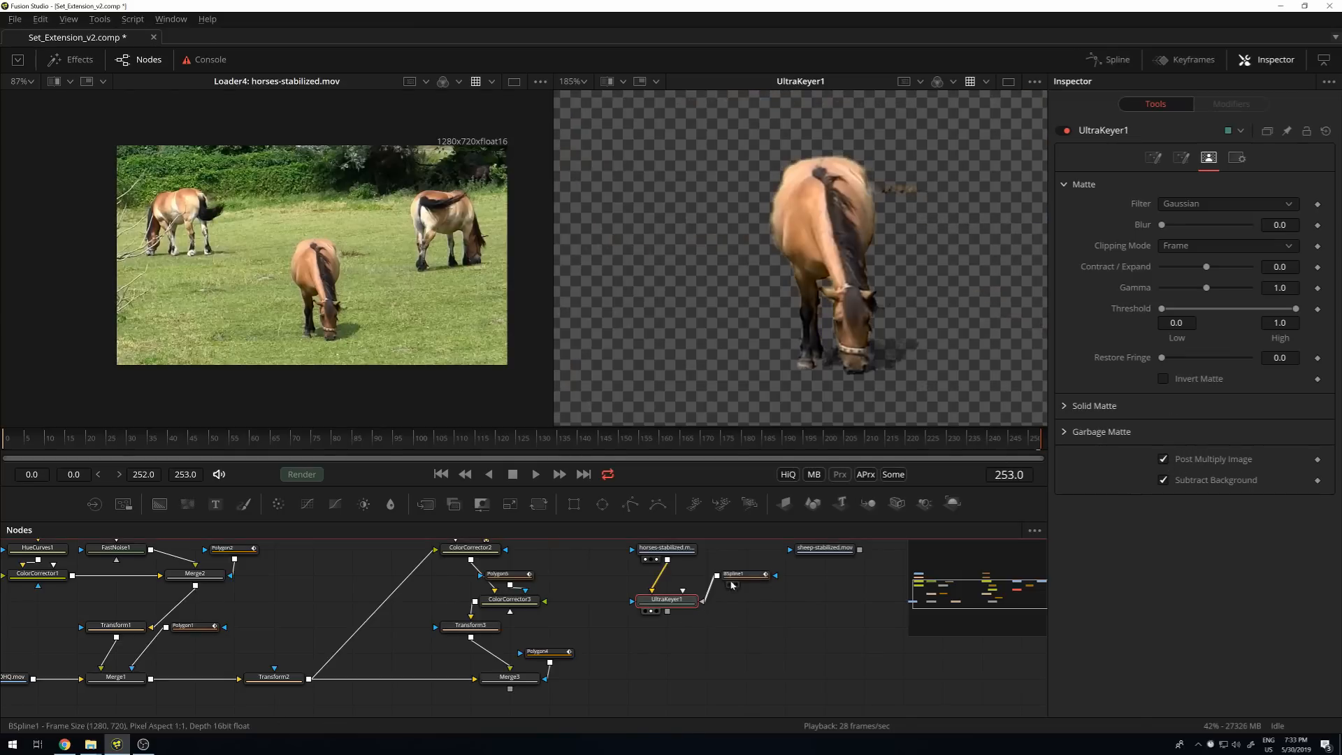
{"action": "left_click_drag", "start_coordinate": [736, 575], "coordinate": [656, 553]}
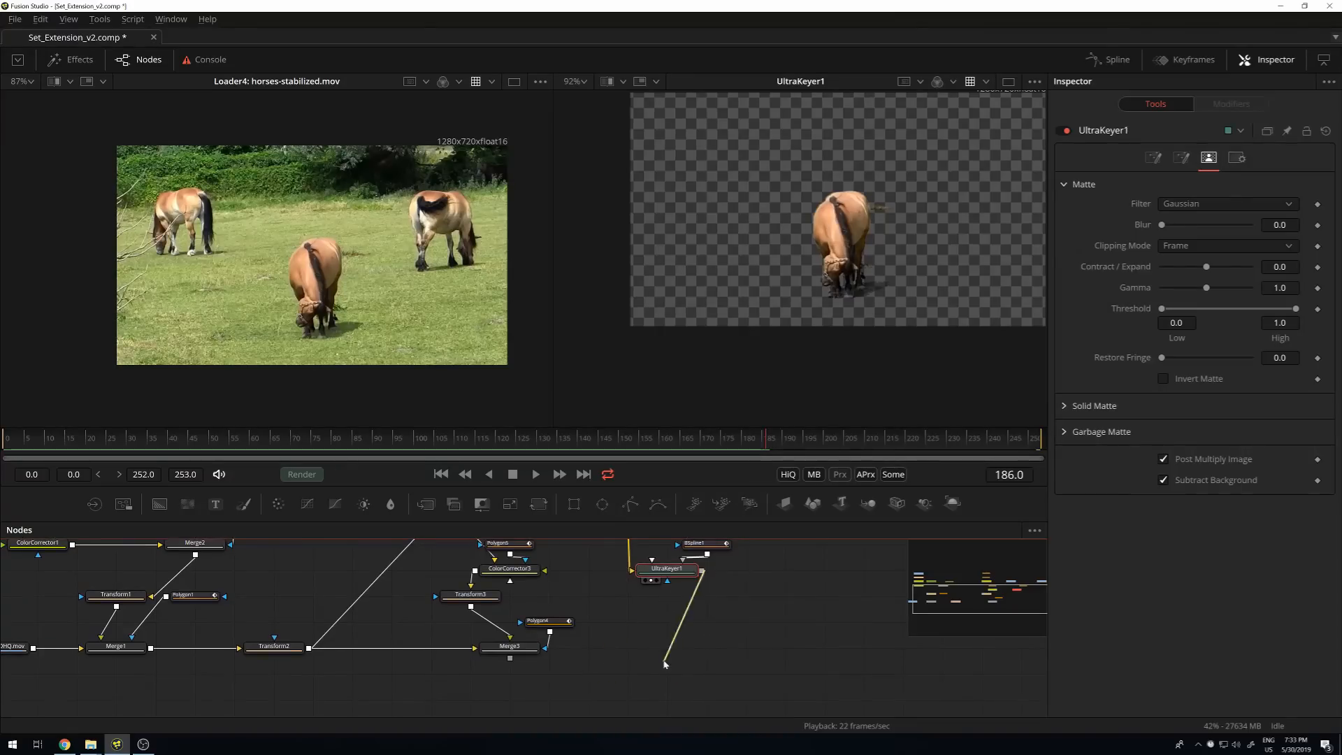
Add a Merge node after Merge3 and place it directly below UltraKeyer1.
{"action": "left_click_drag", "start_coordinate": [664, 661], "coordinate": [664, 662]}
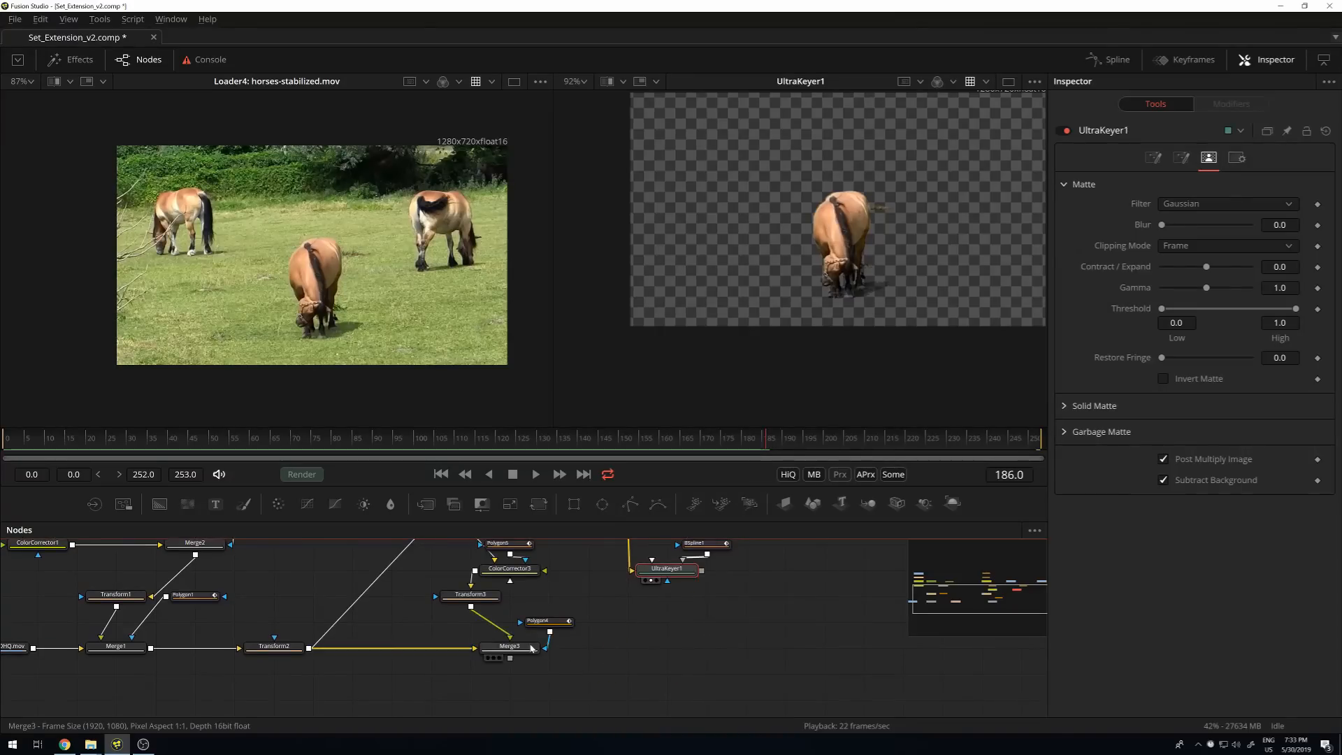
{"action": "left_click", "coordinate": [519, 650]}
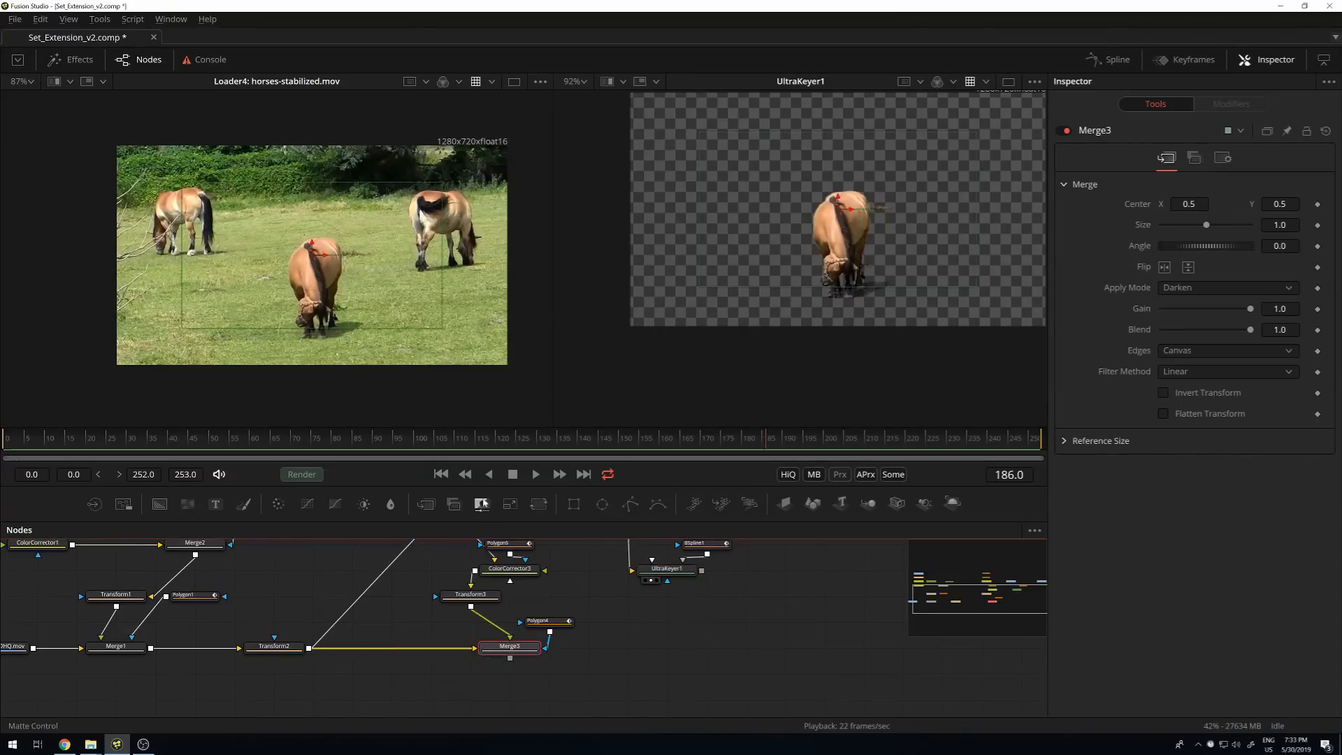
{"action": "left_click", "coordinate": [433, 509]}
{"action": "left_click_drag", "start_coordinate": [526, 678], "coordinate": [741, 660]}
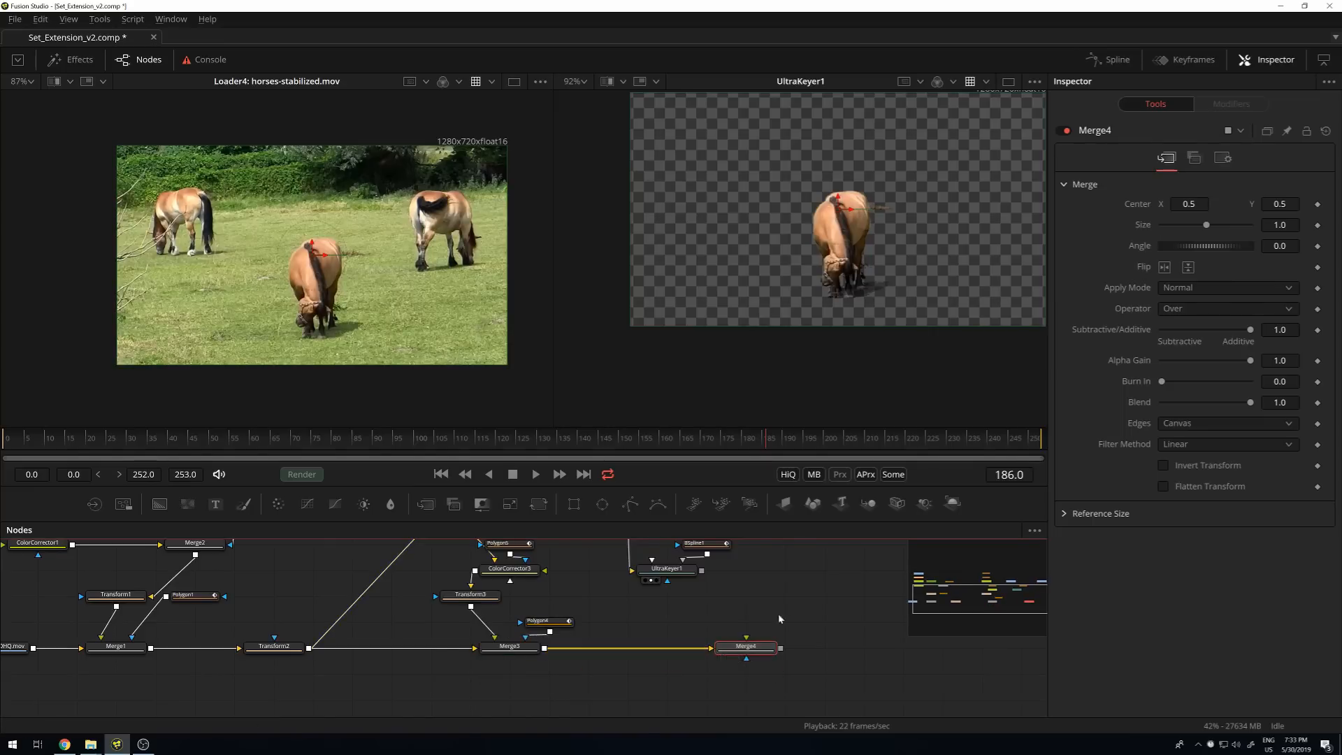
{"action": "scroll", "coordinate": [777, 613], "scroll_direction": "up", "scroll_amount": 3}
{"action": "left_click_drag", "start_coordinate": [607, 583], "coordinate": [861, 674]}
{"action": "left_click_drag", "start_coordinate": [672, 652], "coordinate": [829, 653]}
{"action": "left_click_drag", "start_coordinate": [620, 612], "coordinate": [475, 565]}
{"action": "left_click_drag", "start_coordinate": [568, 663], "coordinate": [646, 664]}
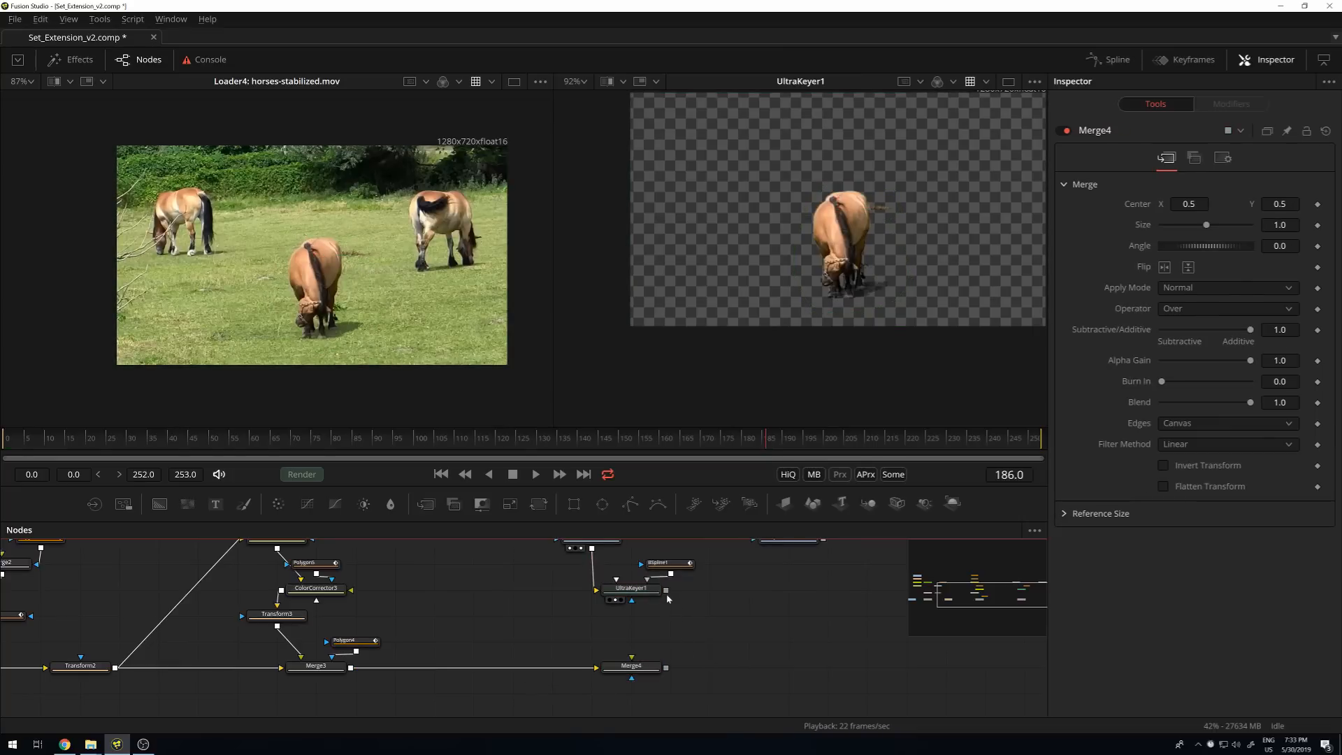
Connect UltraKeyer1 to Merge4's foreground and show the whole Merge4 composite in the second viewer.
{"action": "left_click_drag", "start_coordinate": [666, 596], "coordinate": [658, 671]}
{"action": "left_click", "coordinate": [657, 671]}
{"action": "key", "text": "2"}
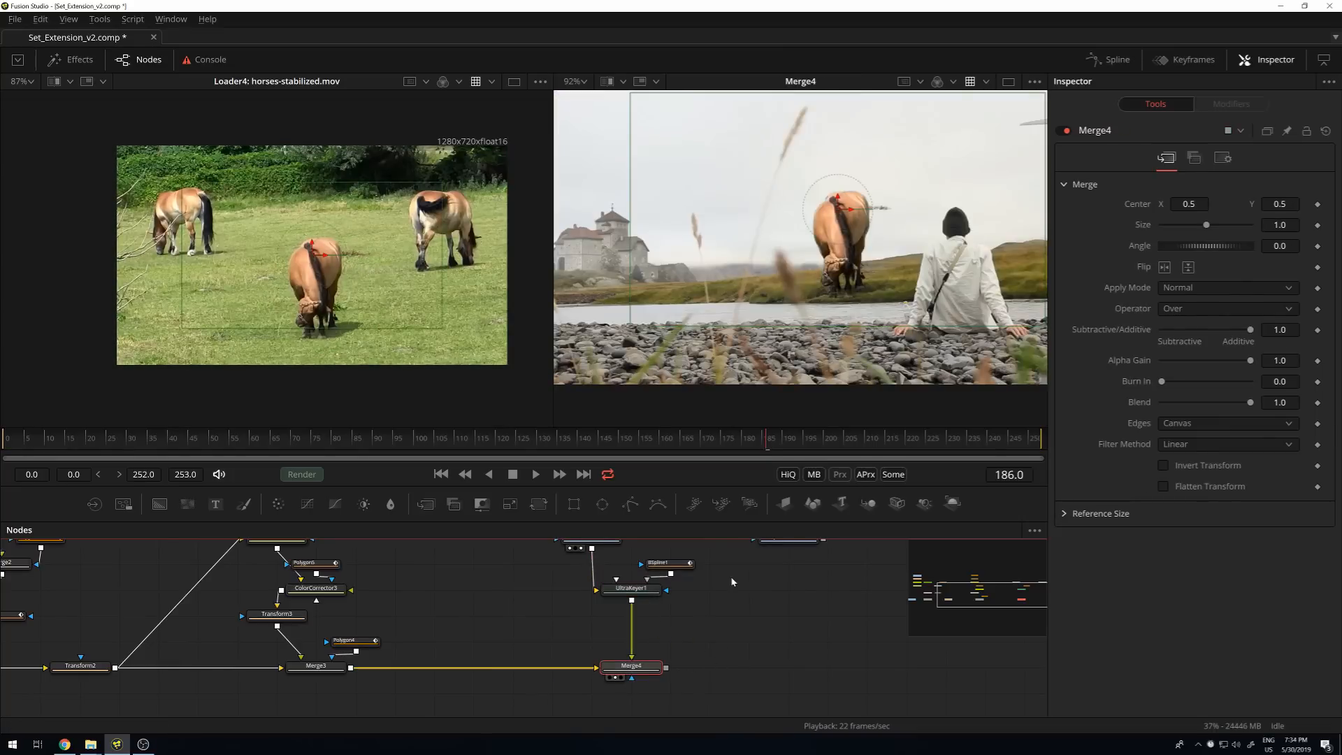
{"action": "scroll", "coordinate": [934, 324], "scroll_direction": "down", "scroll_amount": 4}
{"action": "left_click_drag", "start_coordinate": [933, 323], "coordinate": [772, 323]}
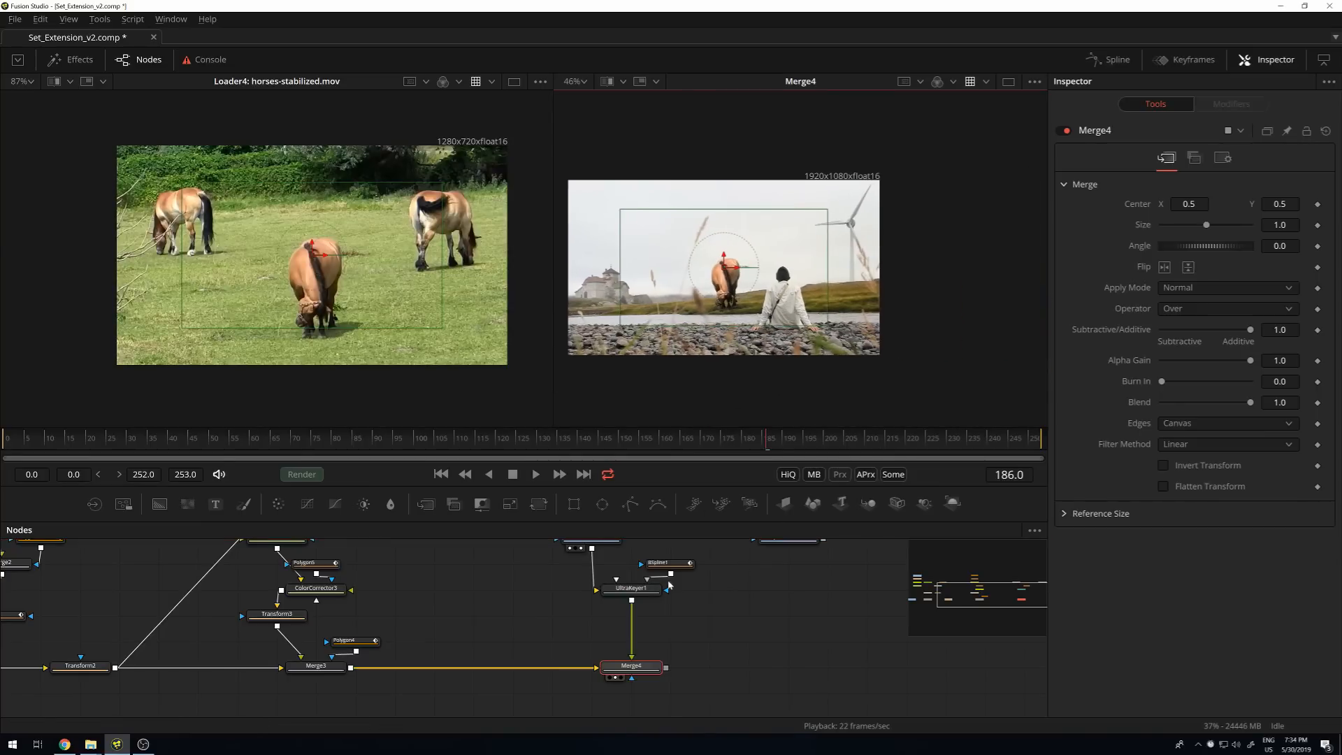
Insert a Transform after UltraKeyer1, scale the horse to about 0.33 and place it on the hillside at about X 1.02, Y 0.34.
{"action": "left_click", "coordinate": [632, 594]}
{"action": "left_click", "coordinate": [542, 509]}
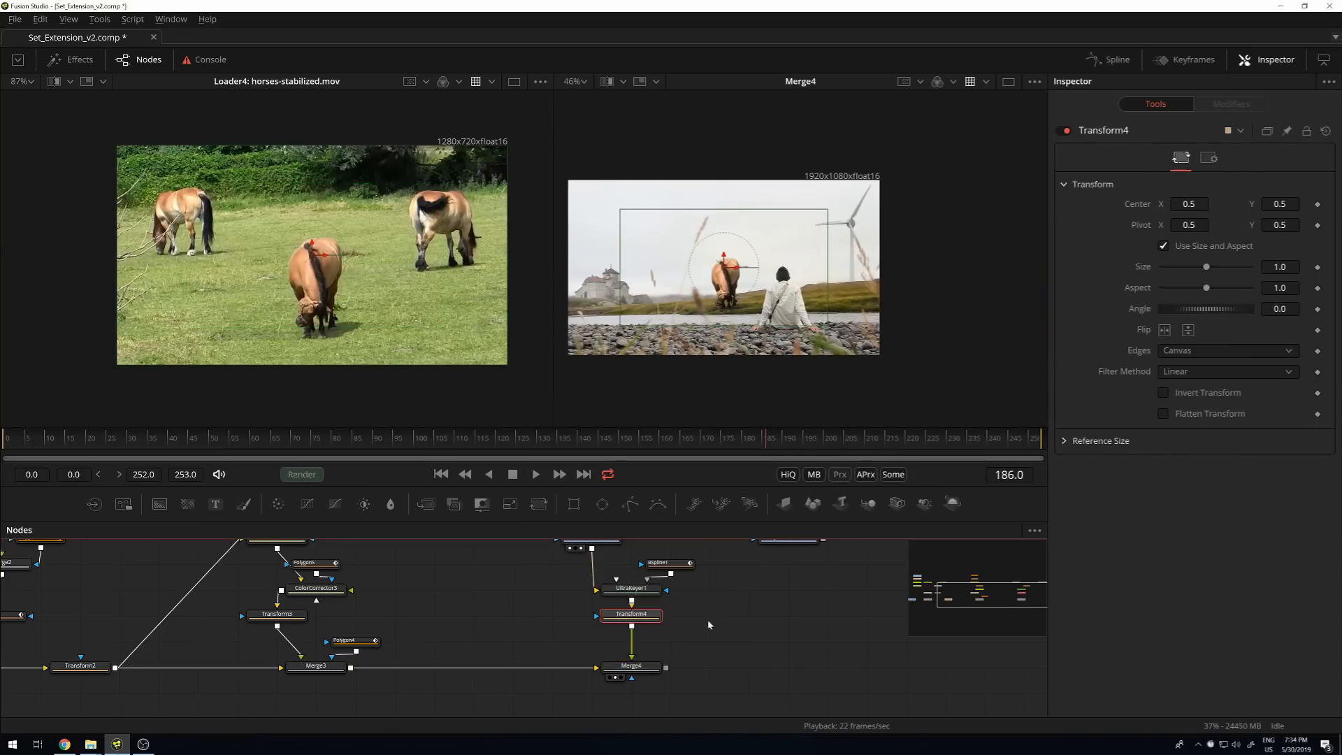
{"action": "scroll", "coordinate": [805, 297], "scroll_direction": "down", "scroll_amount": 2}
{"action": "mouse_move", "coordinate": [786, 289]}
{"action": "left_mouse_down"}
{"action": "mouse_move", "coordinate": [714, 305]}
{"action": "mouse_move", "coordinate": [650, 286]}
{"action": "mouse_move", "coordinate": [775, 279]}
{"action": "left_mouse_up"}
{"action": "scroll", "coordinate": [714, 304], "scroll_direction": "up", "scroll_amount": 3}
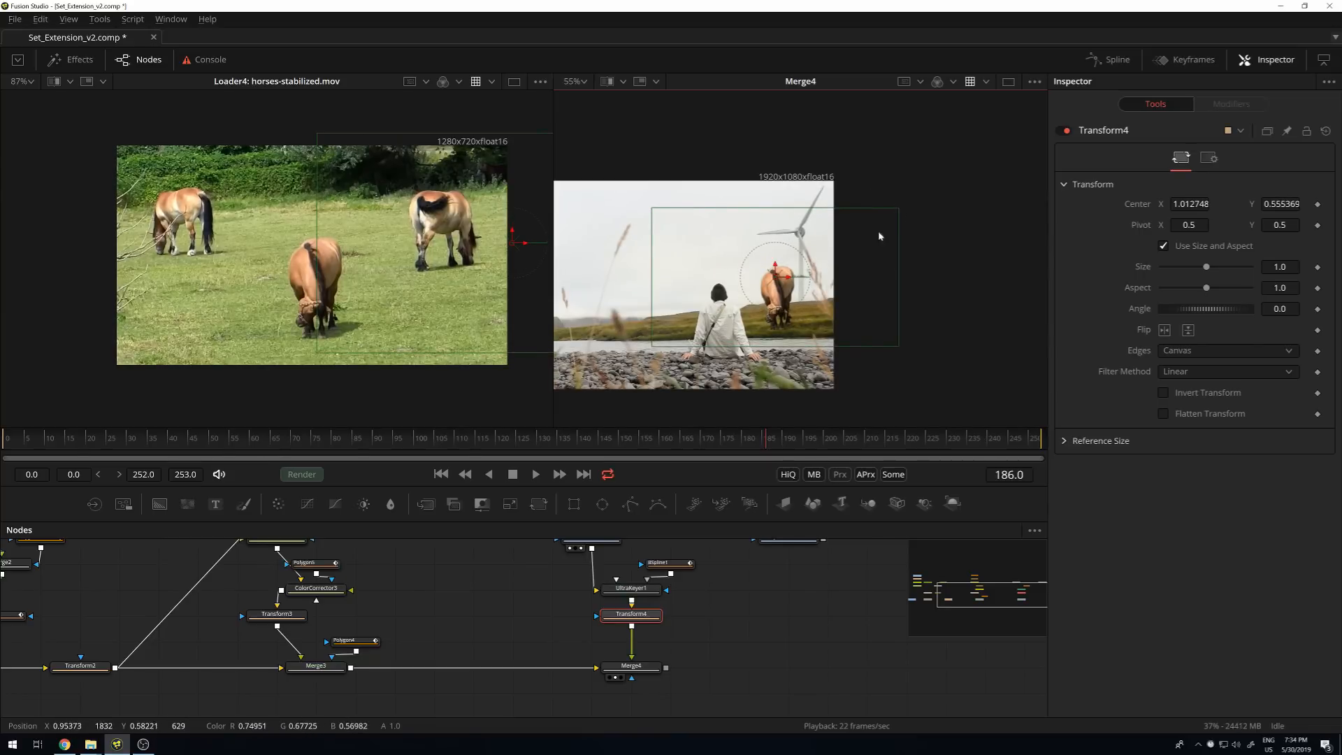
{"action": "left_click_drag", "start_coordinate": [893, 216], "coordinate": [782, 312]}
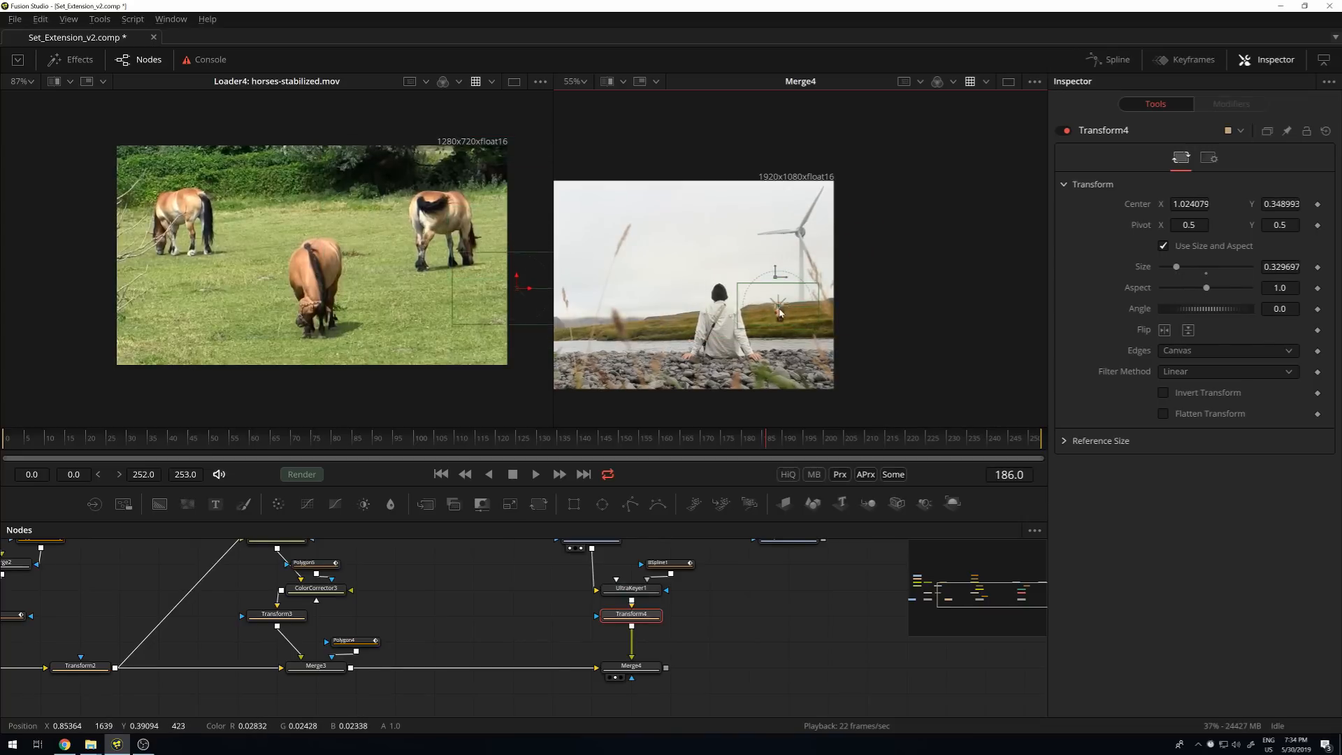
{"action": "scroll", "coordinate": [783, 311], "scroll_direction": "up", "scroll_amount": 5}
Review the horse's placement on the hillside during playback, examining its legs and hooves against the grass up close.
{"action": "key", "text": "space"}
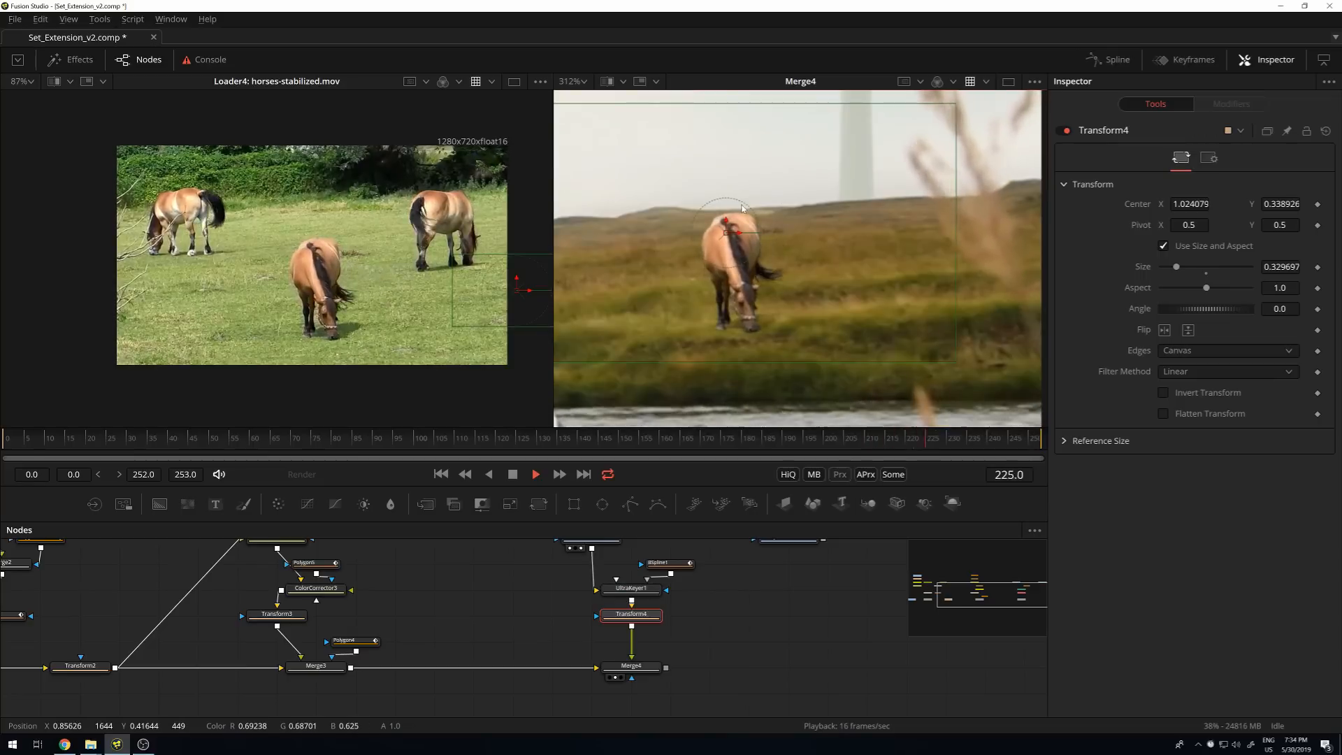
{"action": "scroll", "coordinate": [744, 274], "scroll_direction": "down", "scroll_amount": 1}
{"action": "key", "text": "shift+space"}
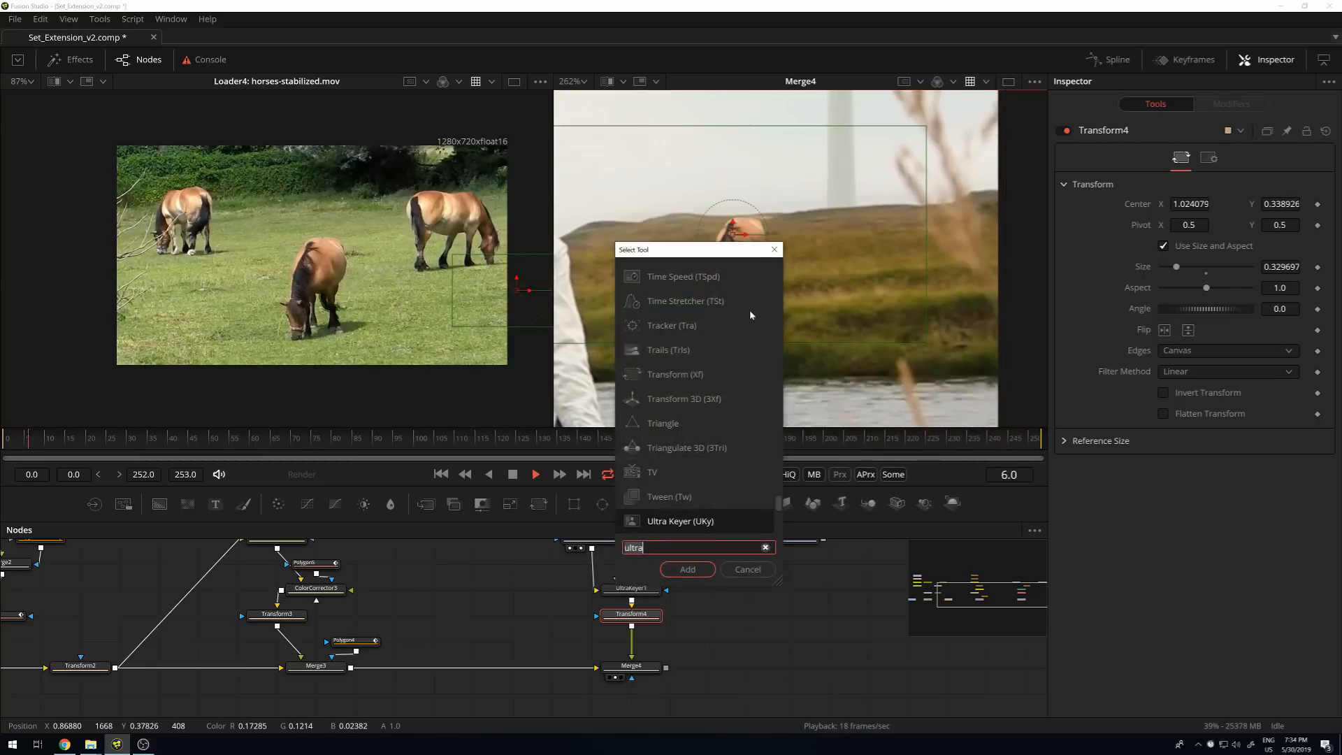
{"action": "left_click", "coordinate": [772, 257]}
{"action": "key", "text": "space"}
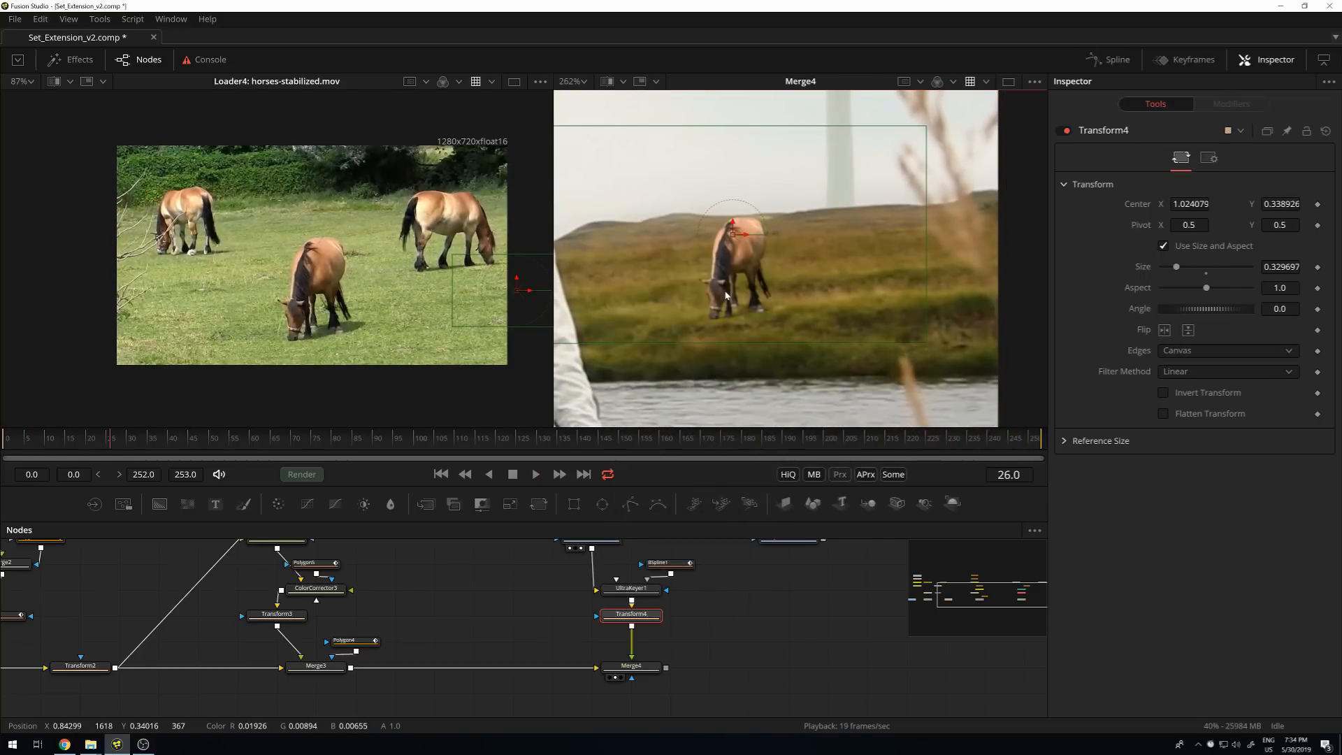
{"action": "scroll", "coordinate": [726, 295], "scroll_direction": "up", "scroll_amount": 4}
{"action": "key", "text": "space"}
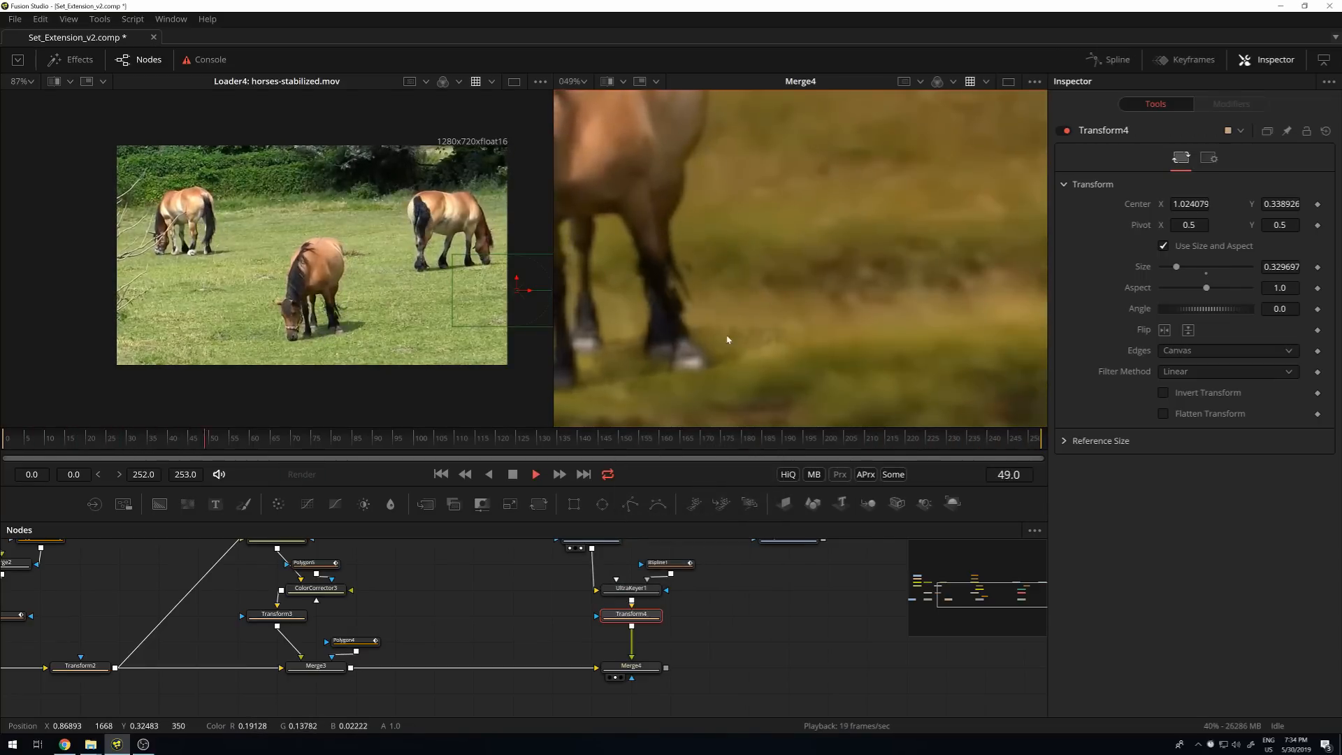
{"action": "scroll", "coordinate": [741, 332], "scroll_direction": "down", "scroll_amount": 2}
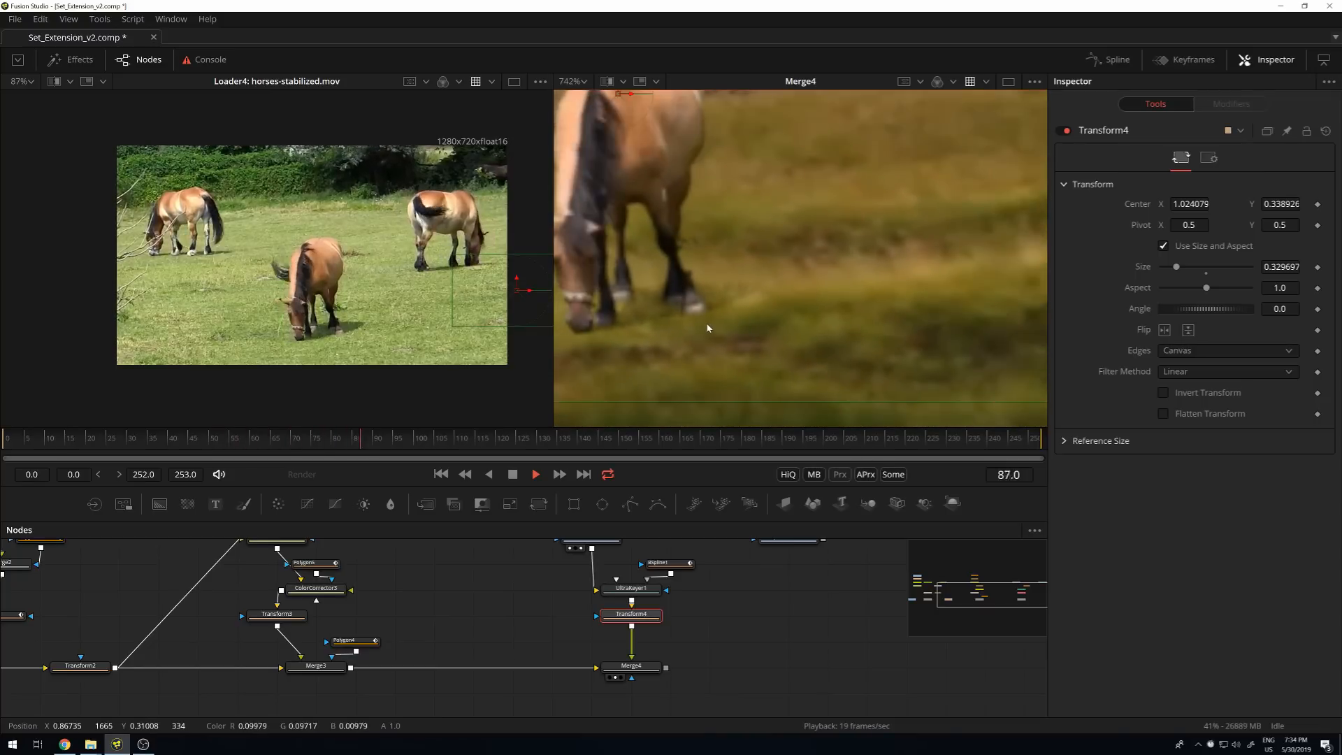
{"action": "key", "text": "space"}
{"action": "key", "text": "space"}
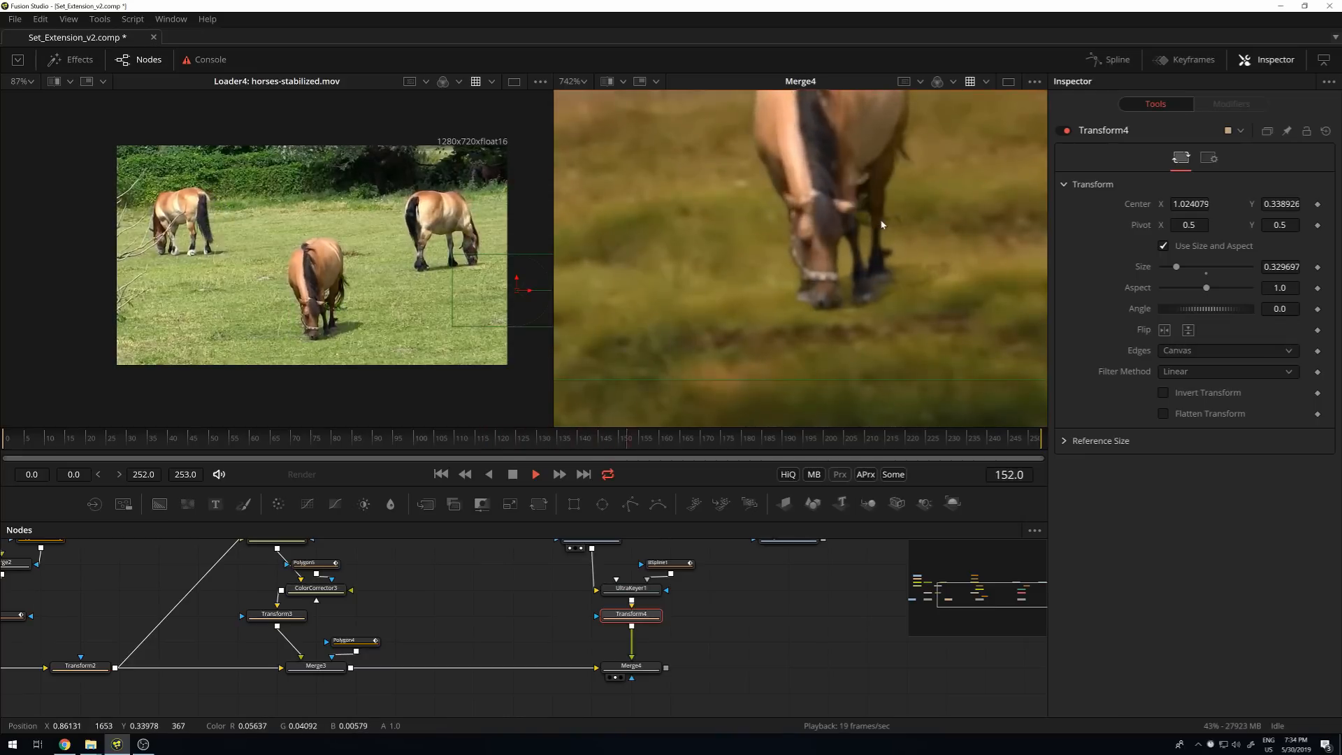
{"action": "scroll", "coordinate": [779, 286], "scroll_direction": "down", "scroll_amount": 2}
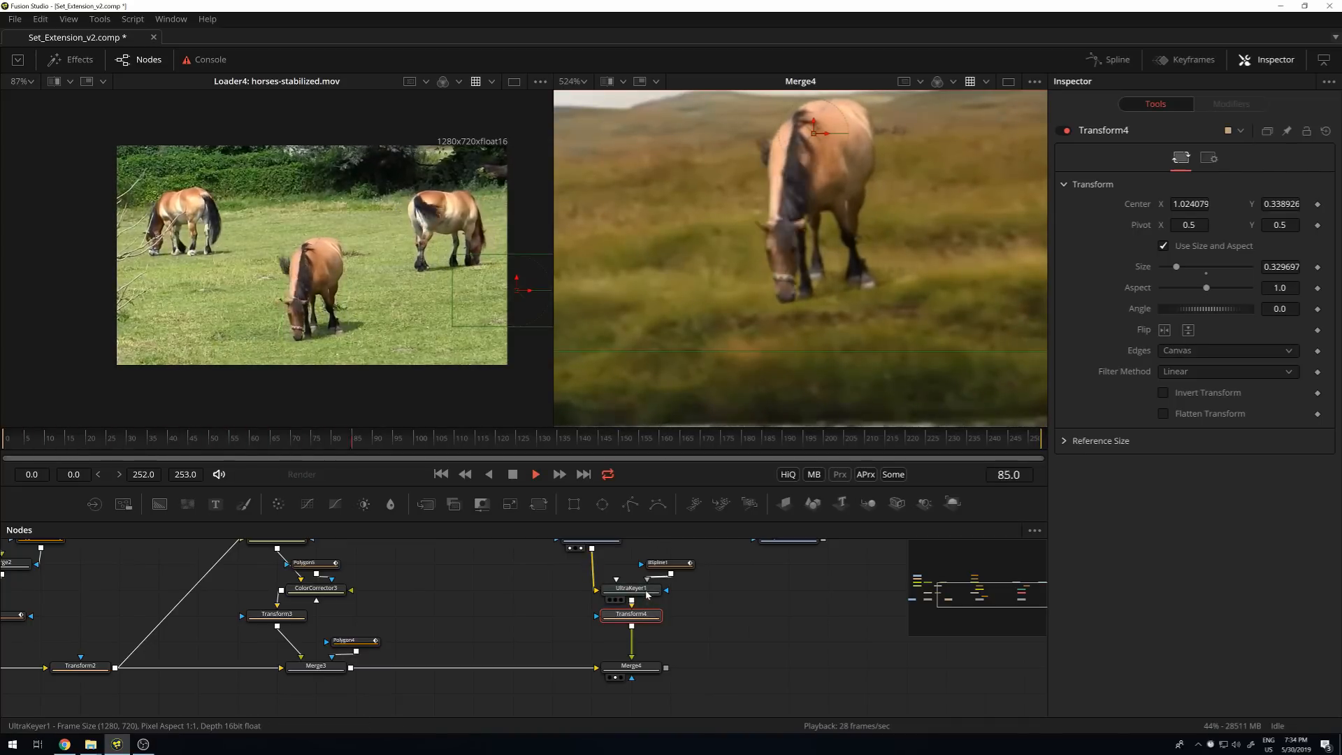
{"action": "key", "text": "space"}
Show UltraKeyer1 in the first viewer and compare the horse's keyed edges and shadow with the composite during playback.
{"action": "left_click_drag", "start_coordinate": [643, 591], "coordinate": [402, 295]}
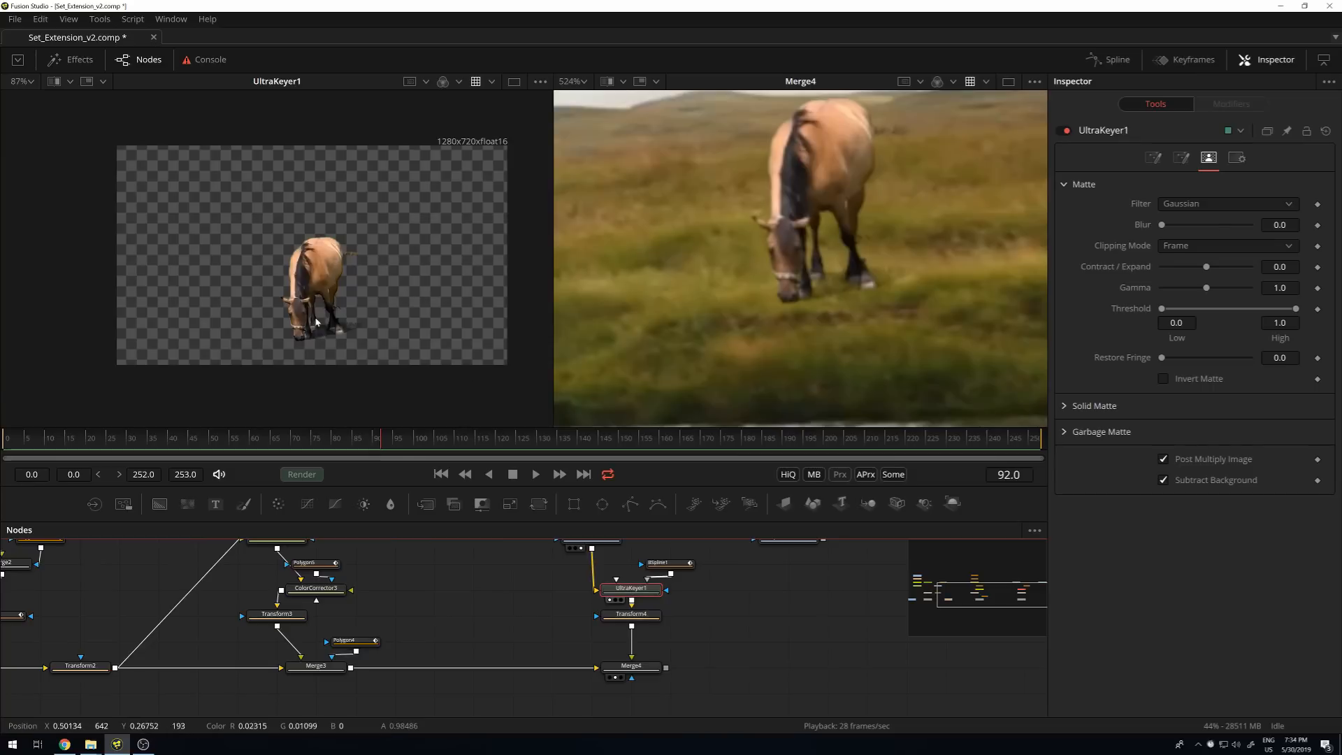
{"action": "scroll", "coordinate": [321, 332], "scroll_direction": "up", "scroll_amount": 8}
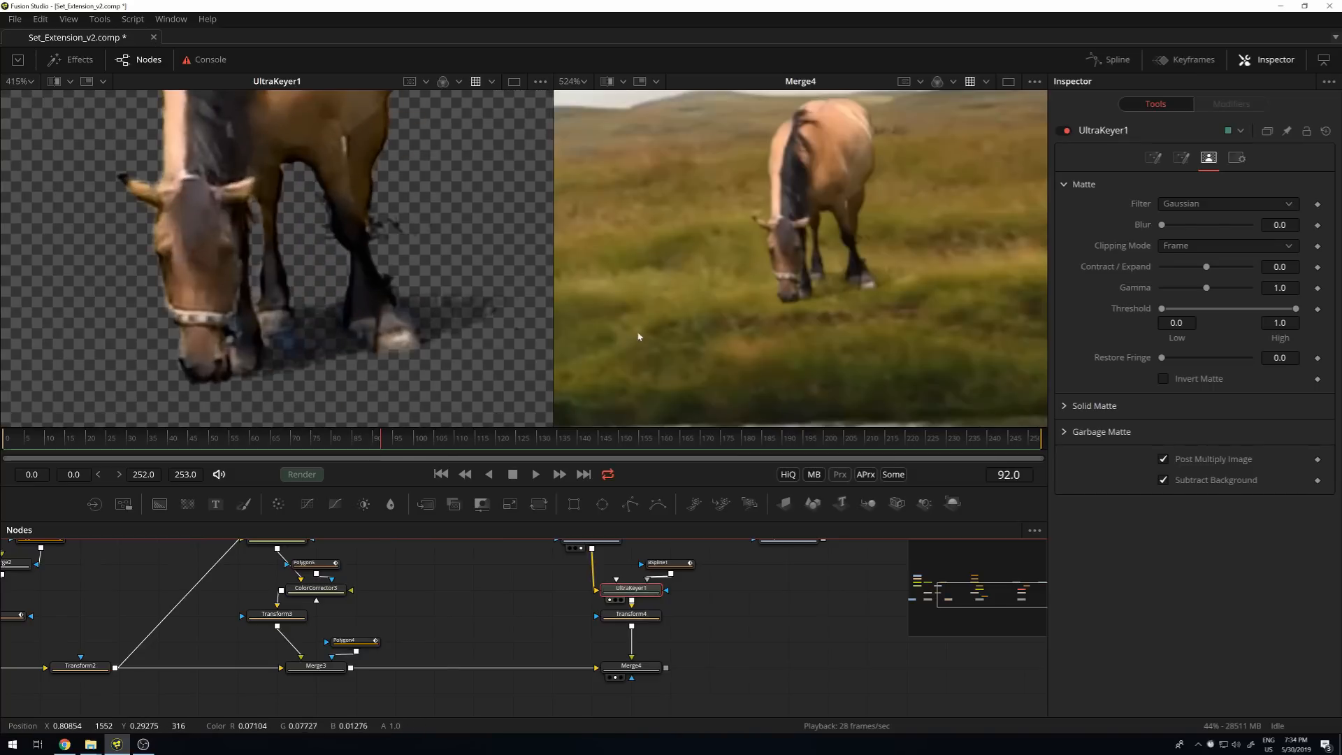
{"action": "key", "text": "space"}
{"action": "scroll", "coordinate": [866, 287], "scroll_direction": "down", "scroll_amount": 7}
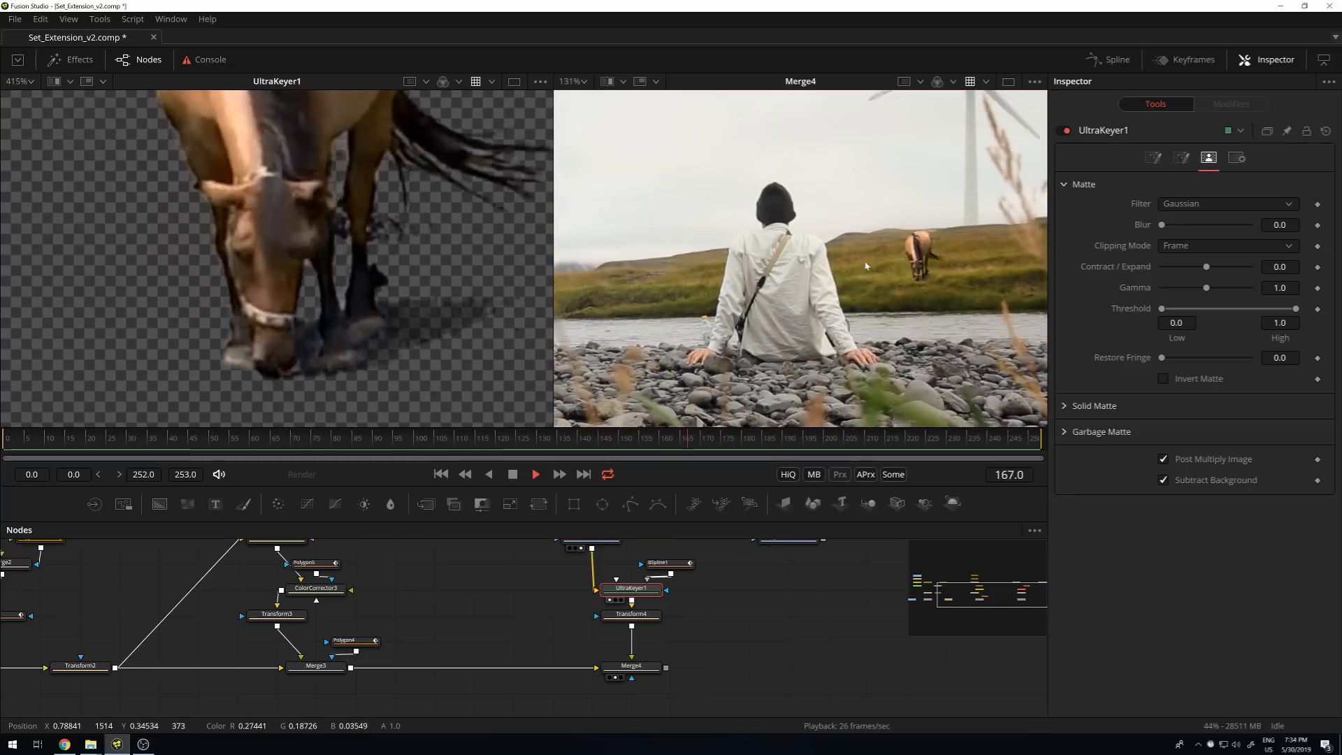
{"action": "scroll", "coordinate": [879, 255], "scroll_direction": "down", "scroll_amount": 2}
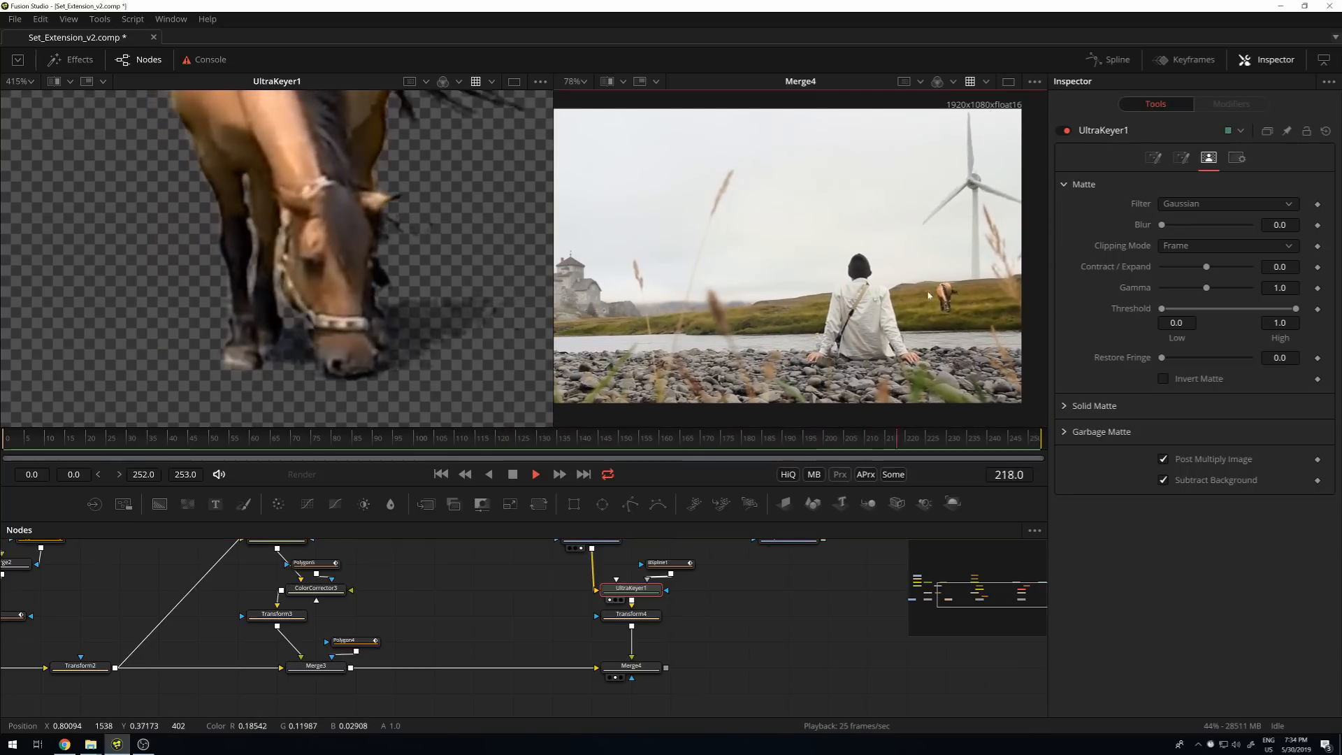
{"action": "scroll", "coordinate": [926, 290], "scroll_direction": "up", "scroll_amount": 7}
{"action": "scroll", "coordinate": [950, 302], "scroll_direction": "up", "scroll_amount": 6}
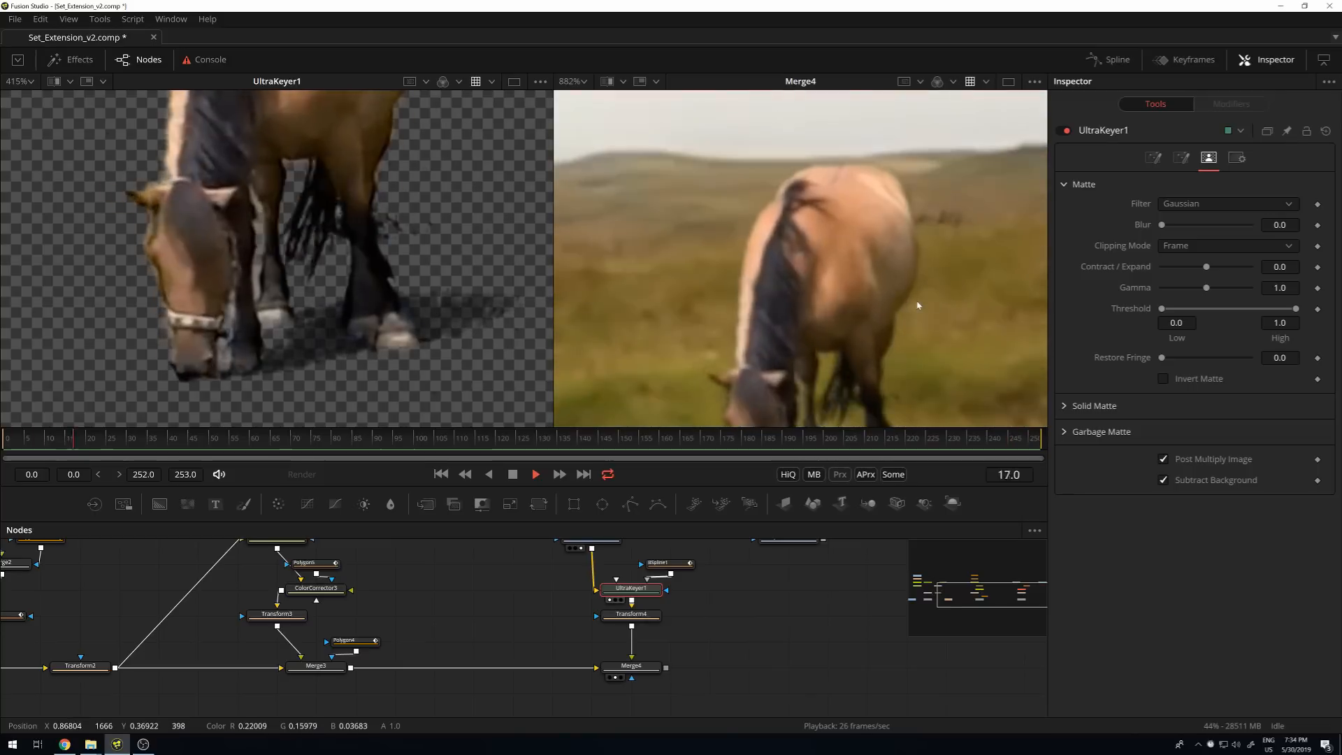
{"action": "key", "text": "space"}
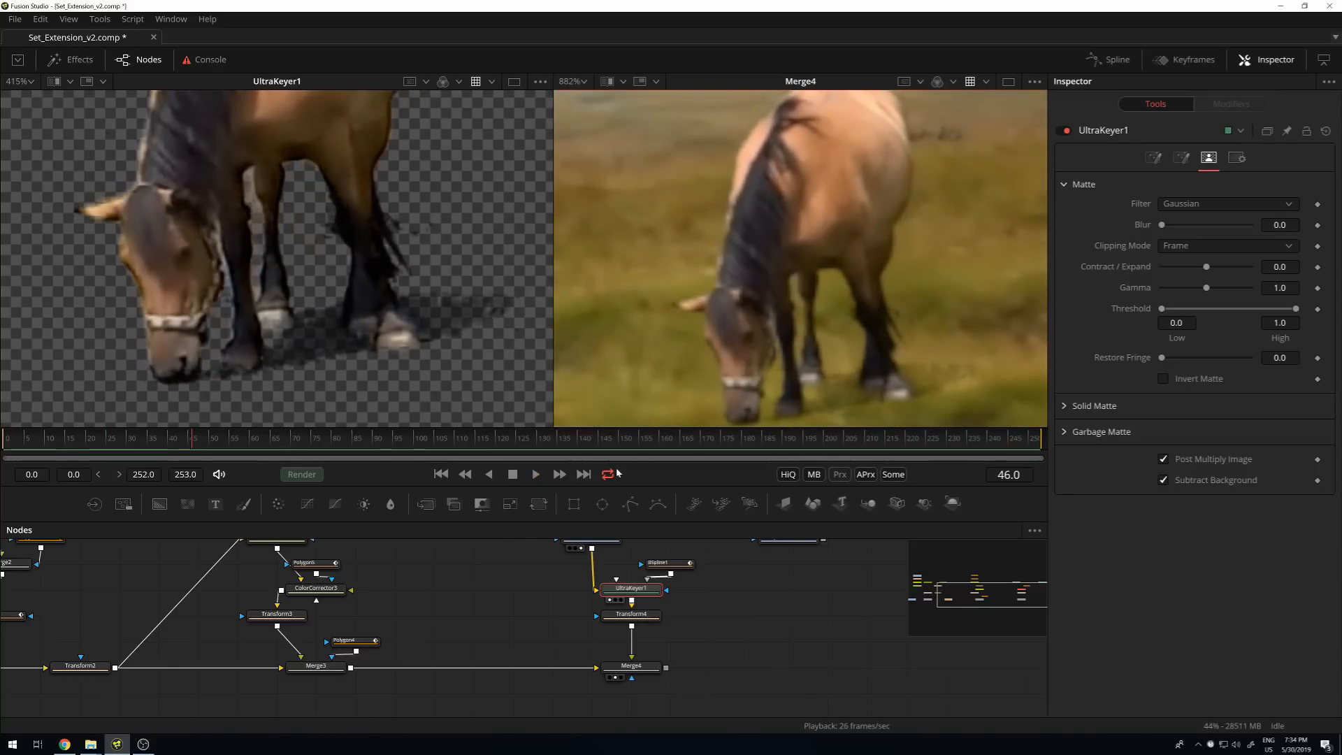
Scale the horse in Transform4 to about 0.27, move it to about X 1.06, Y 0.33 on the hillside, and play the composite.
{"action": "scroll", "coordinate": [811, 293], "scroll_direction": "down", "scroll_amount": 10}
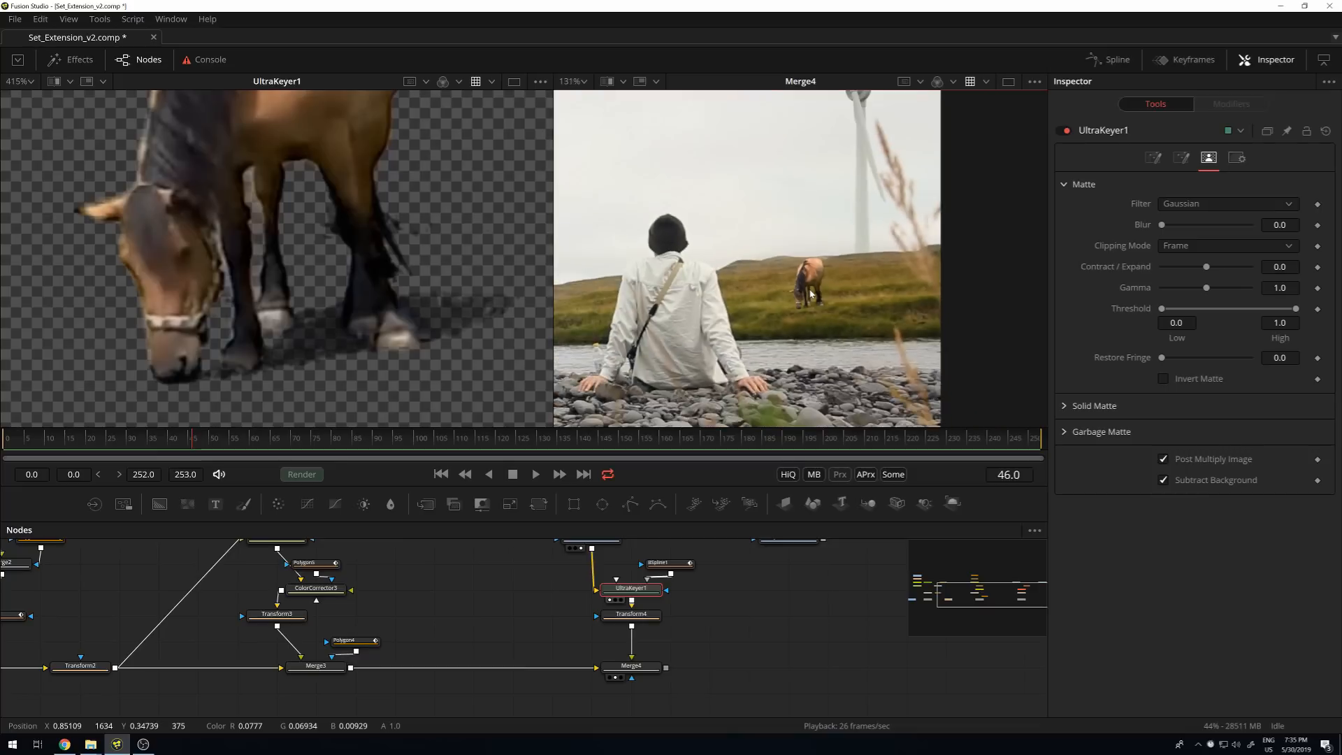
{"action": "left_click", "coordinate": [643, 616]}
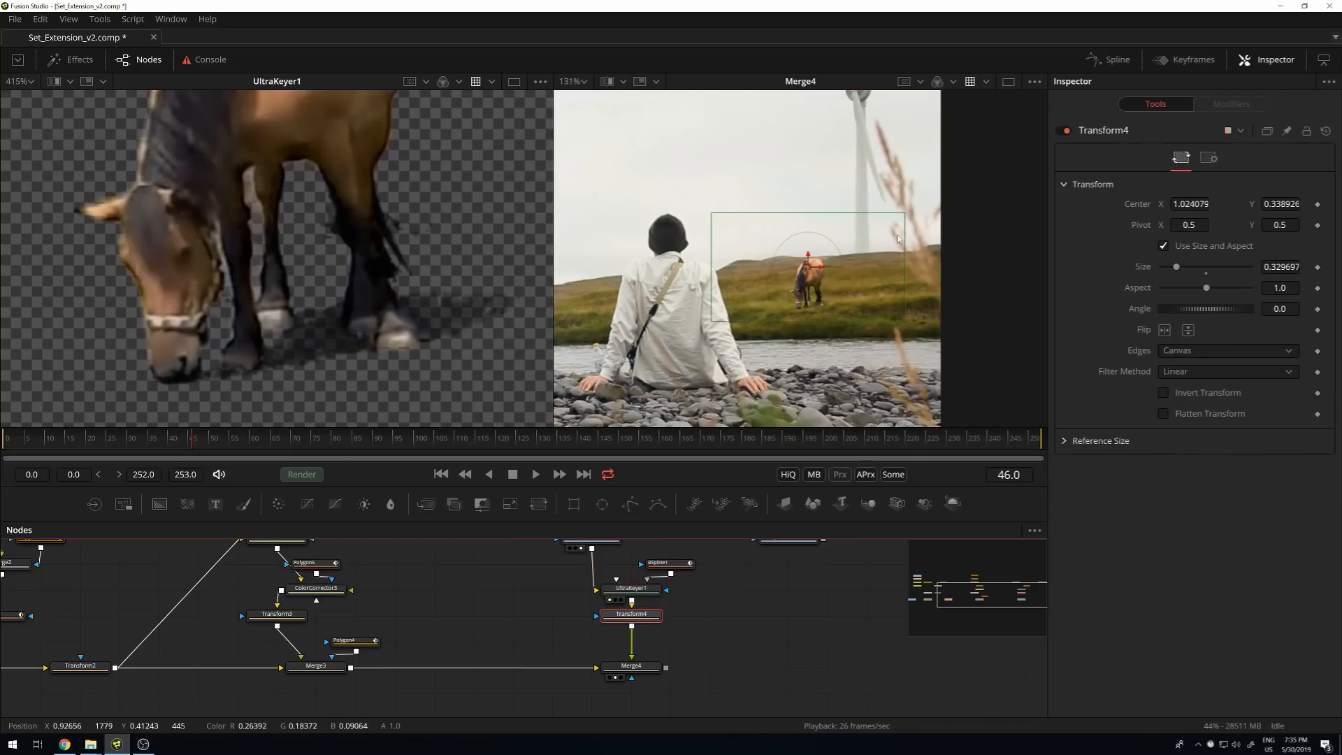
{"action": "left_click_drag", "start_coordinate": [905, 218], "coordinate": [872, 229]}
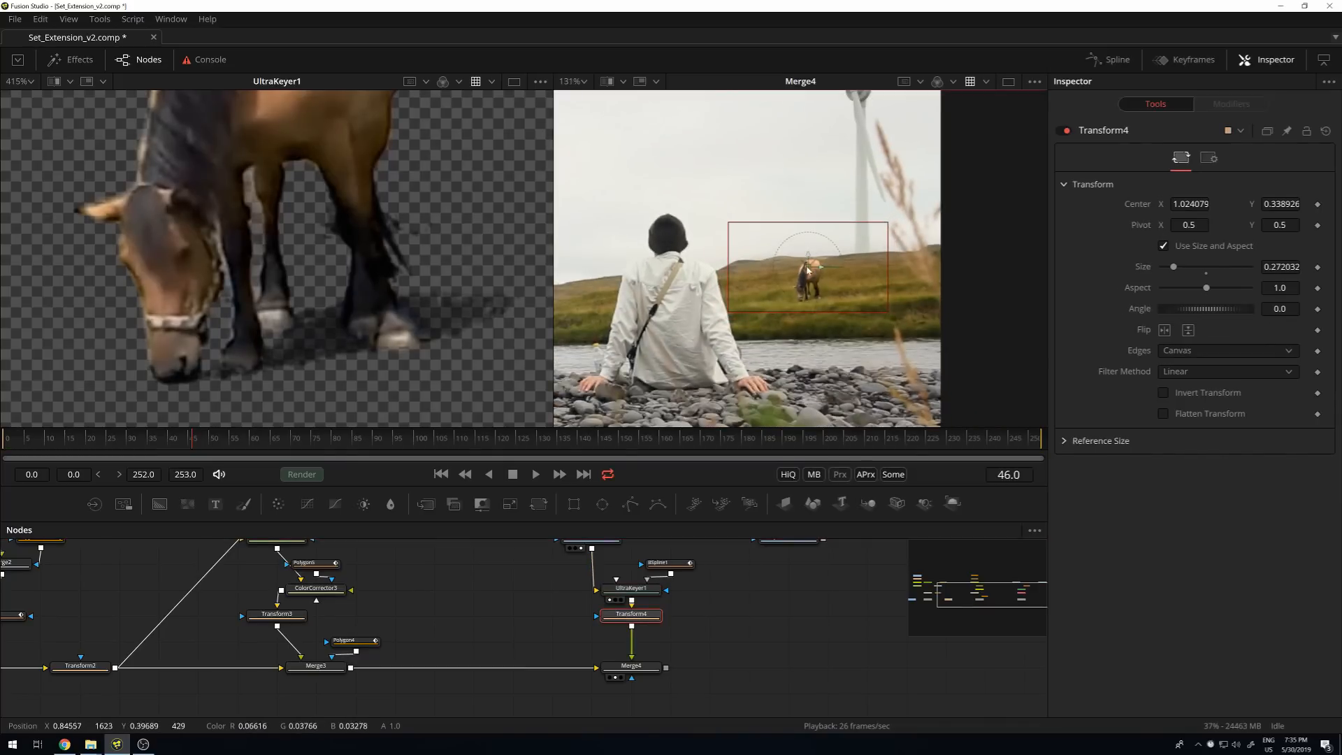
{"action": "mouse_move", "coordinate": [808, 273]}
{"action": "left_mouse_down"}
{"action": "mouse_move", "coordinate": [841, 265]}
{"action": "mouse_move", "coordinate": [827, 274]}
{"action": "left_mouse_up"}
{"action": "left_click", "coordinate": [803, 608]}
{"action": "key", "text": "space"}
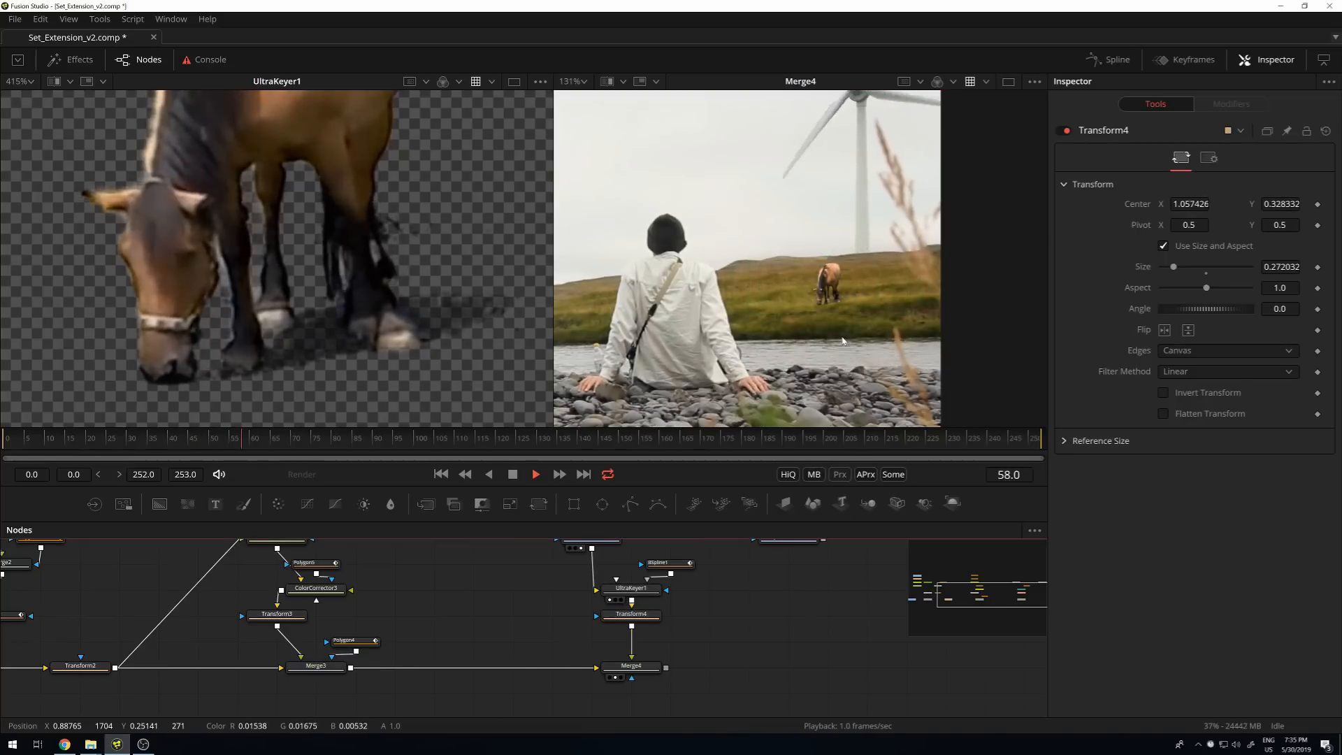
{"action": "scroll", "coordinate": [839, 281], "scroll_direction": "up", "scroll_amount": 5}
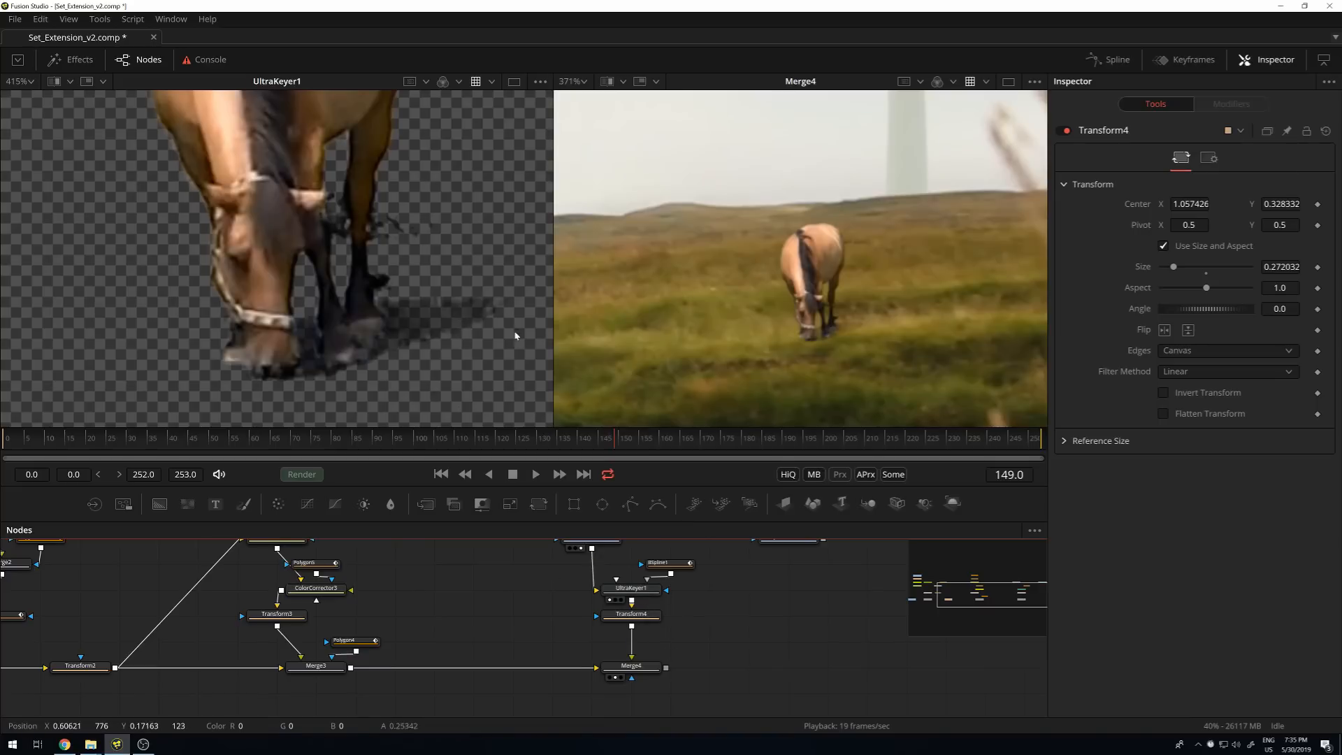
Adjust UltraKeyer1's Matte Separation to refine the key around the horse's legs and shadow, and open the keyer's matte settings.
{"action": "left_click", "coordinate": [639, 591]}
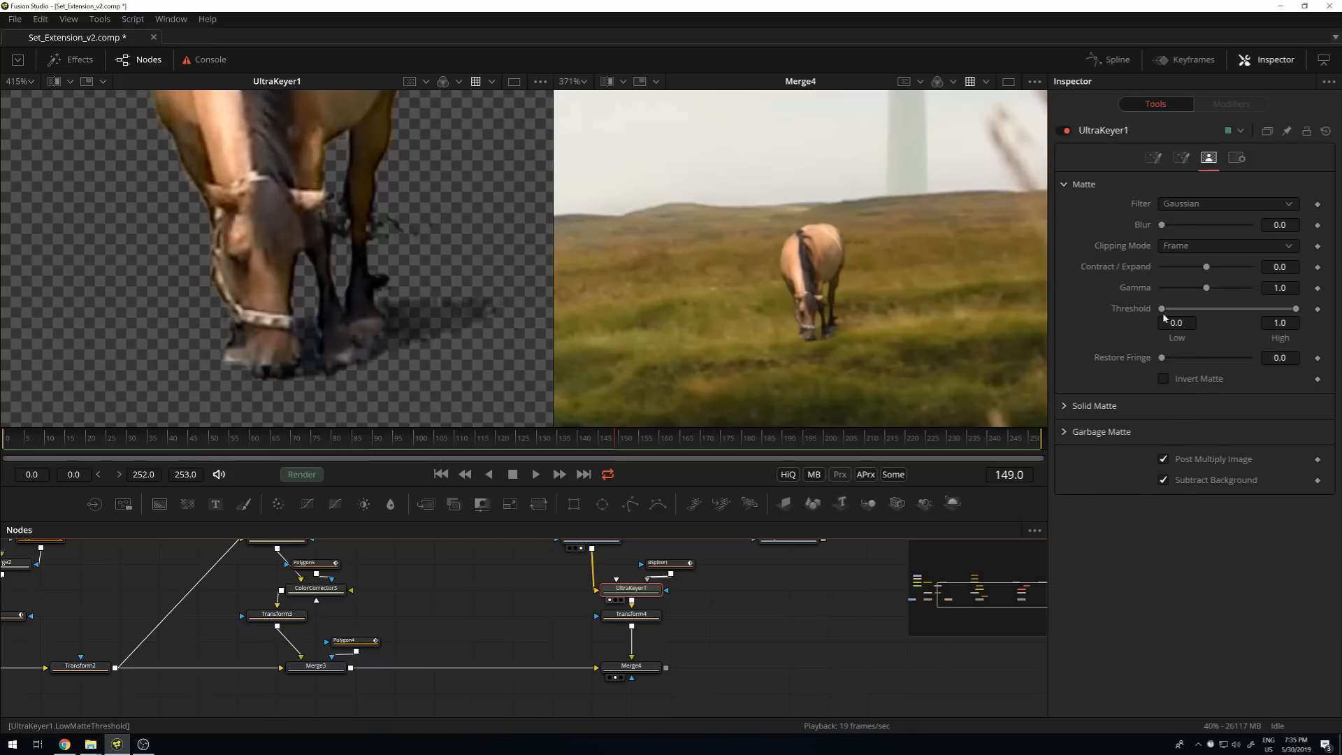
{"action": "left_click", "coordinate": [1150, 166]}
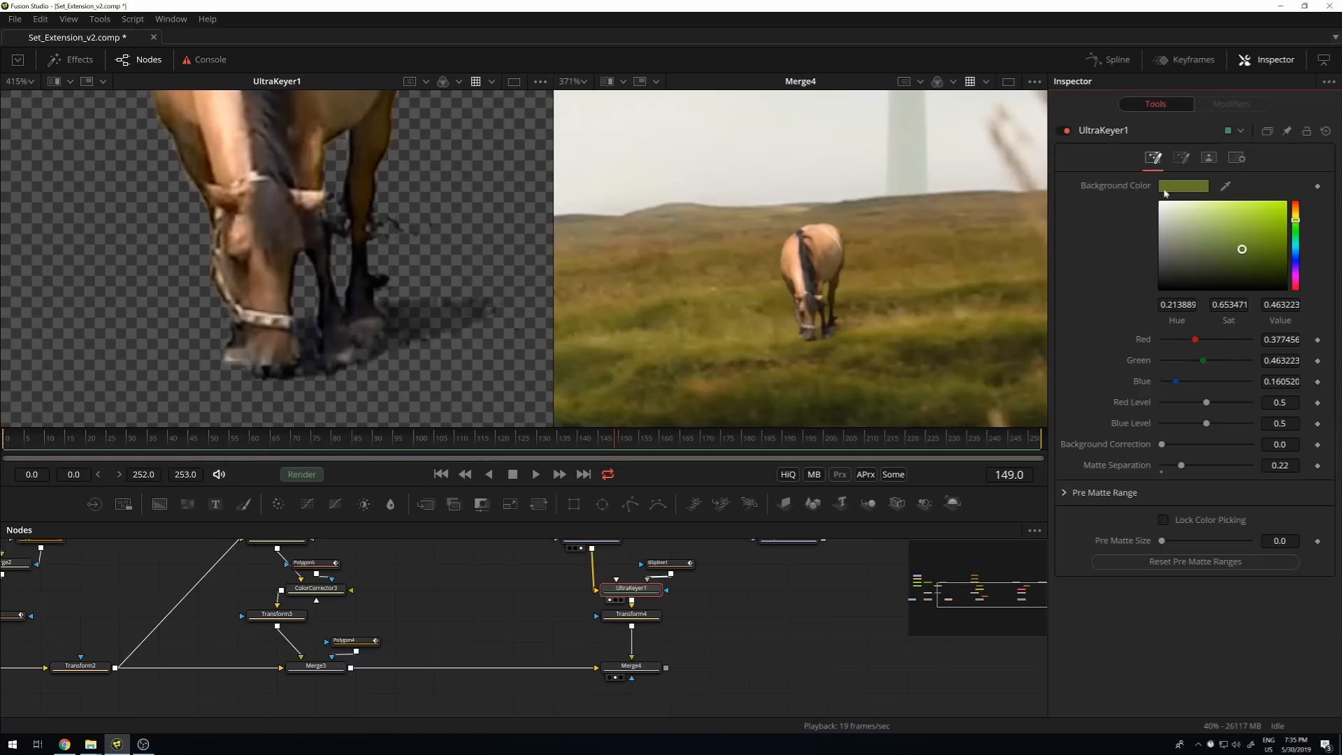
{"action": "left_click_drag", "start_coordinate": [1180, 466], "coordinate": [1175, 466]}
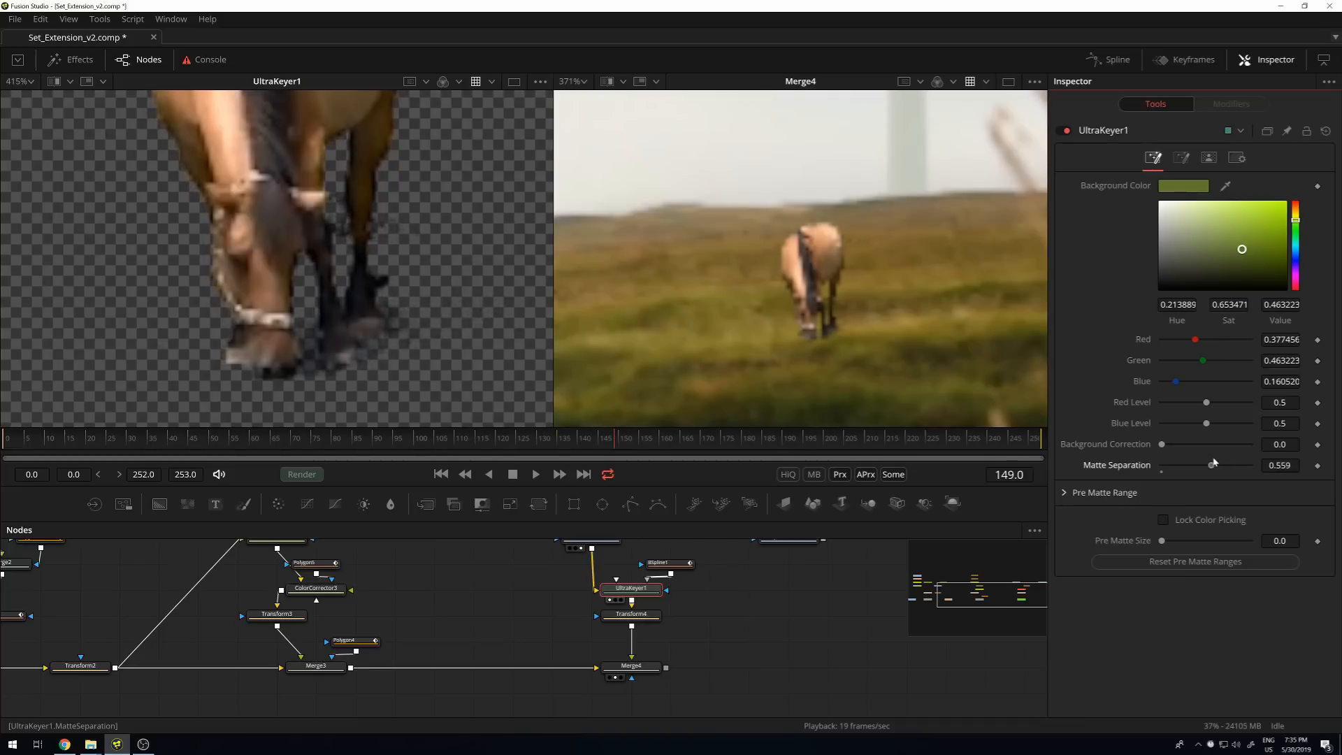
{"action": "left_click", "coordinate": [1209, 159]}
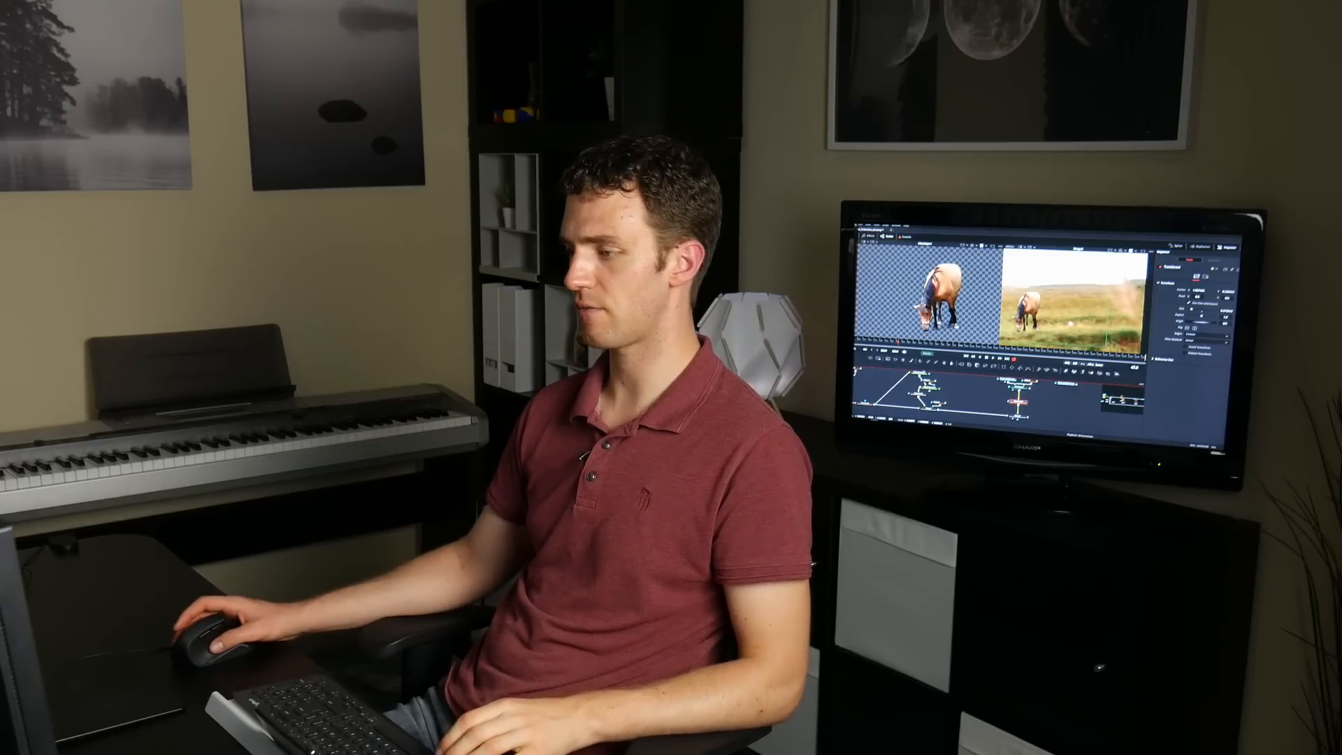
Check the horse's sharpness up close in the Merge4 composite and insert a Blur node after Transform4.
{"action": "scroll", "coordinate": [1054, 325], "scroll_direction": "up", "scroll_amount": 3}
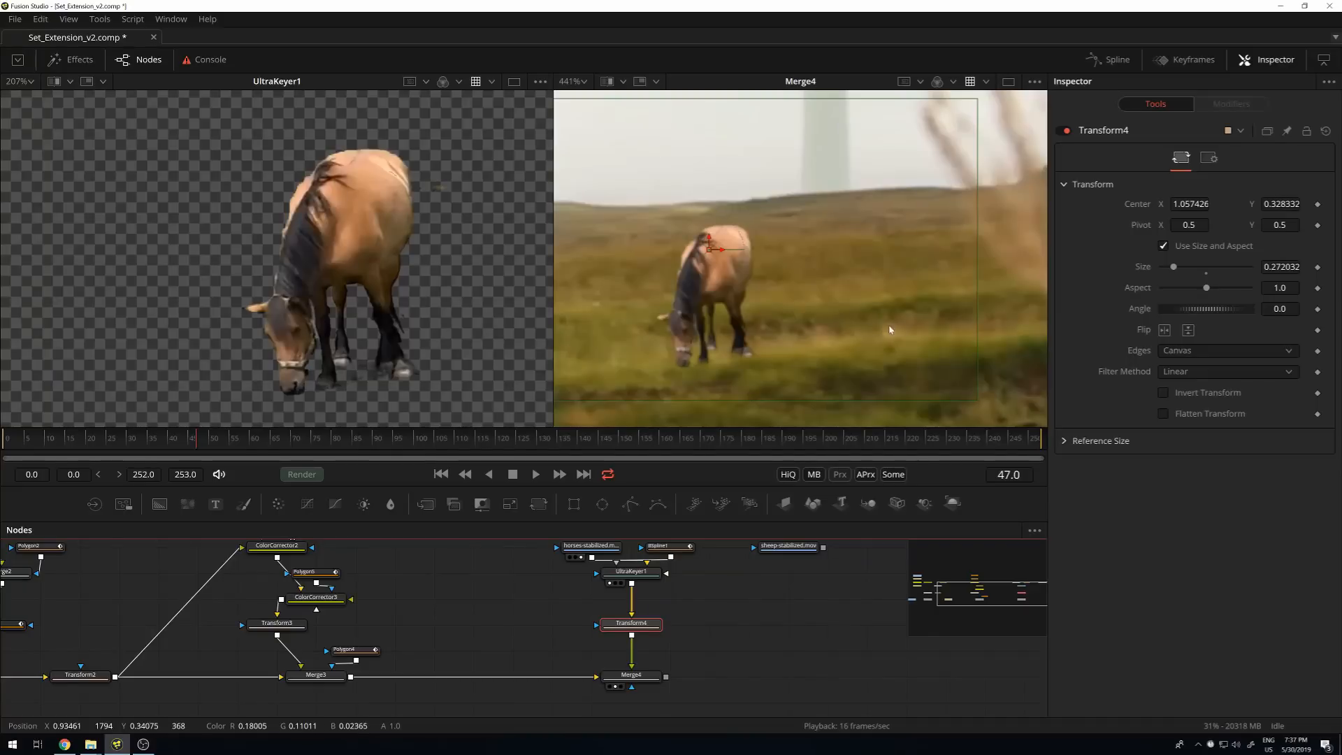
{"action": "scroll", "coordinate": [834, 293], "scroll_direction": "up", "scroll_amount": 4}
{"action": "scroll", "coordinate": [739, 298], "scroll_direction": "up", "scroll_amount": 3}
{"action": "left_click_drag", "start_coordinate": [683, 326], "coordinate": [1051, 293]}
{"action": "left_click_drag", "start_coordinate": [944, 284], "coordinate": [1000, 260]}
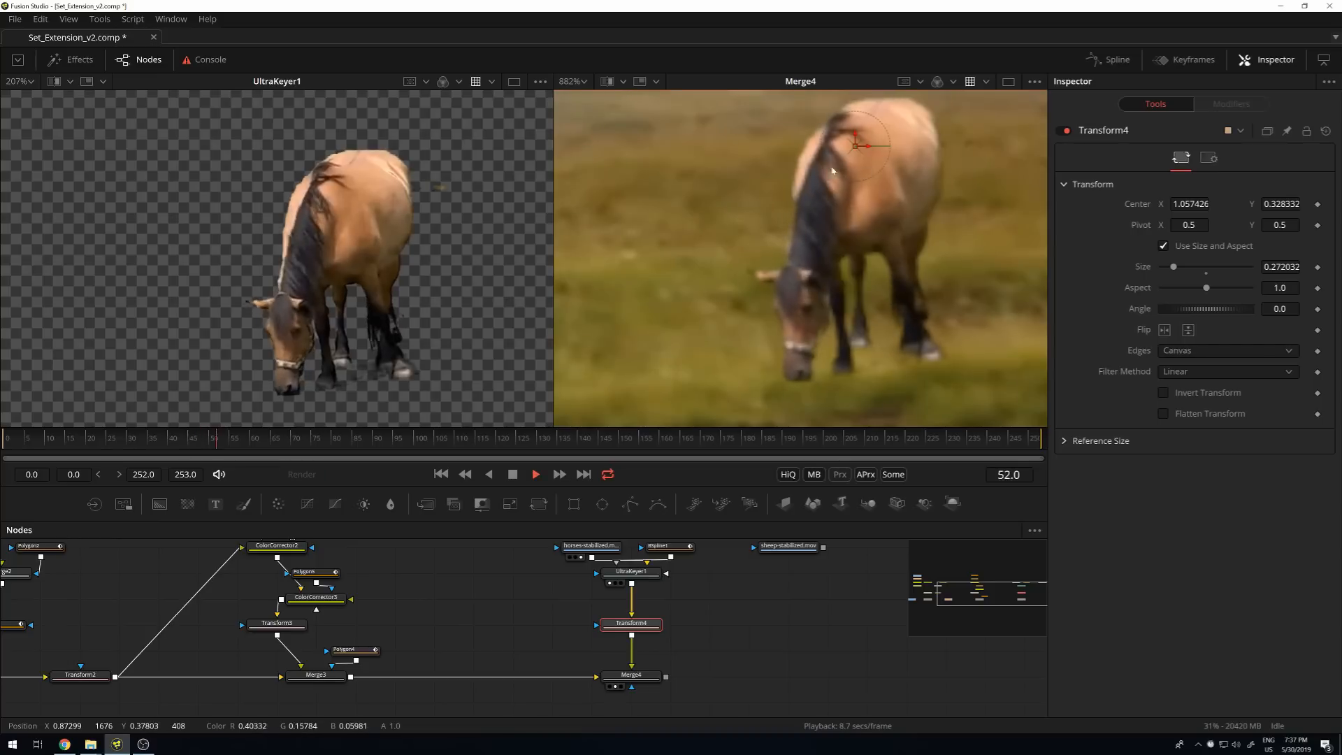
{"action": "left_click", "coordinate": [641, 627]}
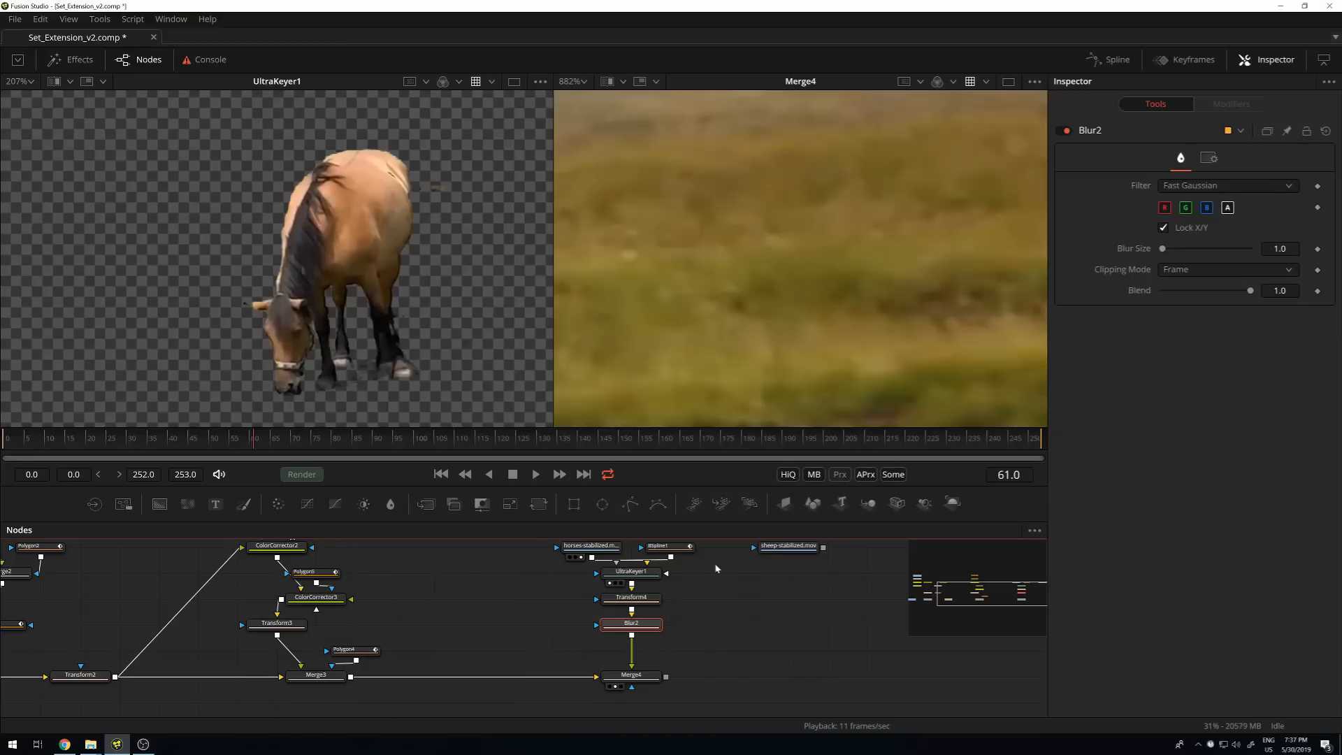
Detach the Blur node from below Transform4 and reinsert it between UltraKeyer1 and Transform4.
{"action": "left_click_drag", "start_coordinate": [631, 622], "coordinate": [710, 622]}
{"action": "left_click_drag", "start_coordinate": [637, 620], "coordinate": [754, 621]}
{"action": "left_click_drag", "start_coordinate": [637, 598], "coordinate": [638, 625]}
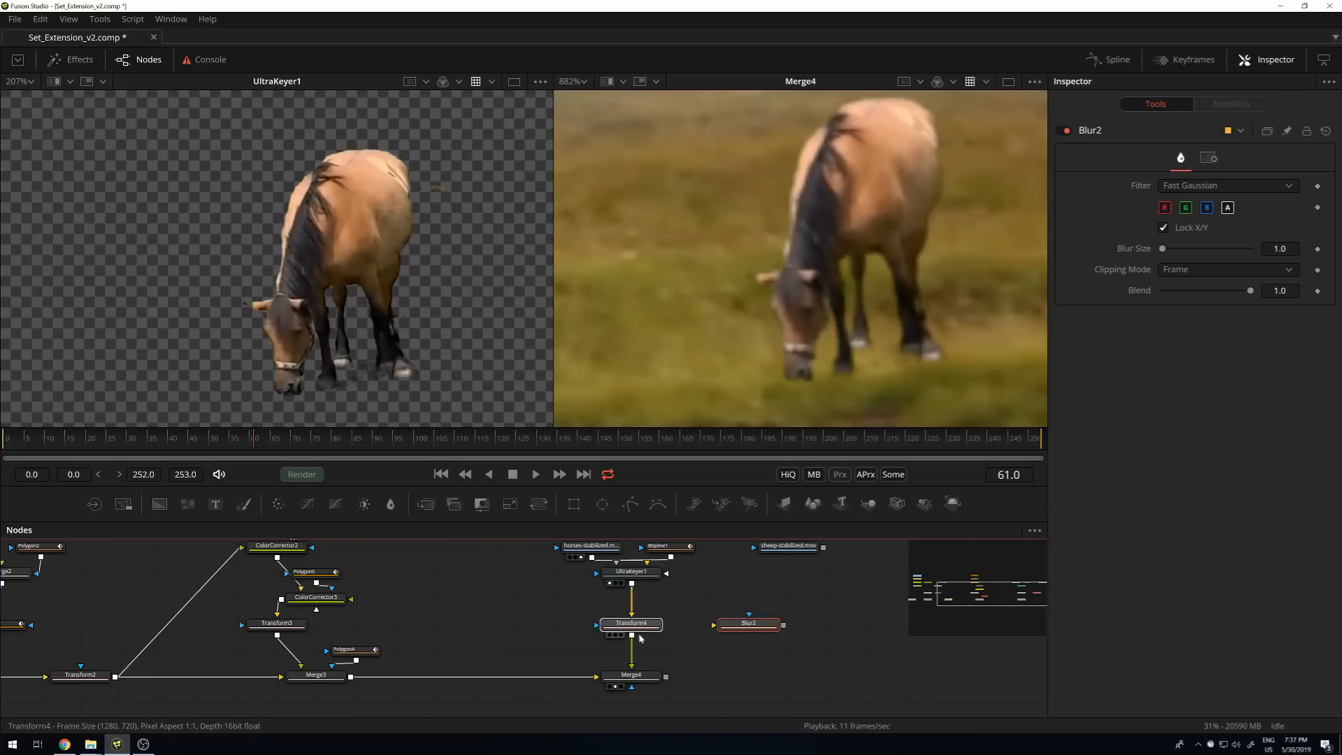
{"action": "left_click_drag", "start_coordinate": [750, 623], "coordinate": [637, 599]}
Set Blur2's Blur Size to 1.5 to soften the keyed horse.
{"action": "left_click", "coordinate": [629, 600]}
{"action": "left_click_drag", "start_coordinate": [1163, 253], "coordinate": [1111, 255]}
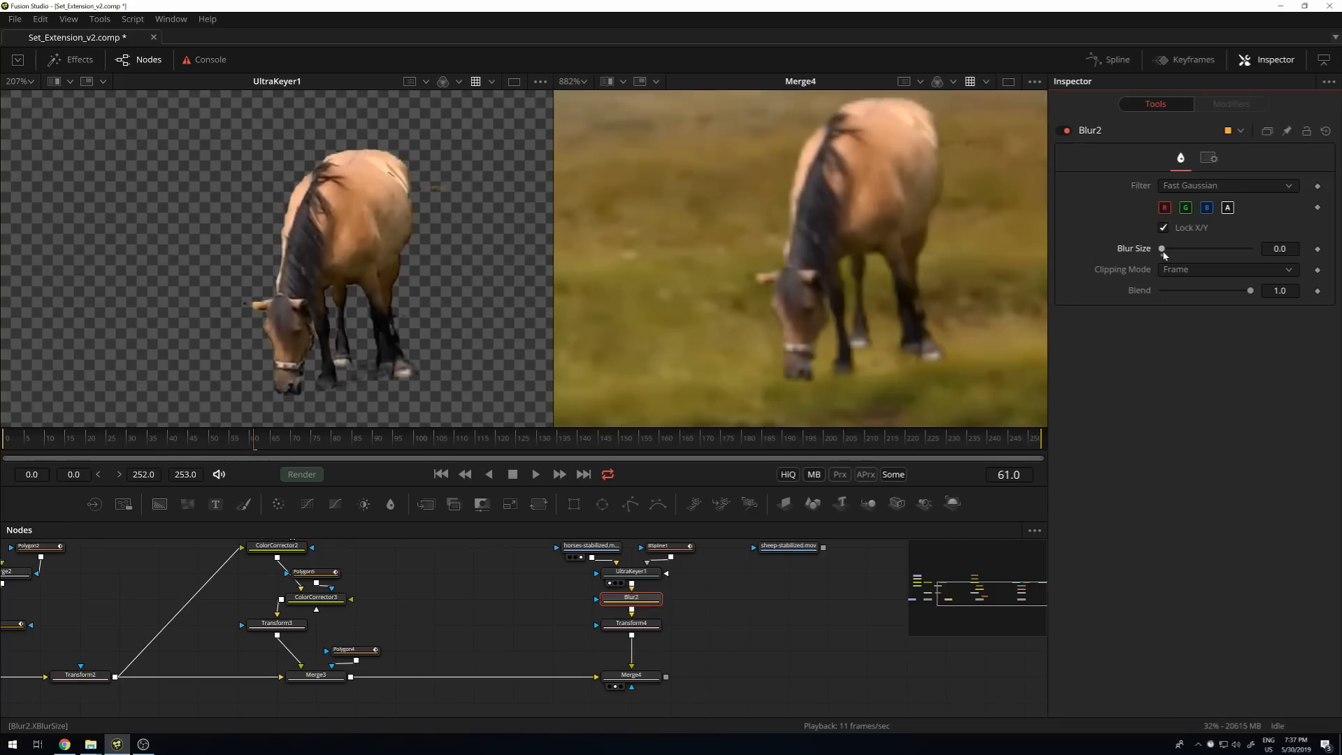
{"action": "left_click_drag", "start_coordinate": [1188, 258], "coordinate": [1219, 258]}
Play the Merge4 composite and examine how the blurred horse blends with the hillside, both up close and in the wider shot.
{"action": "scroll", "coordinate": [976, 272], "scroll_direction": "down", "scroll_amount": 6}
{"action": "key", "text": "space"}
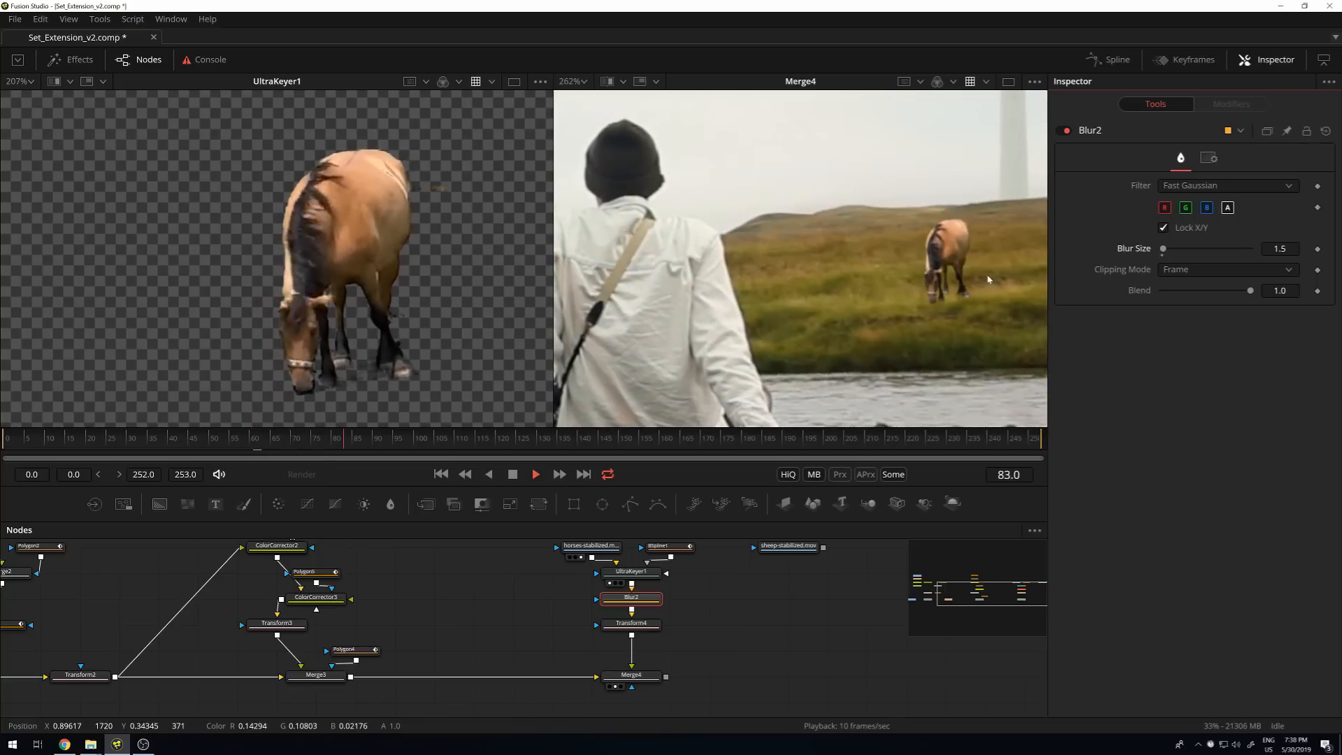
{"action": "scroll", "coordinate": [988, 280], "scroll_direction": "up", "scroll_amount": 4}
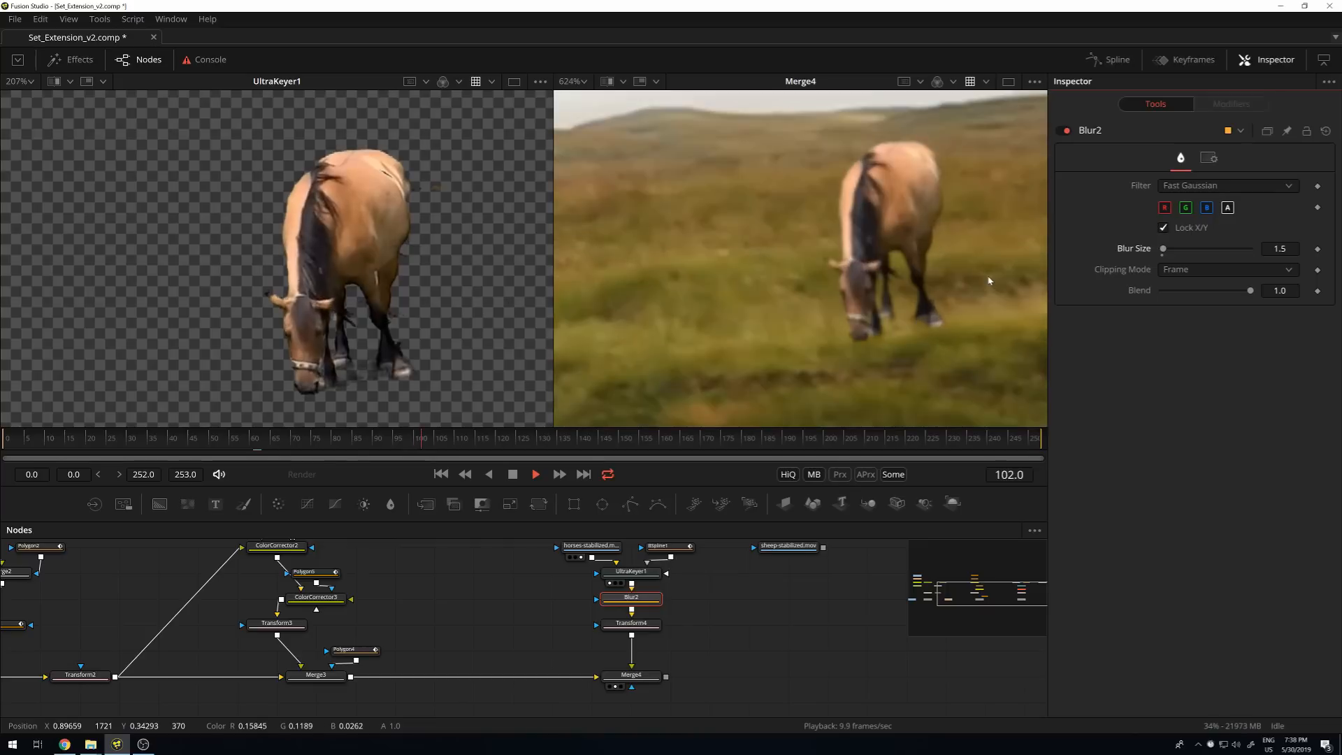
{"action": "scroll", "coordinate": [988, 280], "scroll_direction": "down", "scroll_amount": 2}
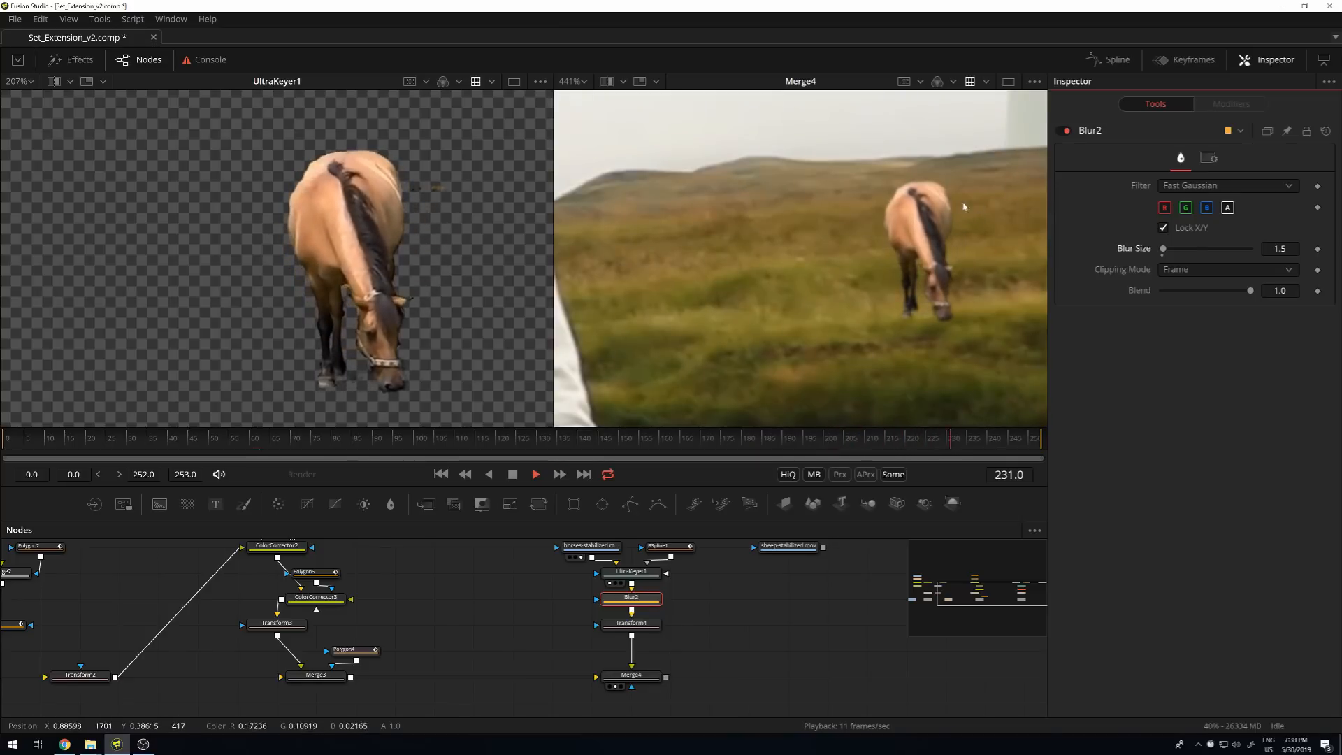
{"action": "scroll", "coordinate": [970, 219], "scroll_direction": "down", "scroll_amount": 4}
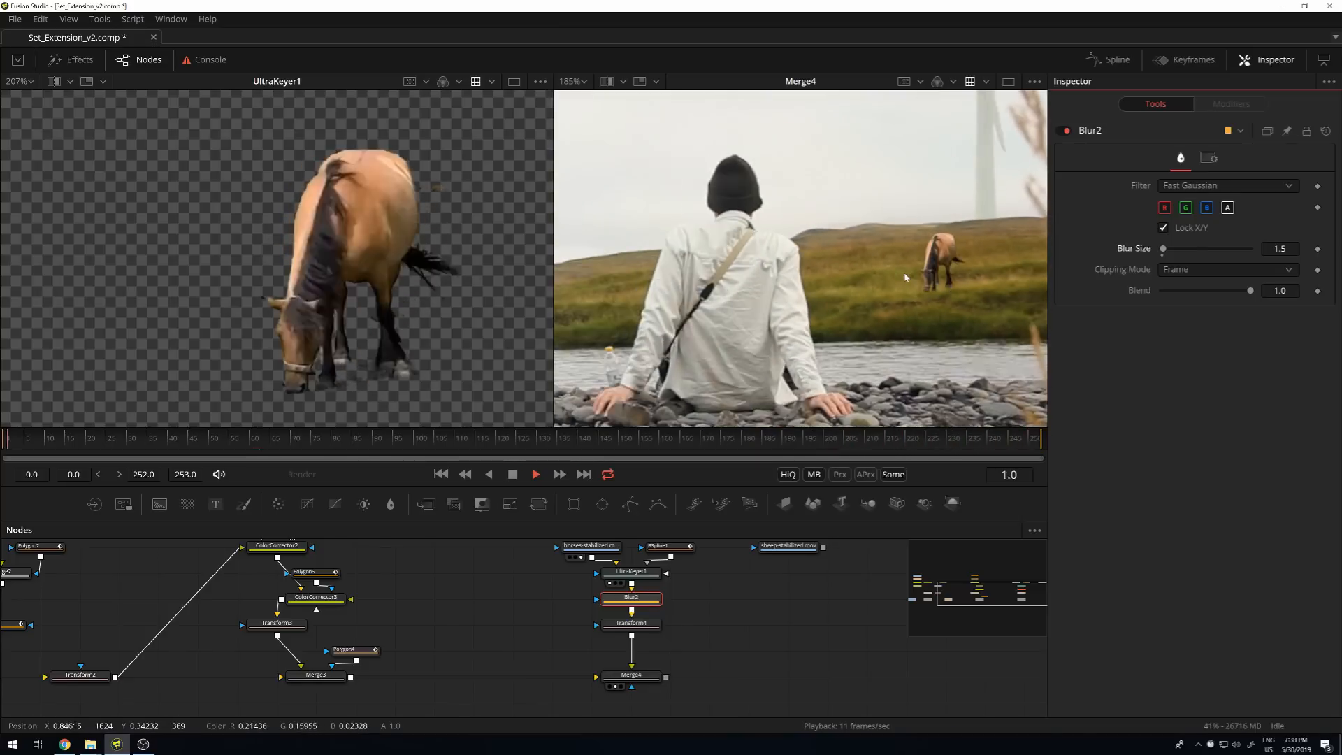